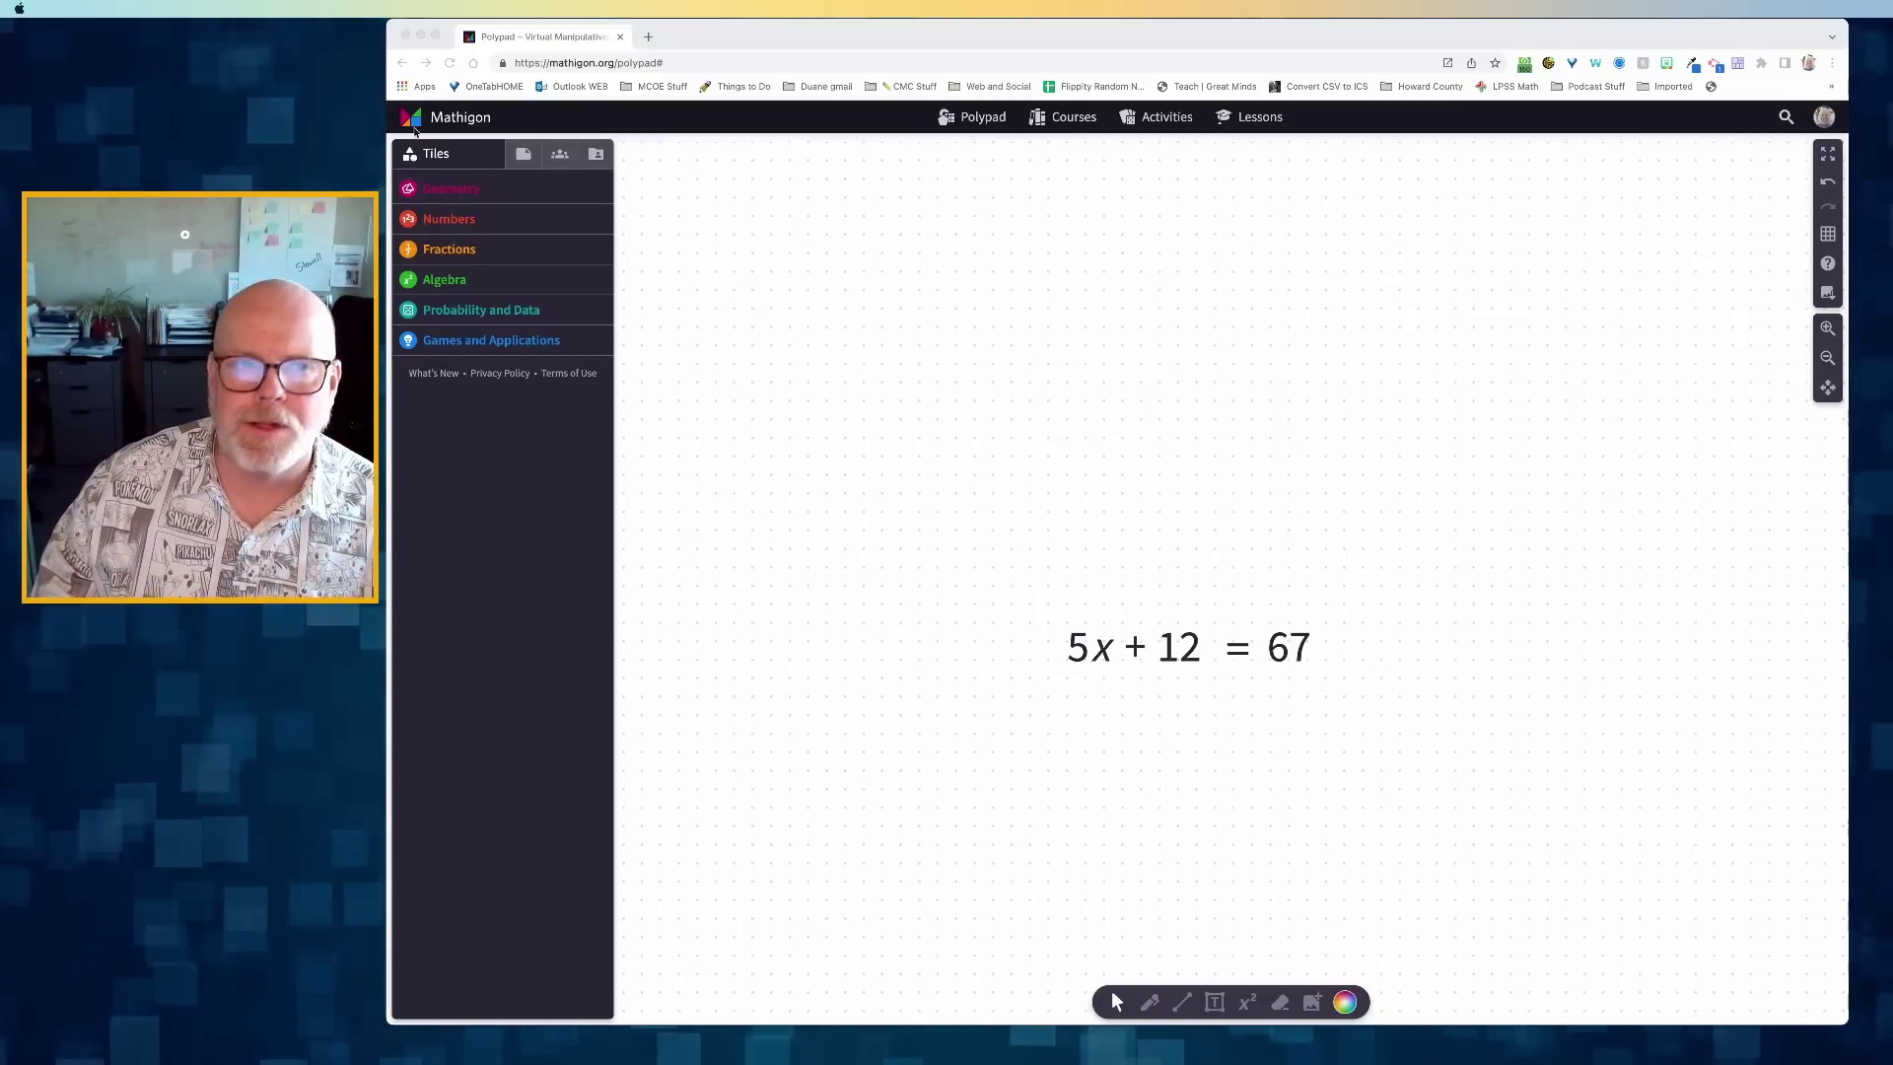
Step: Drag a Balance Scale from the Algebra tiles onto the canvas above 5x + 12 = 67
left_click(453, 189)
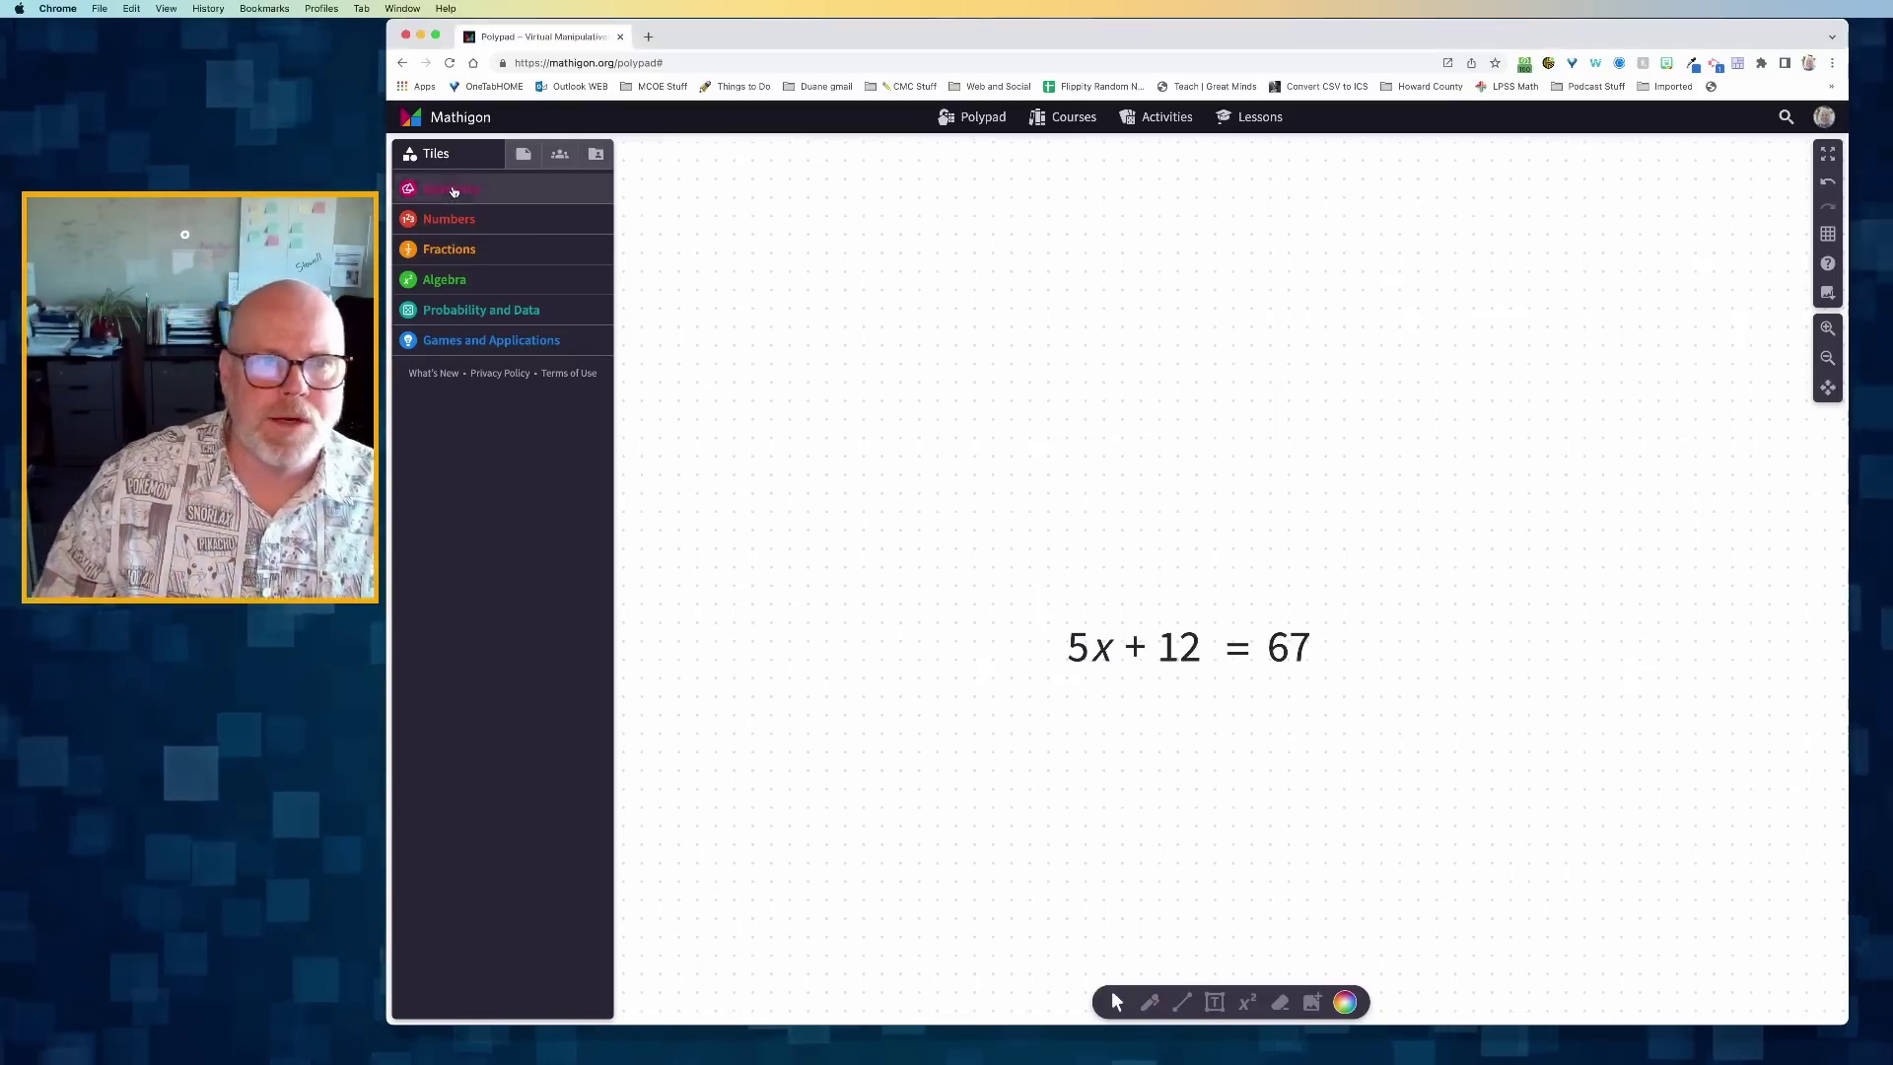
left_click(450, 187)
left_click(448, 186)
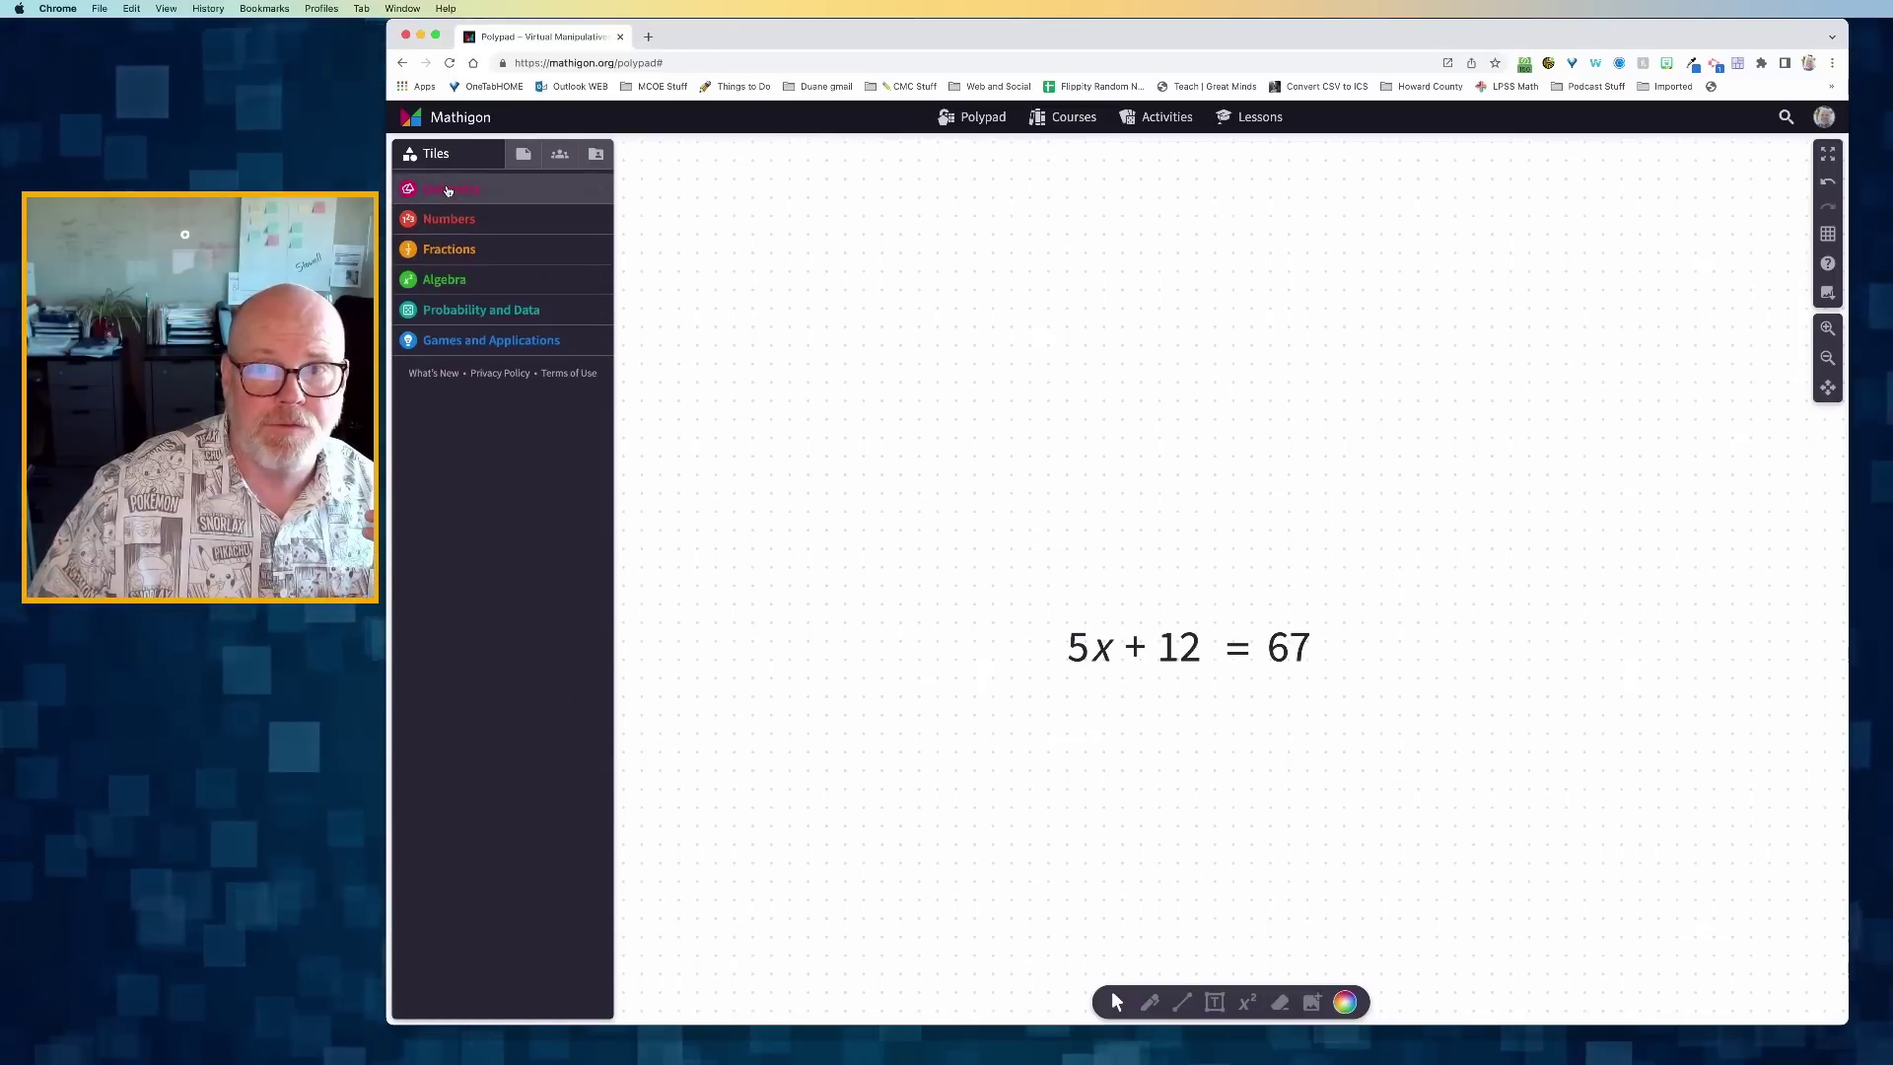
left_click(453, 221)
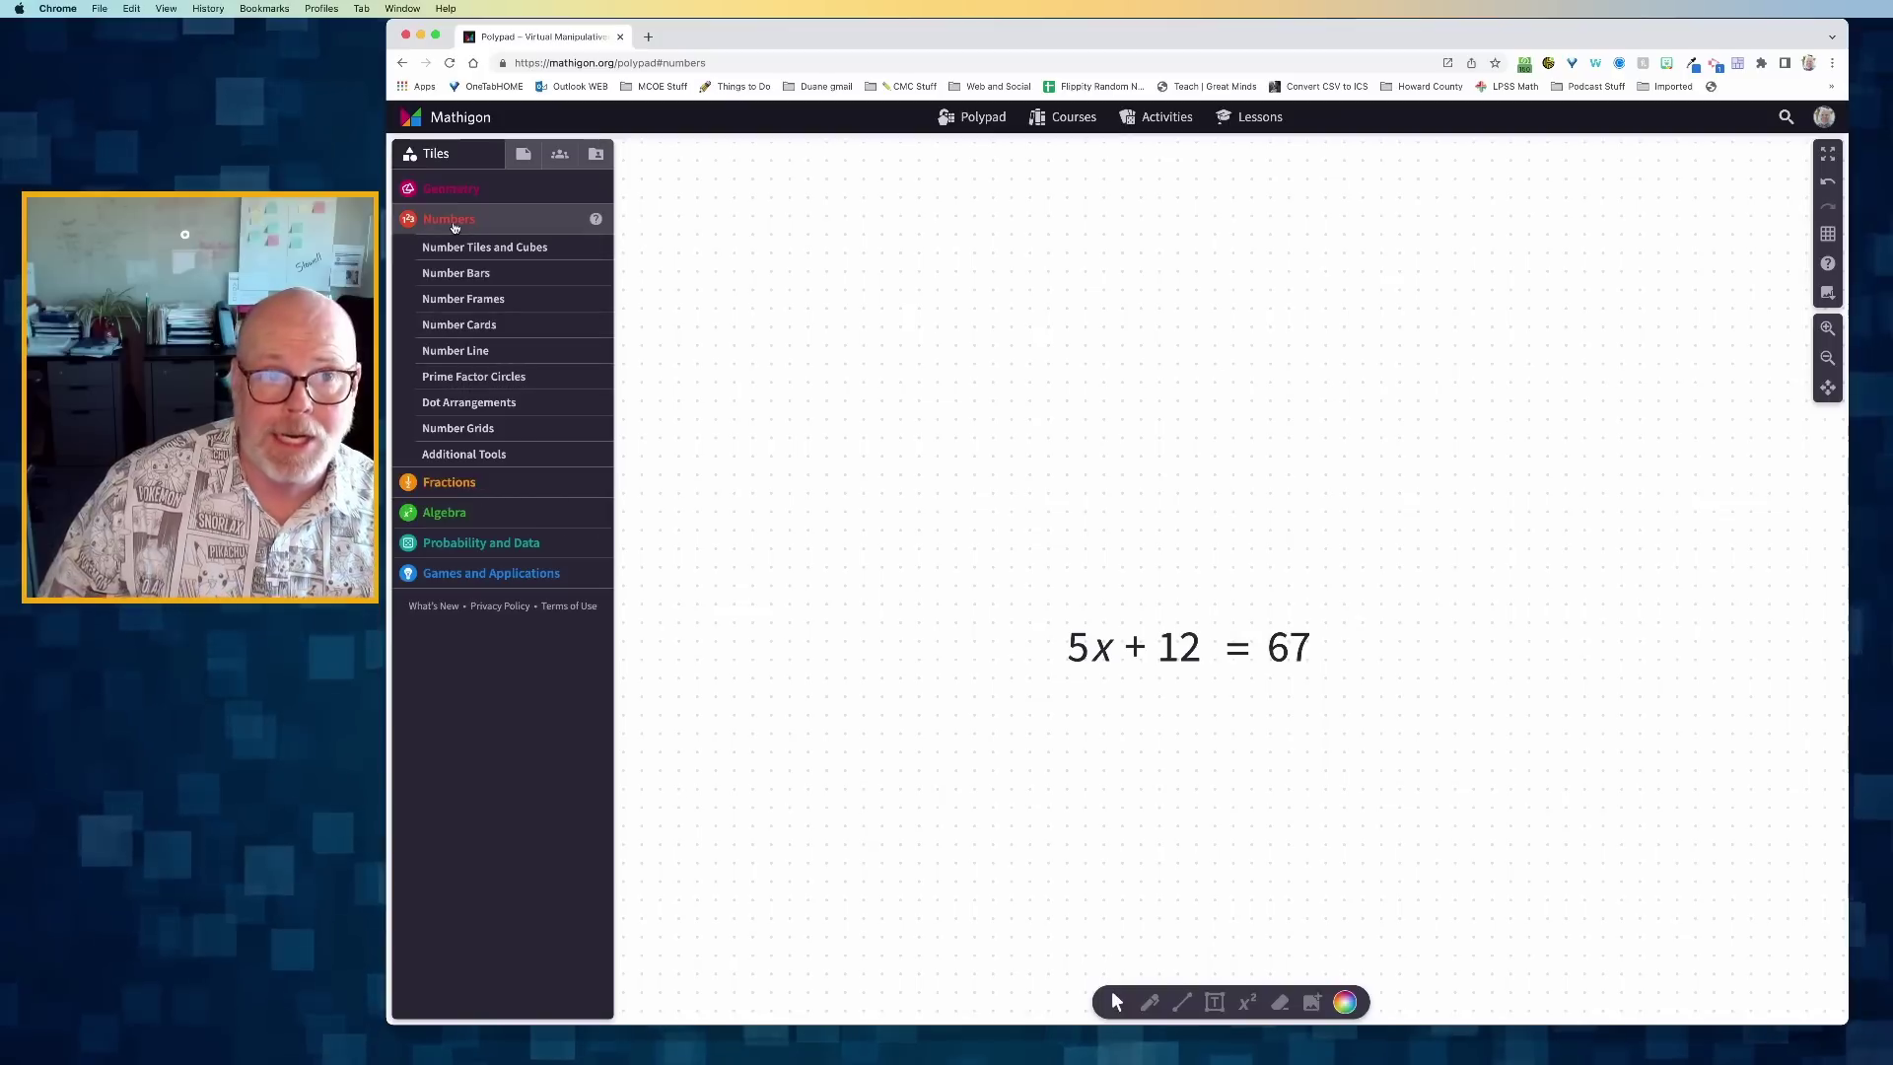
left_click(451, 219)
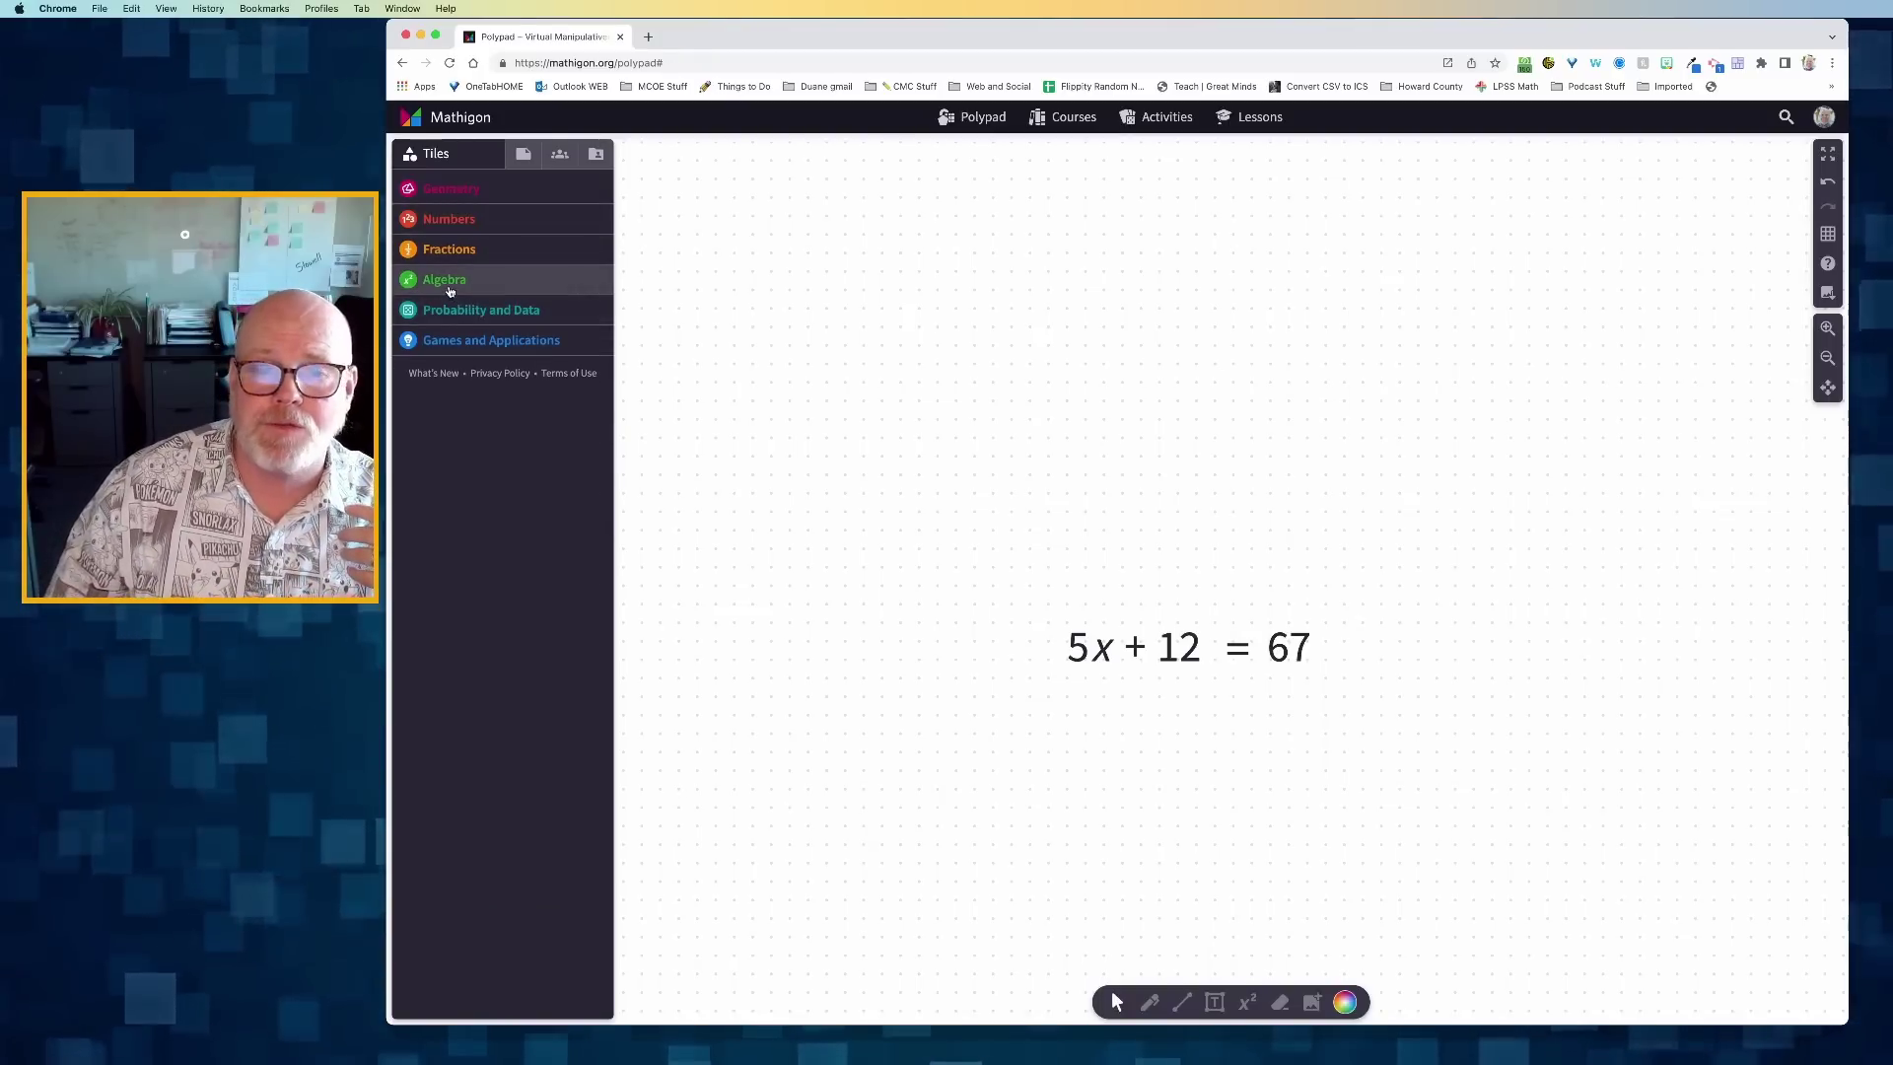
left_click(445, 280)
left_click(447, 221)
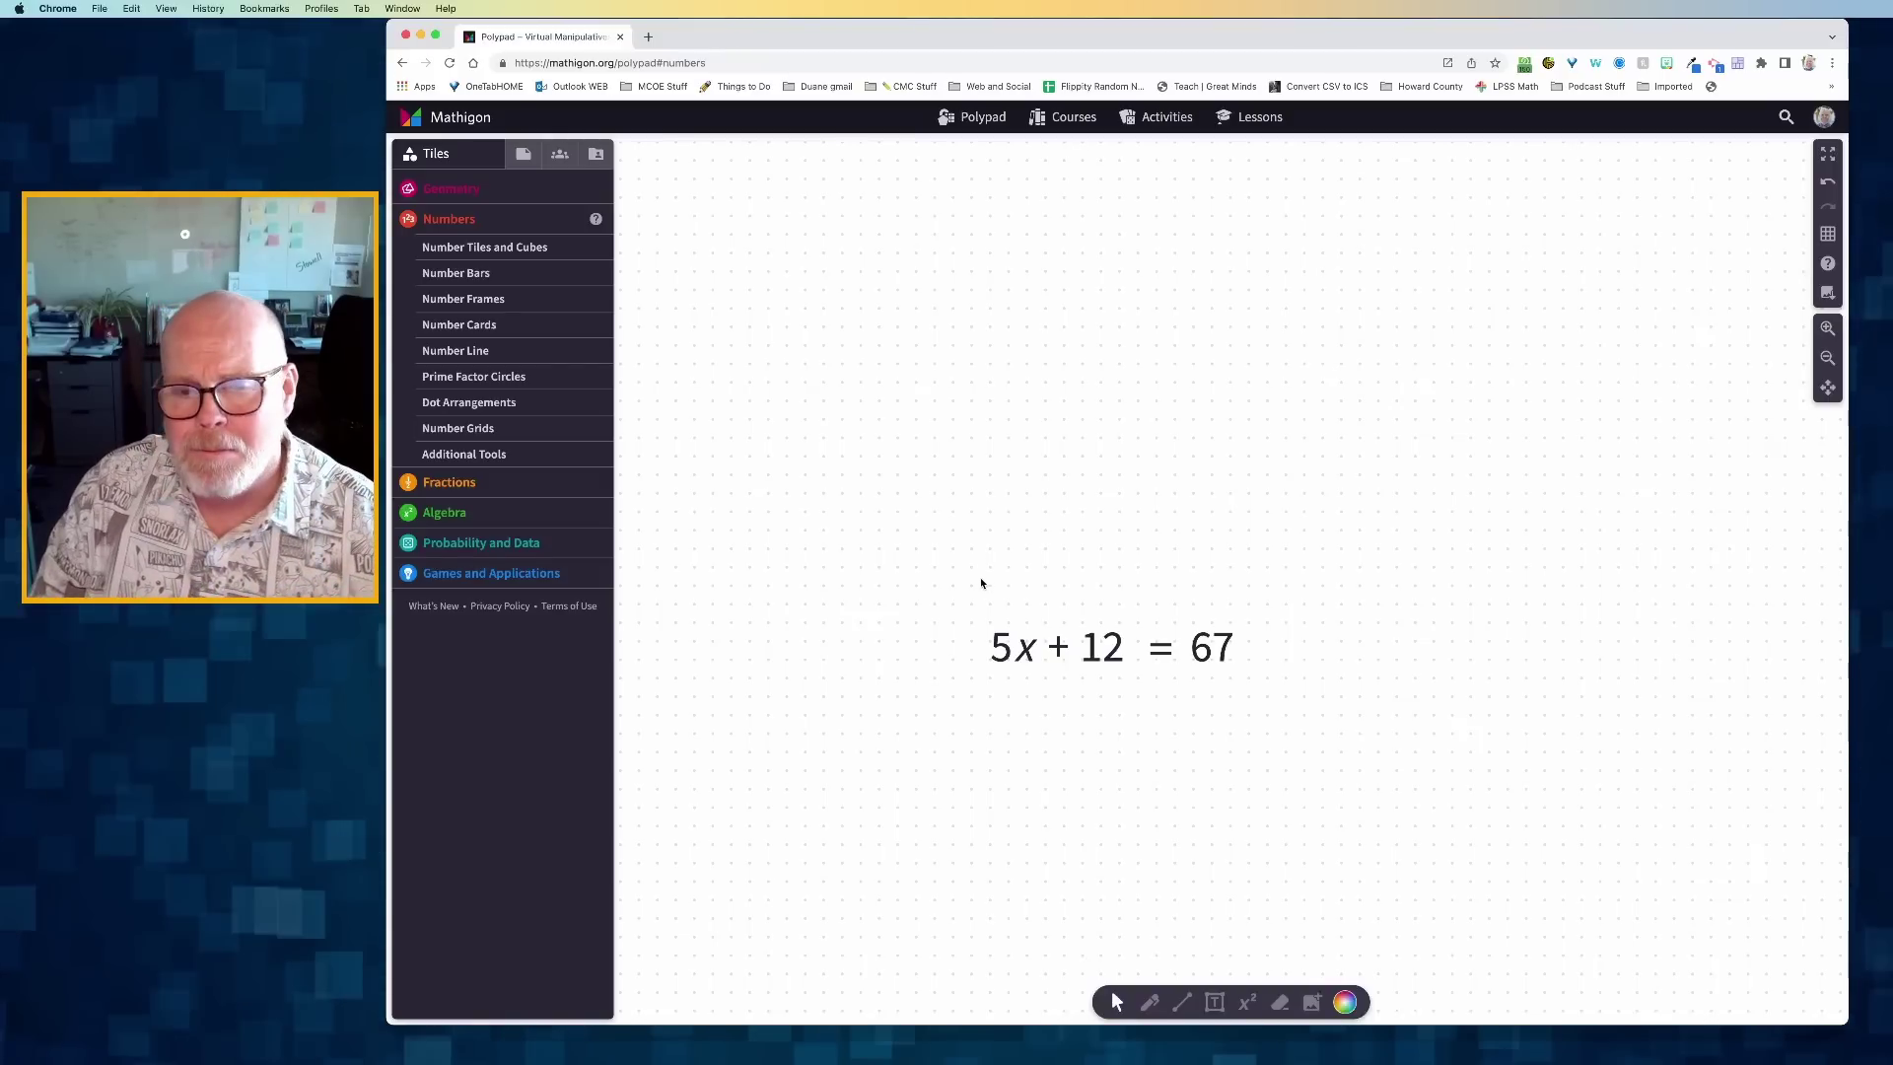
left_click(450, 522)
left_click_drag(512, 400, 1156, 571)
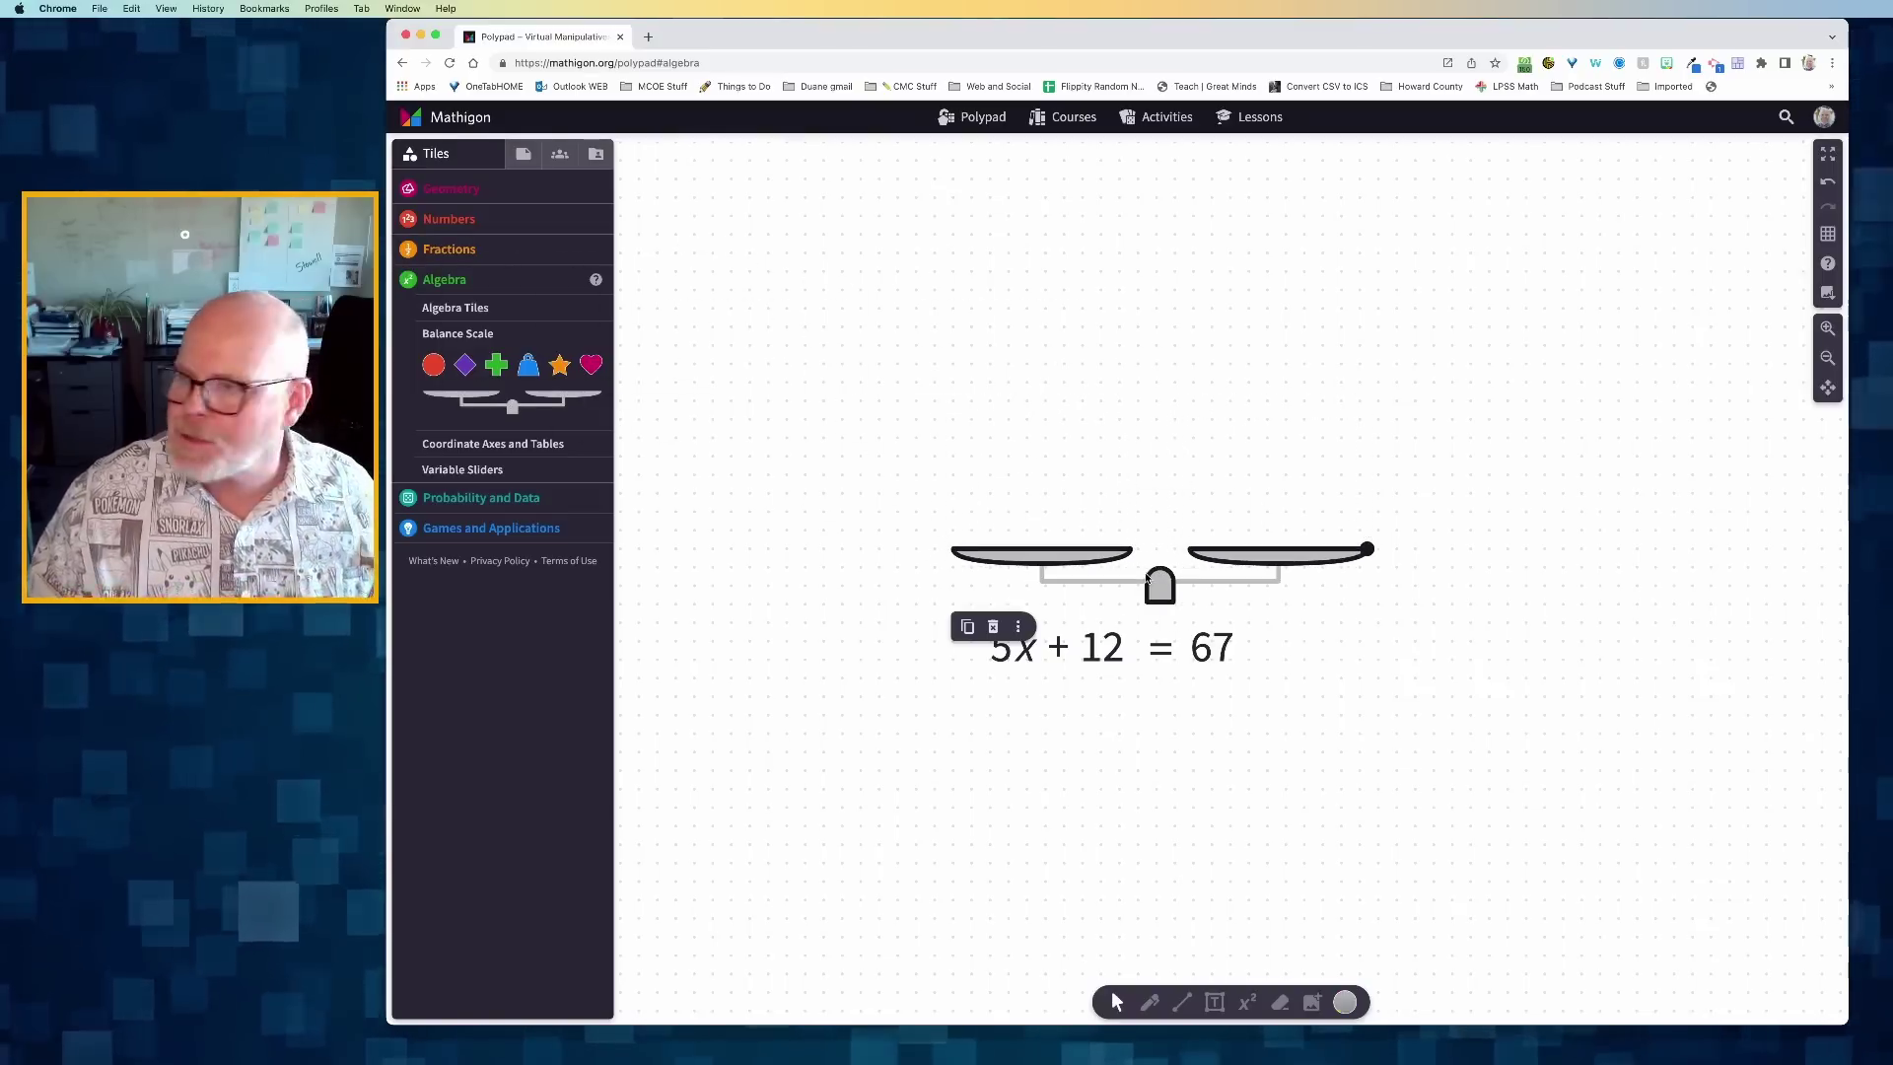
Step: Place a row of five green x tiles on the balance's left pan
left_click(940, 580)
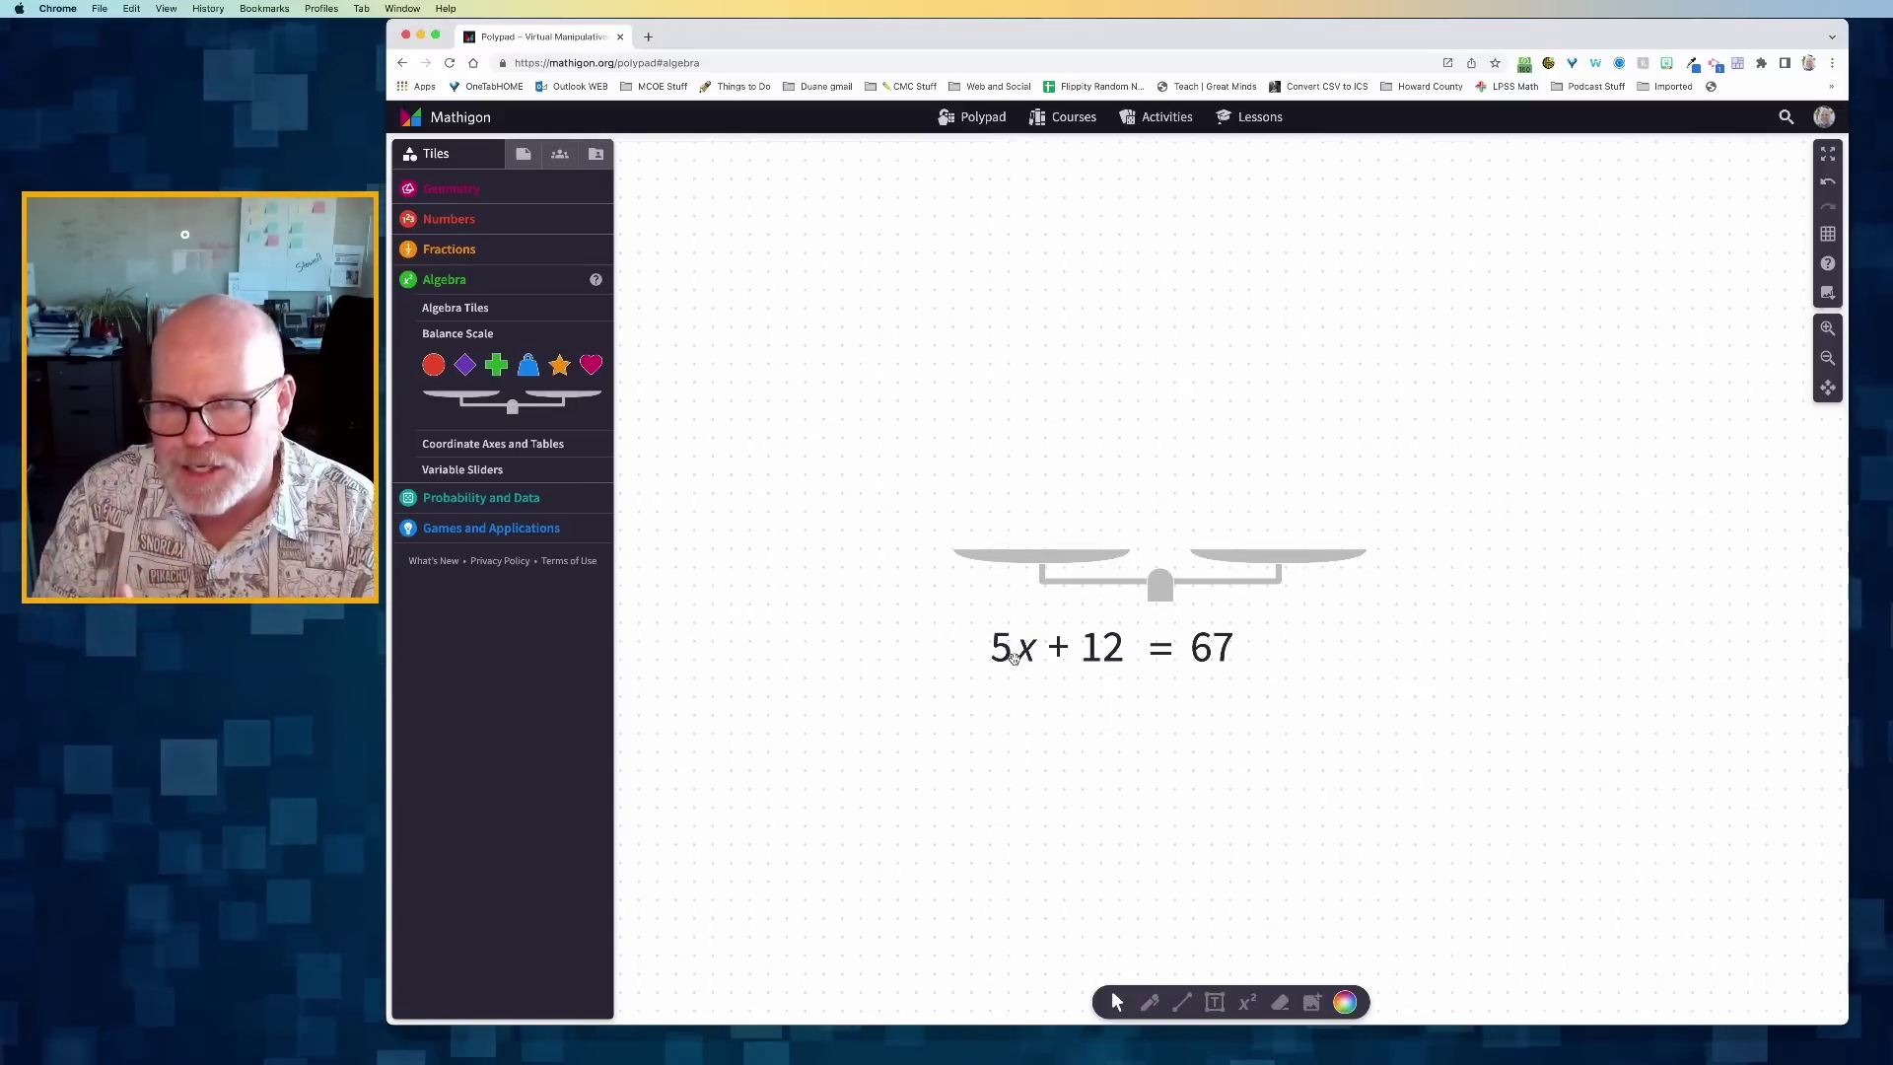
left_click(455, 307)
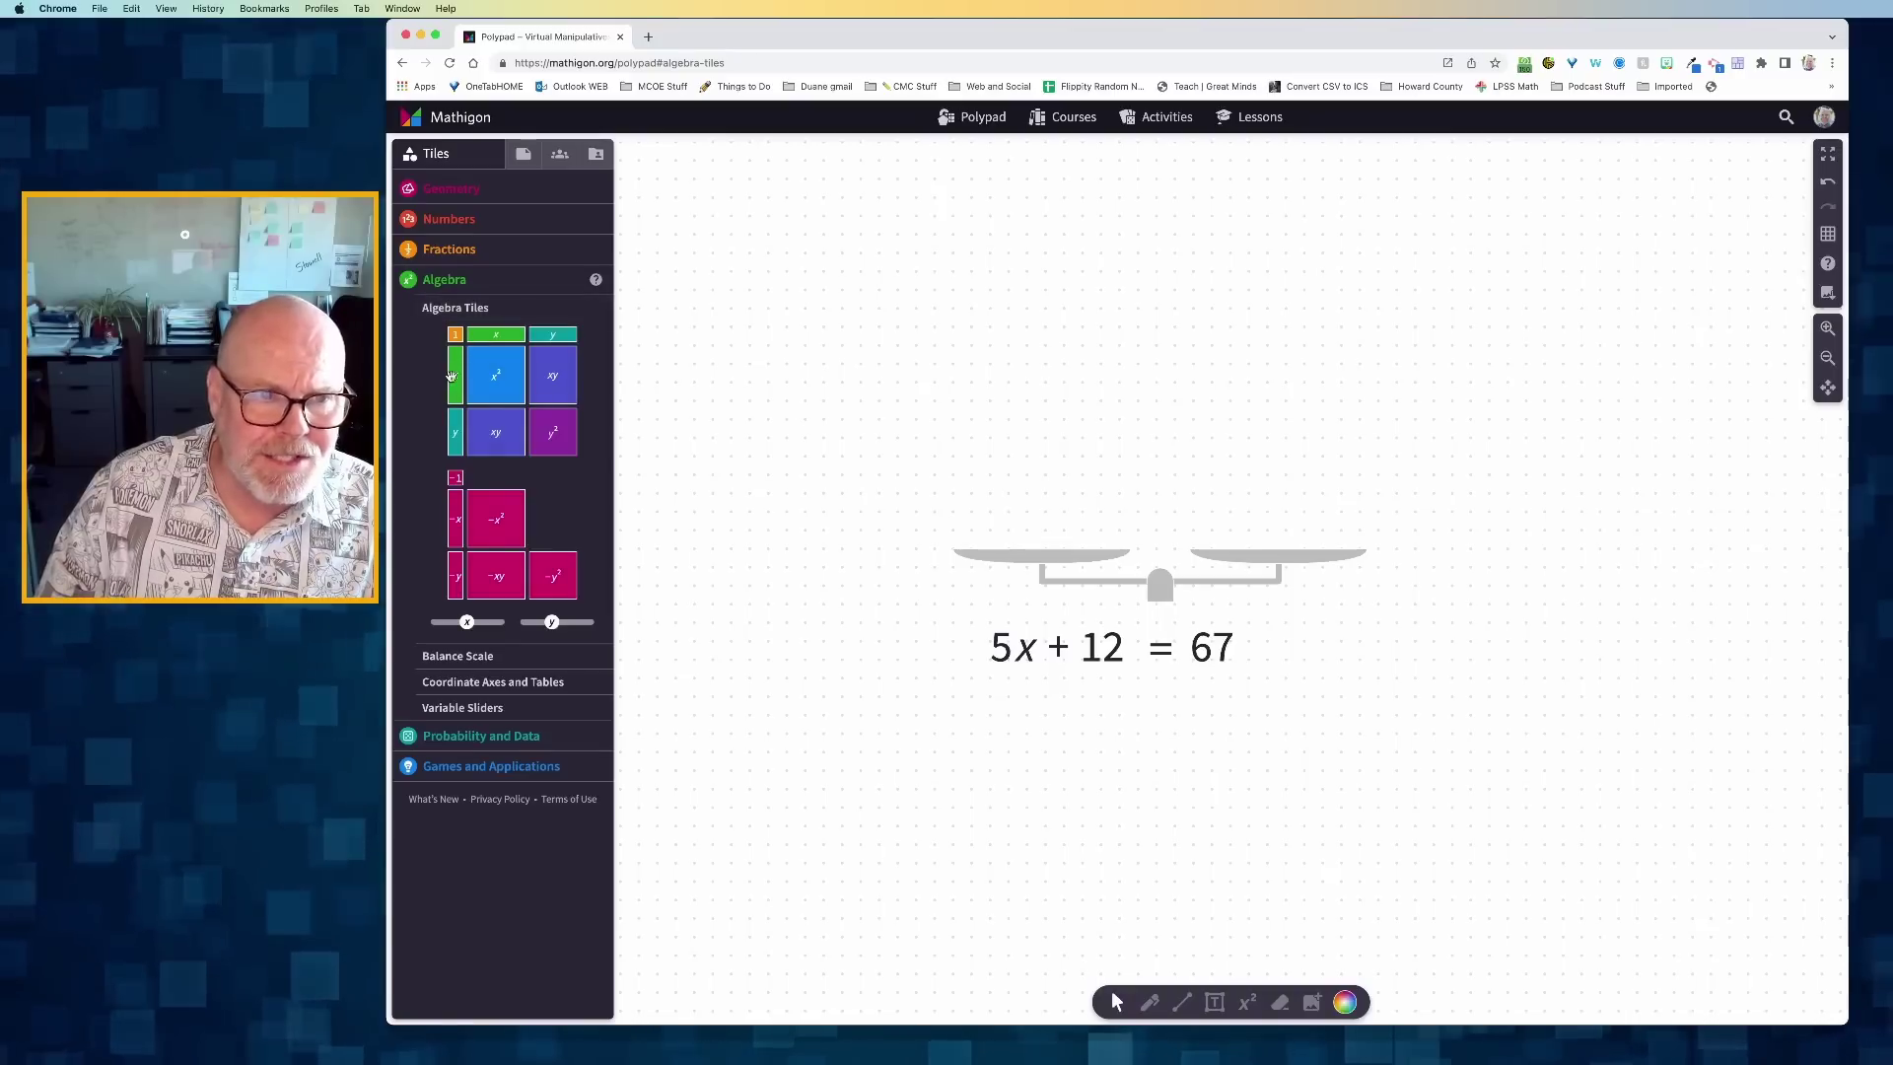
left_click_drag(454, 375, 979, 489)
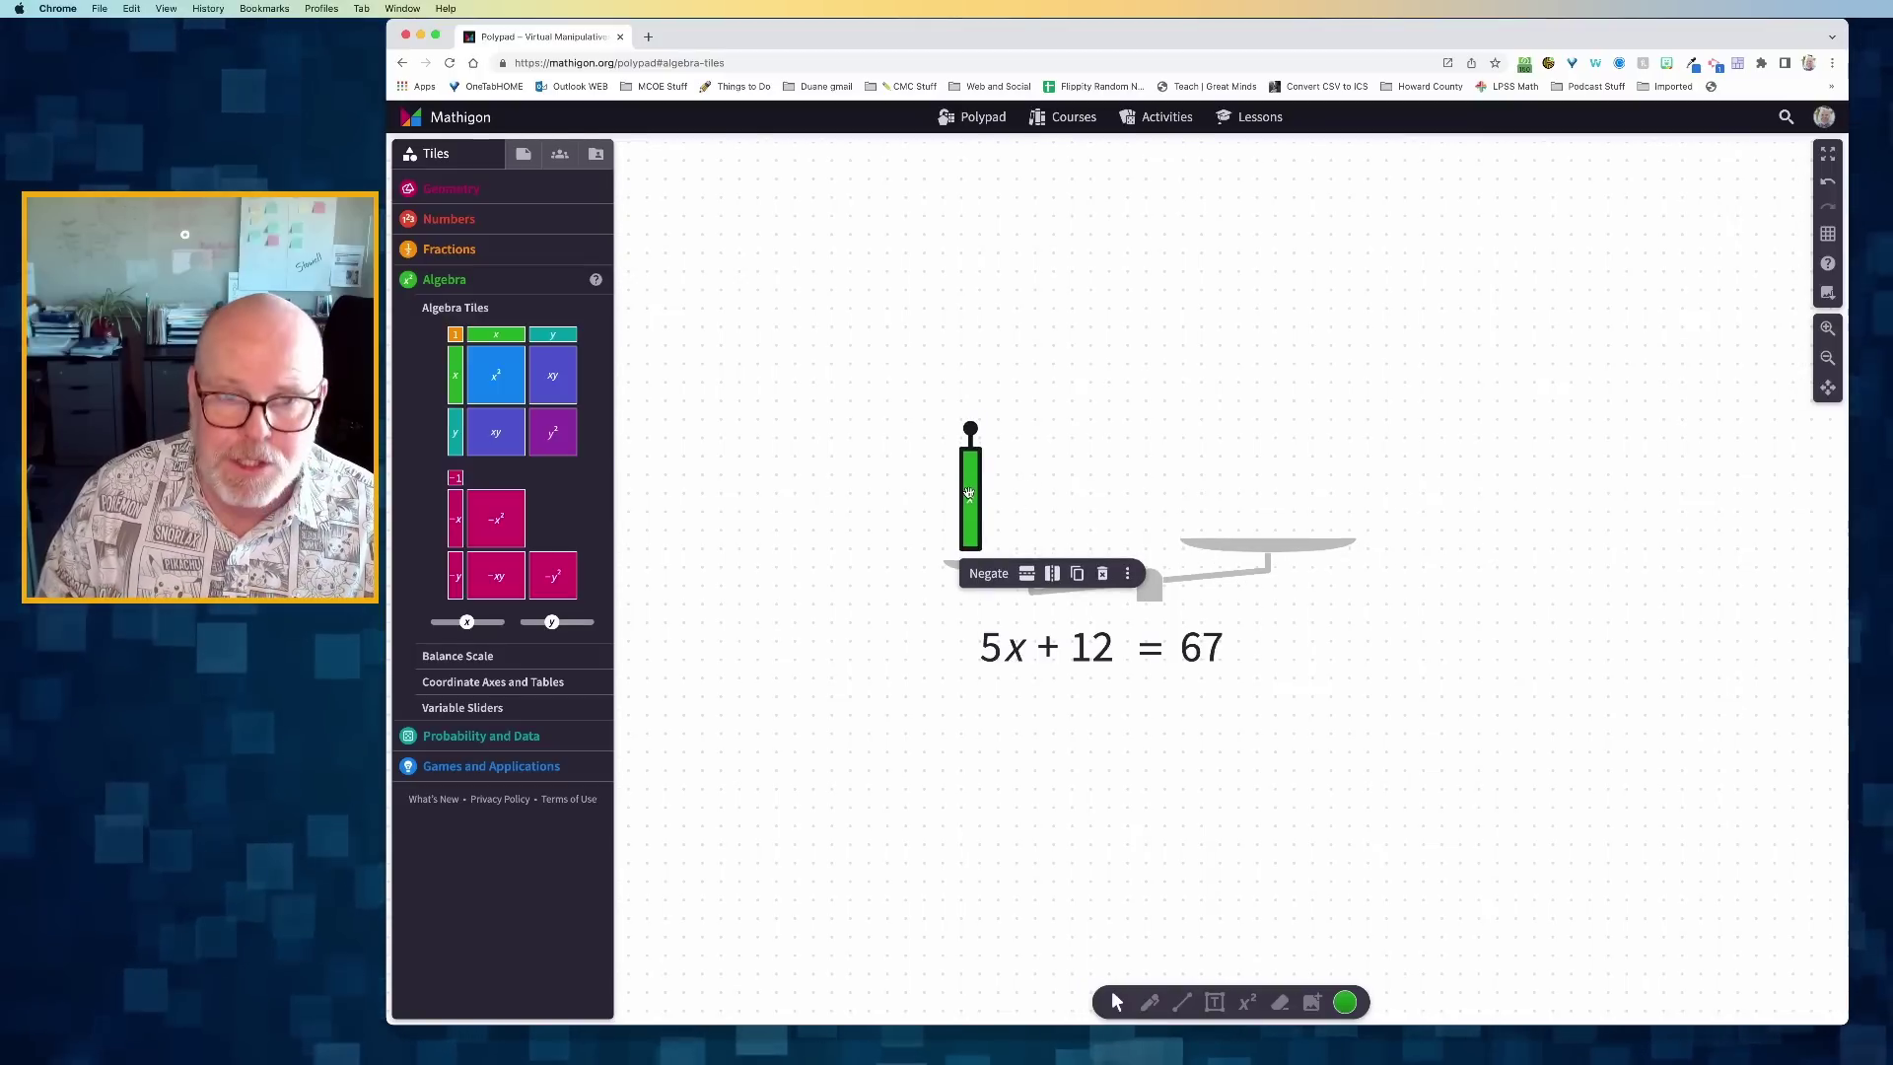
left_click_drag(970, 493, 1047, 498)
left_click(883, 510)
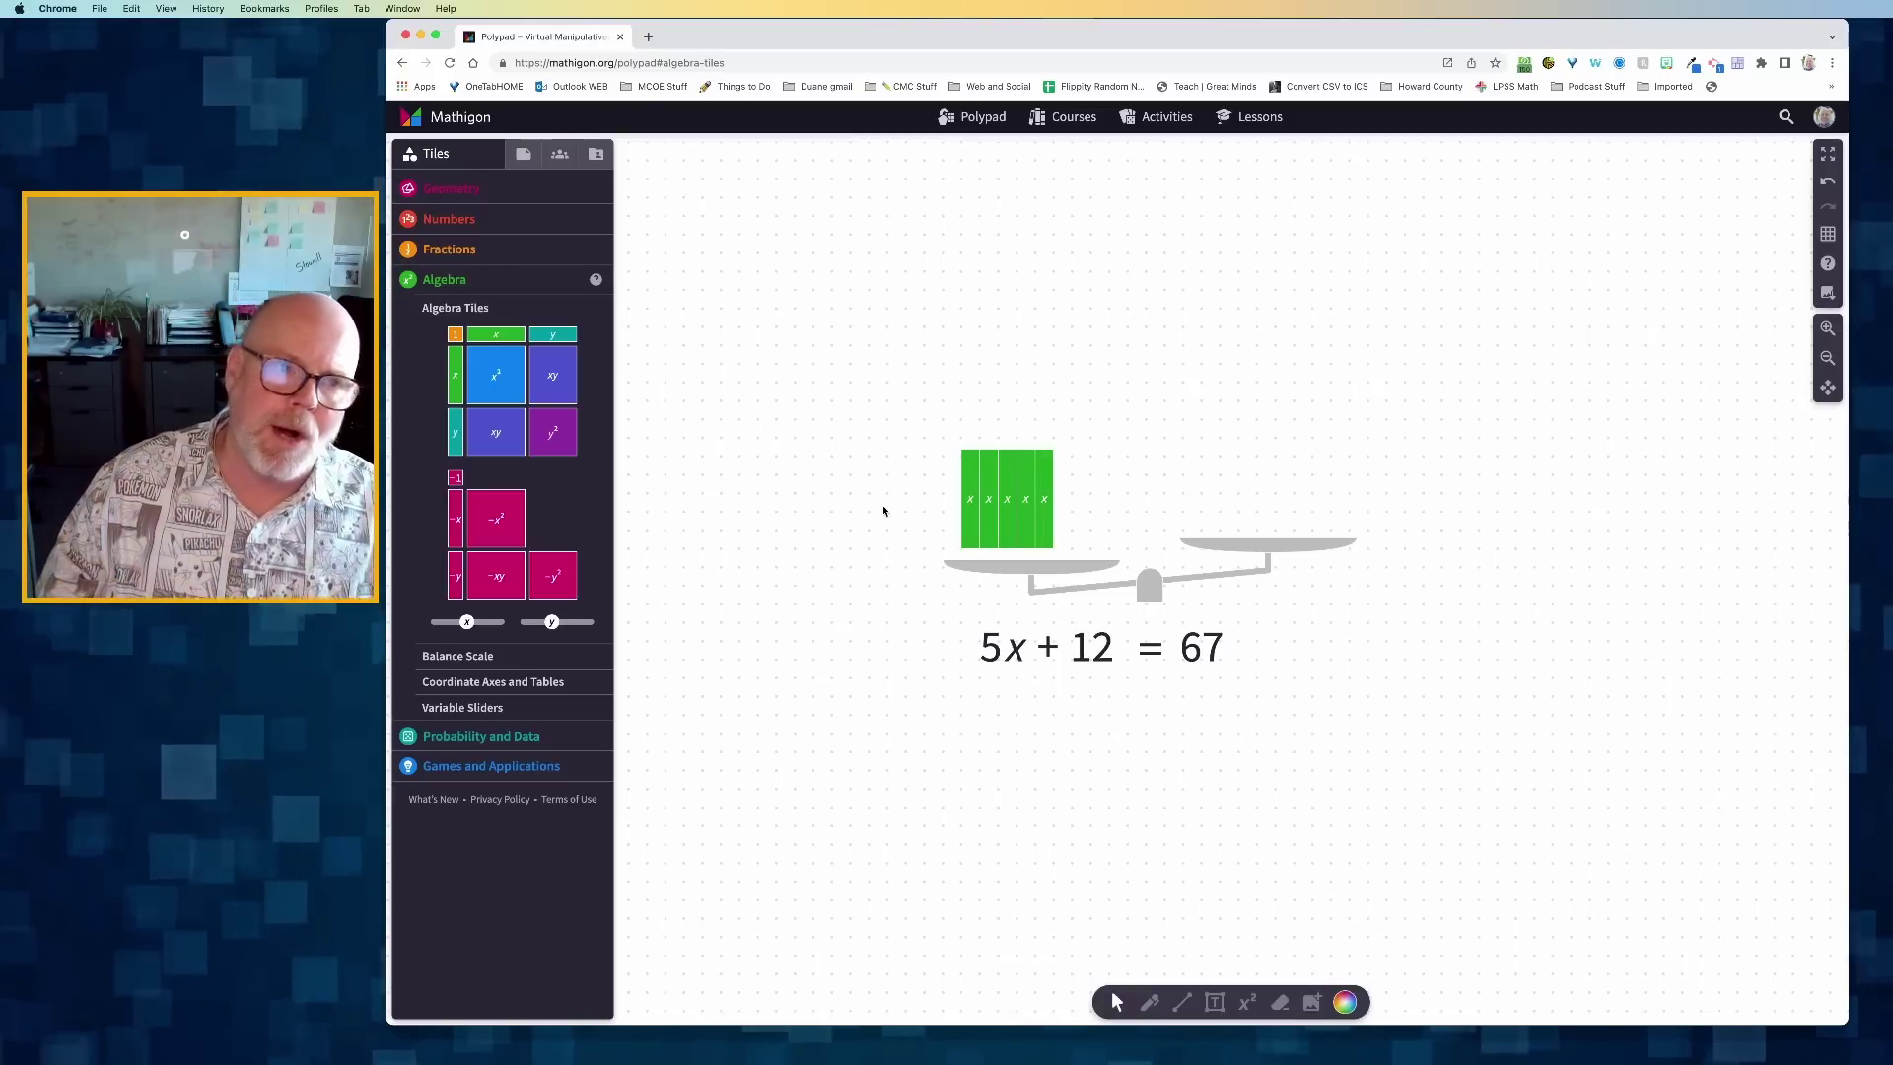
Step: Add two unit tiles beside the x tiles, then delete them
left_click_drag(453, 334, 1082, 465)
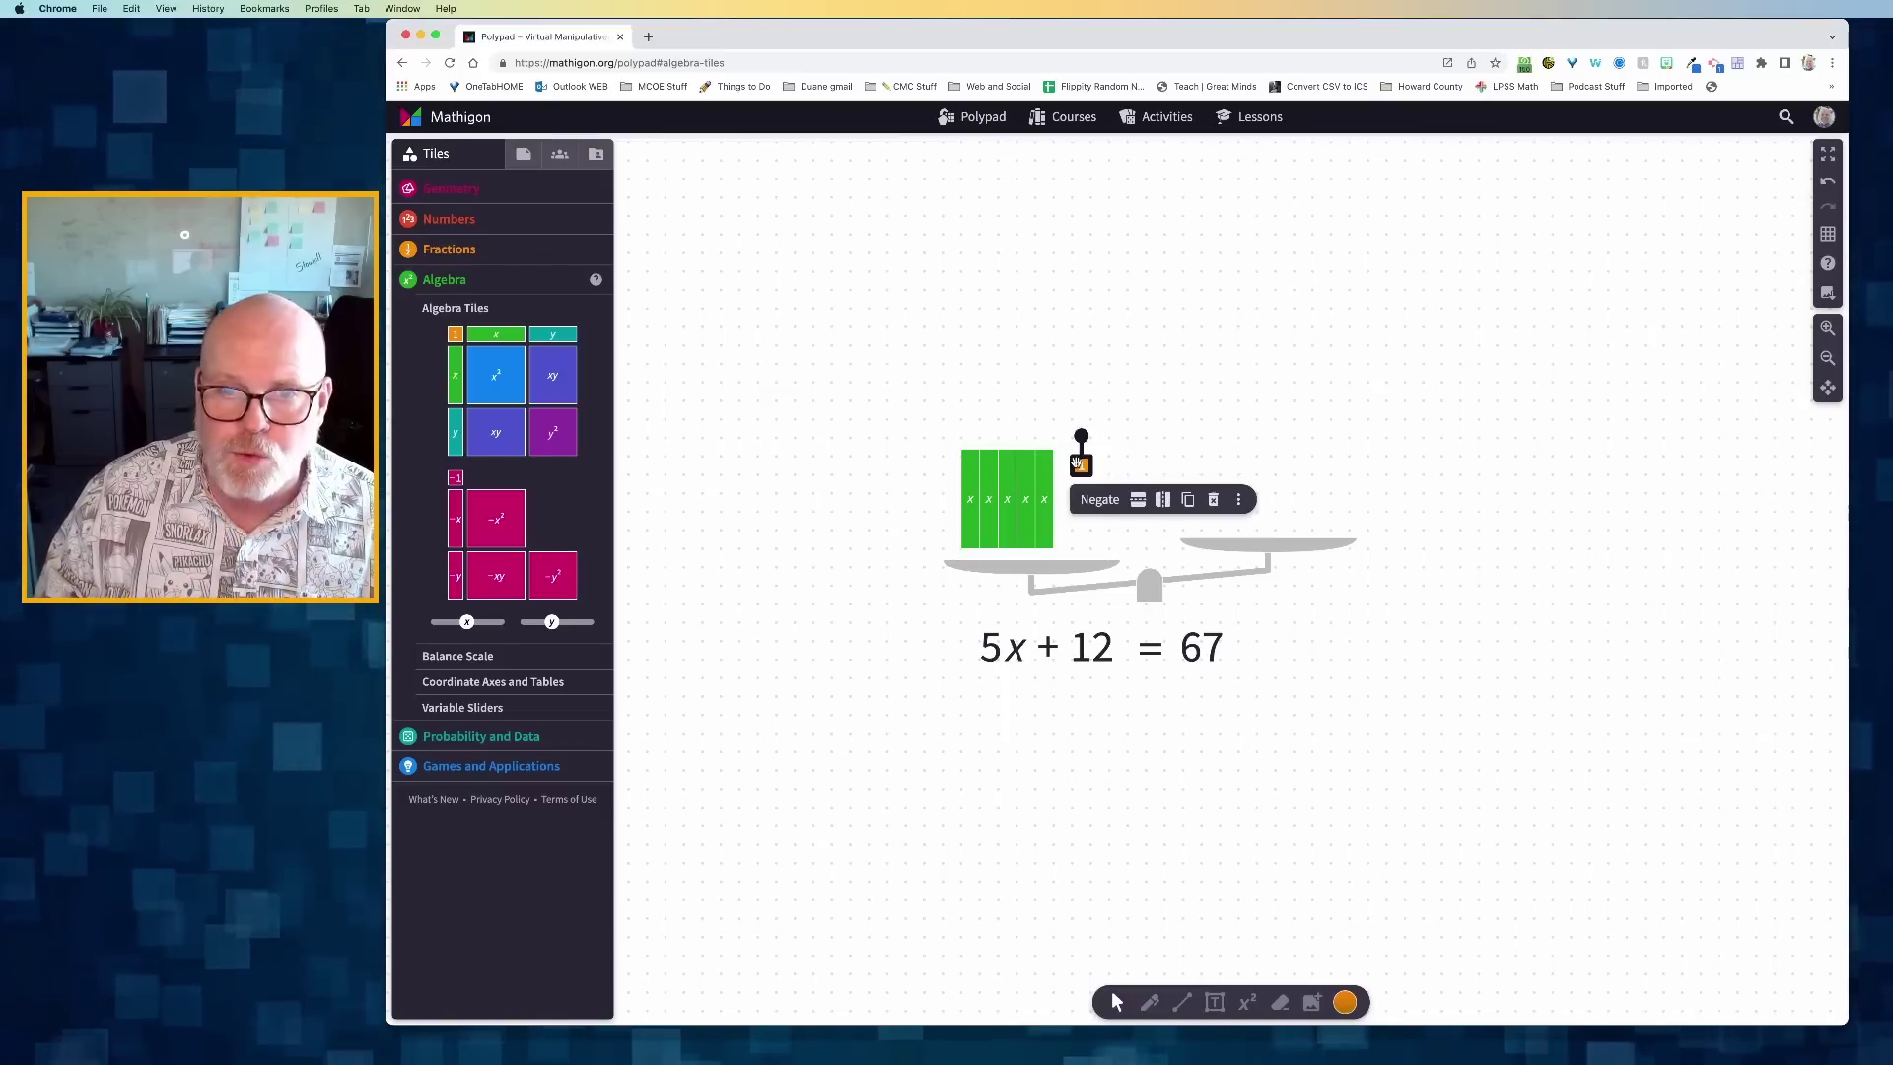
left_click_drag(1081, 467, 1079, 503)
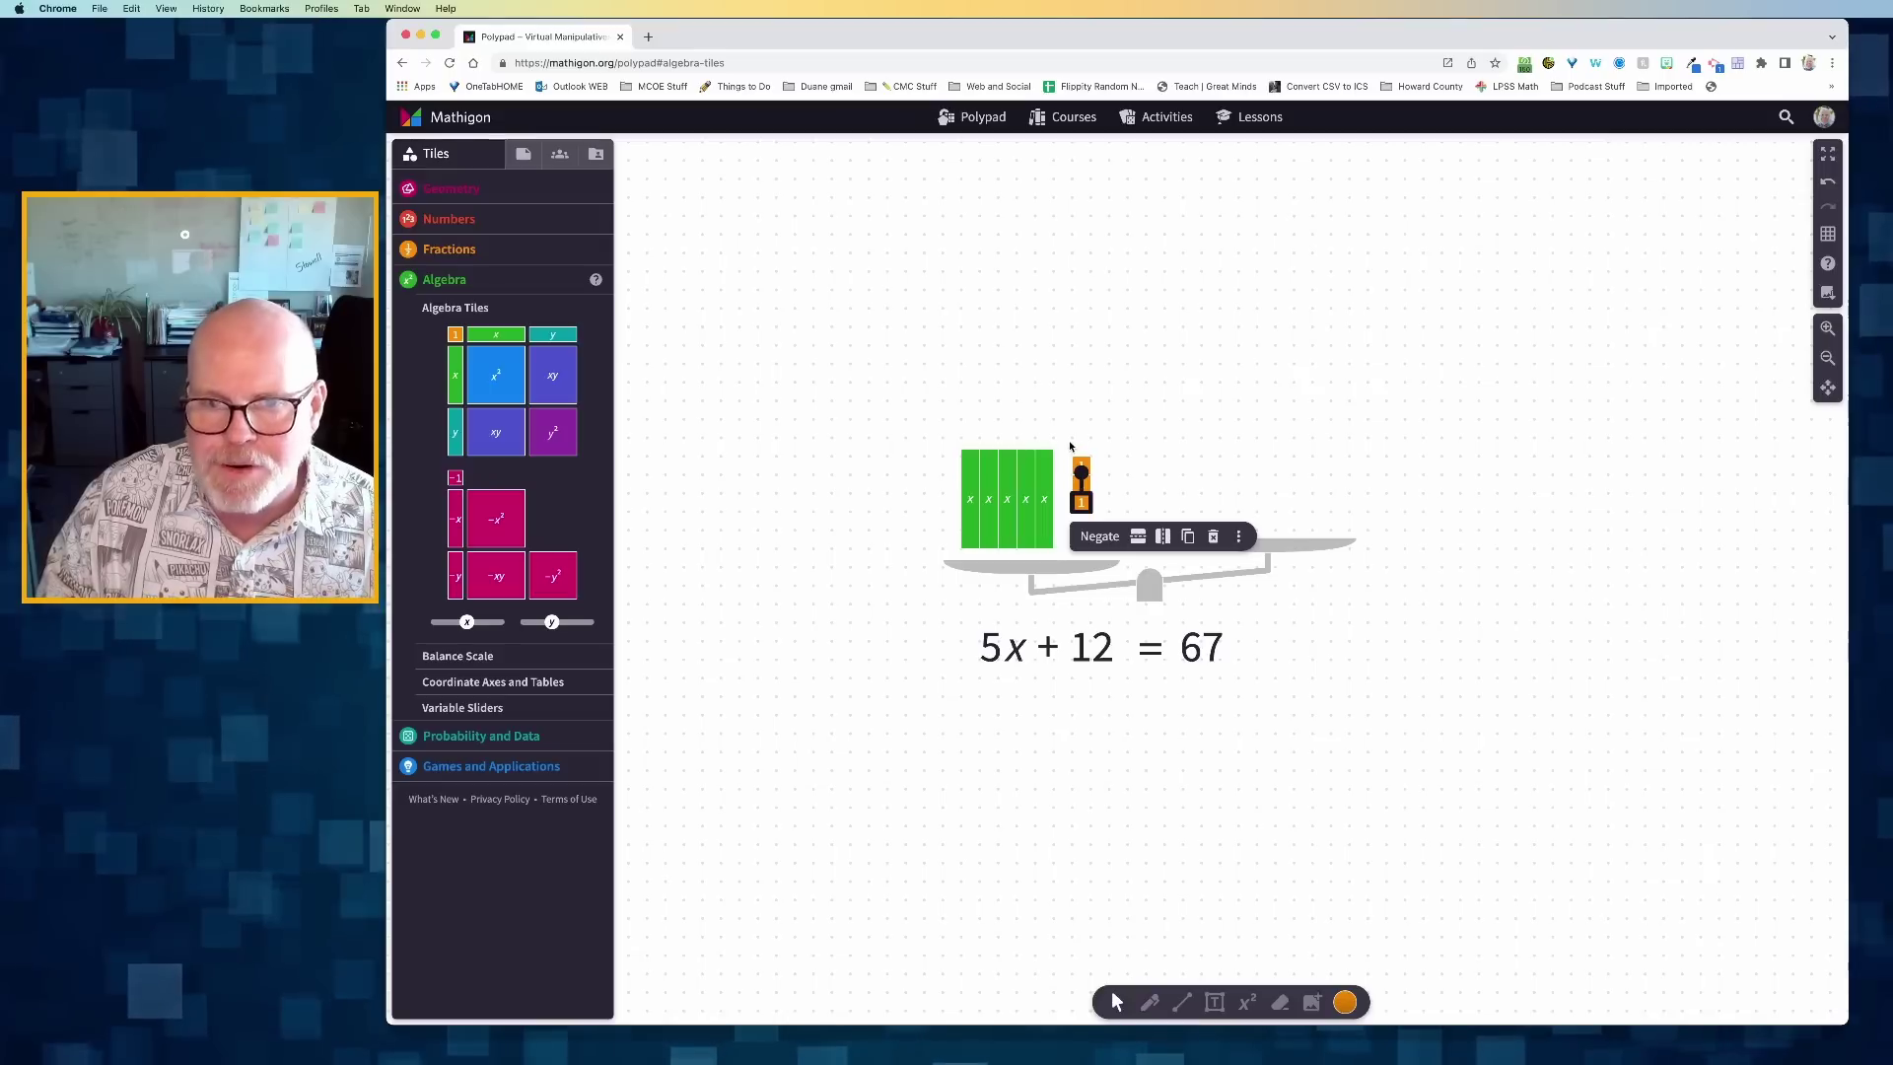
left_click(1079, 475)
left_click(1080, 482)
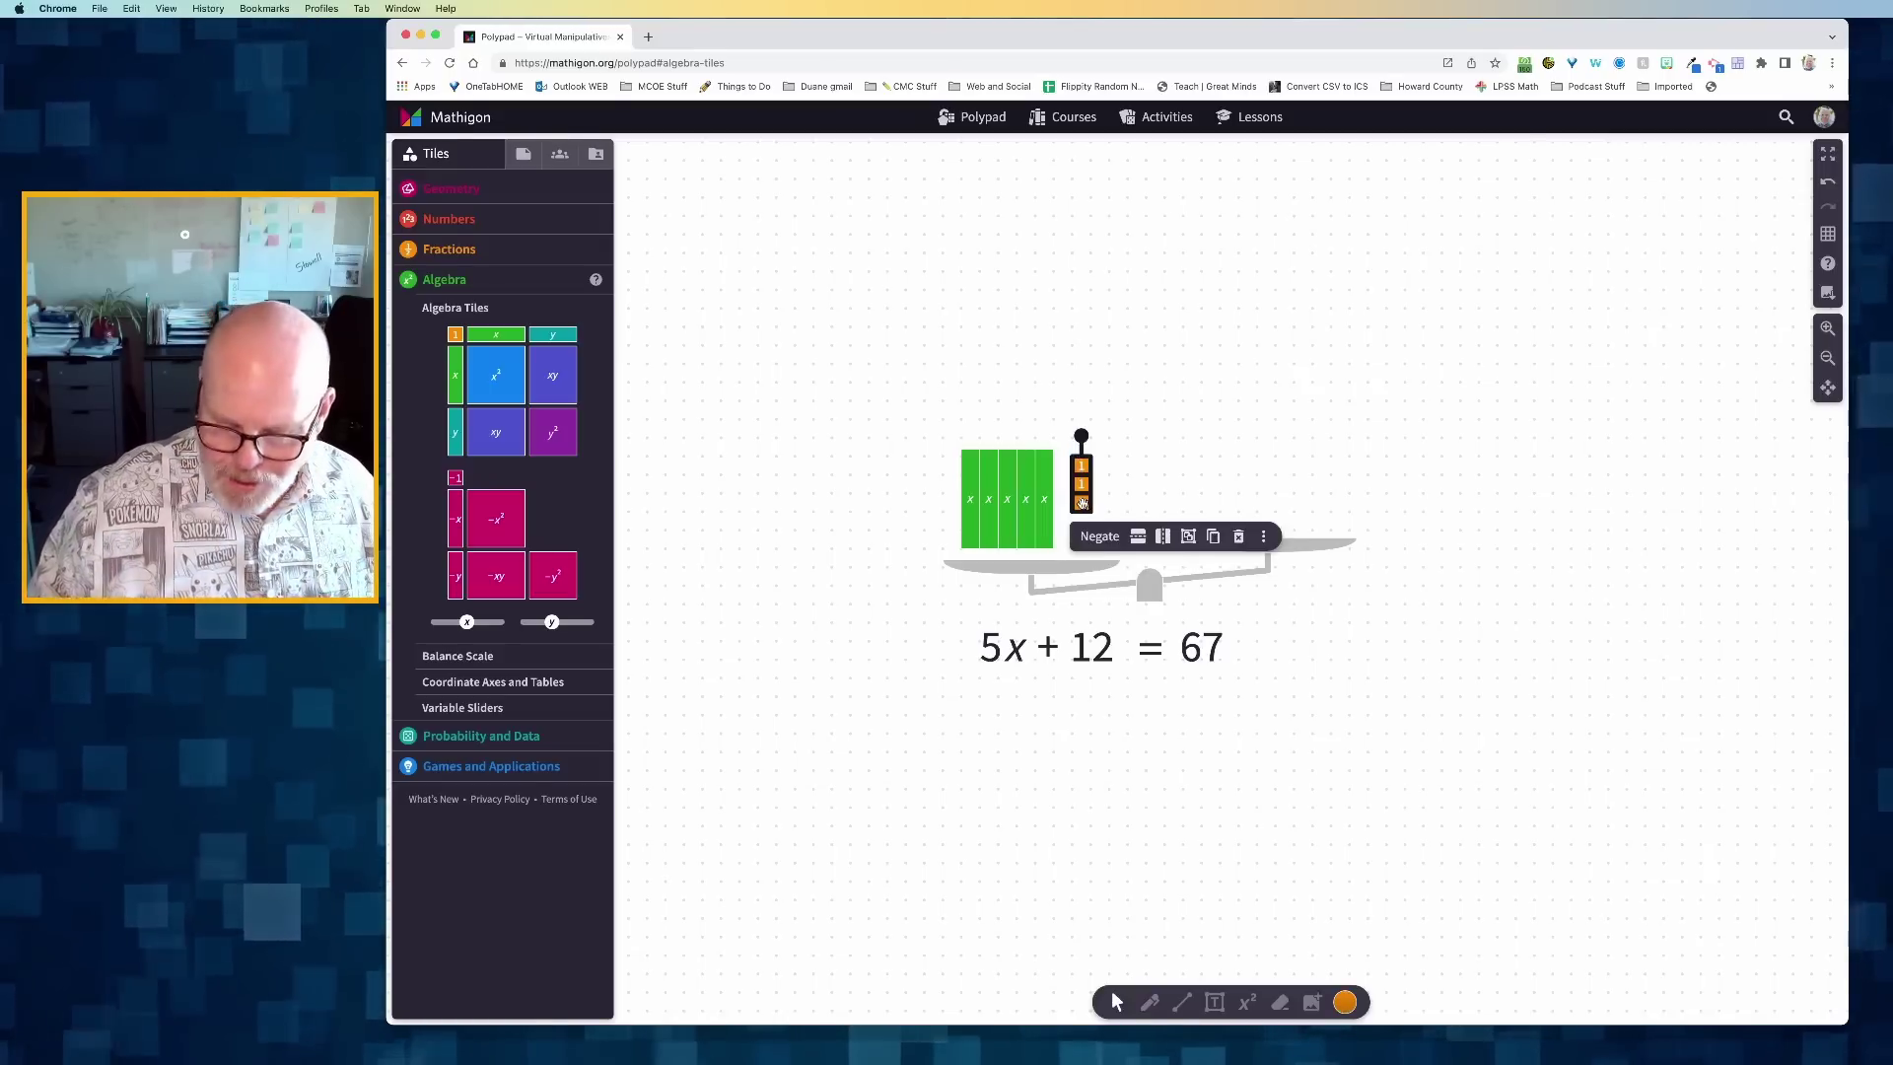
key("Delete")
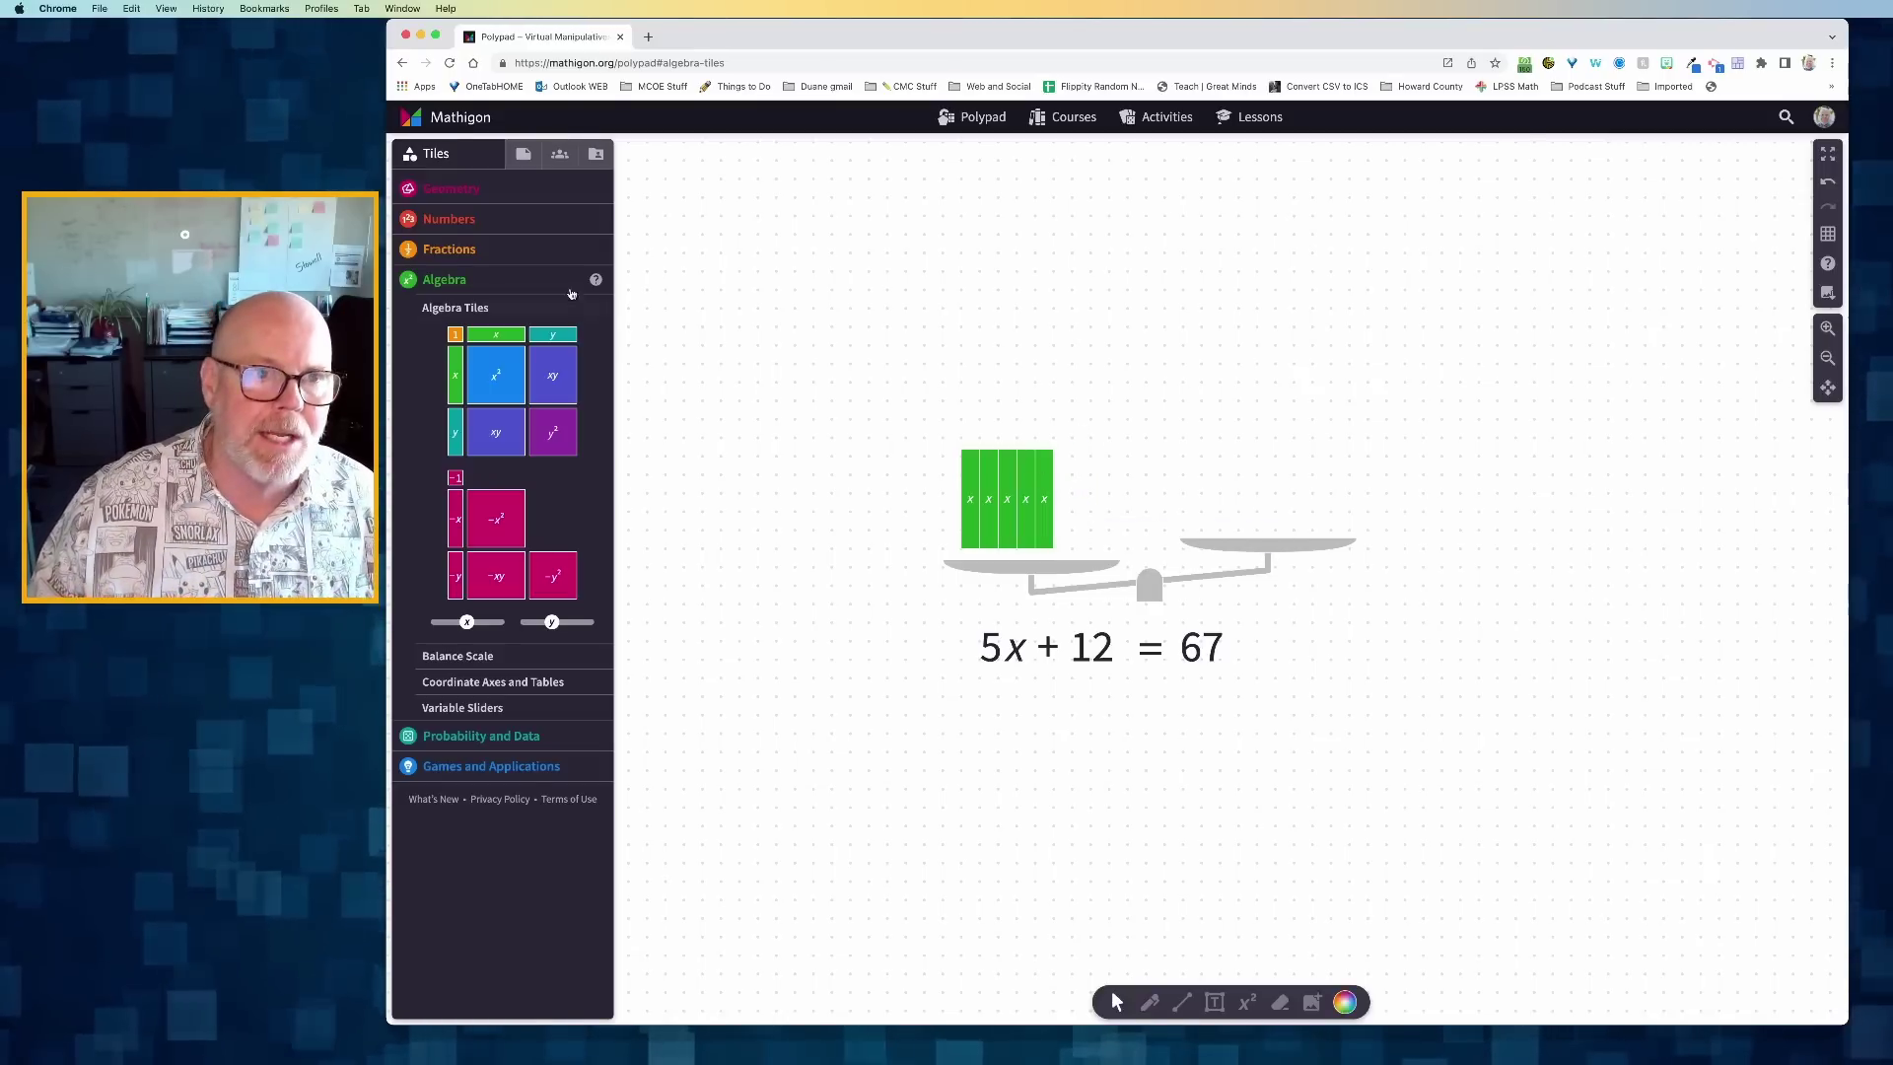
Step: Create a custom 12 number card on the left pan, then remove it
left_click(449, 219)
left_click(463, 325)
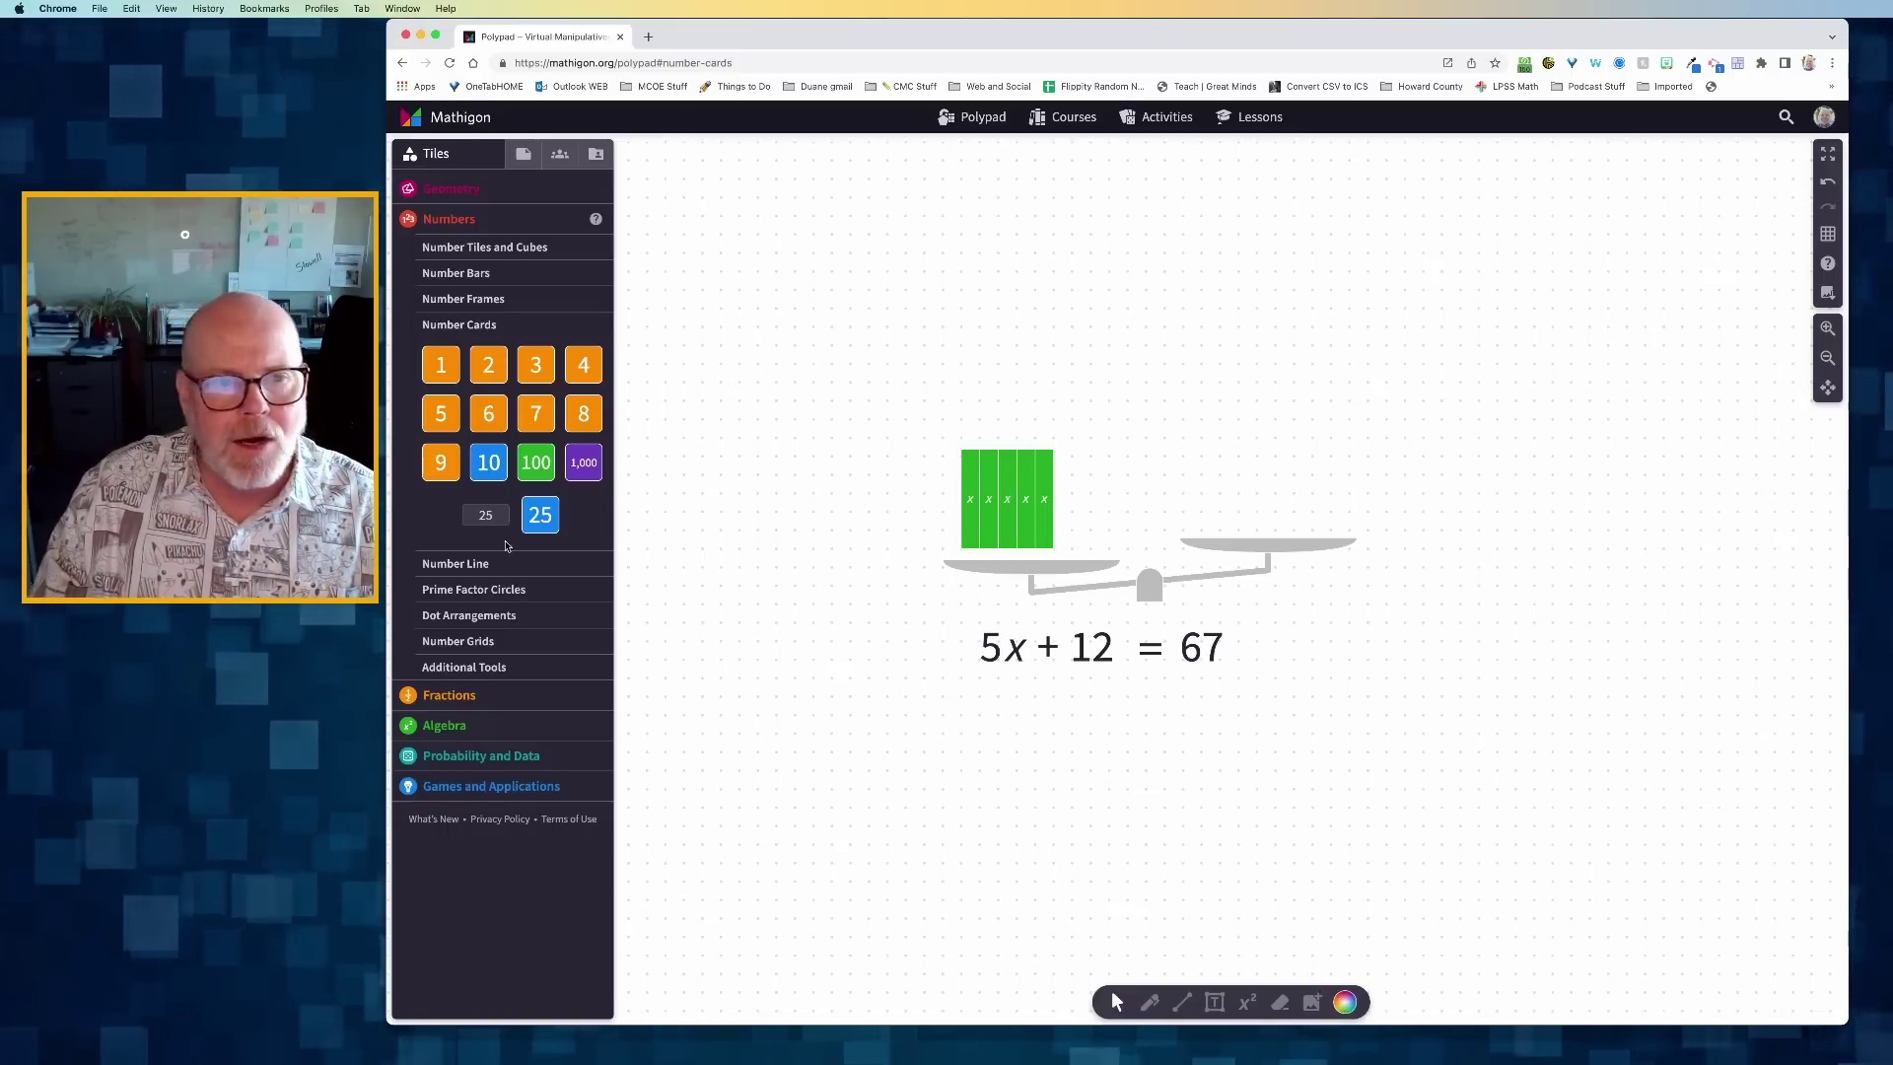
left_click(486, 518)
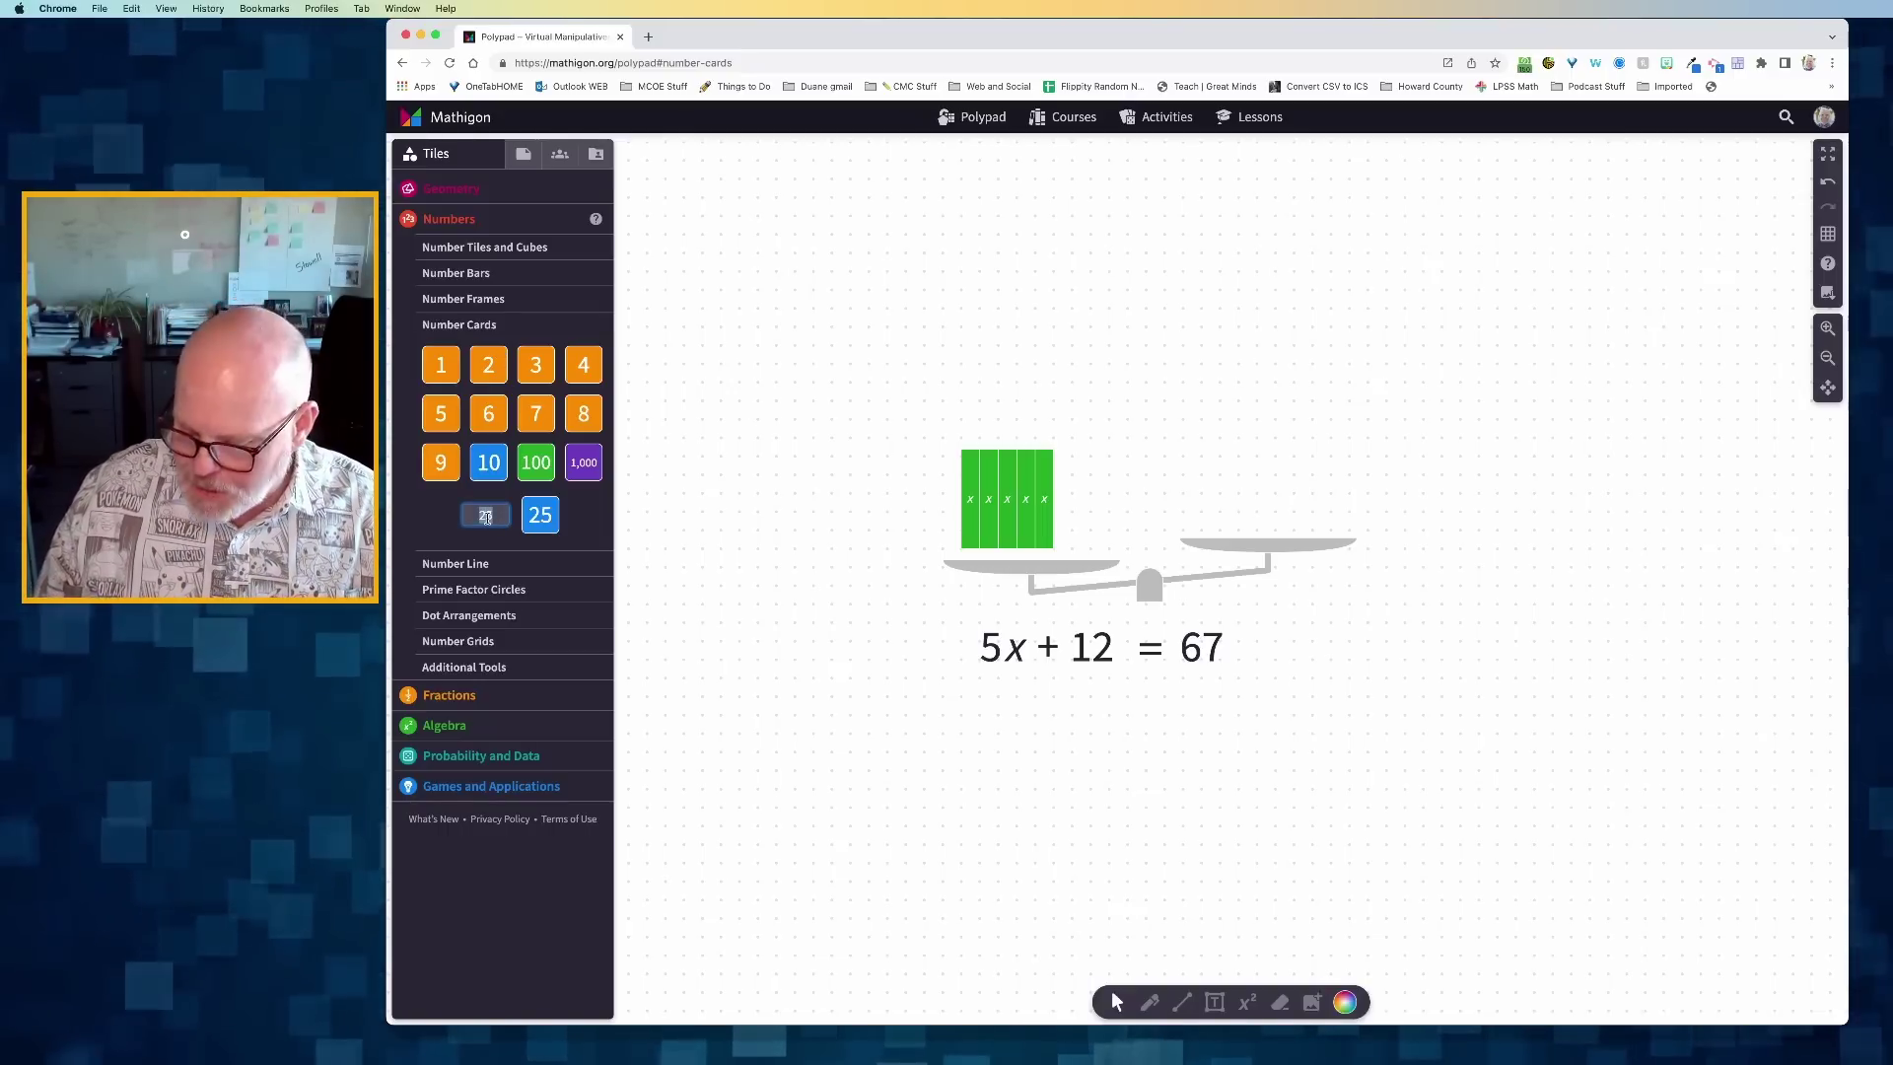
type("12")
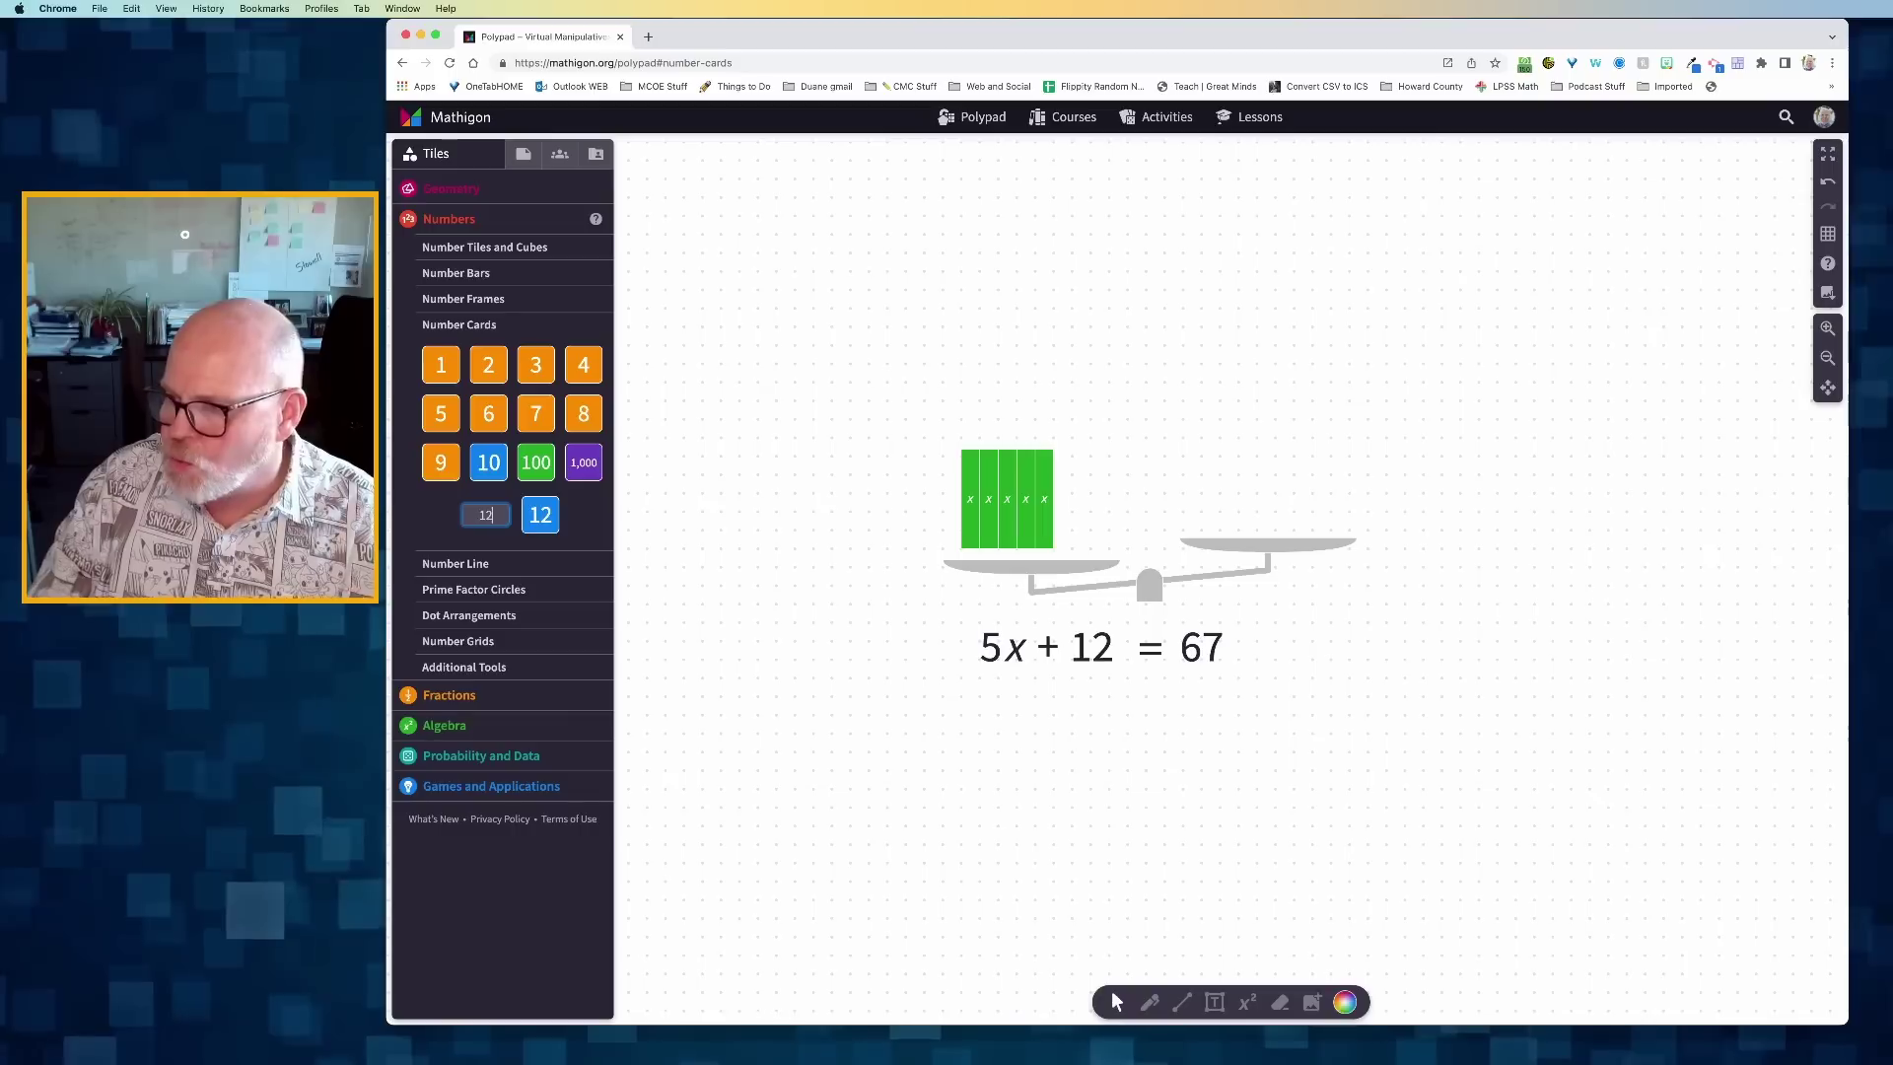
left_click_drag(540, 515, 1081, 524)
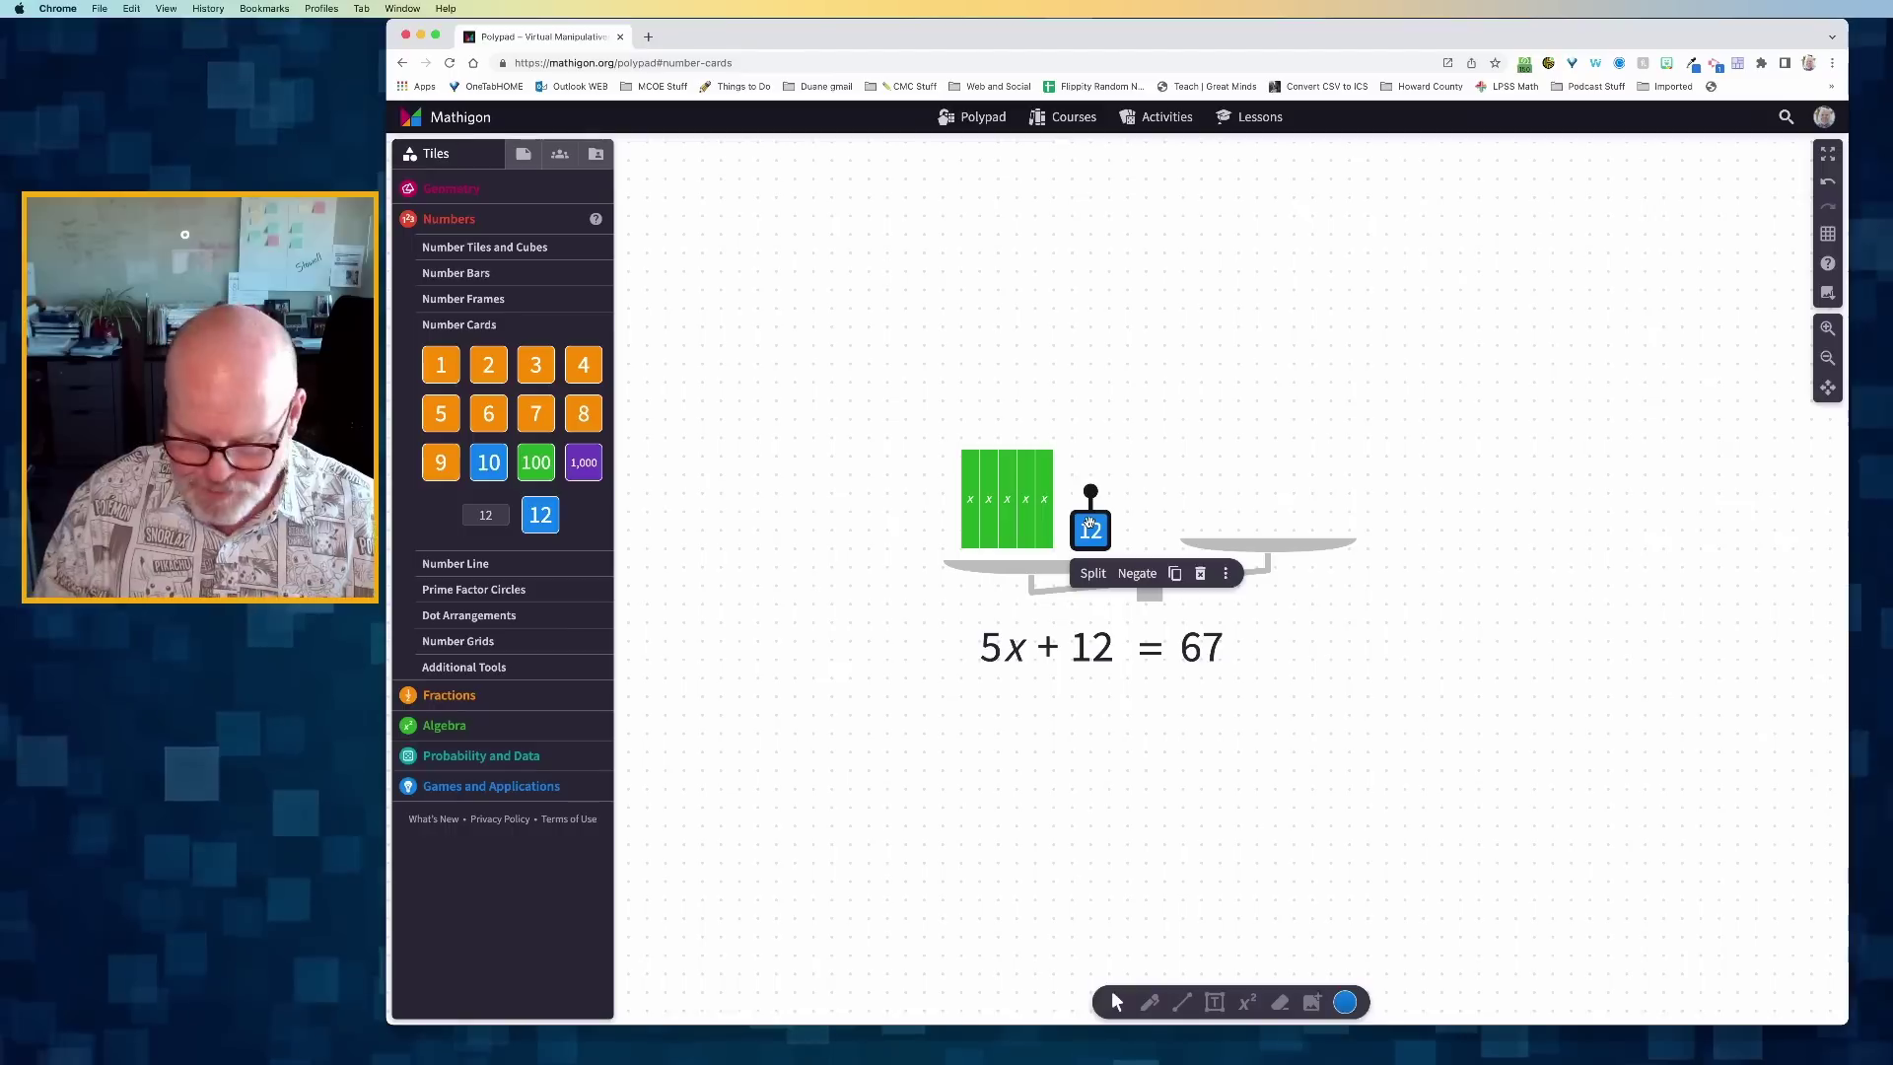
key("Delete")
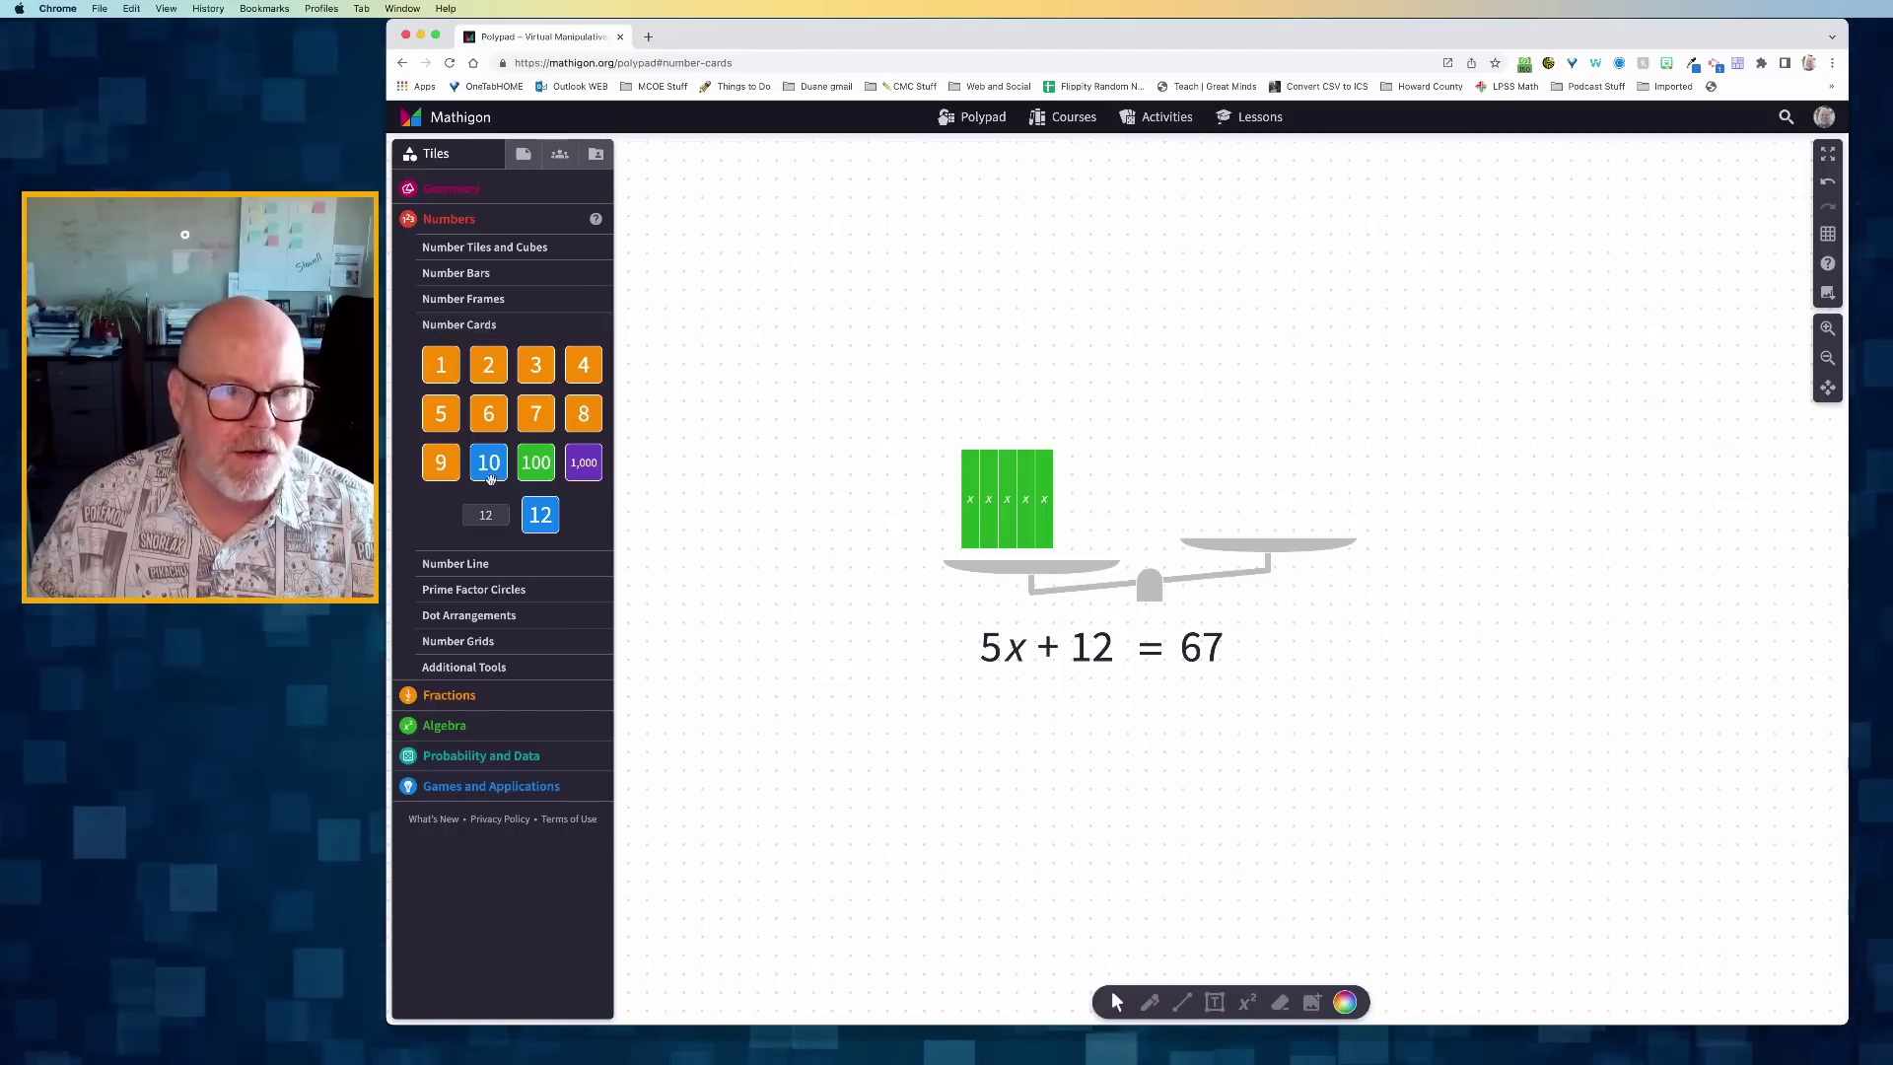
Step: Drop a 10 card and a 2 card on the left pan and merge them into 12
left_click_drag(480, 463, 1072, 528)
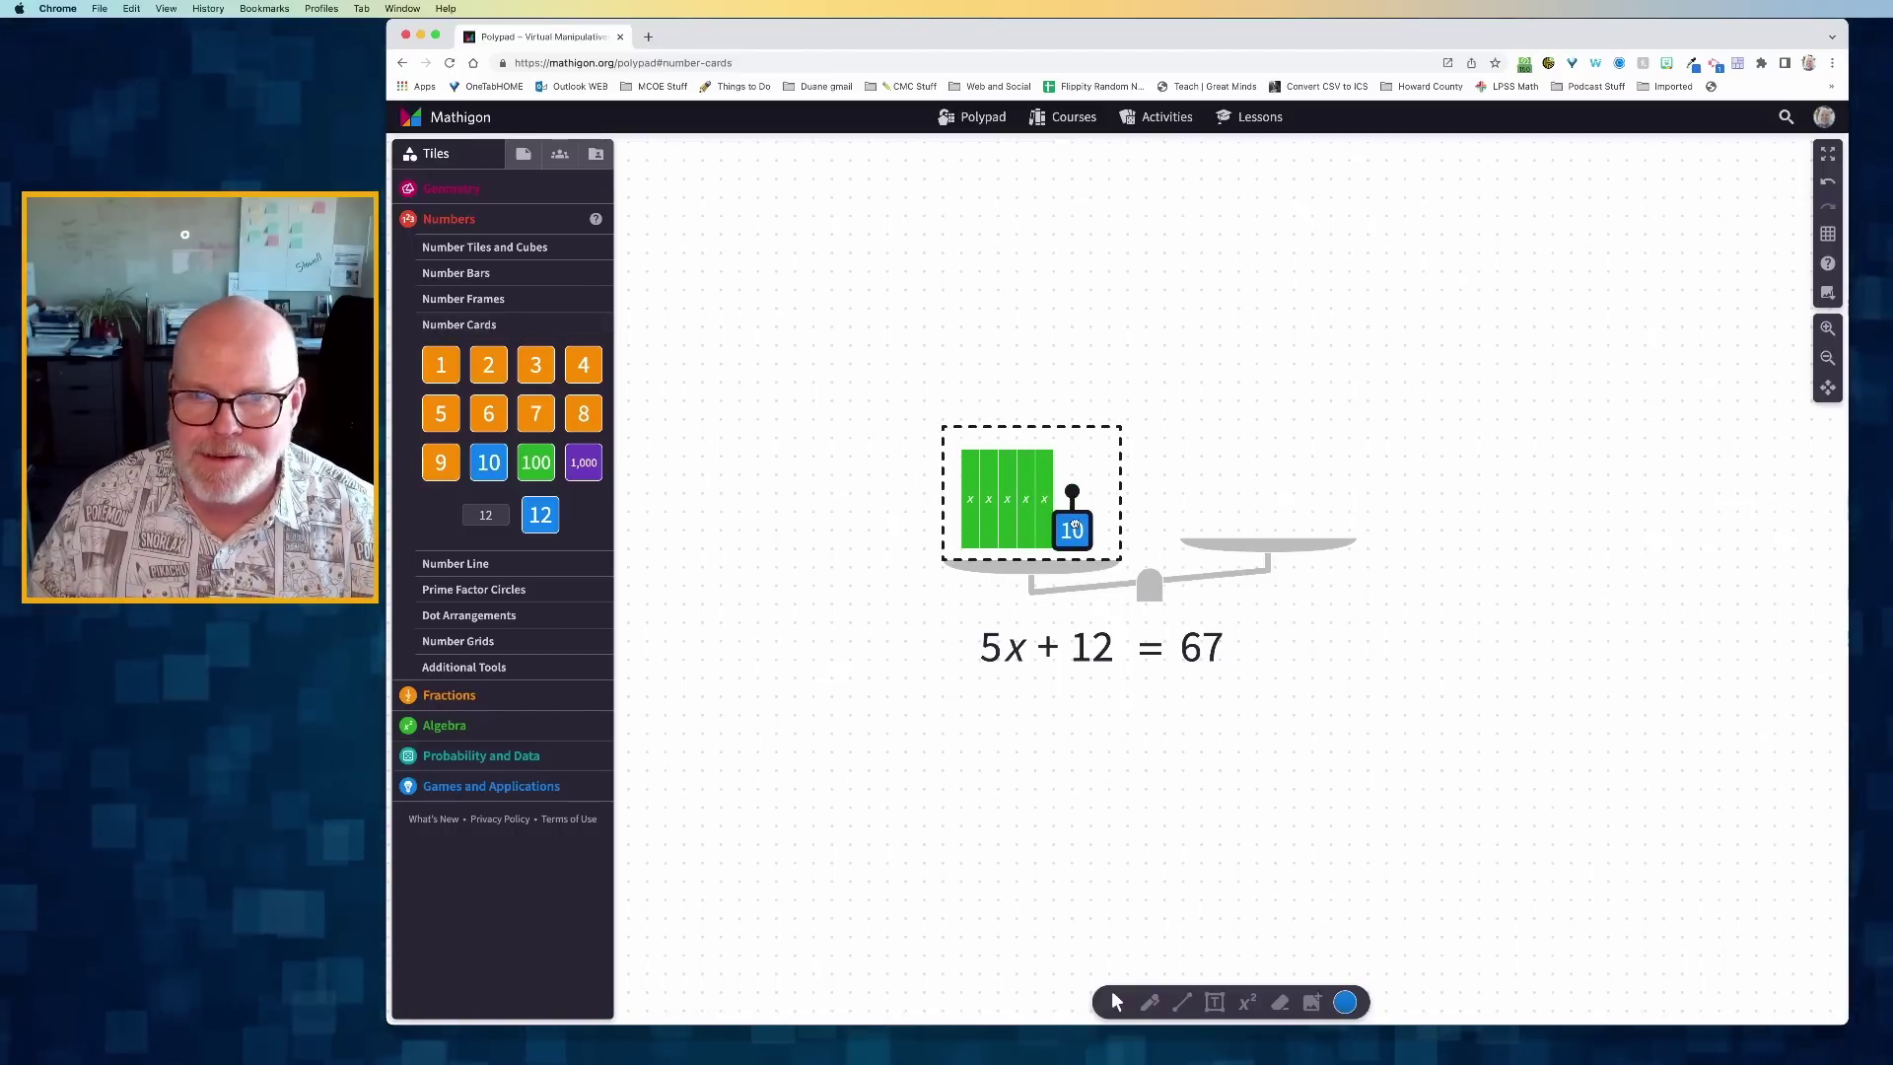
left_click_drag(486, 360, 1088, 464)
left_click(827, 437)
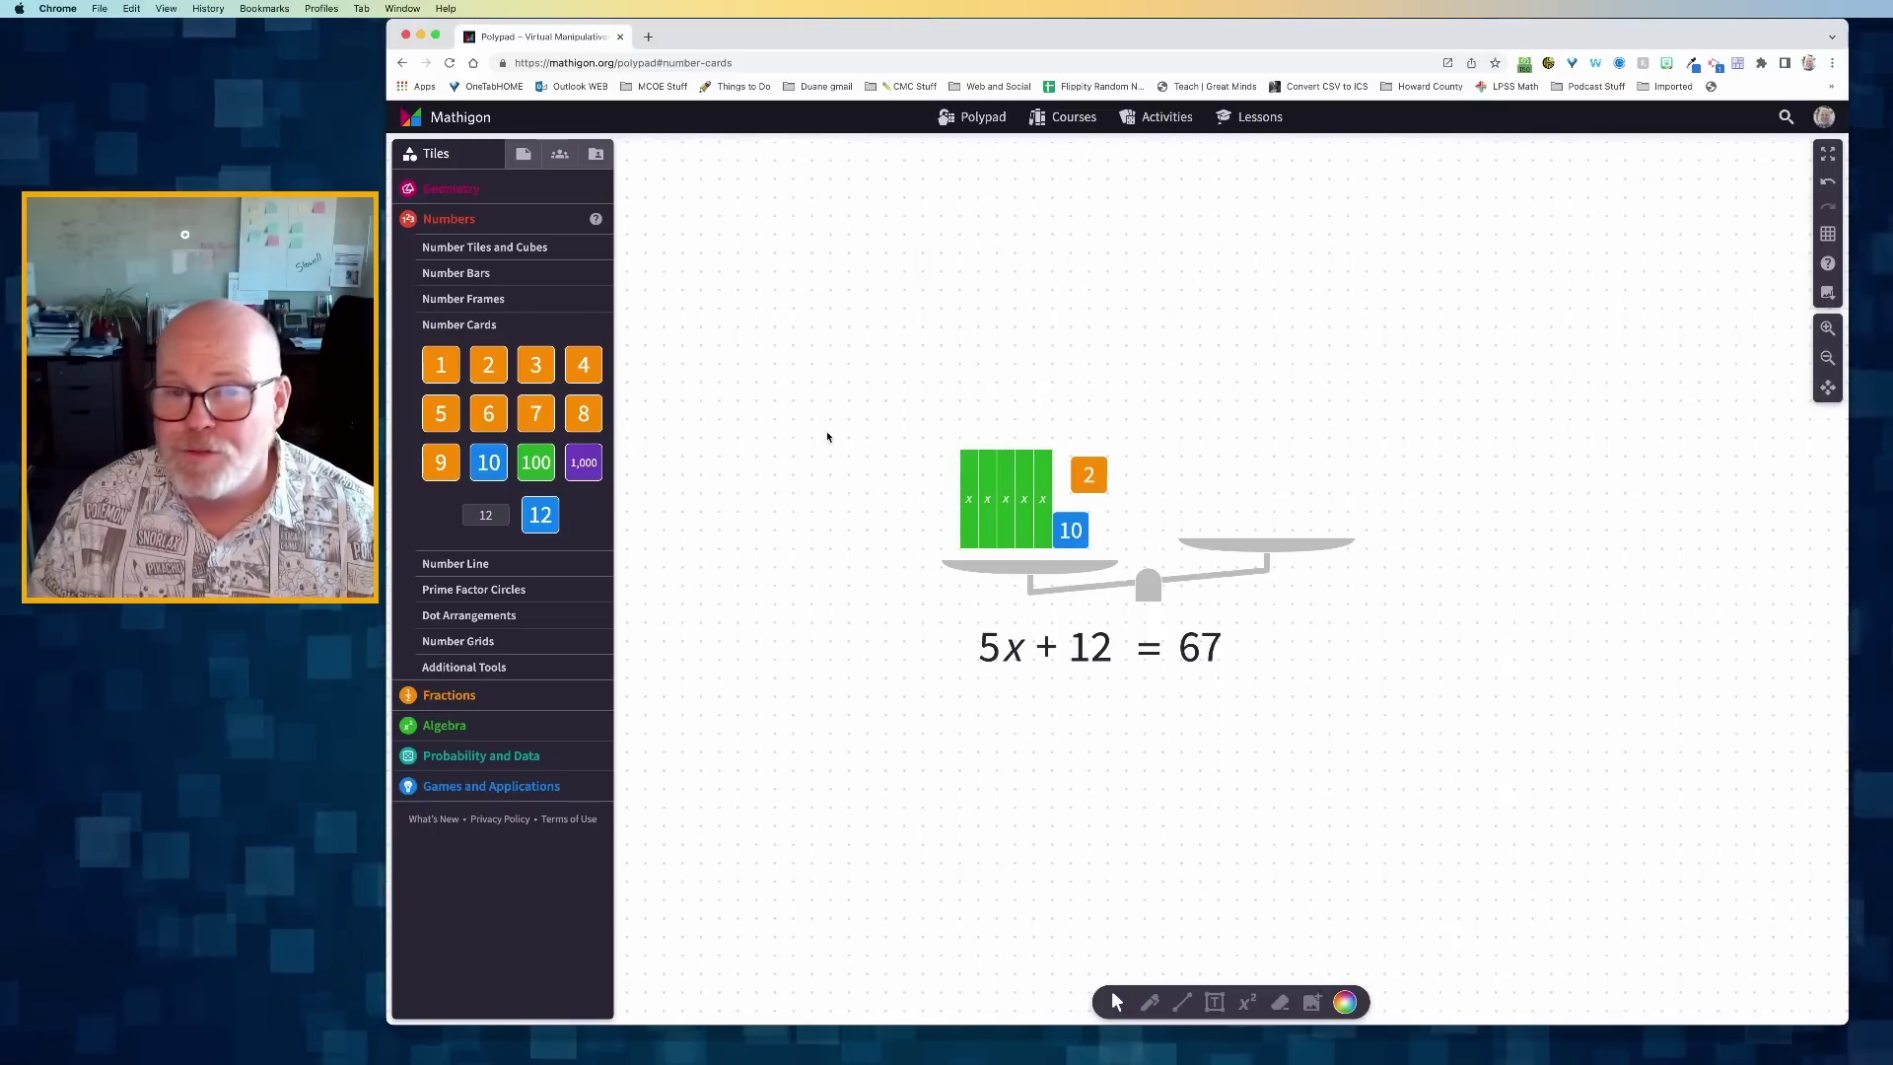
left_click(1079, 472)
left_click_drag(1079, 473, 1068, 530)
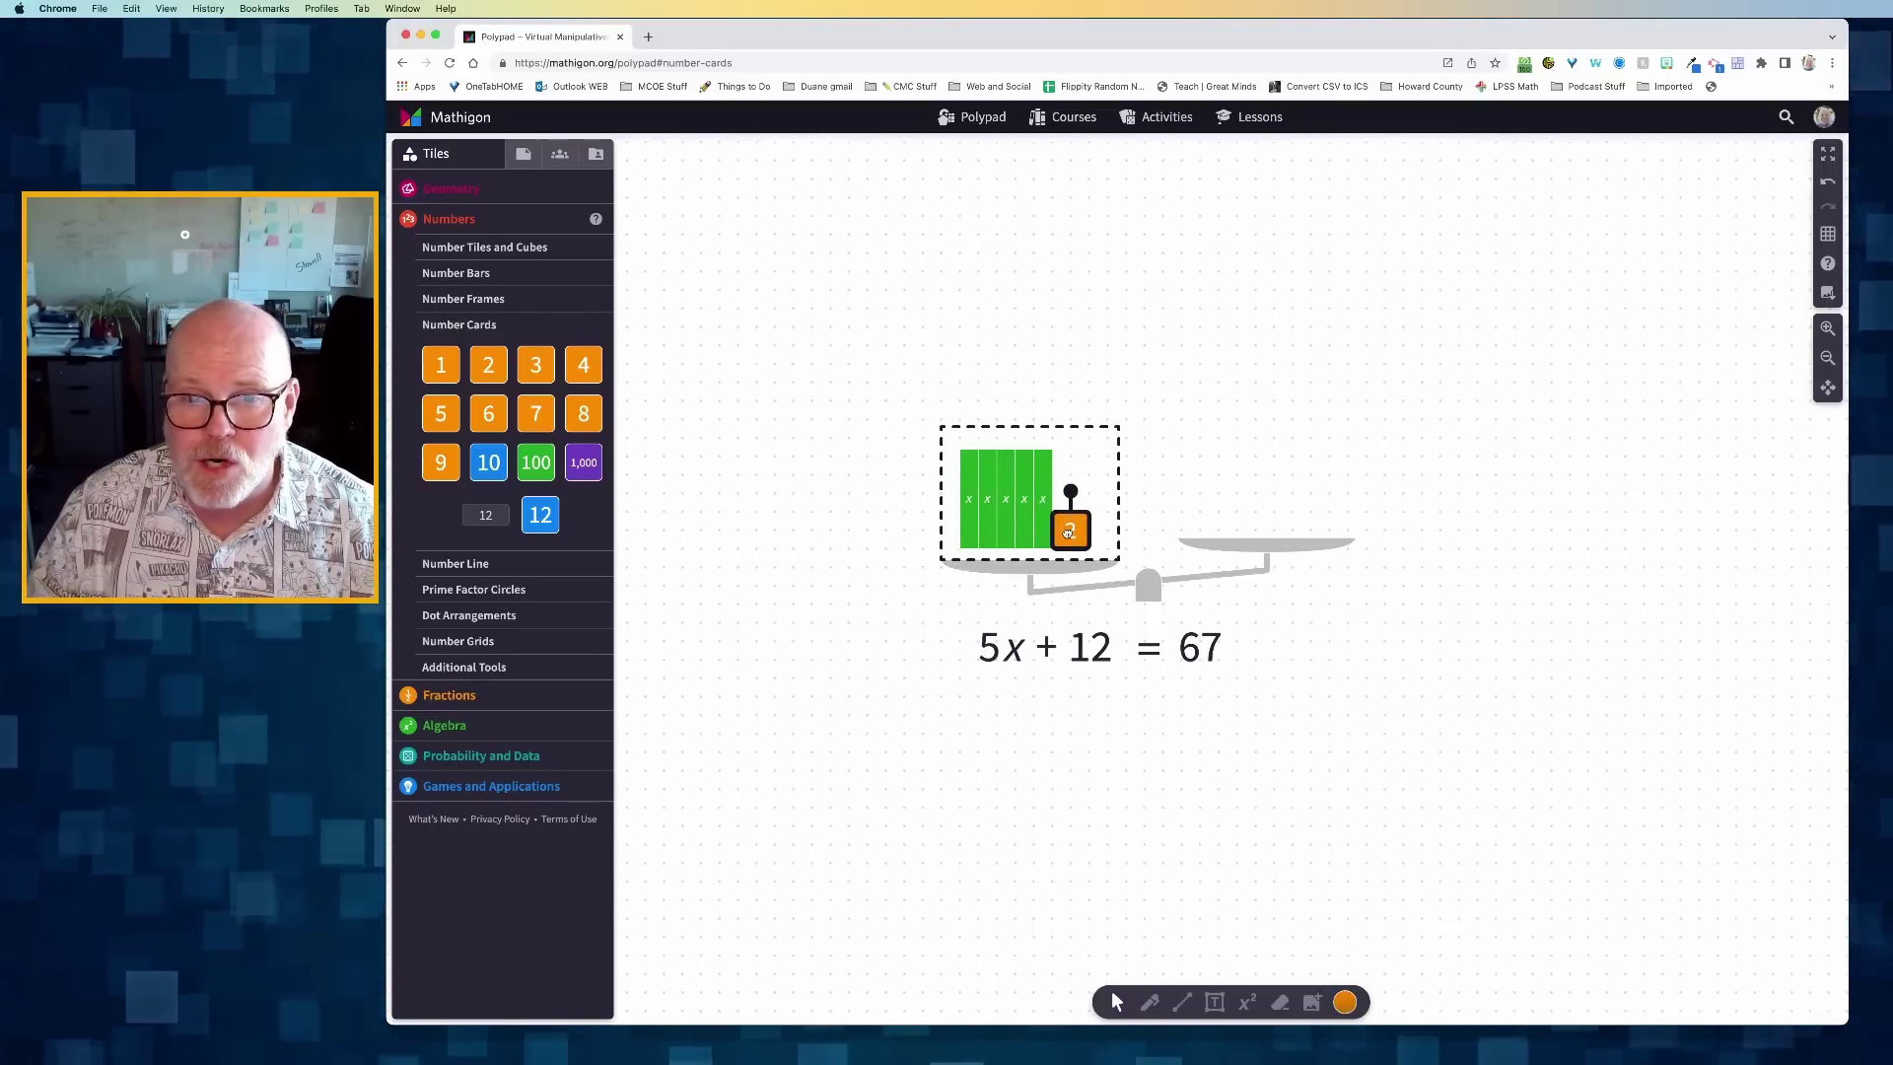
left_click(824, 490)
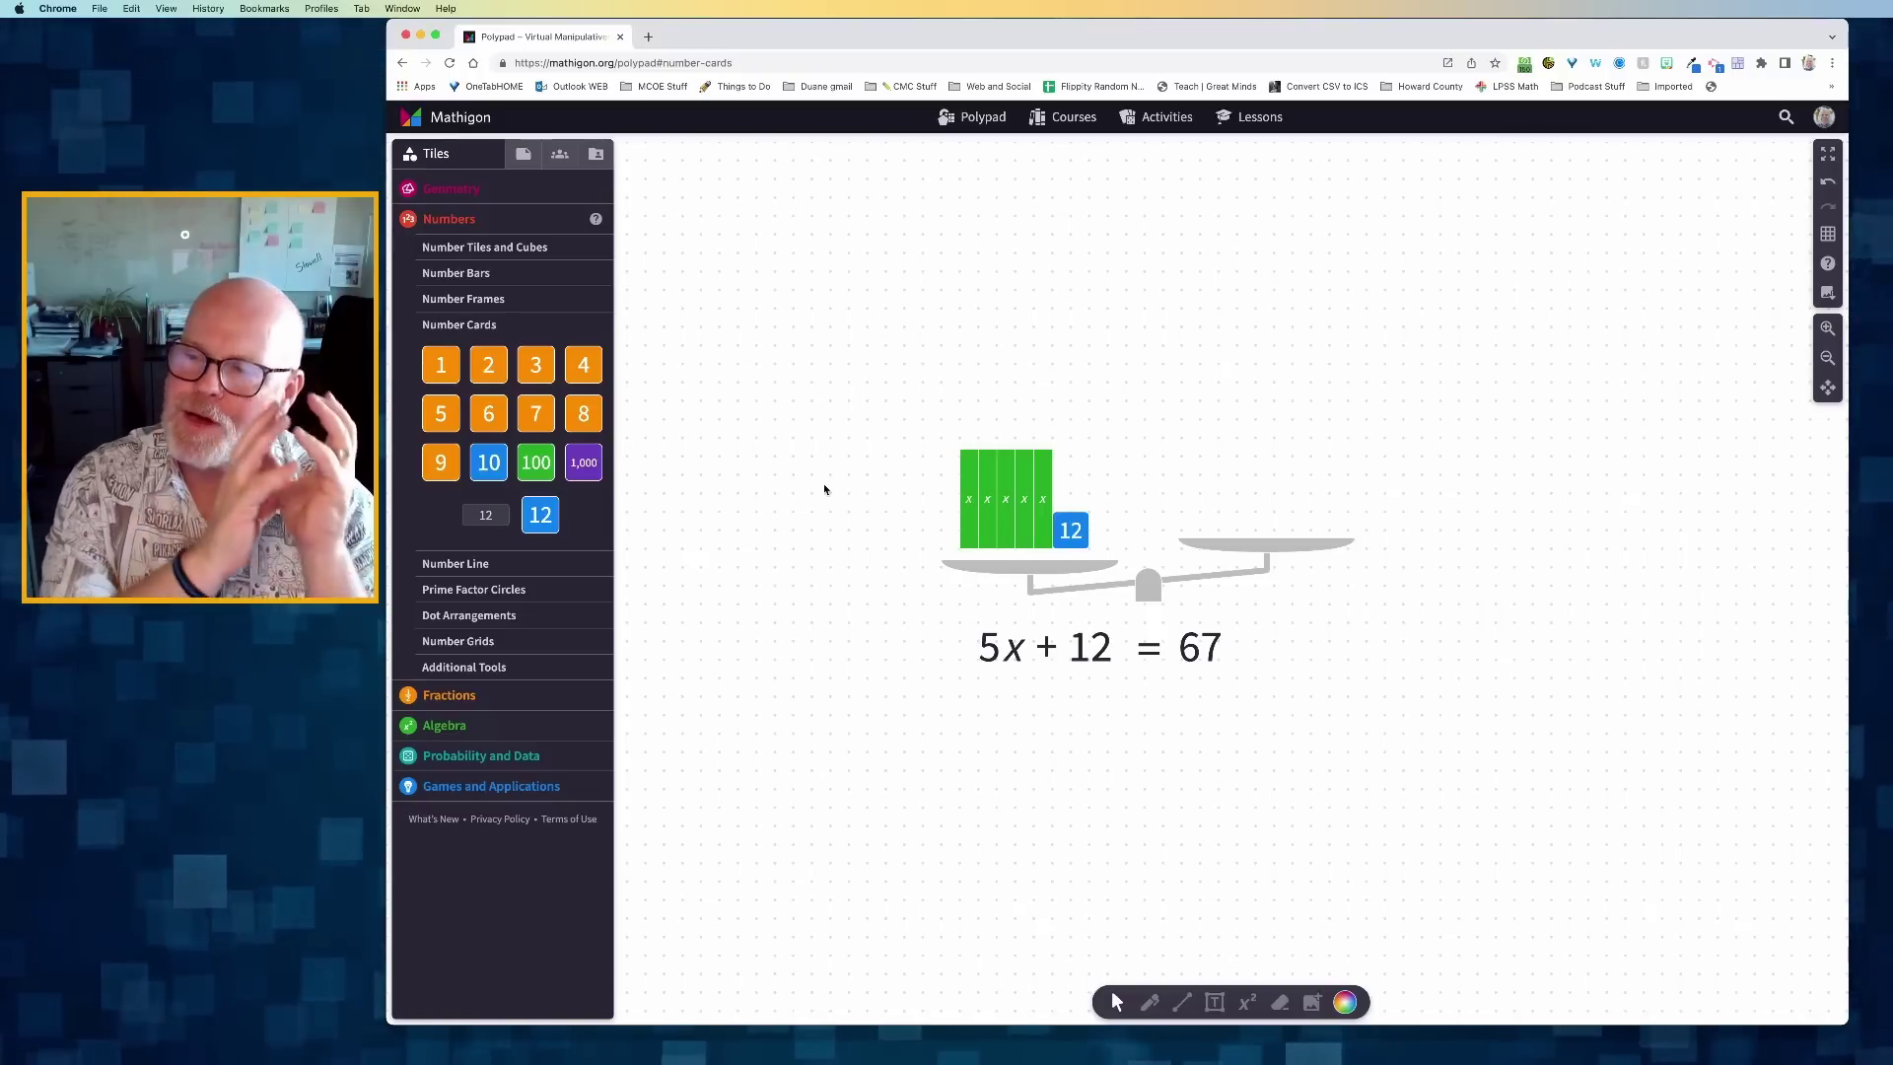
Step: Create a 67 number card and place it on the balance's right pan
scroll(1104, 484, "up", 2)
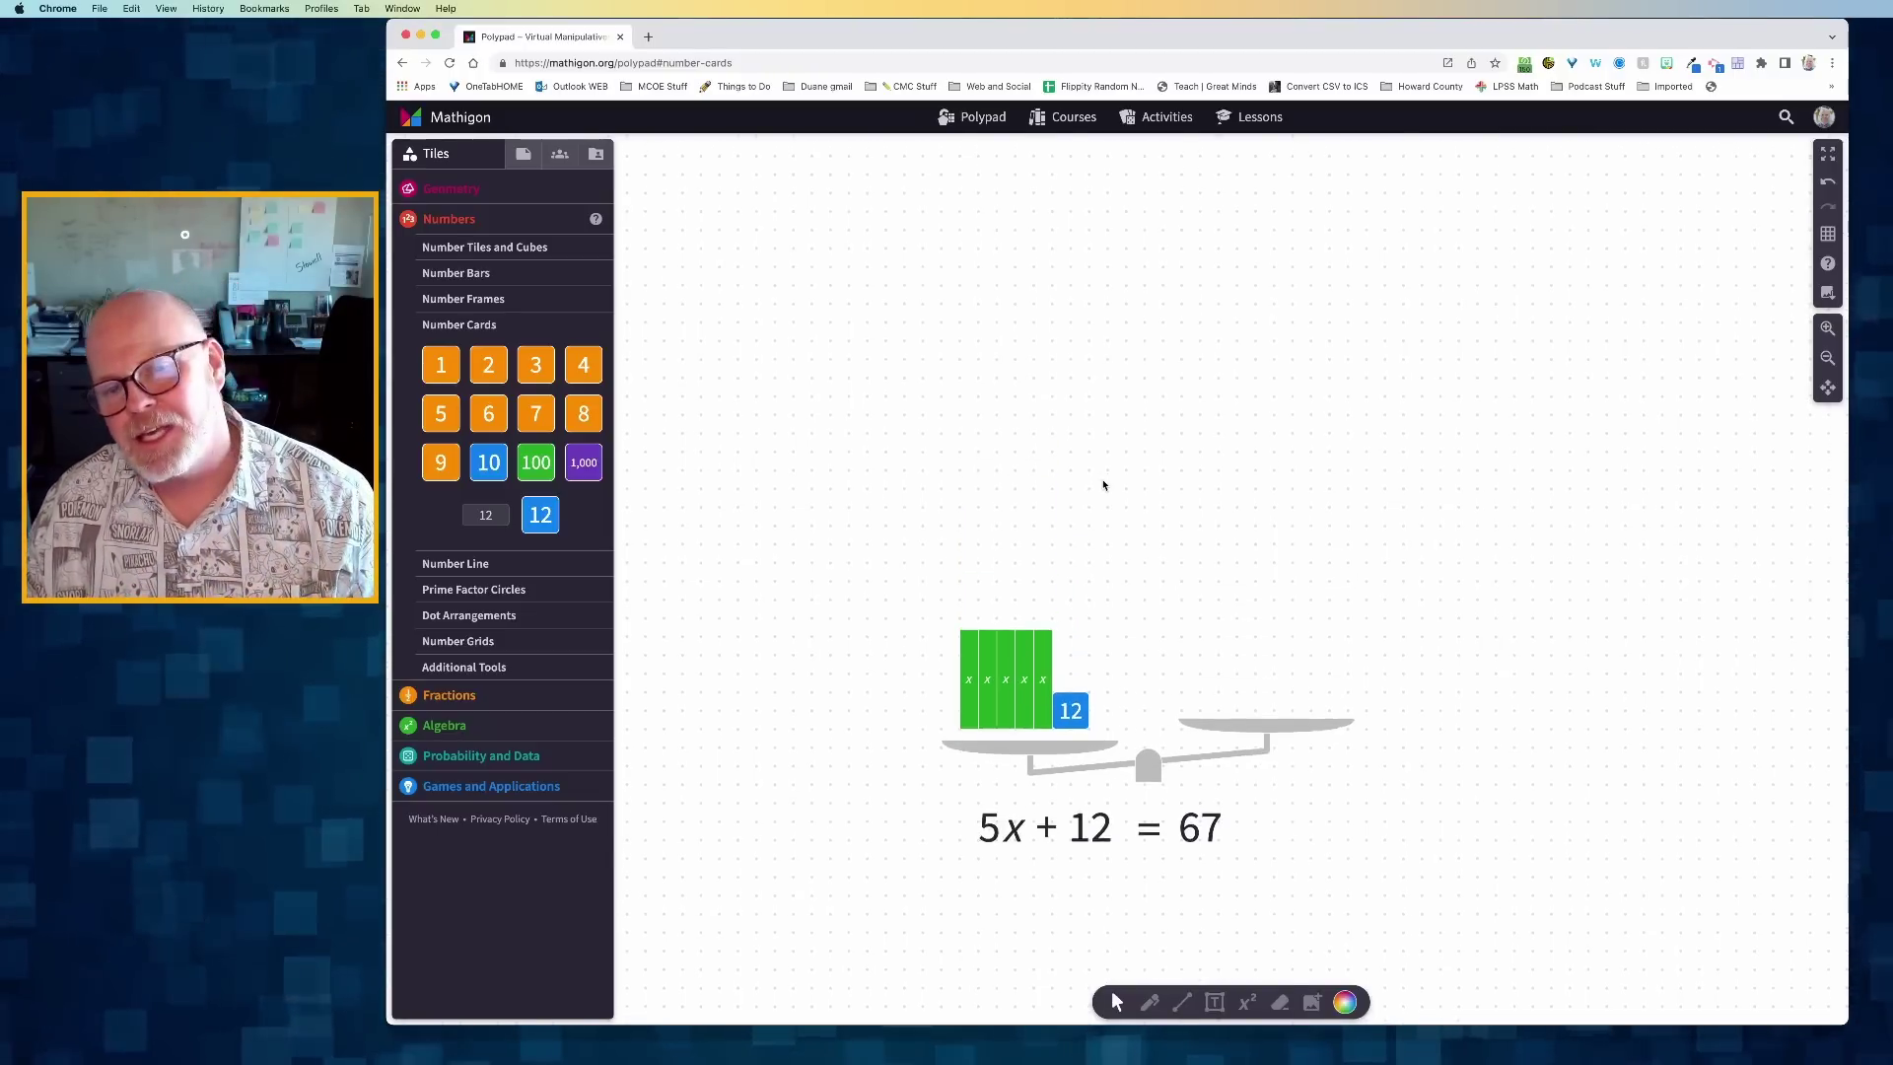
scroll(1104, 484, "down", 5)
scroll(1103, 485, "up", 3)
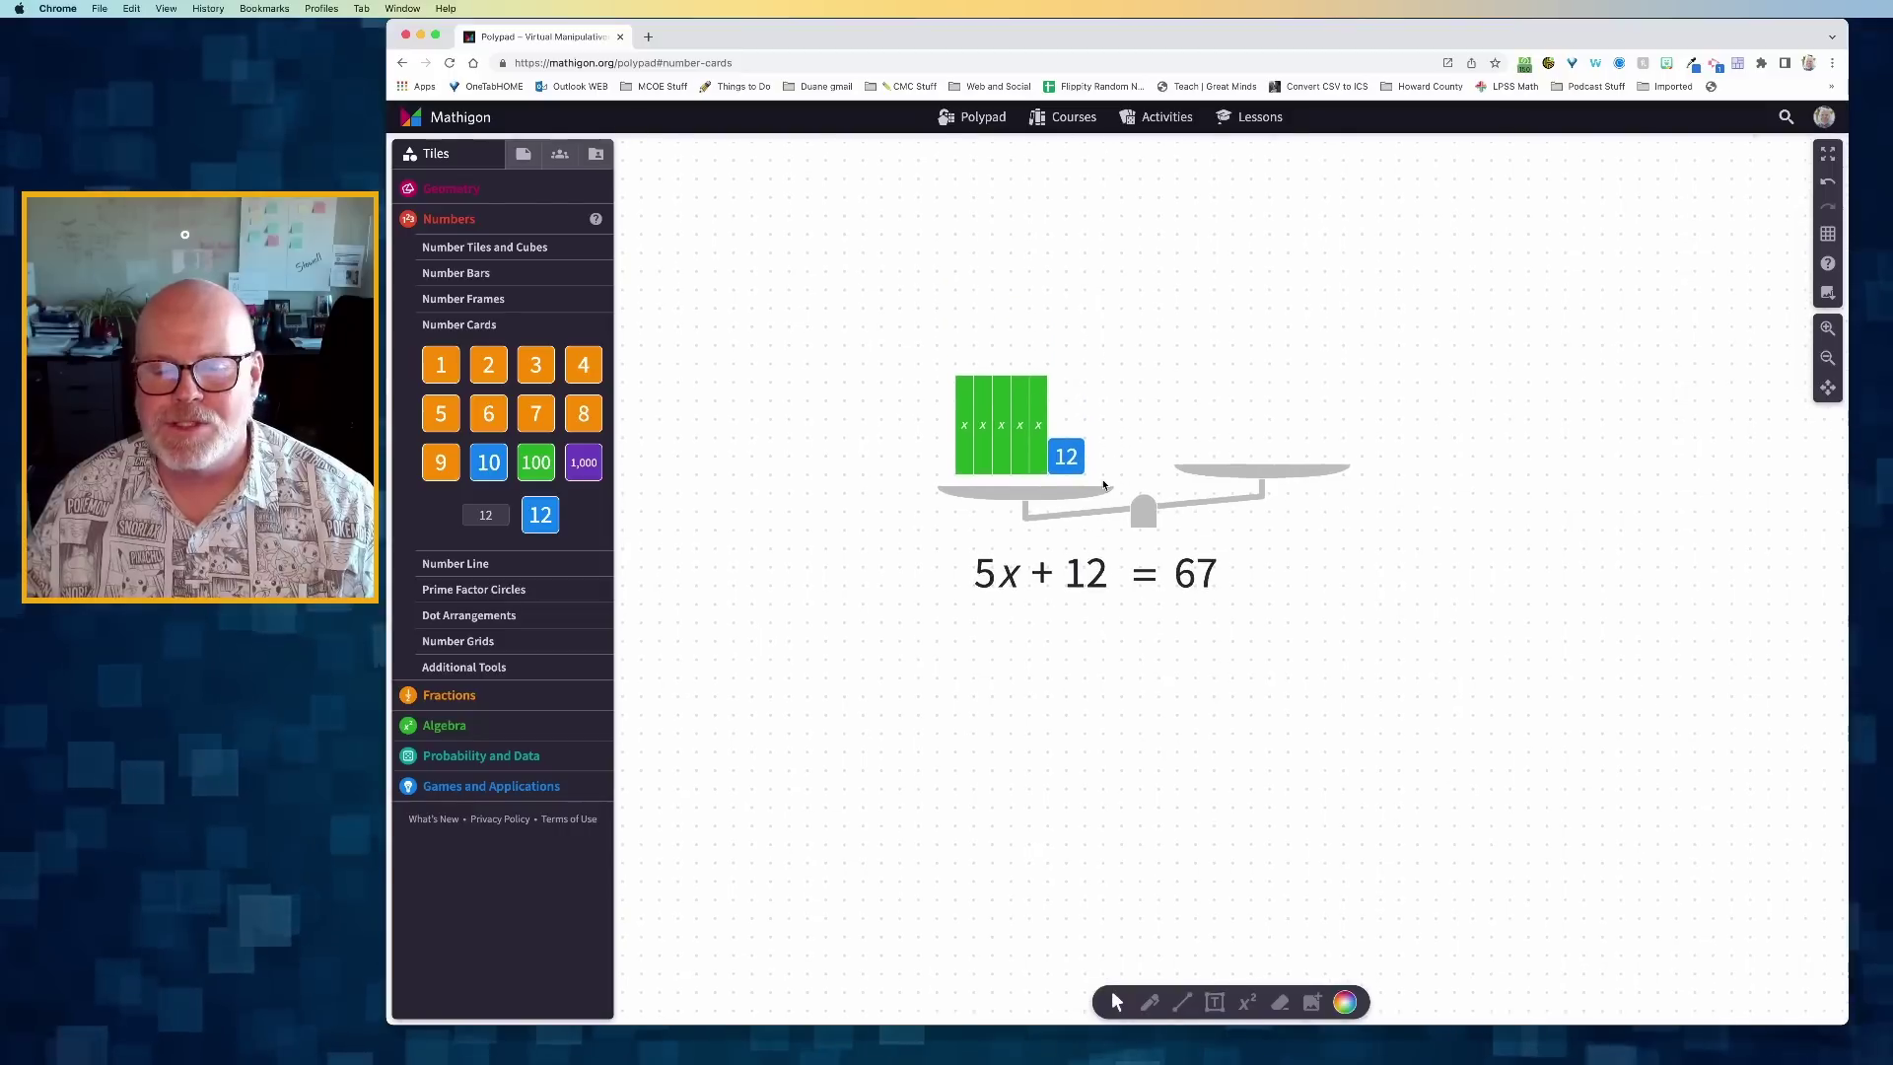
left_click(481, 515)
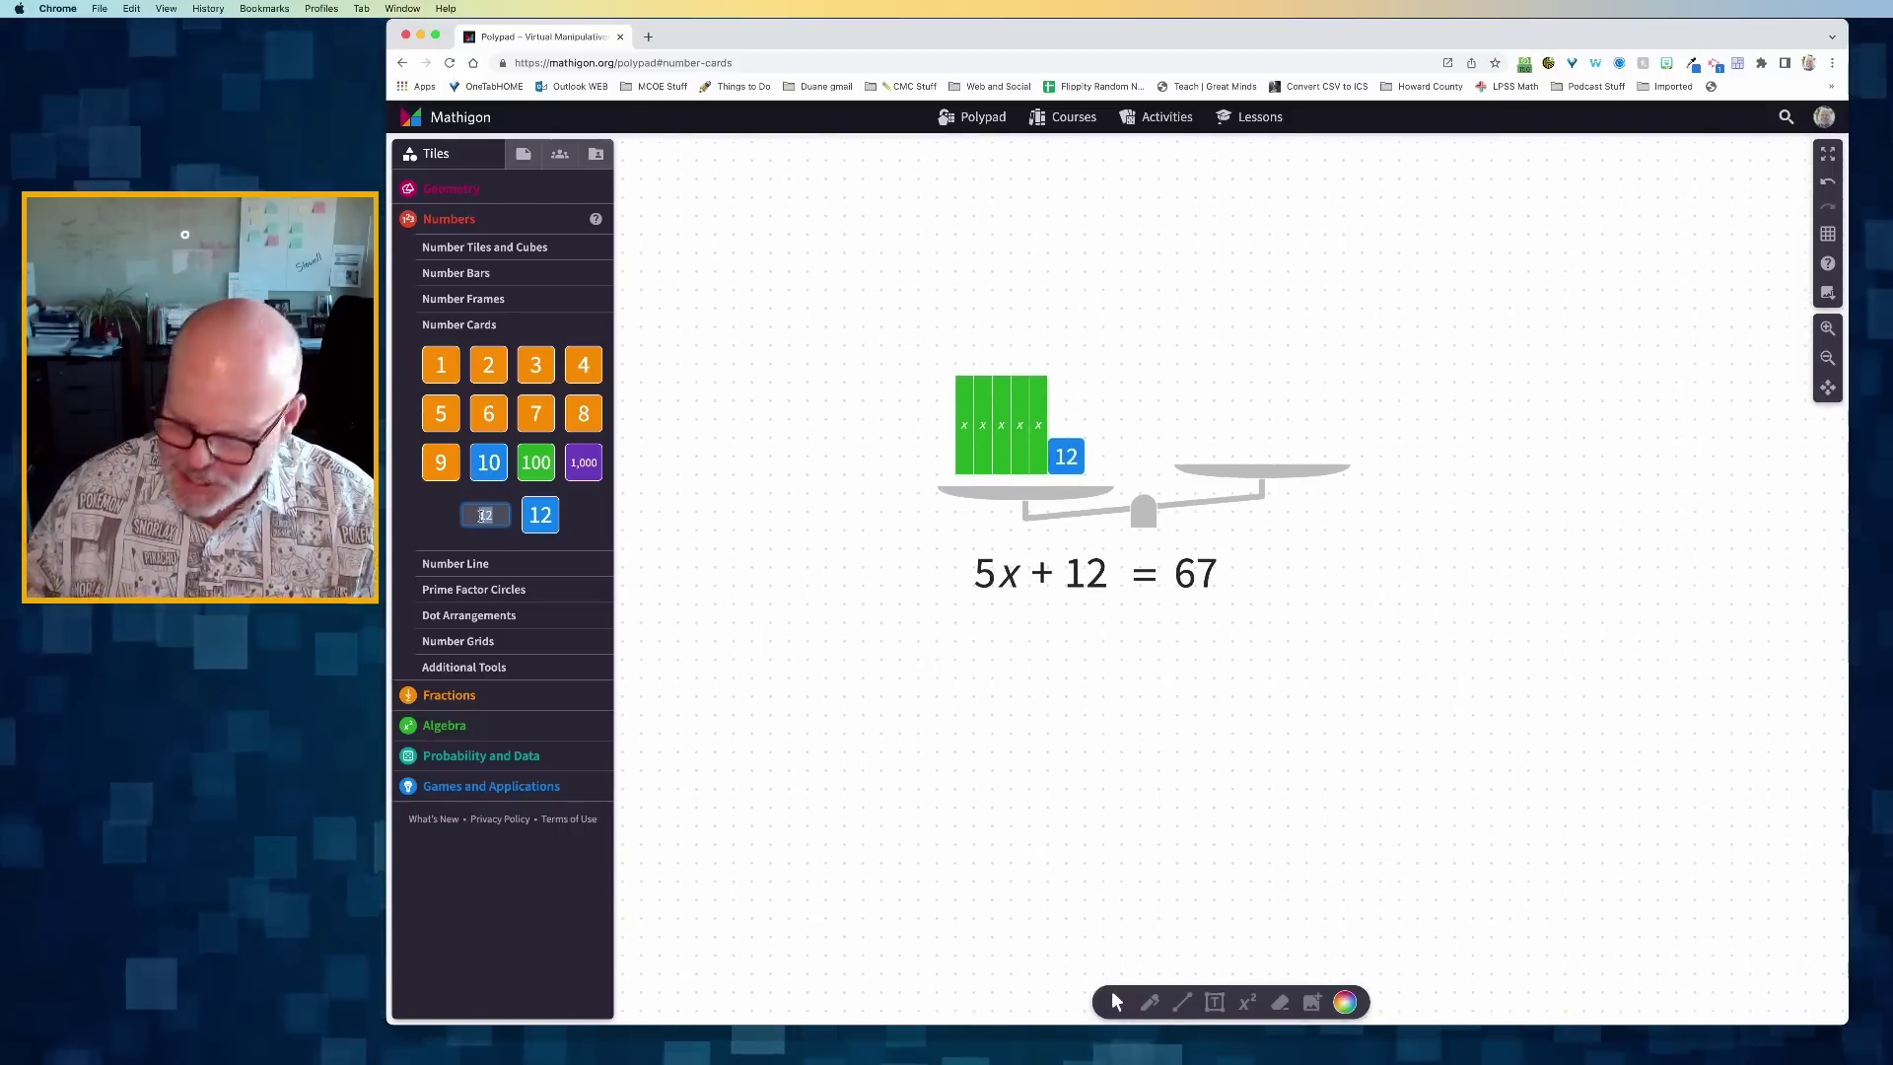
type("67")
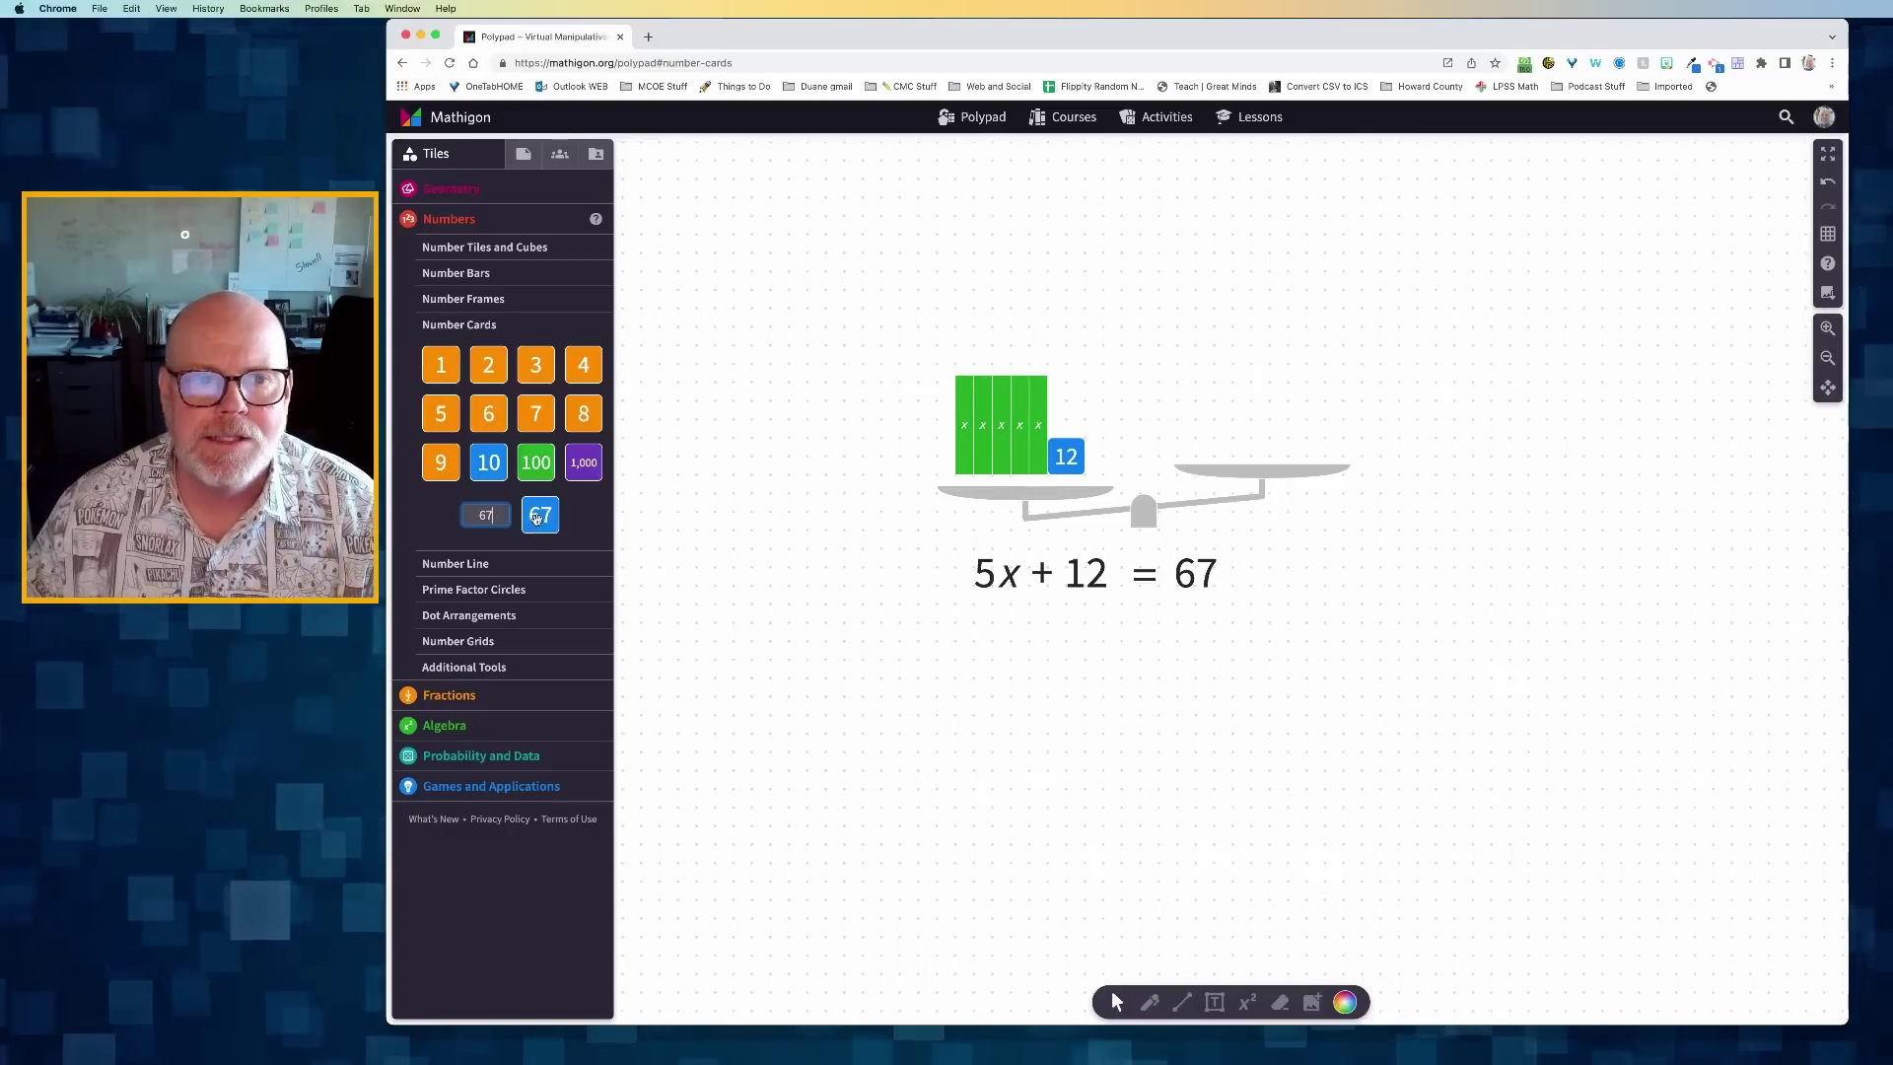
left_click_drag(537, 518, 1232, 412)
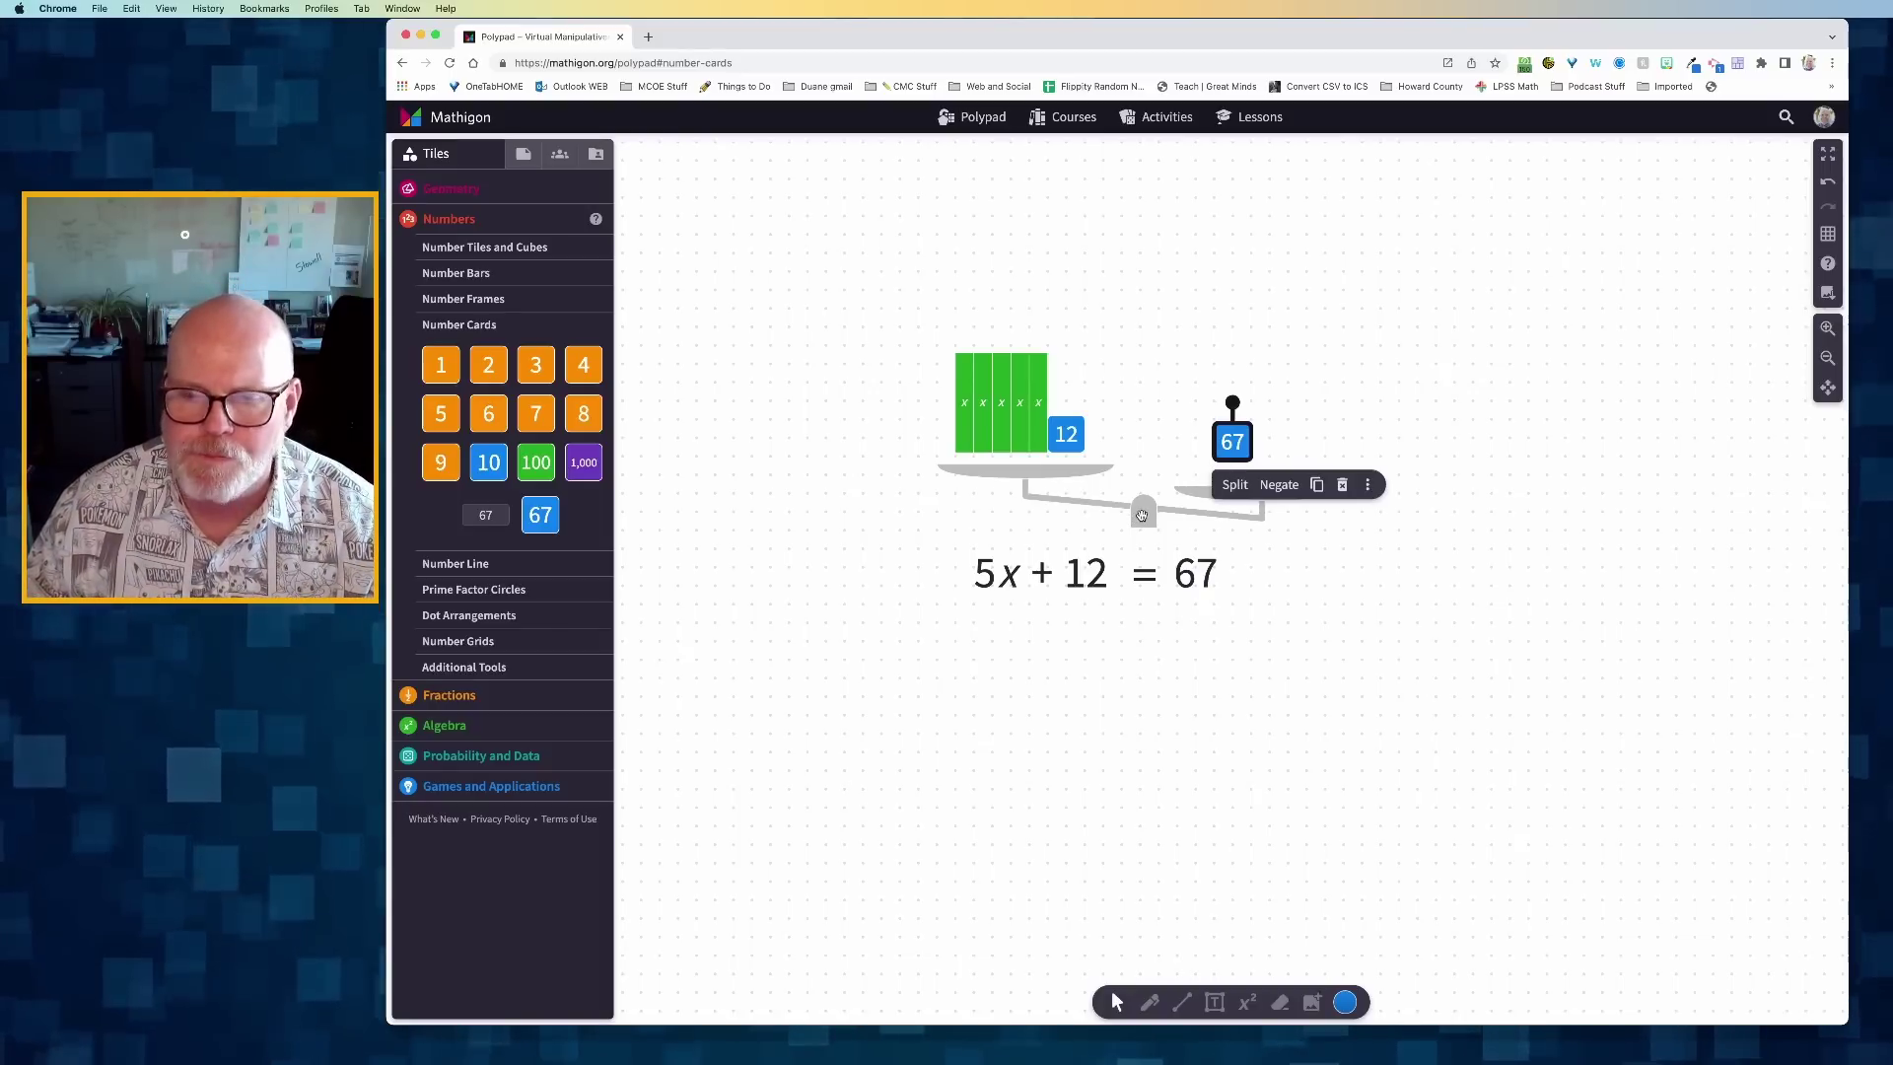
Step: Turn on Balance for the scale so it weighs 5x + 12 against 67
left_click(1142, 515)
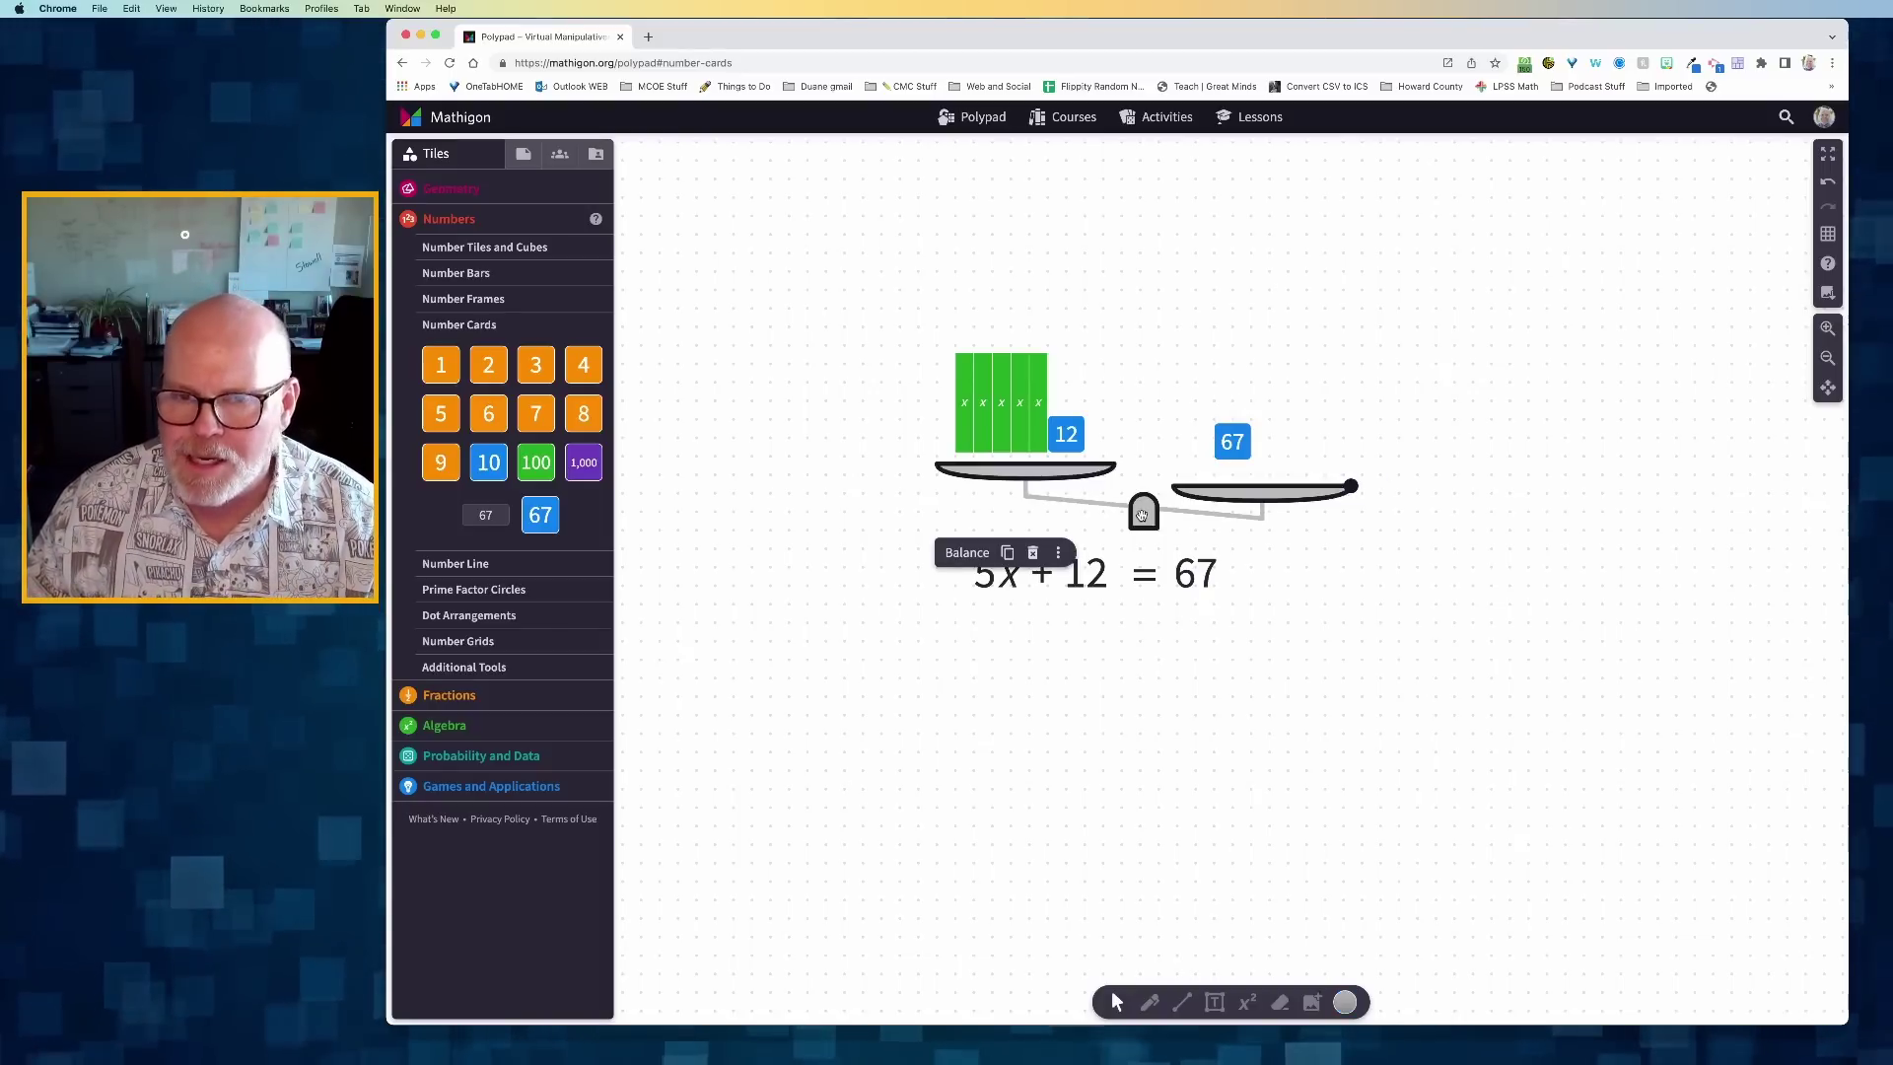
left_click(968, 554)
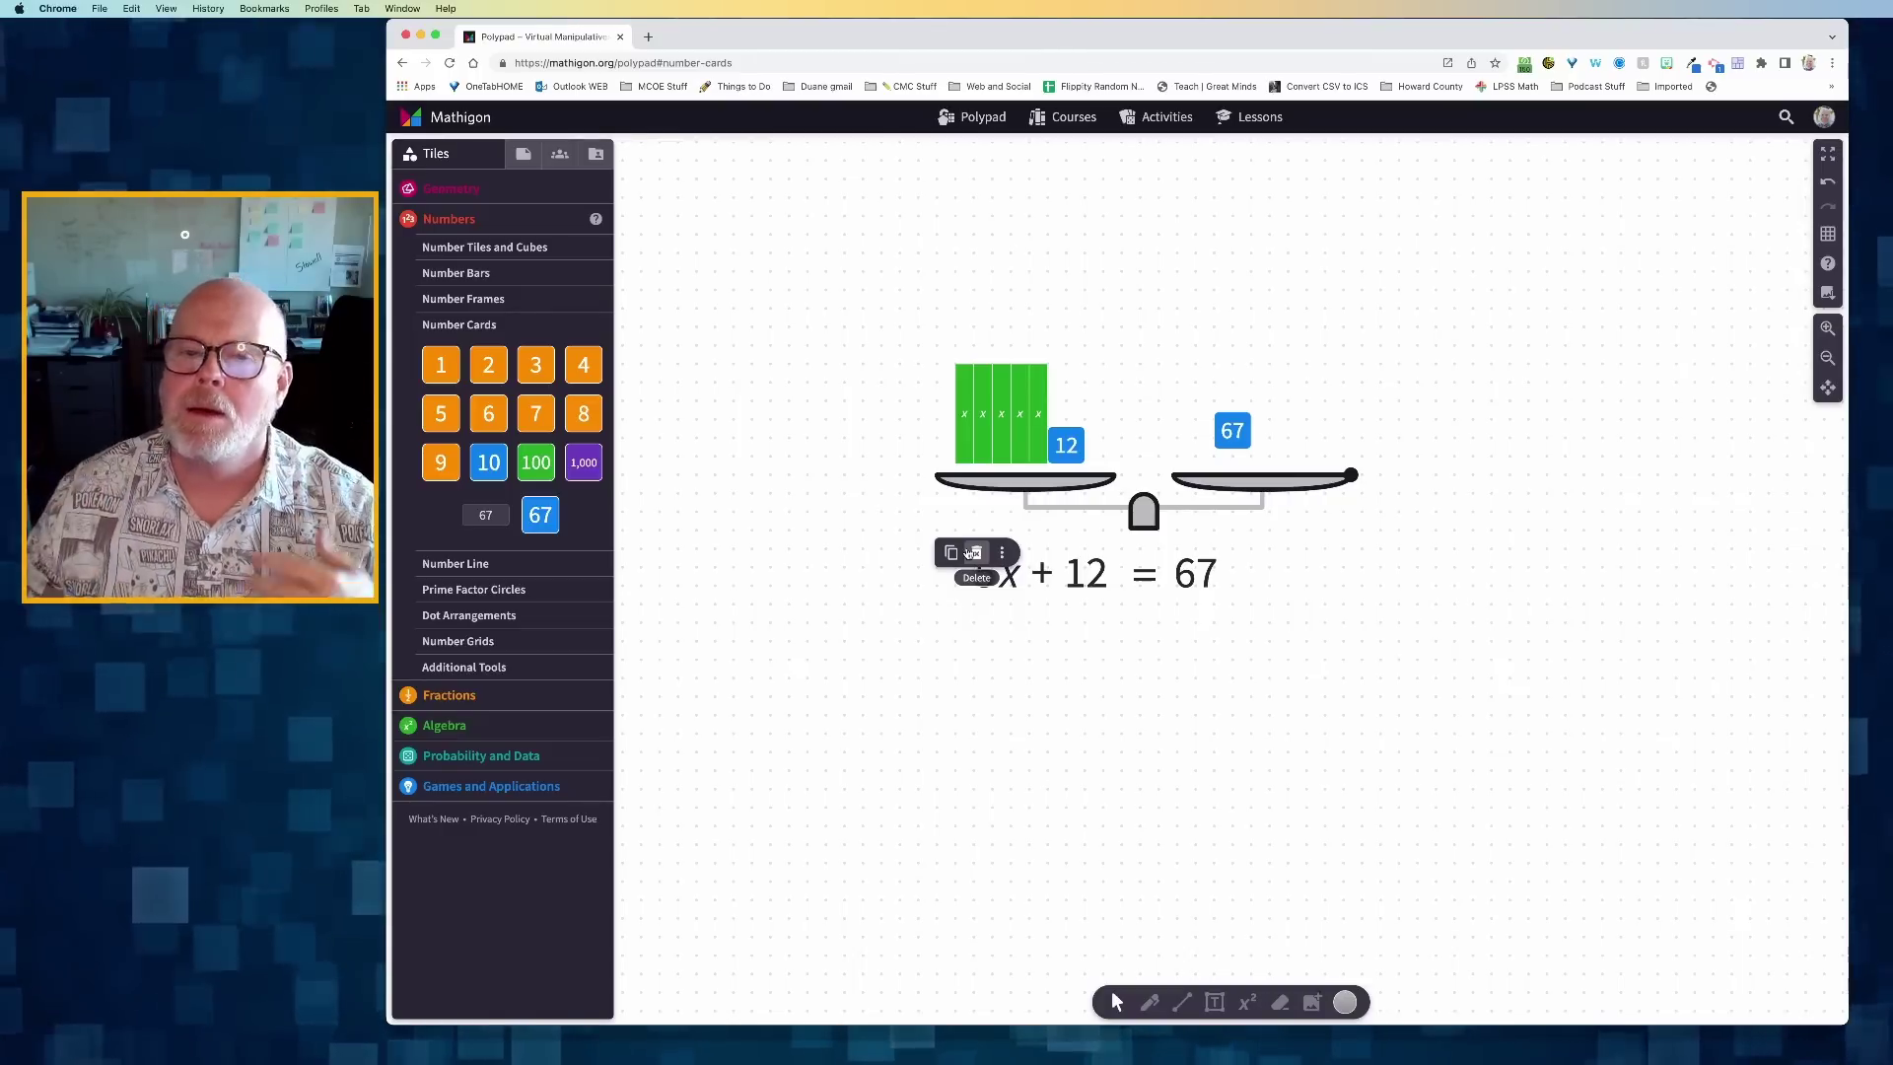
left_click(912, 550)
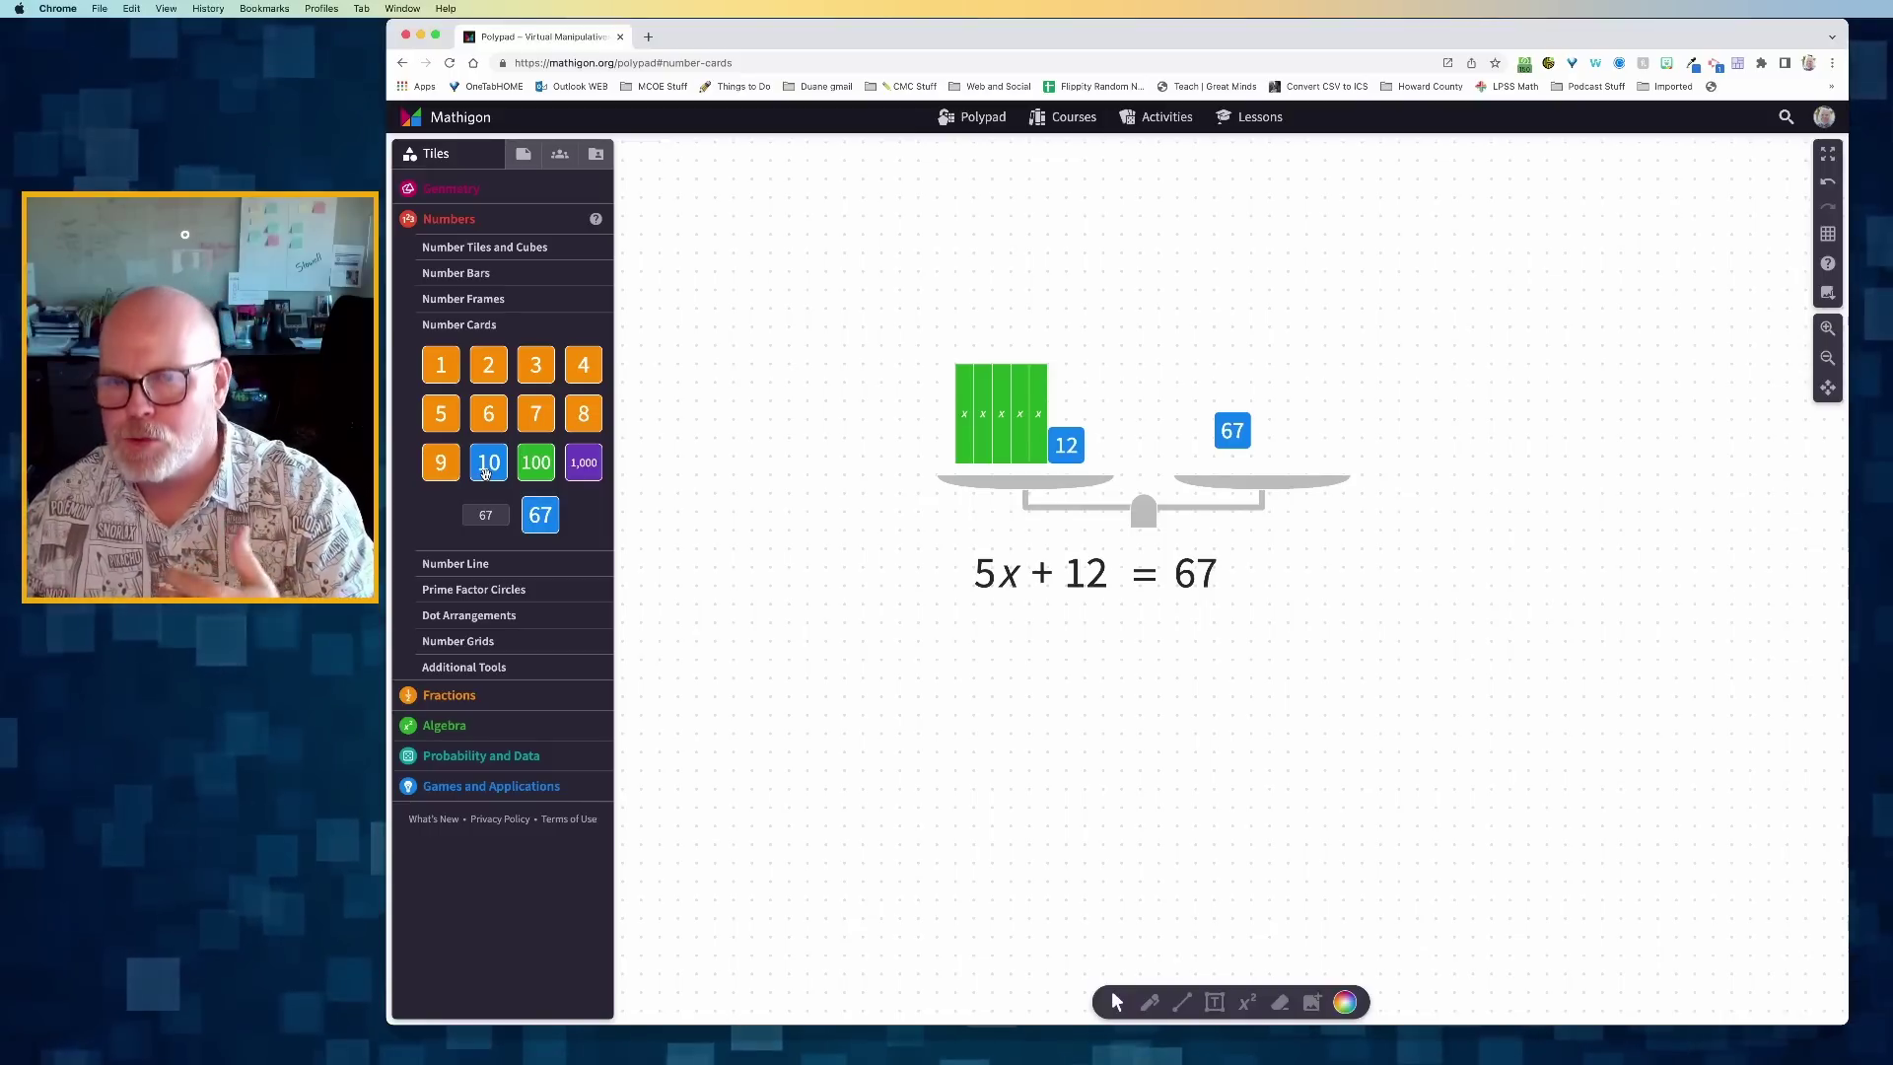
Step: Create two −12 number cards and drop one on each pan beside the 12 and 67
left_click(484, 514)
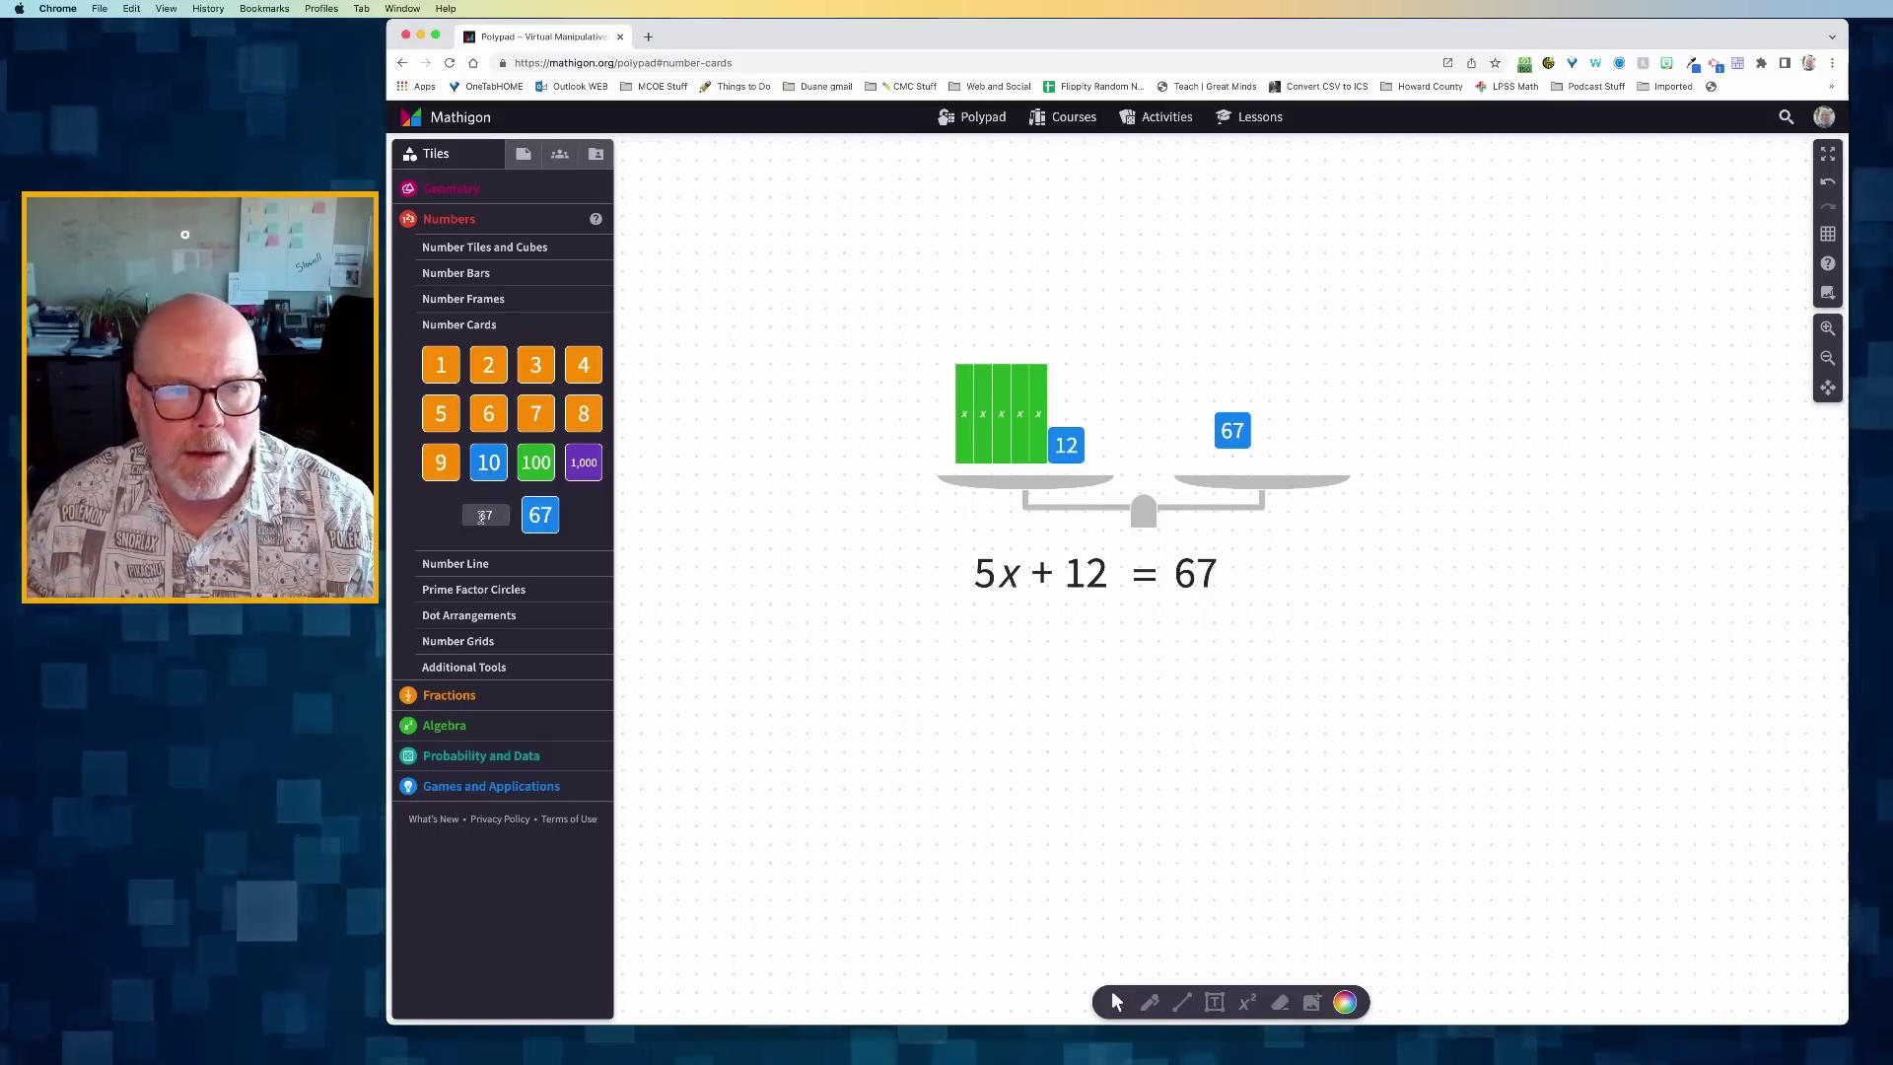
type("-12")
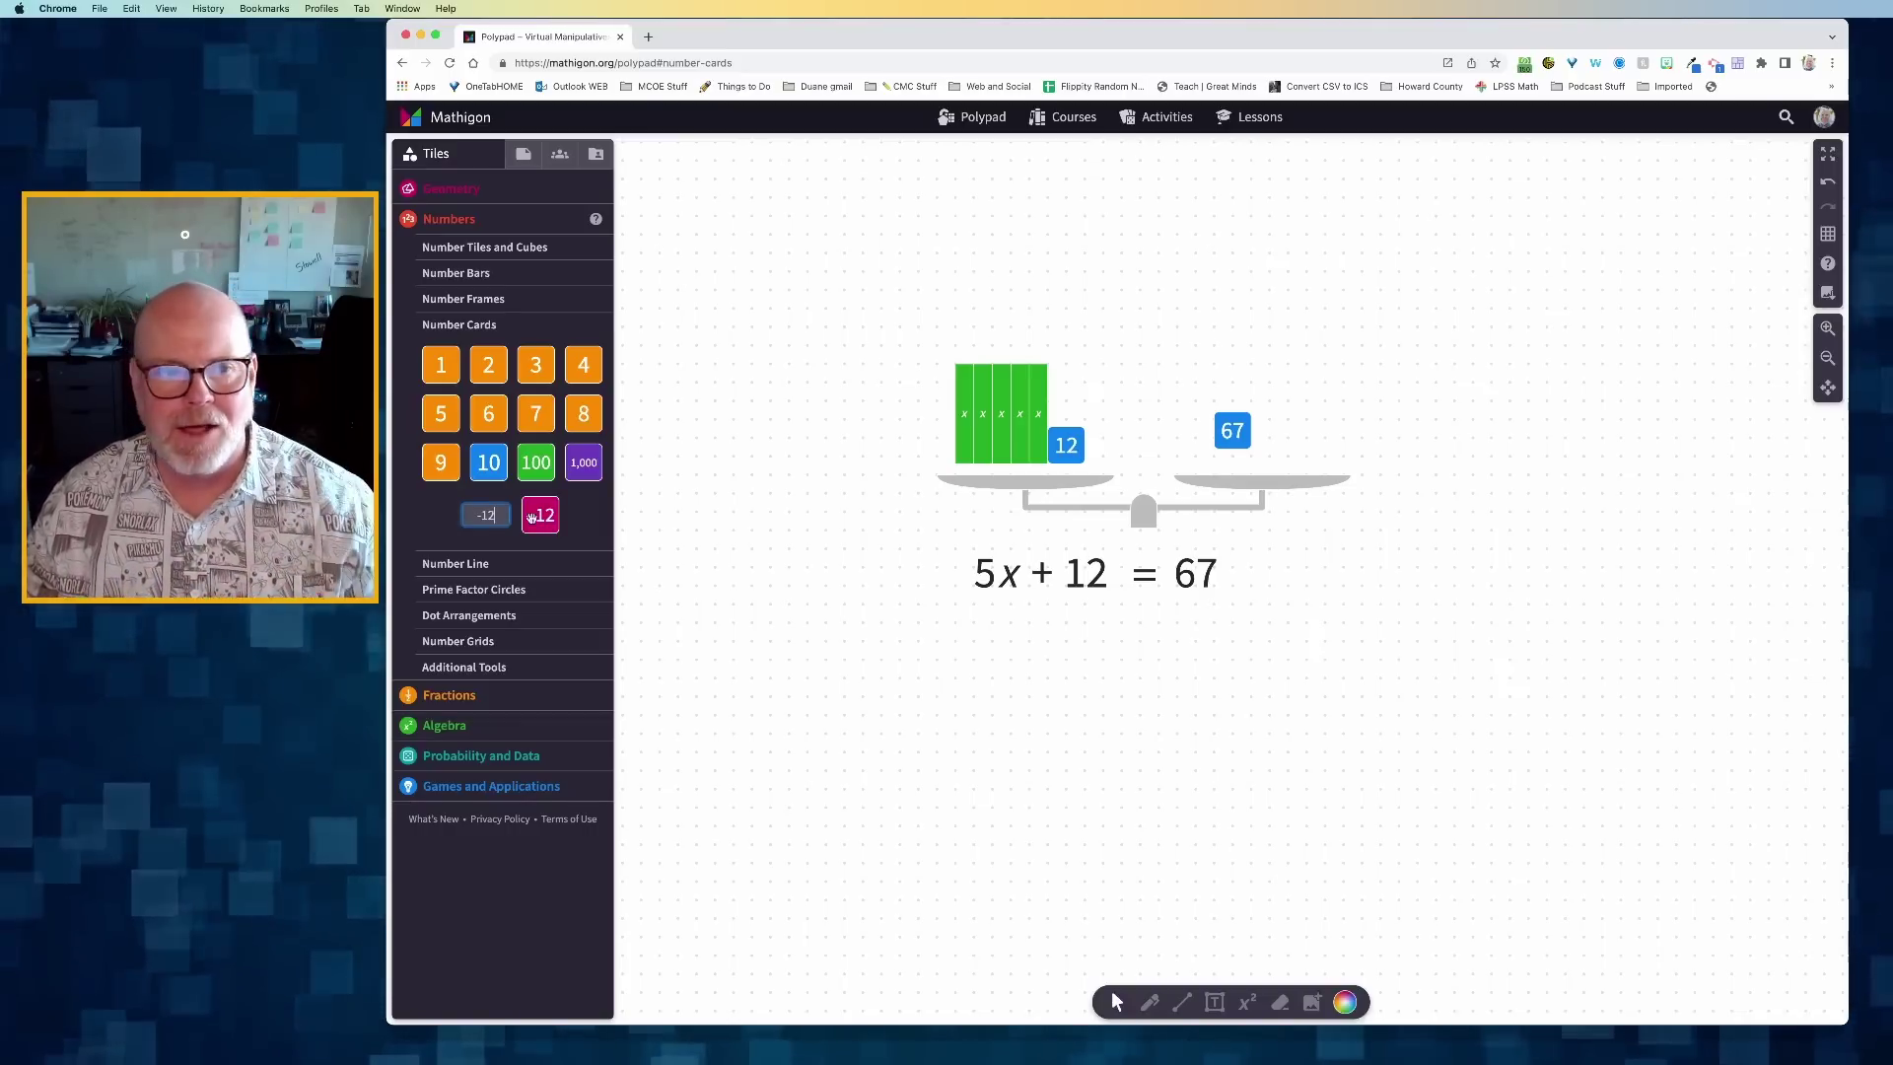
left_click_drag(531, 518, 1003, 689)
left_click(1076, 739)
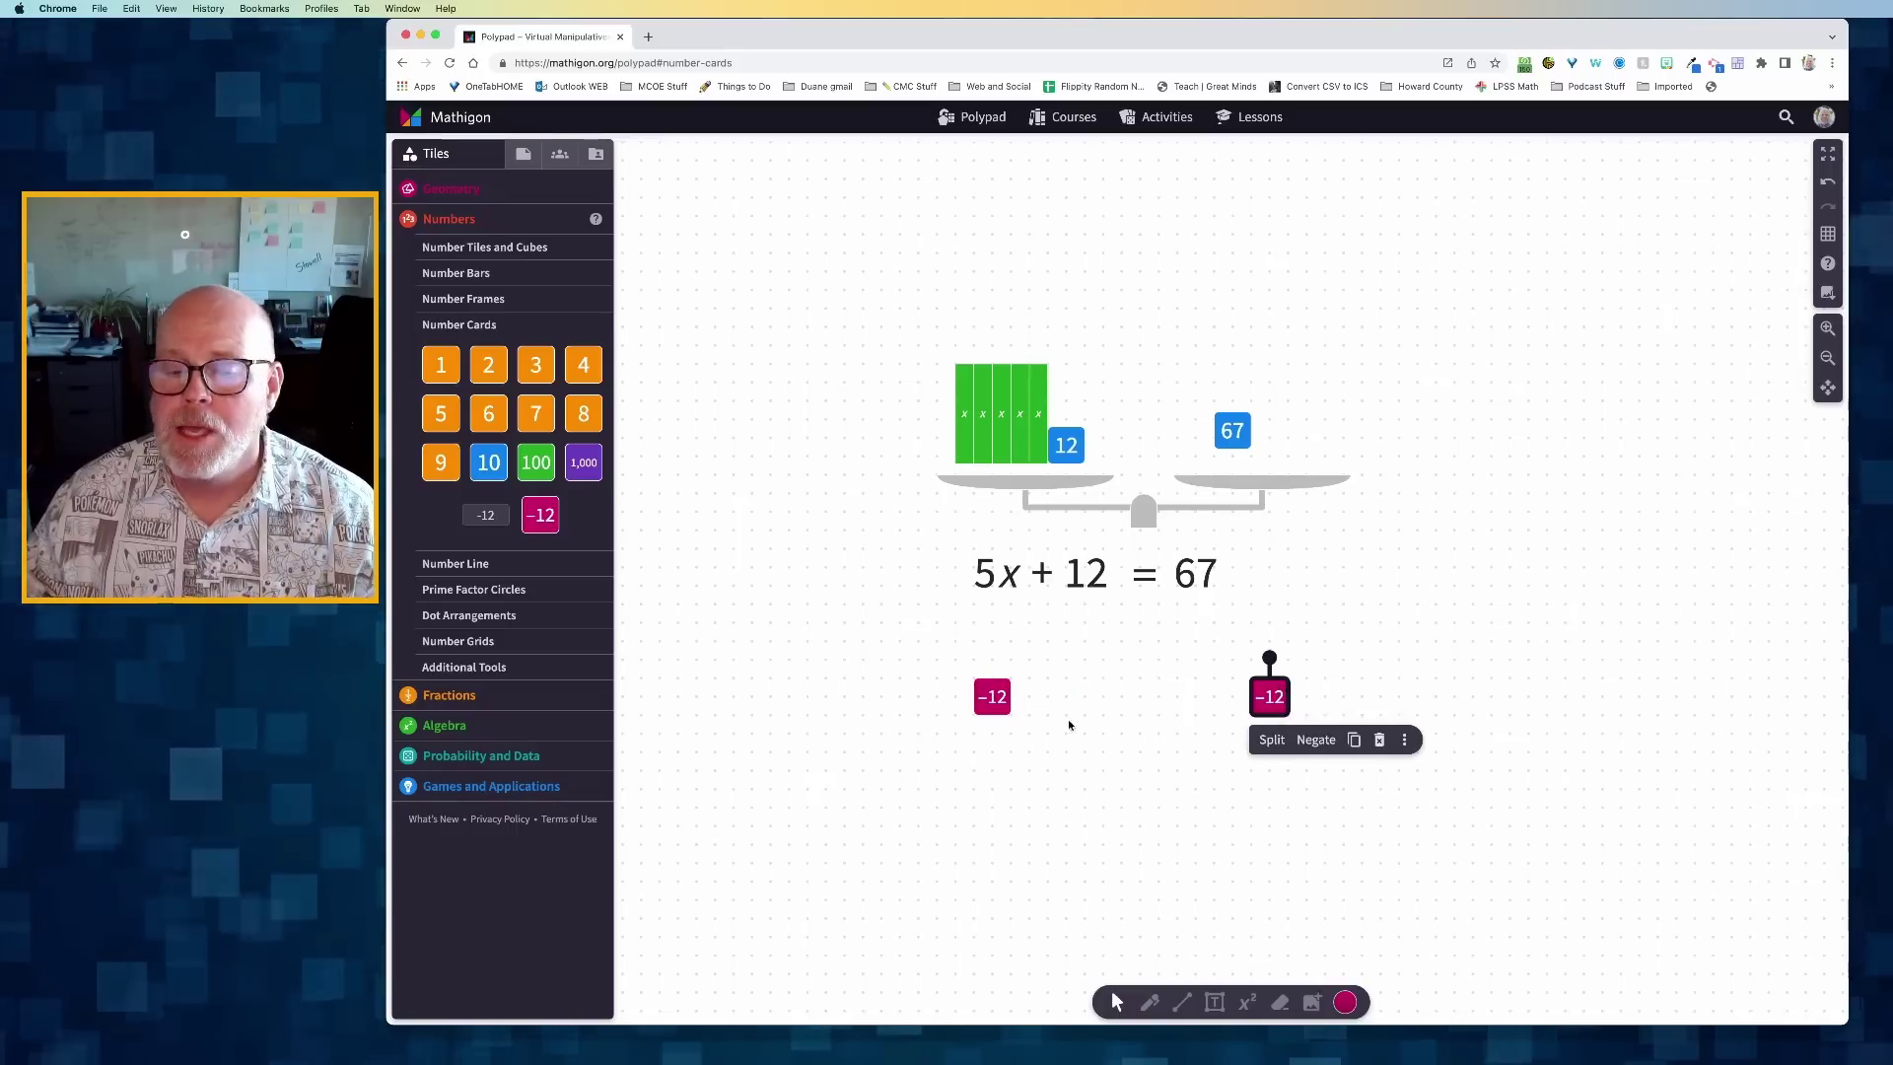
left_click_drag(992, 698, 1070, 400)
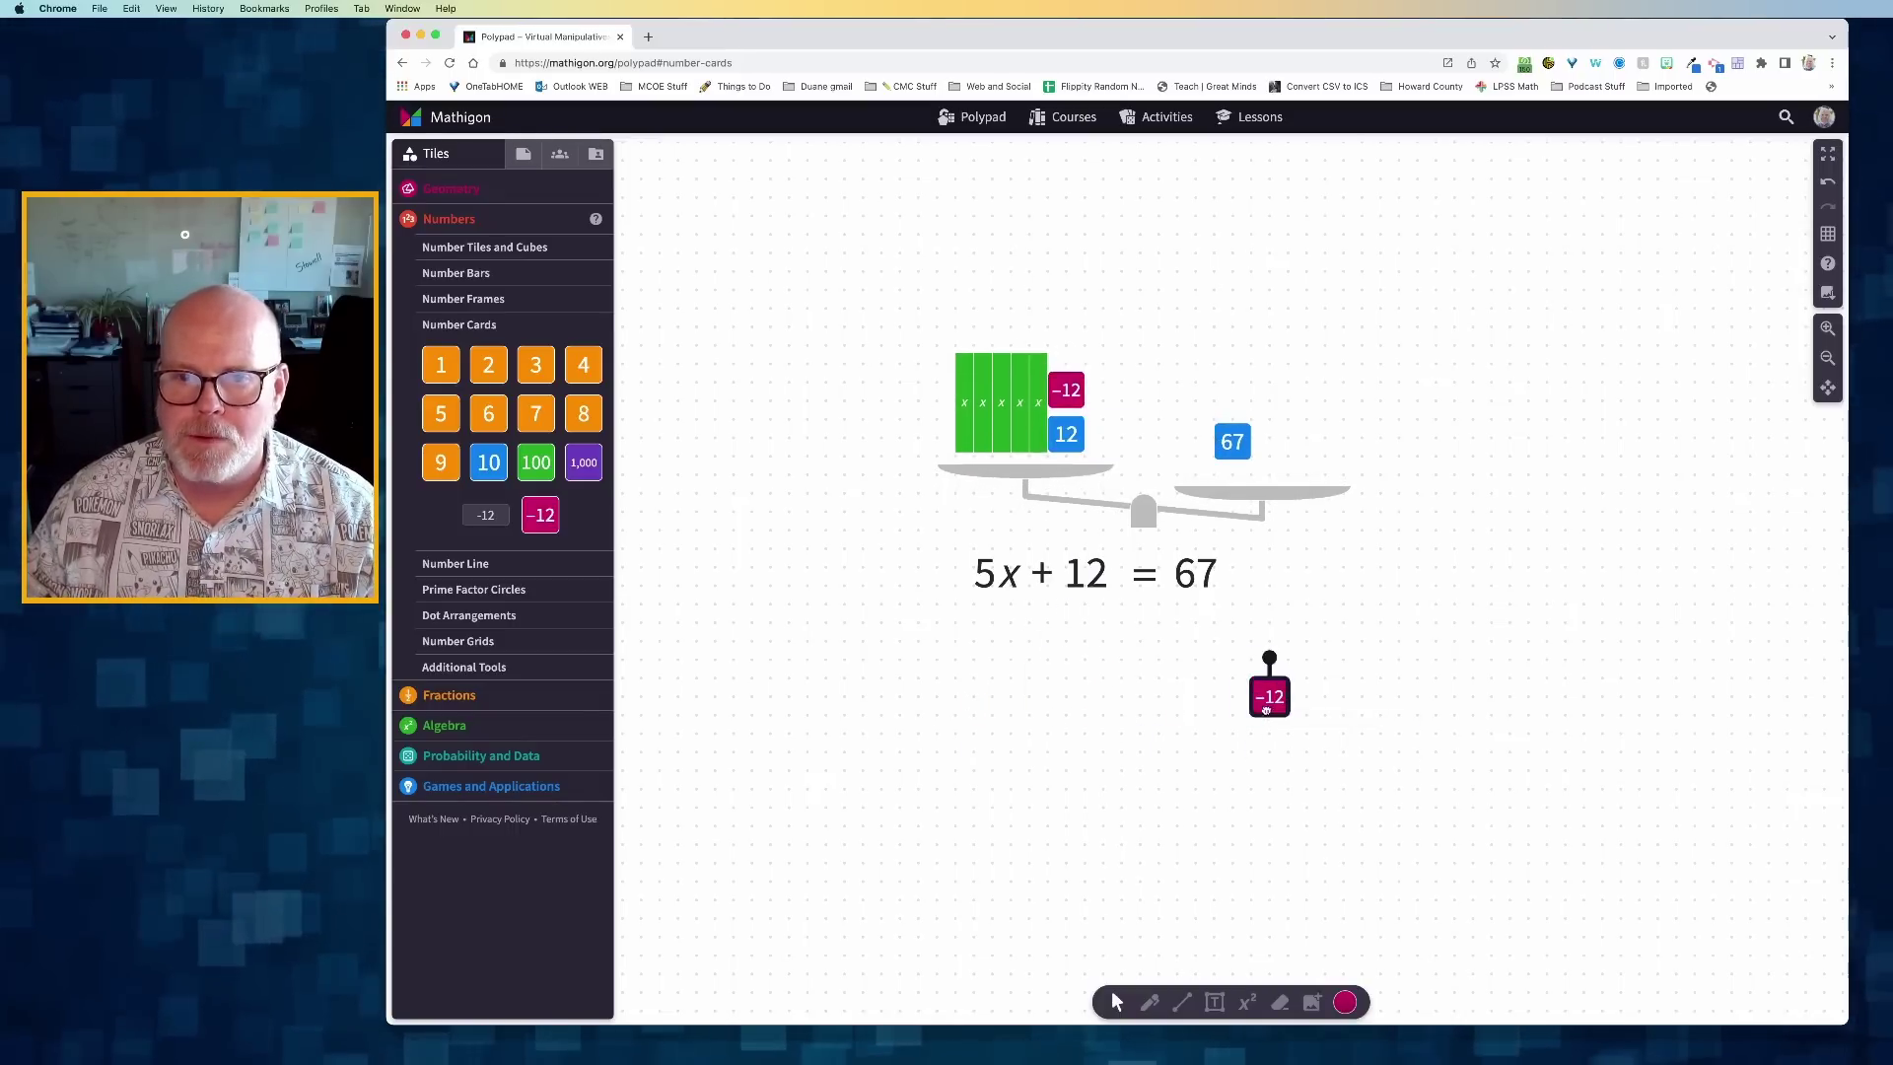
left_click_drag(1267, 710, 1226, 412)
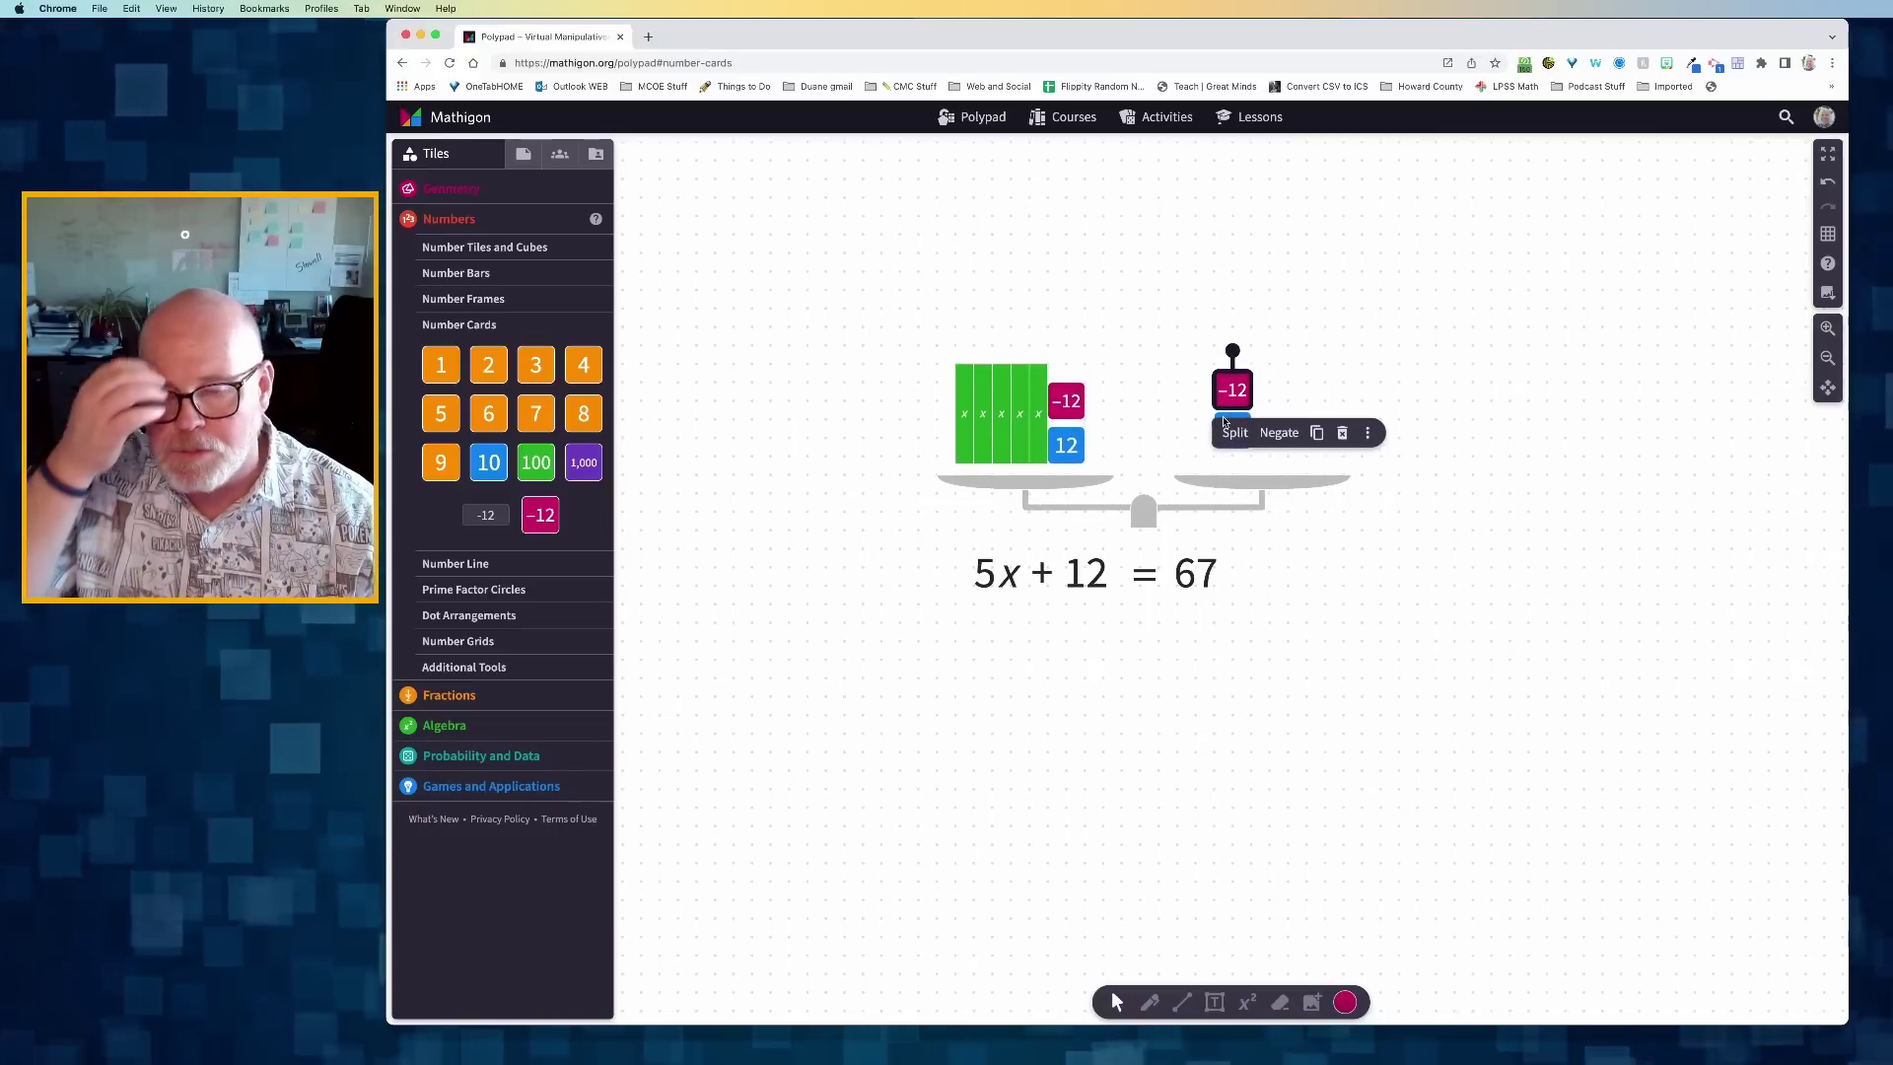
left_click(1597, 529)
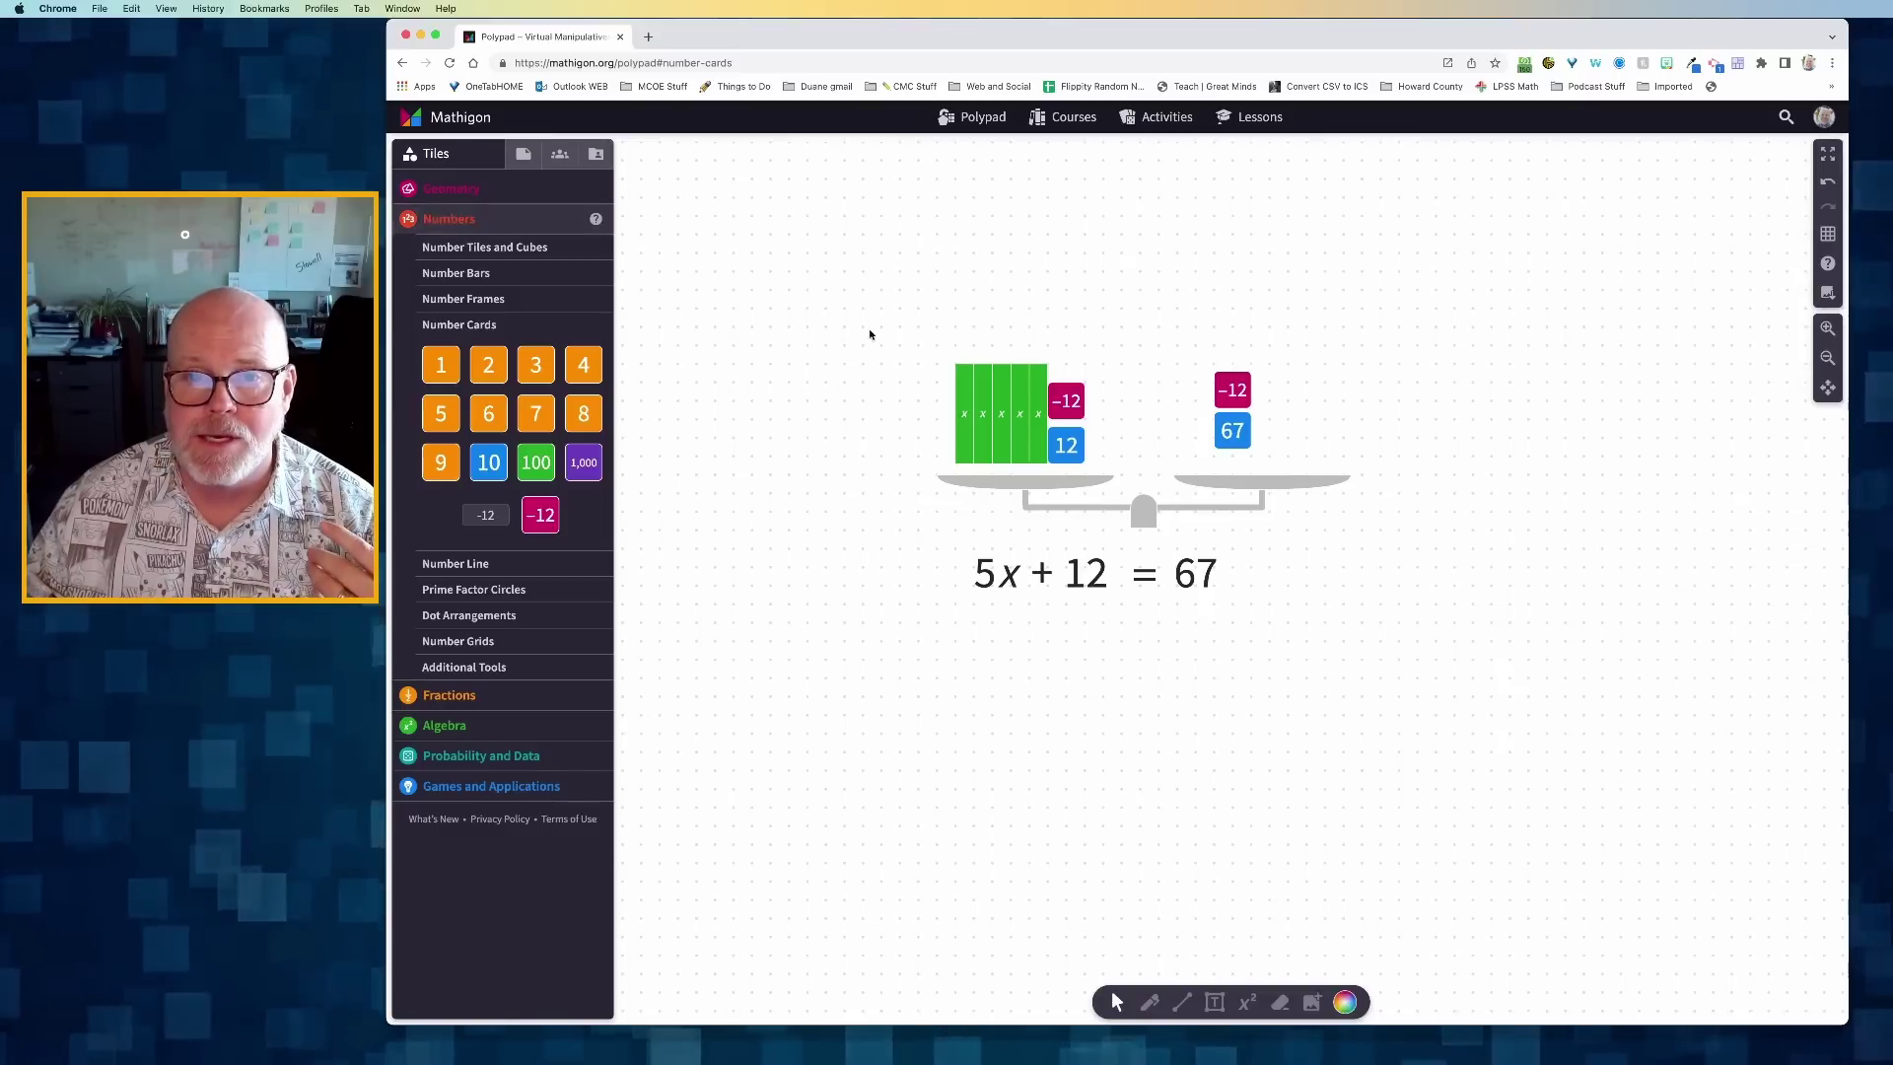
Step: Merge the −12 cards into the 12 and 67, giving 0 and 55, then delete the 0 card
left_click_drag(1055, 397, 1069, 446)
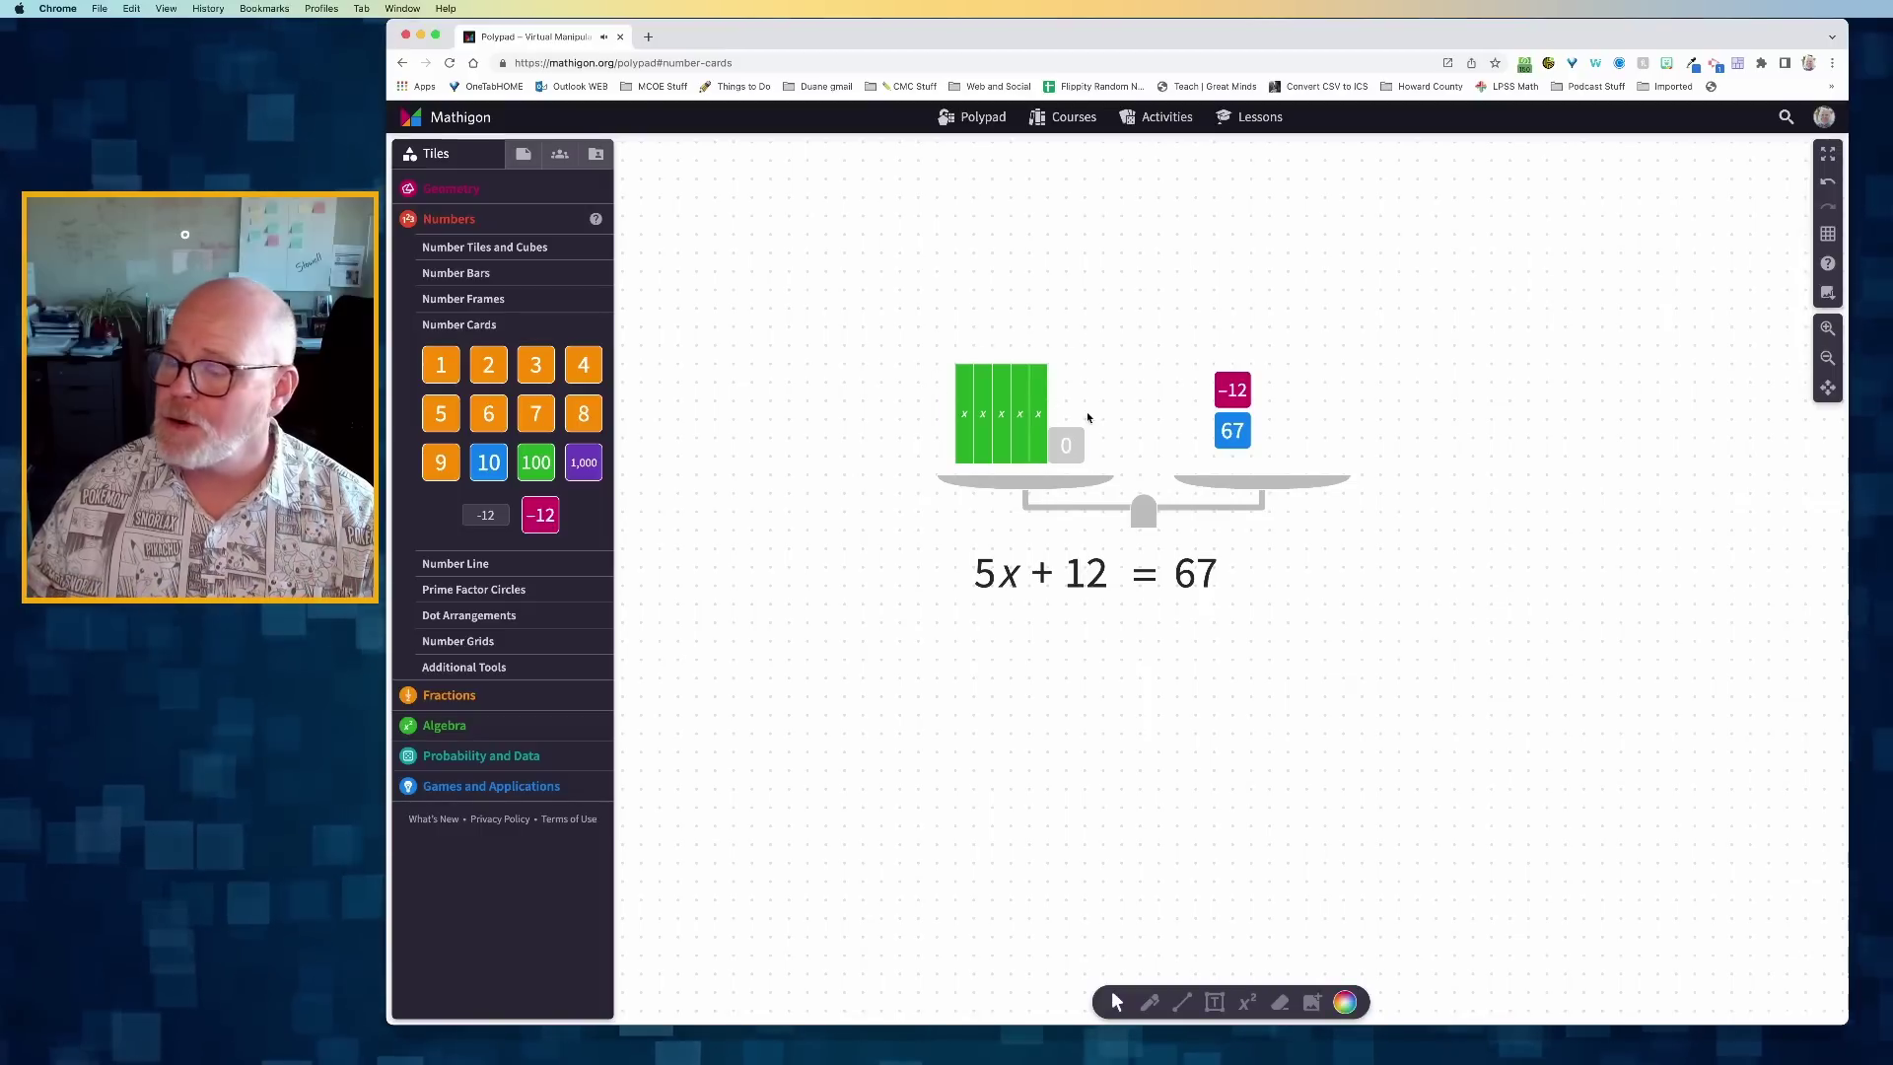
left_click(1229, 390)
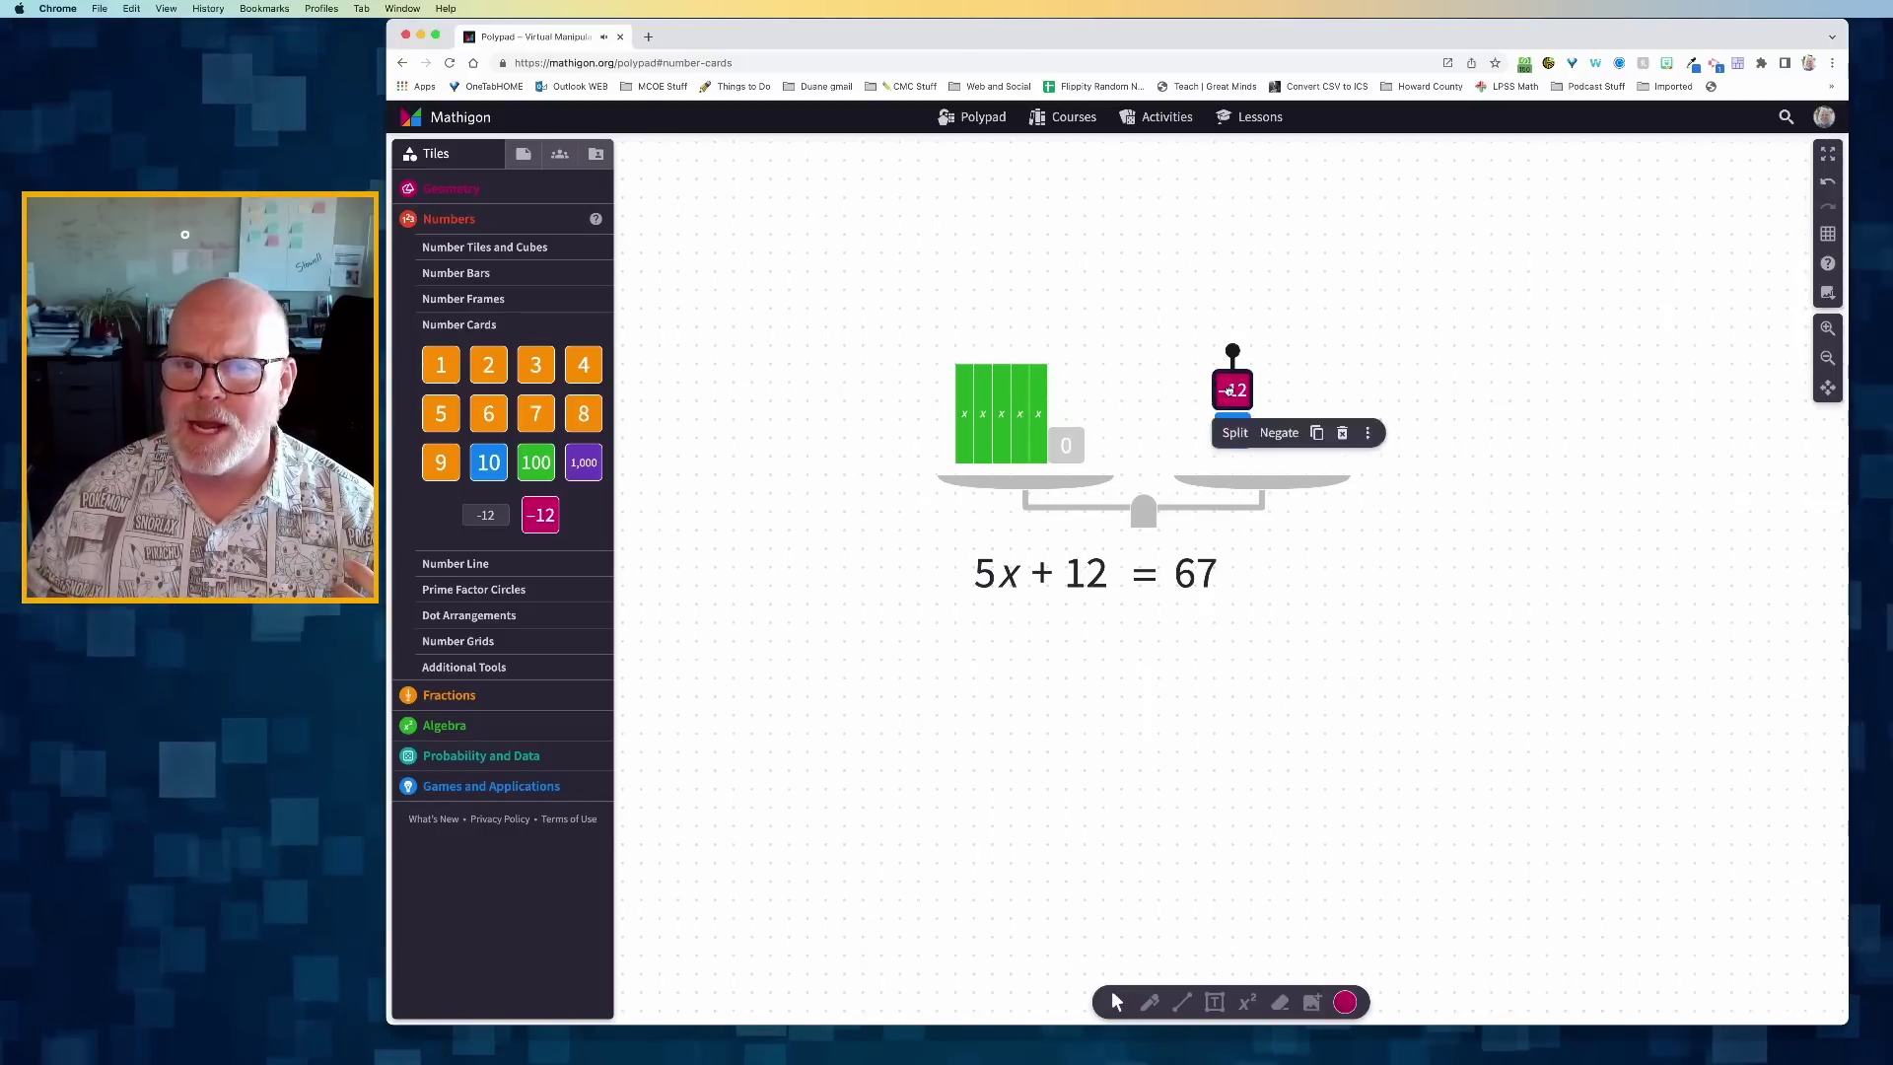
left_click_drag(1228, 390, 1215, 432)
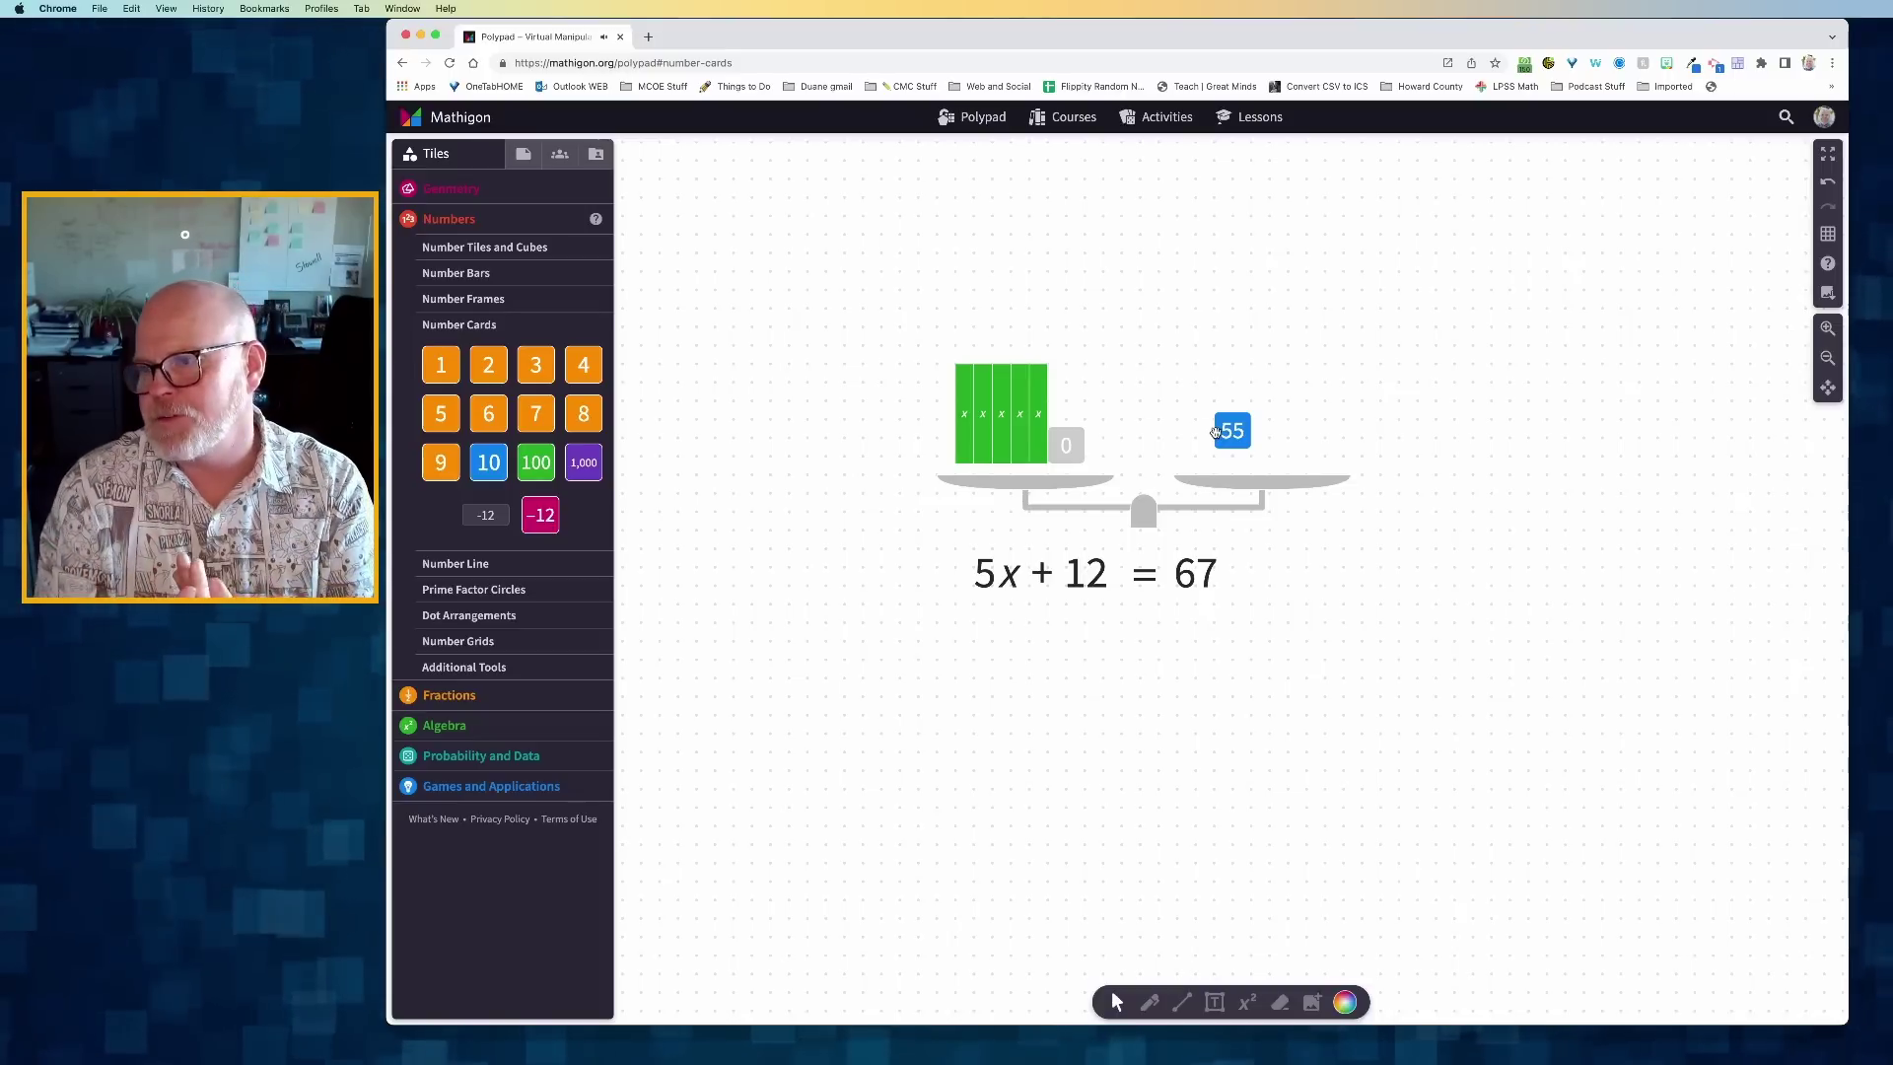
left_click(1079, 438)
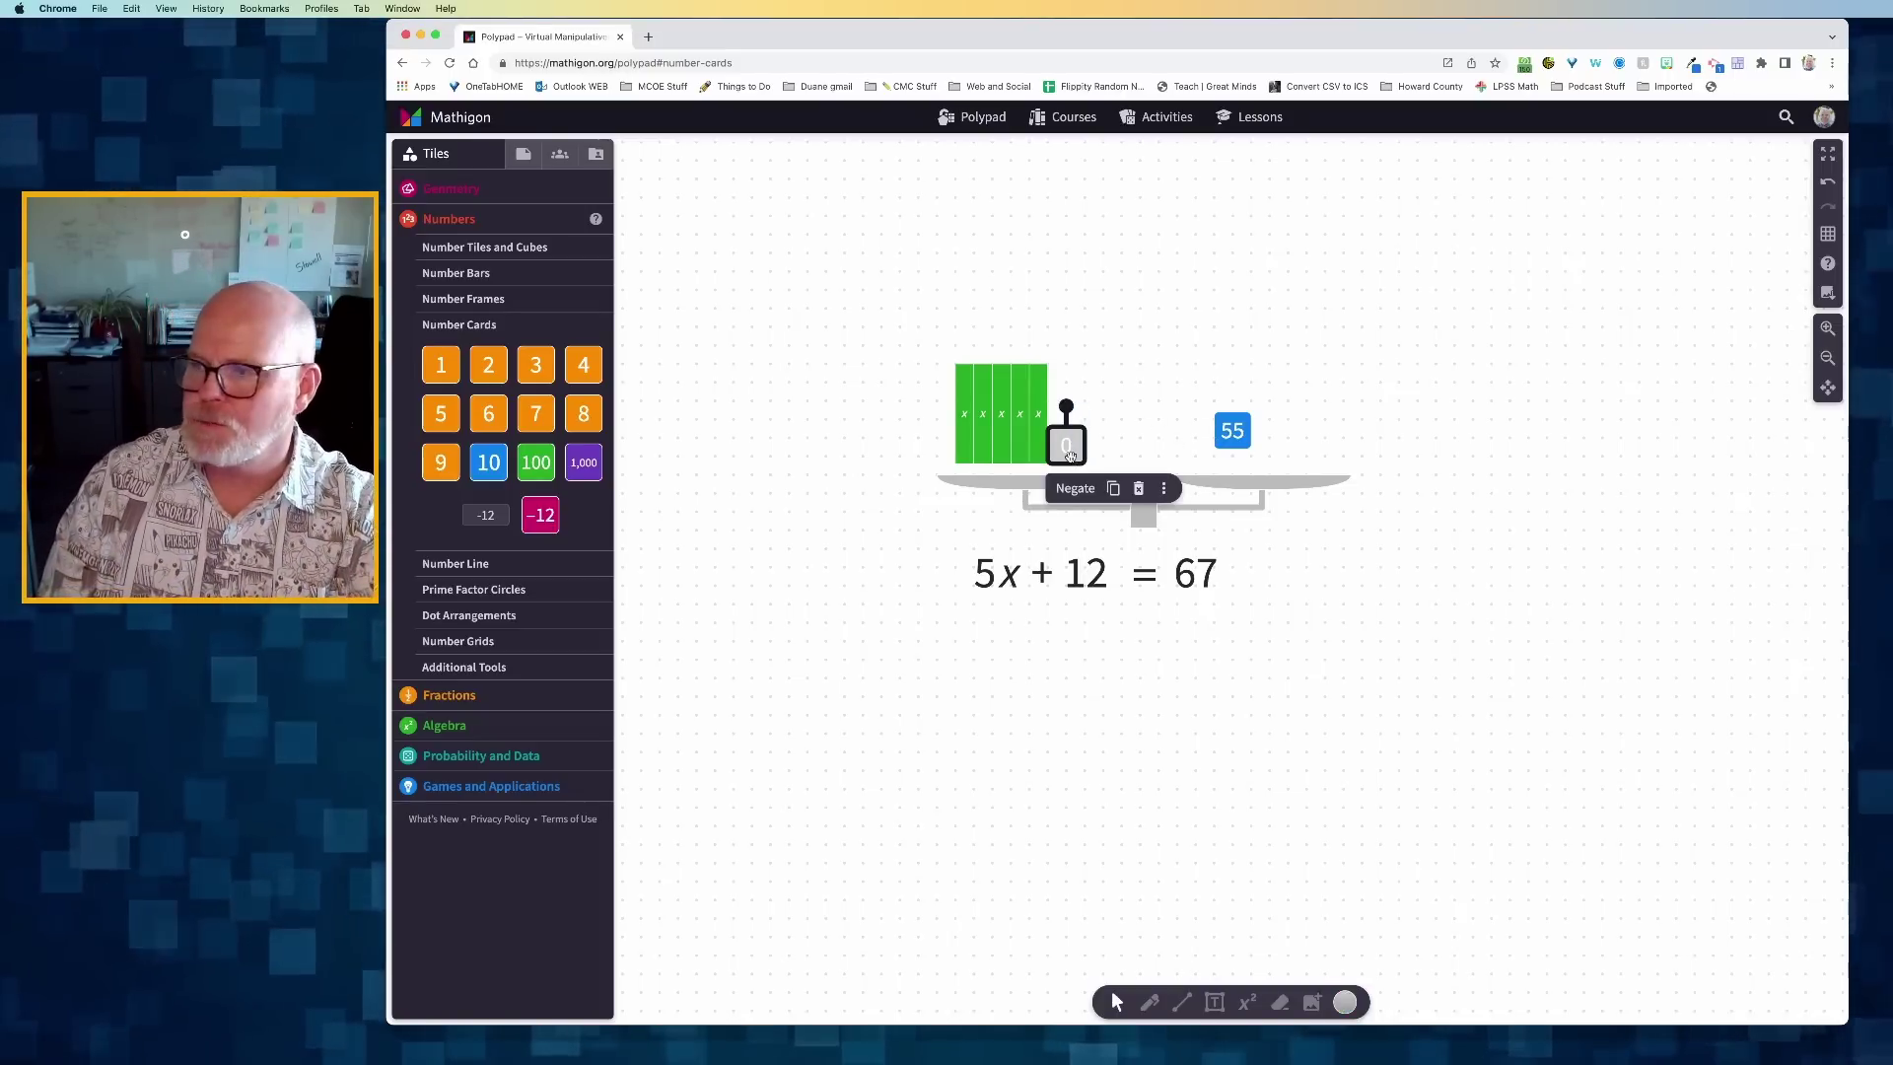
key("BackSpace")
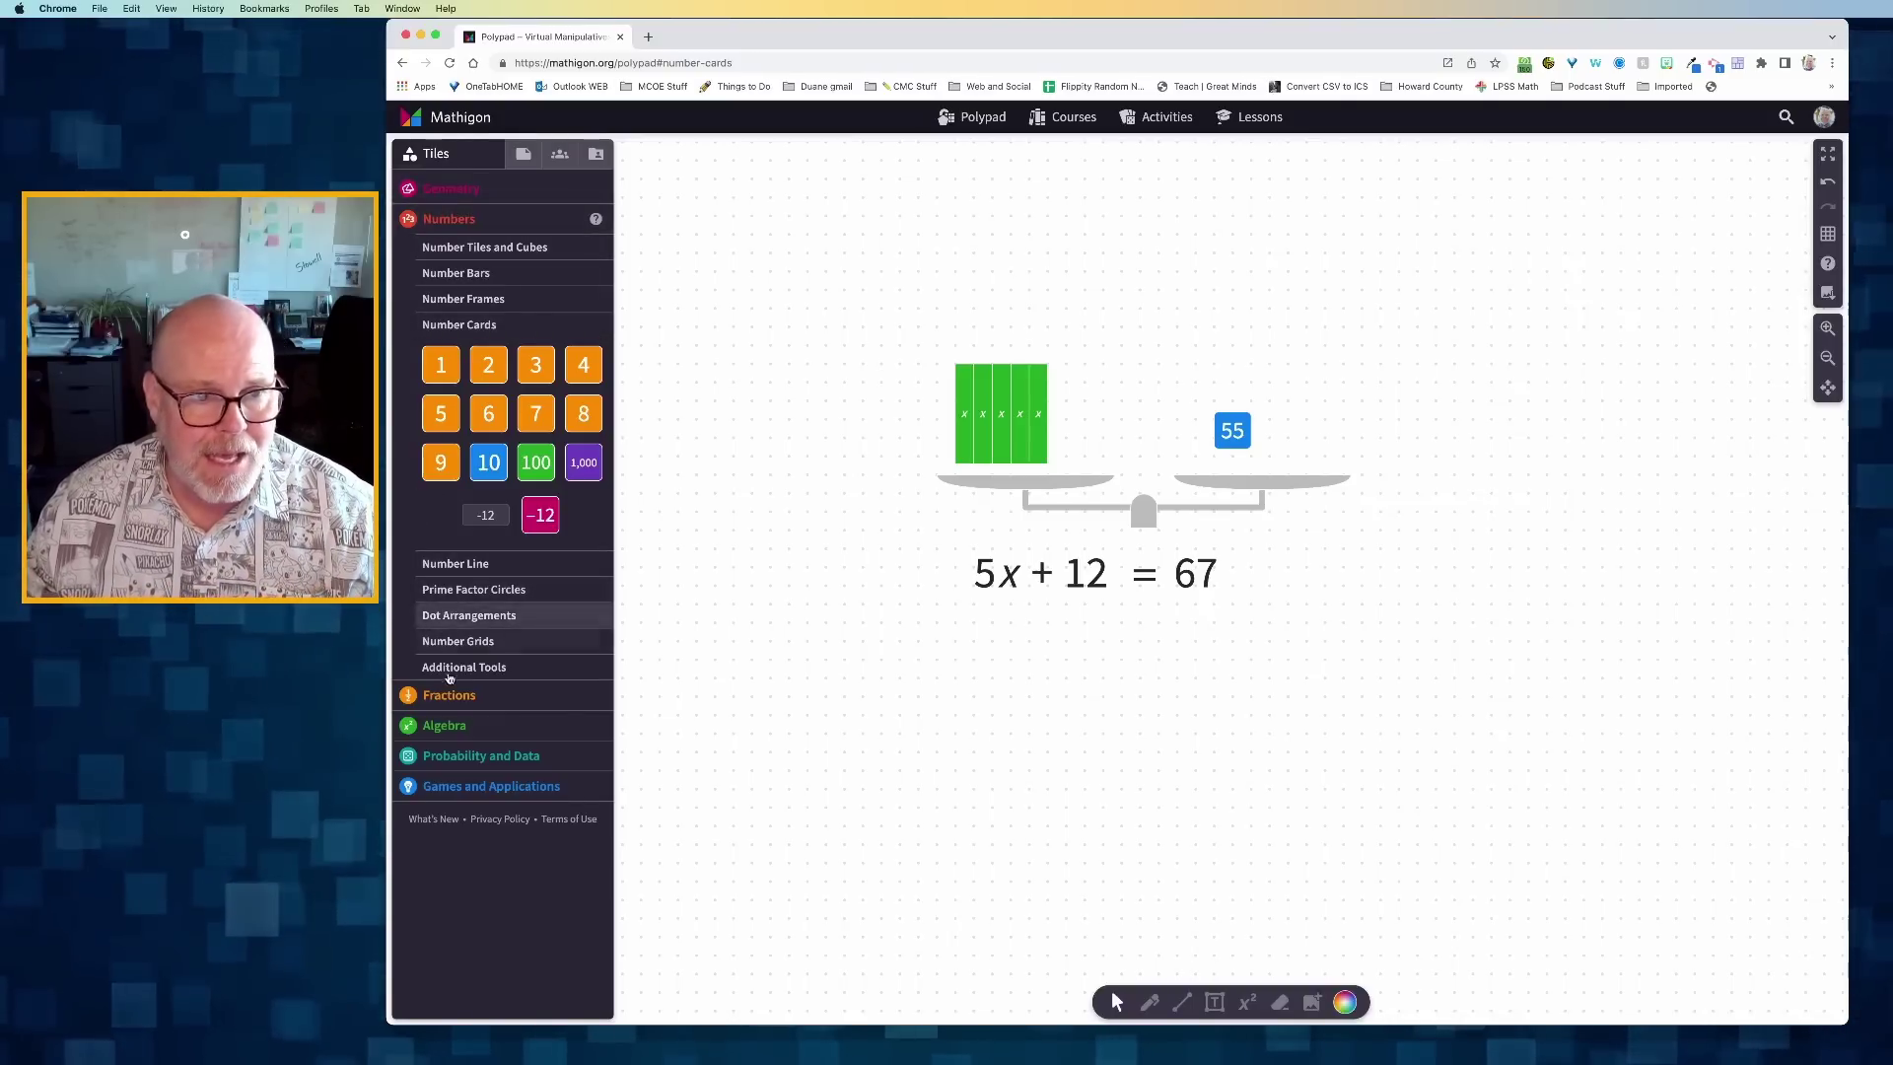
Step: Place a prime factor circle of 55 below the equation
left_click(447, 594)
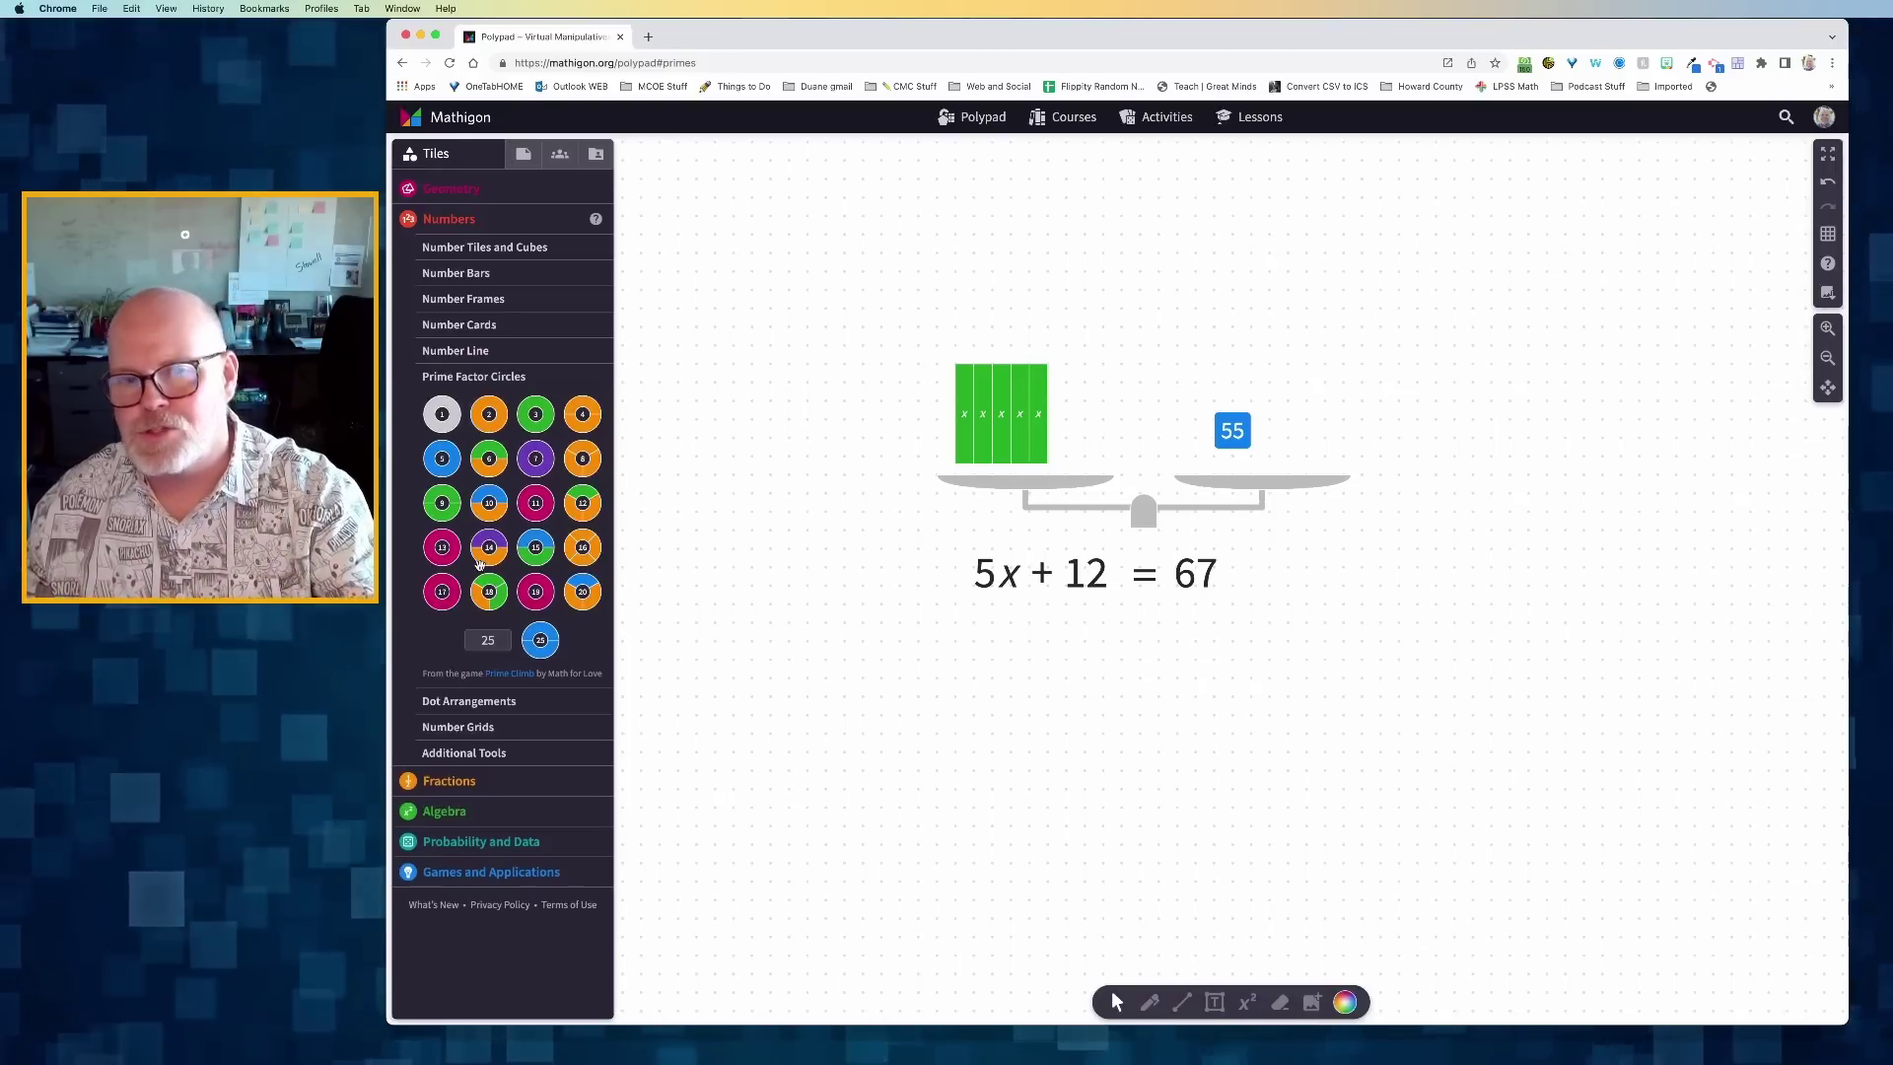
left_click(484, 641)
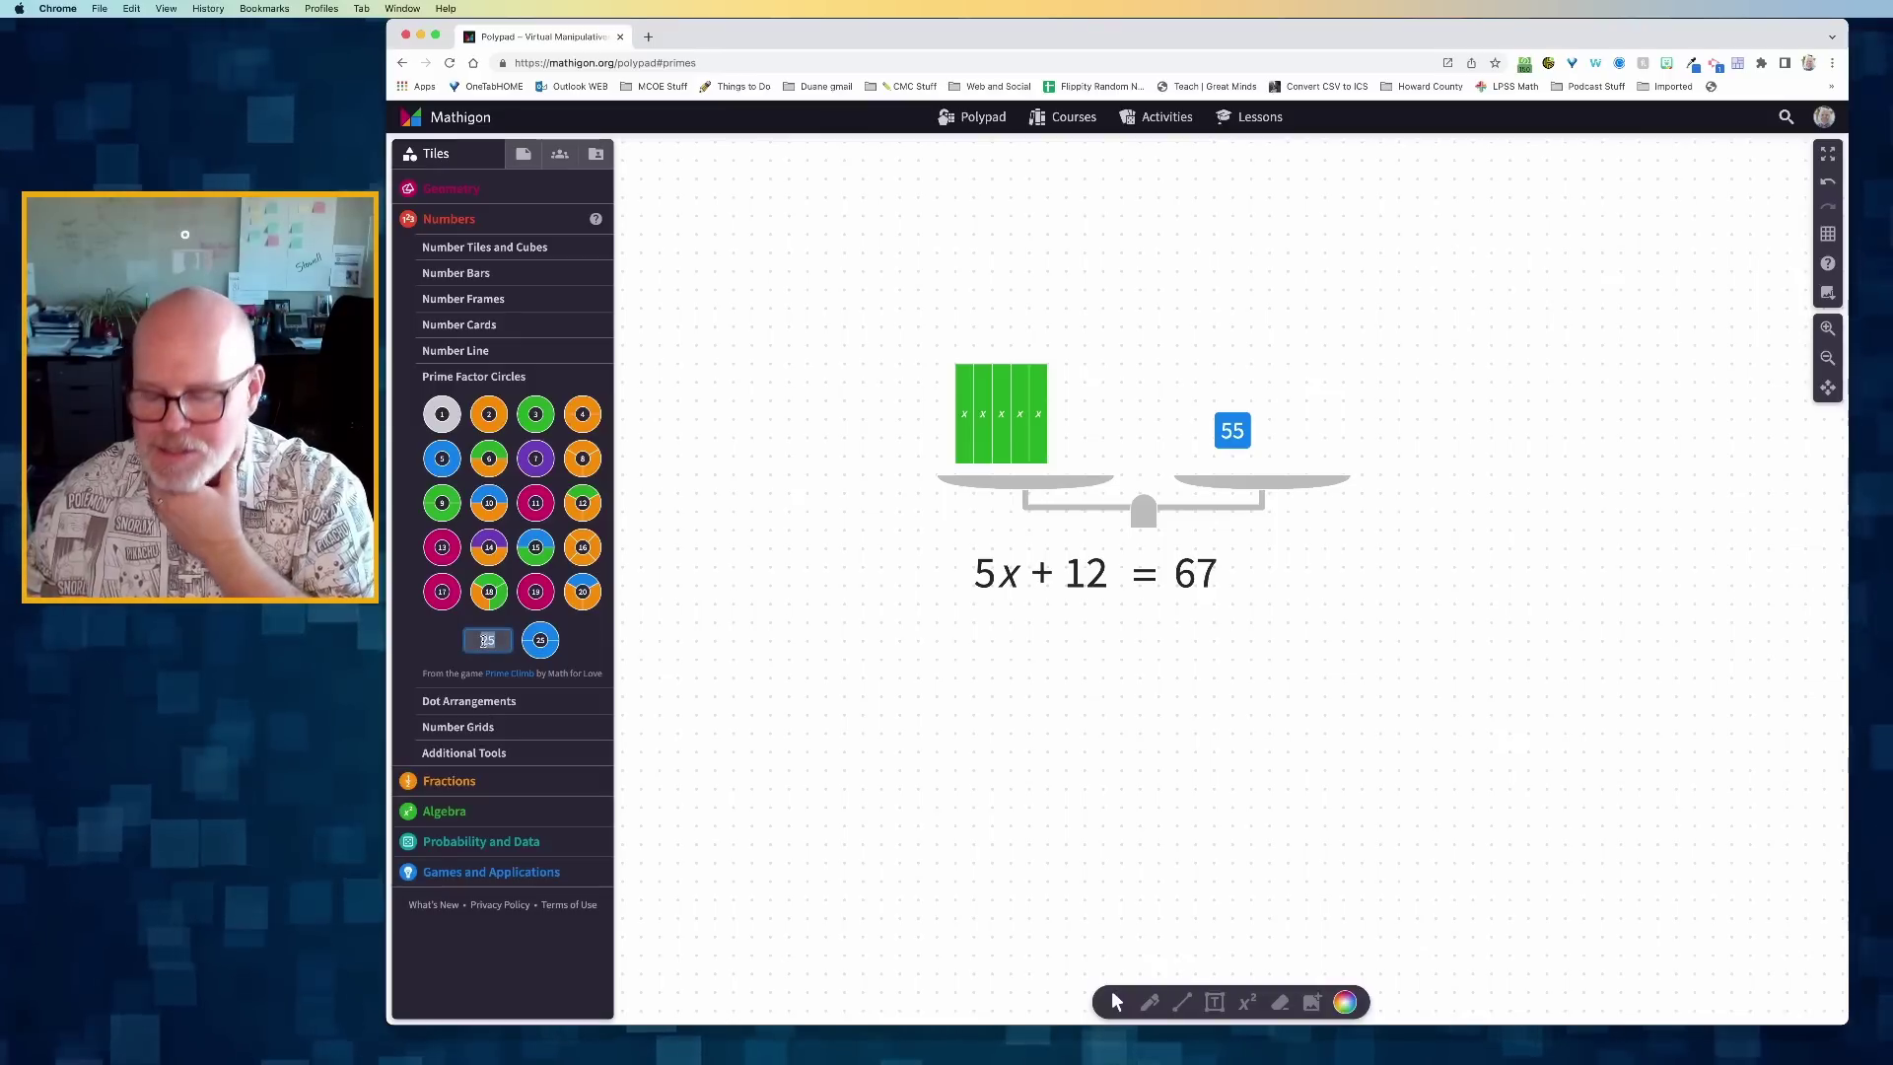
type("5")
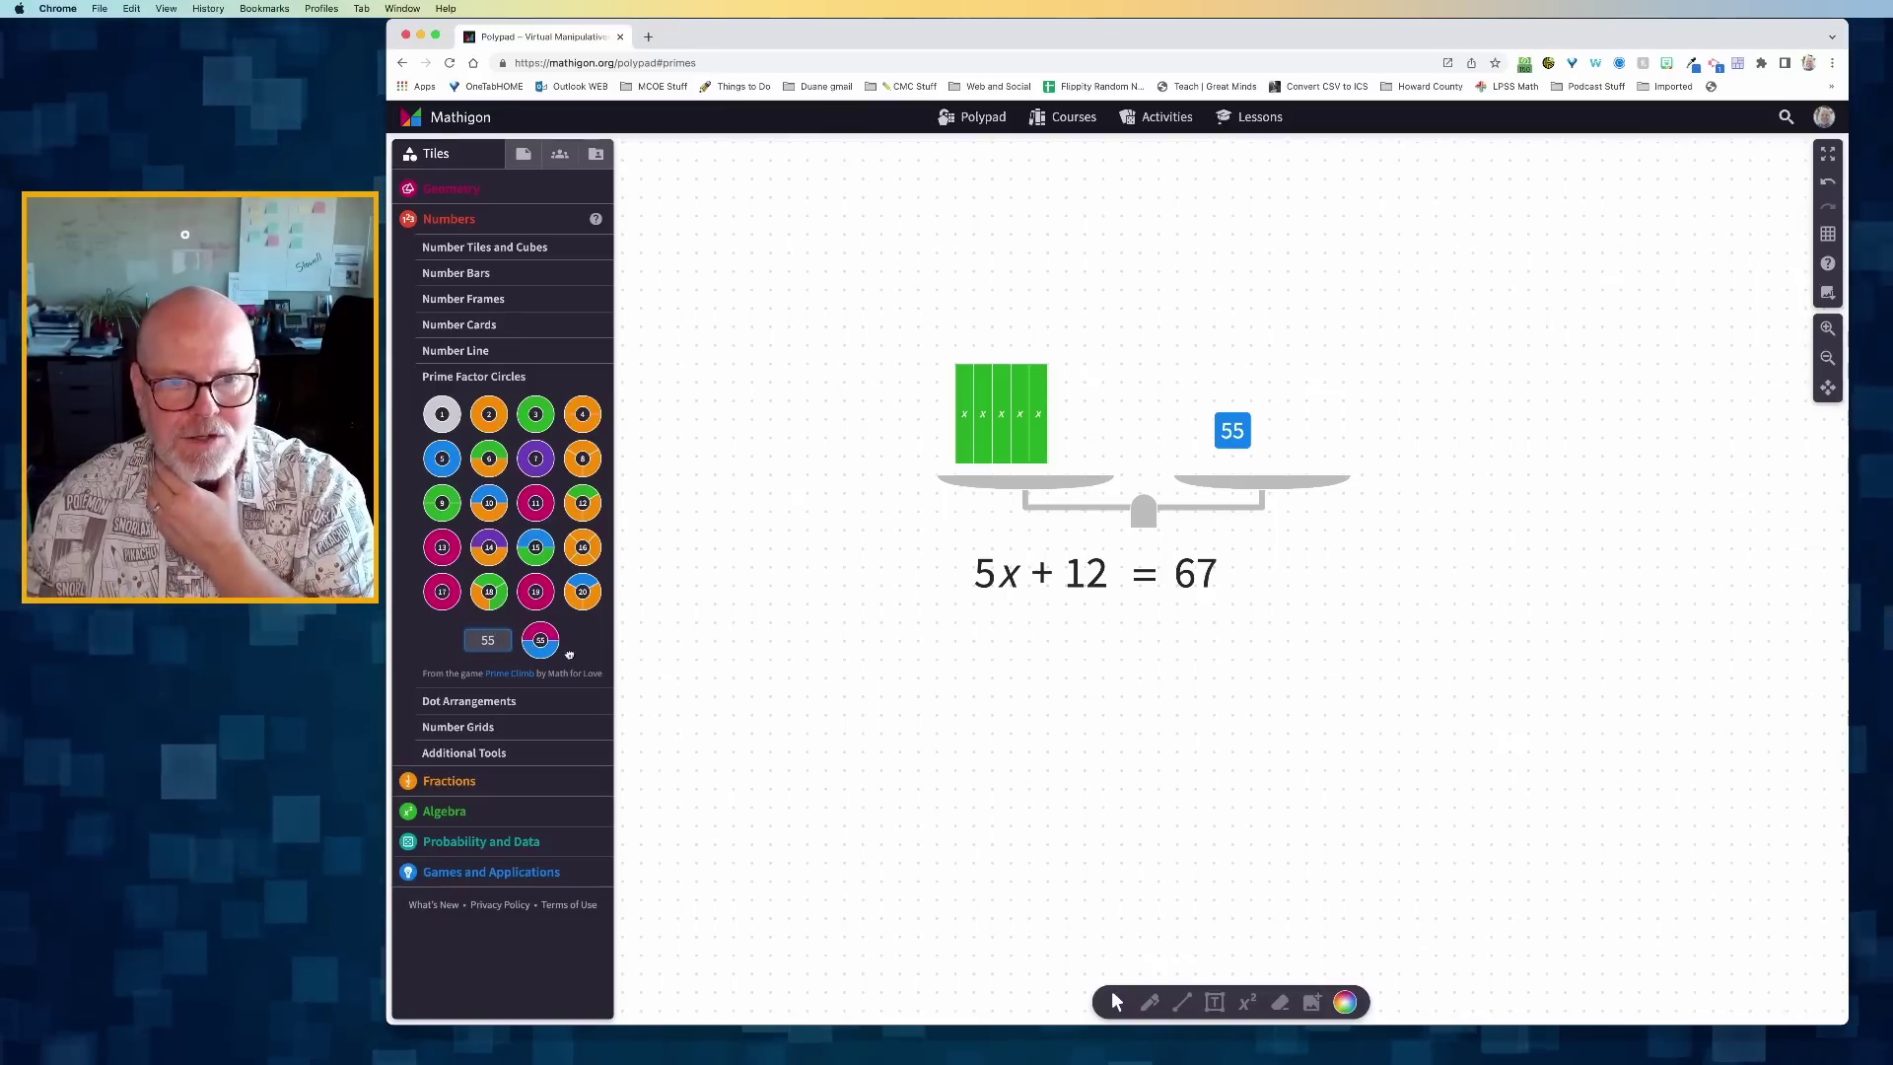
left_click_drag(540, 640, 1189, 732)
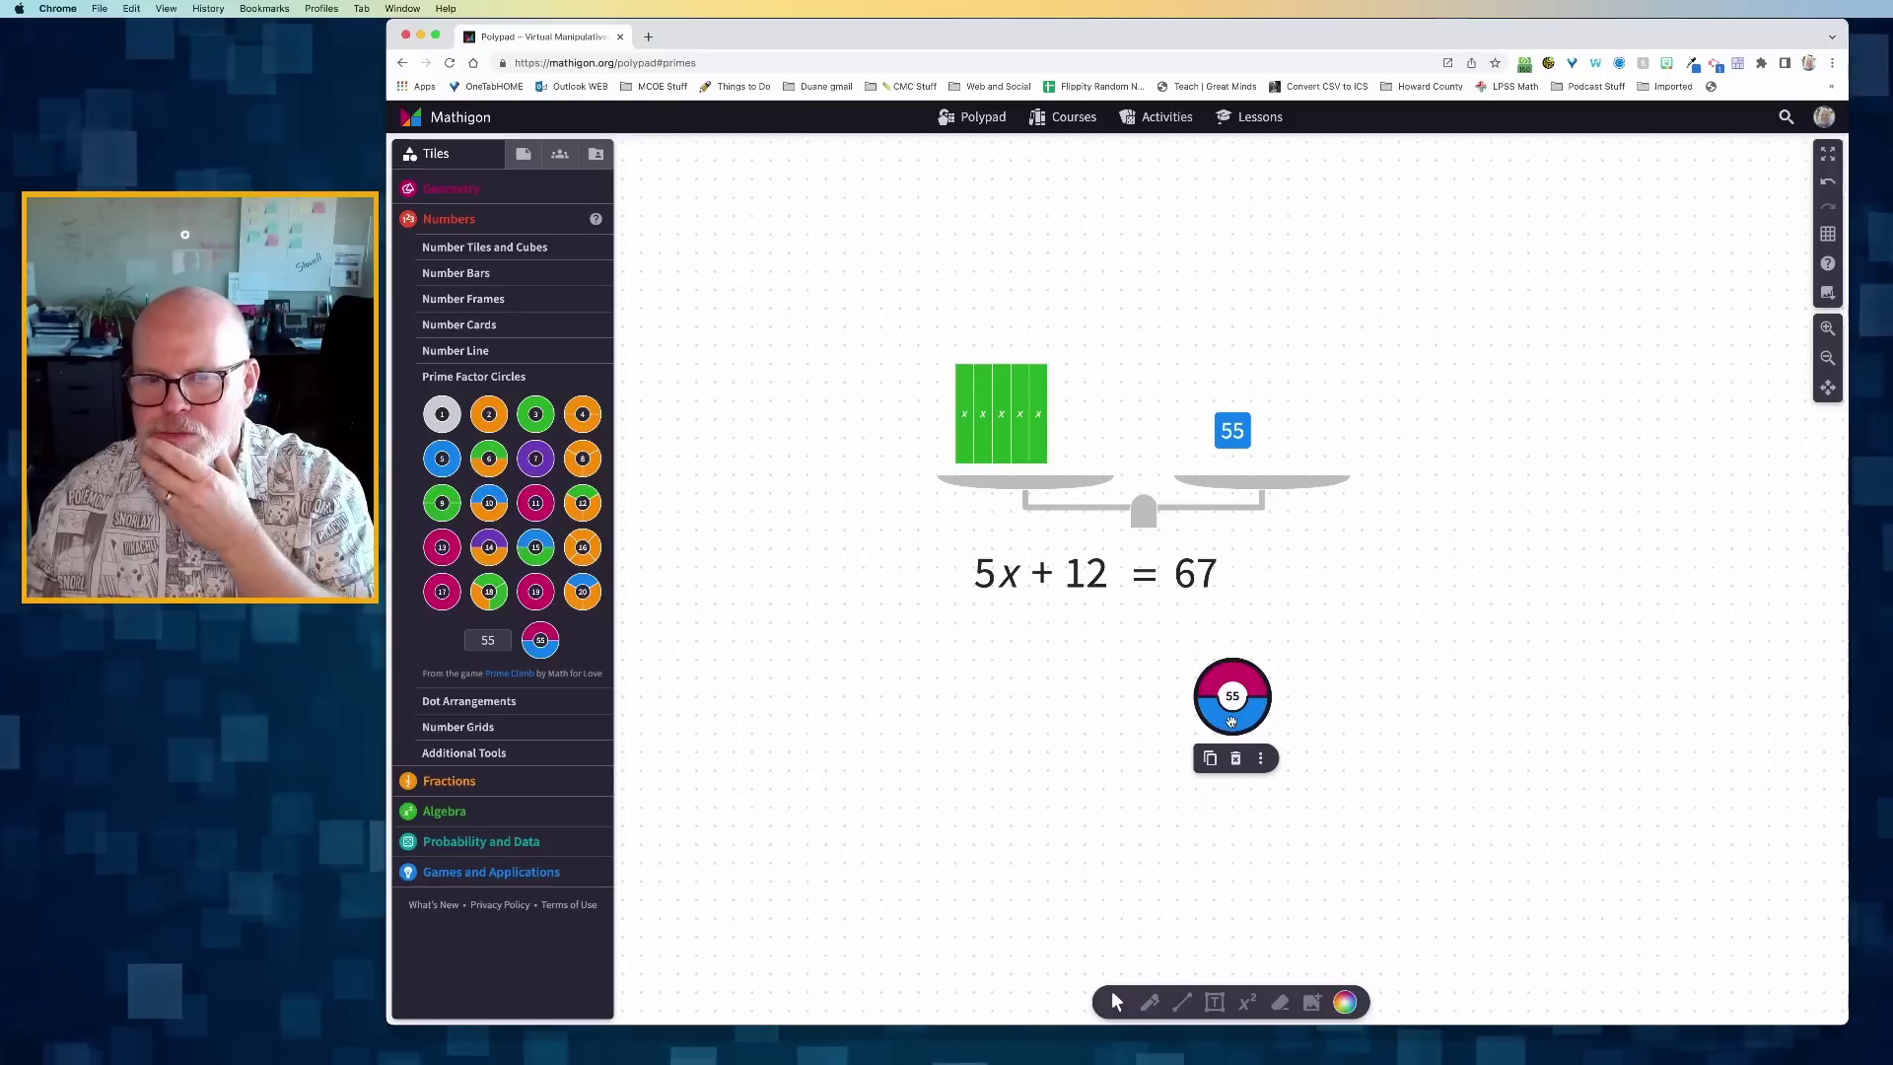
Step: Split the 55 circle into separate 5 and 11 circles side by side
left_click_drag(1235, 712, 1118, 719)
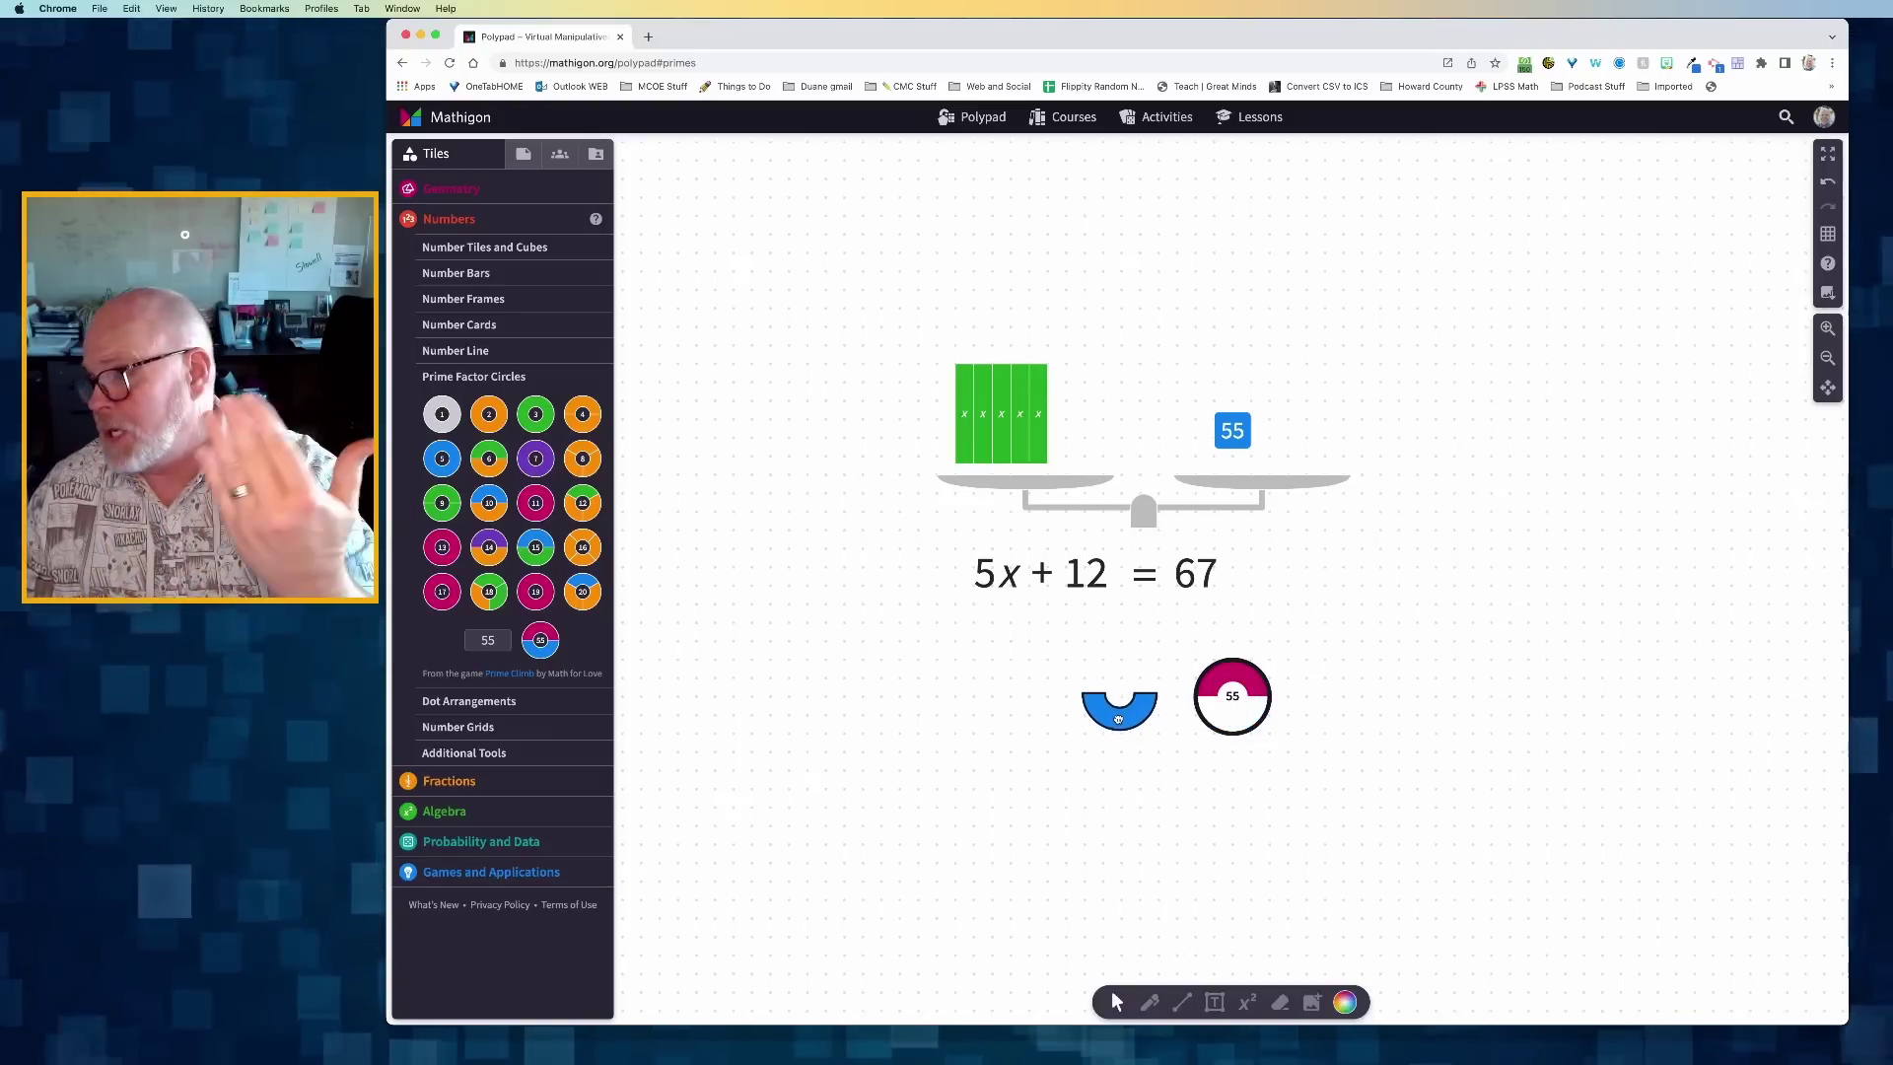
left_click_drag(1119, 719, 1114, 710)
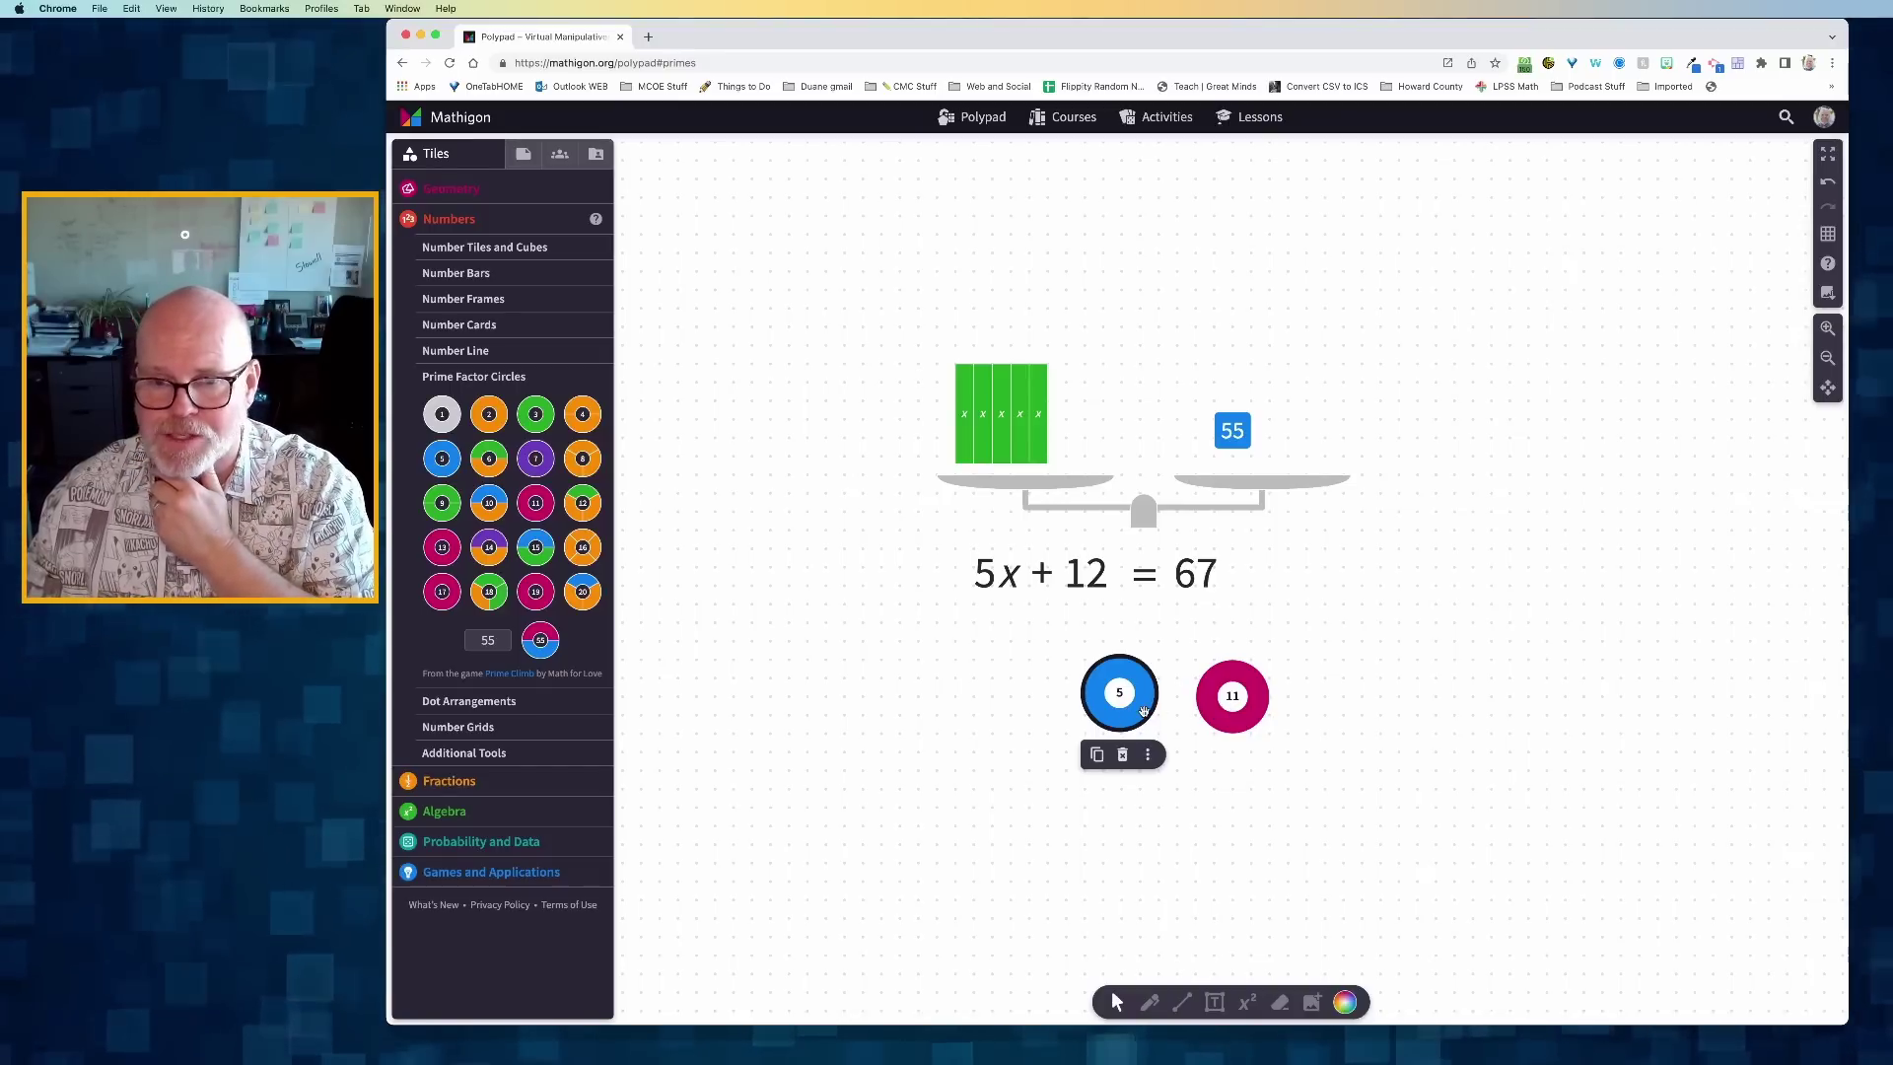
left_click_drag(1144, 710, 1248, 715)
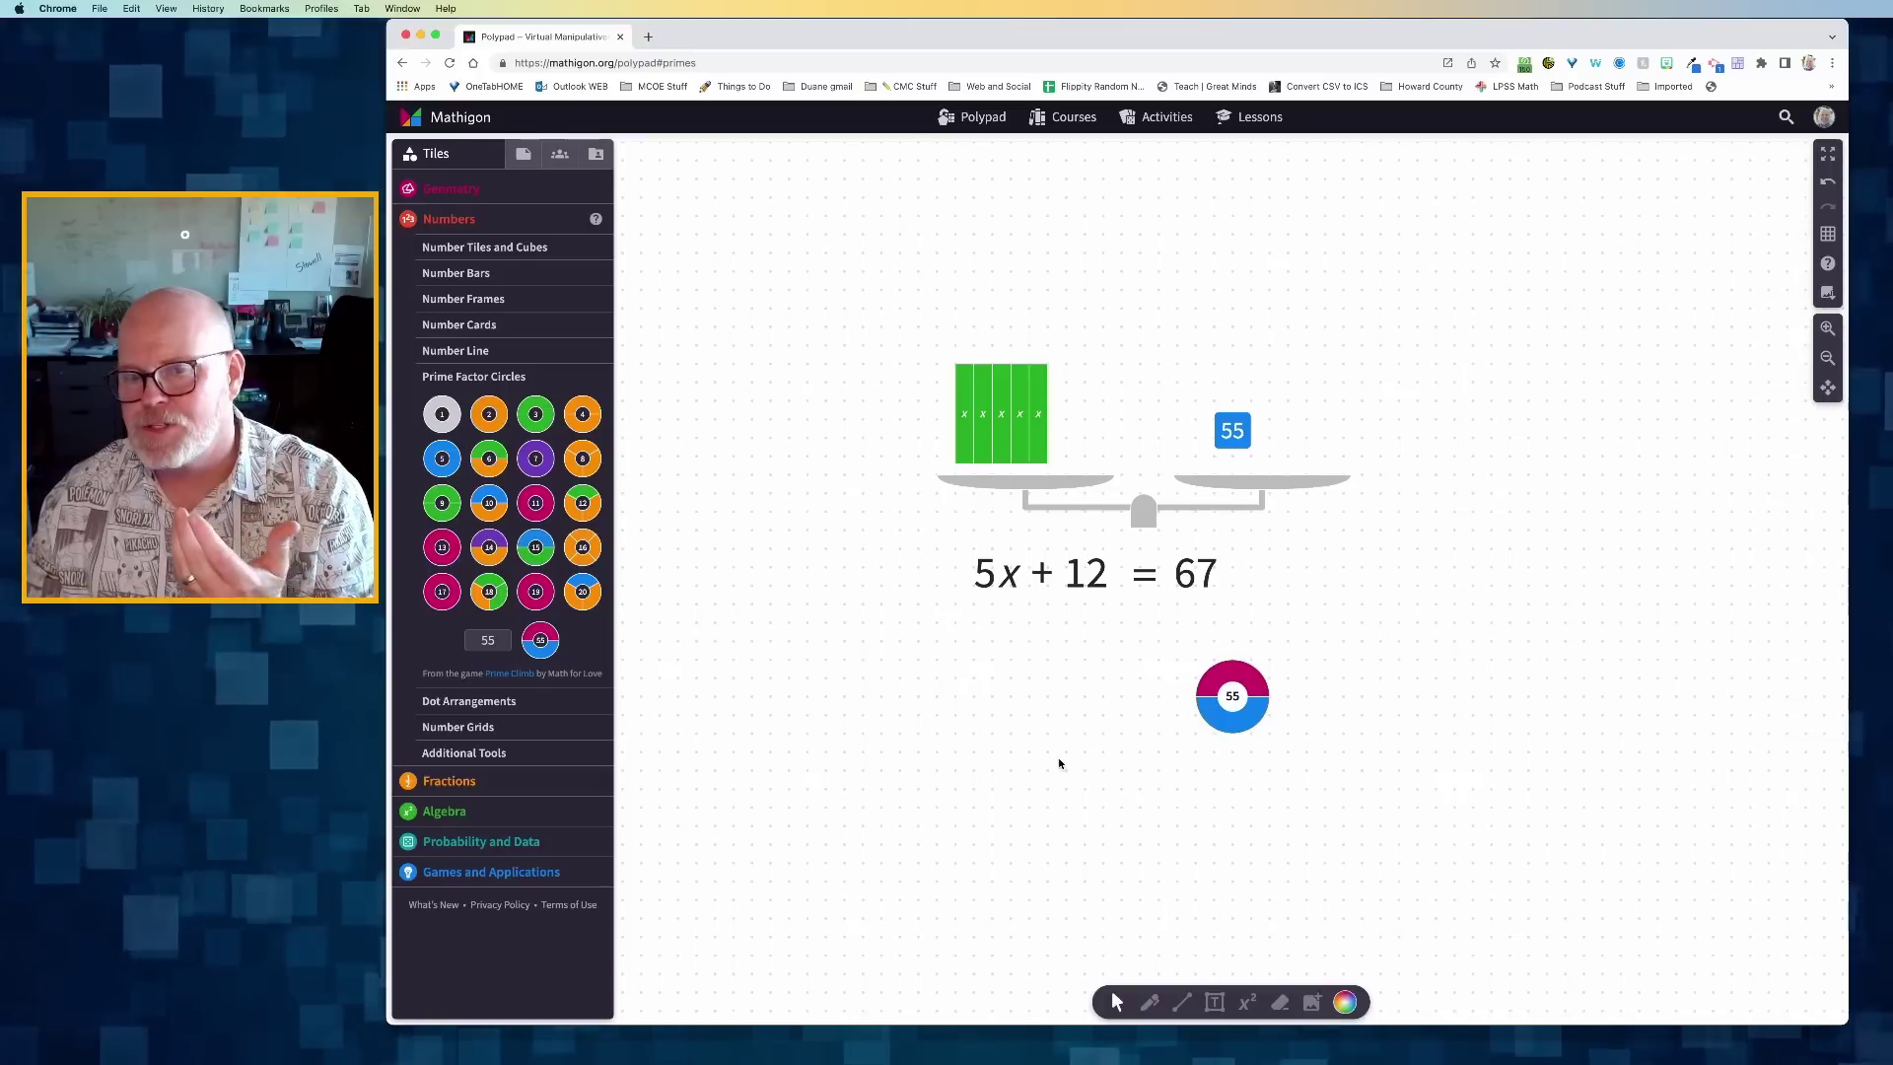
left_click(1222, 724)
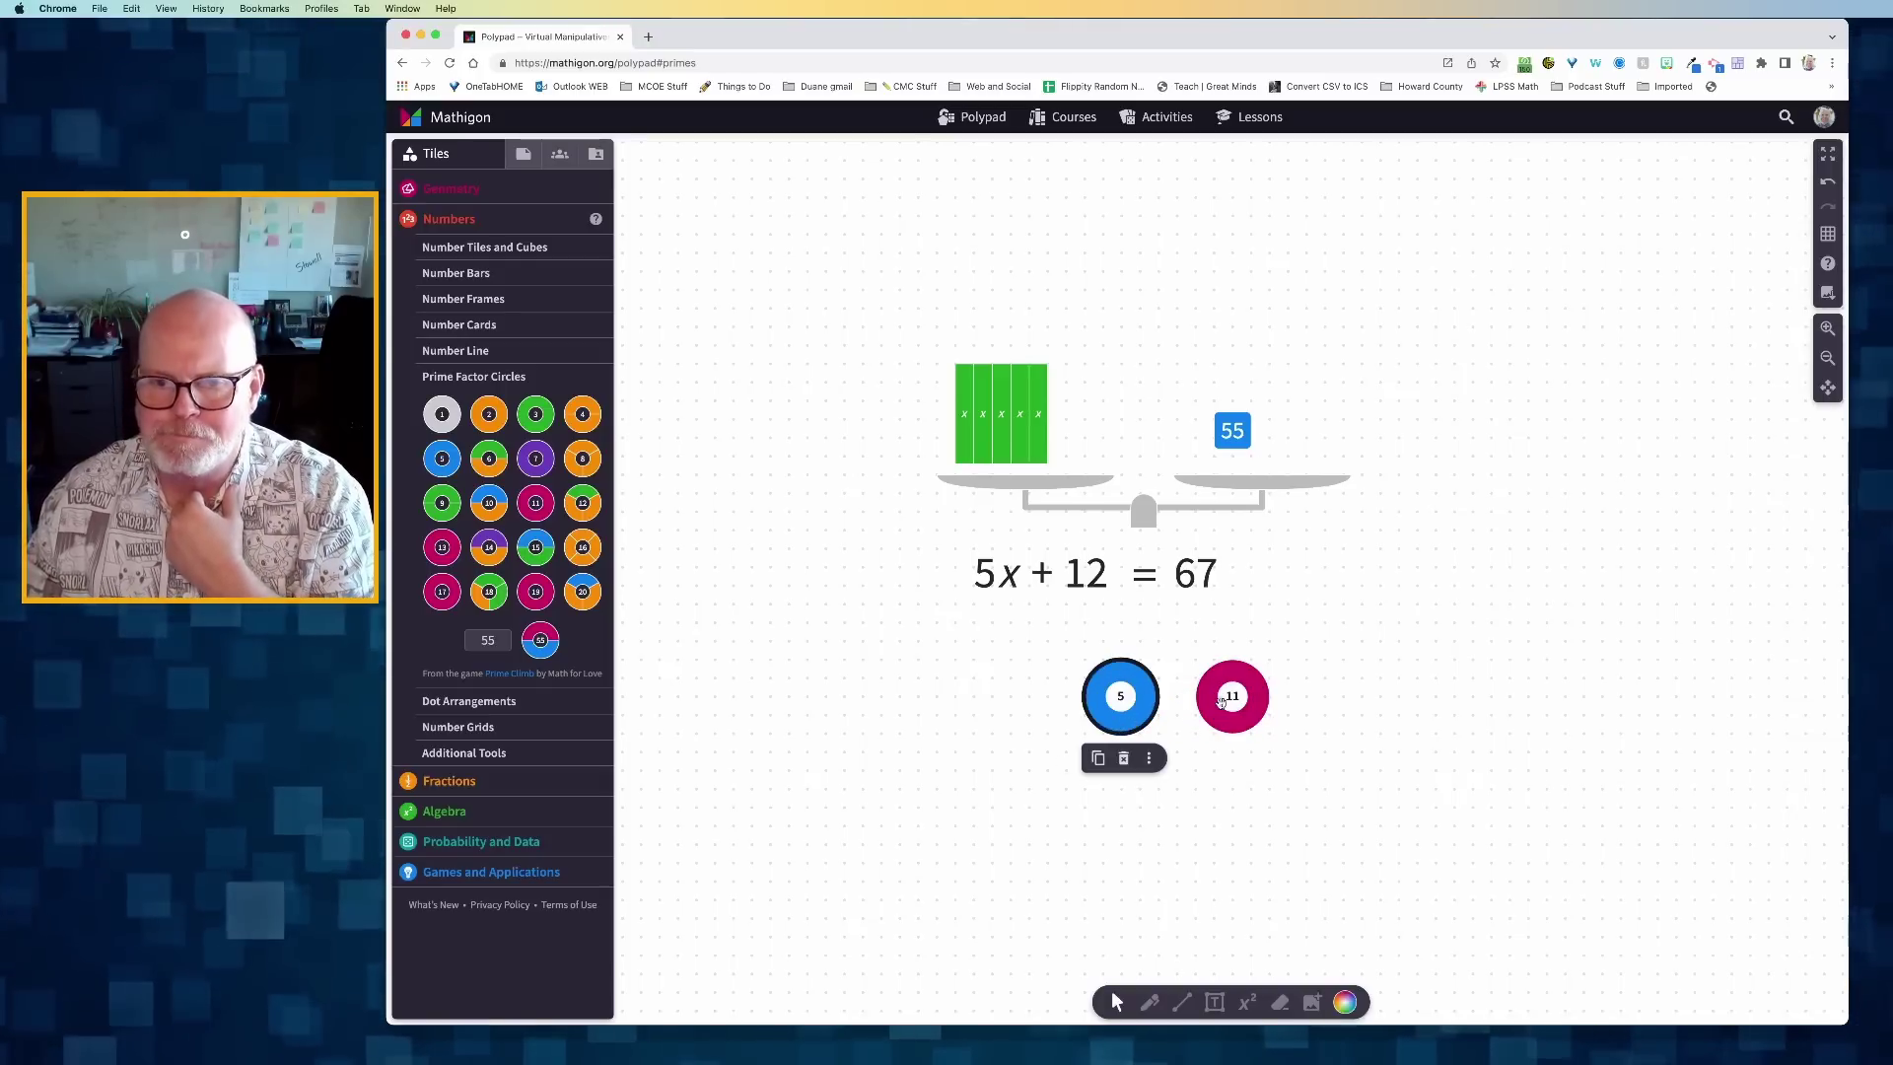
left_click_drag(1089, 704, 1139, 702)
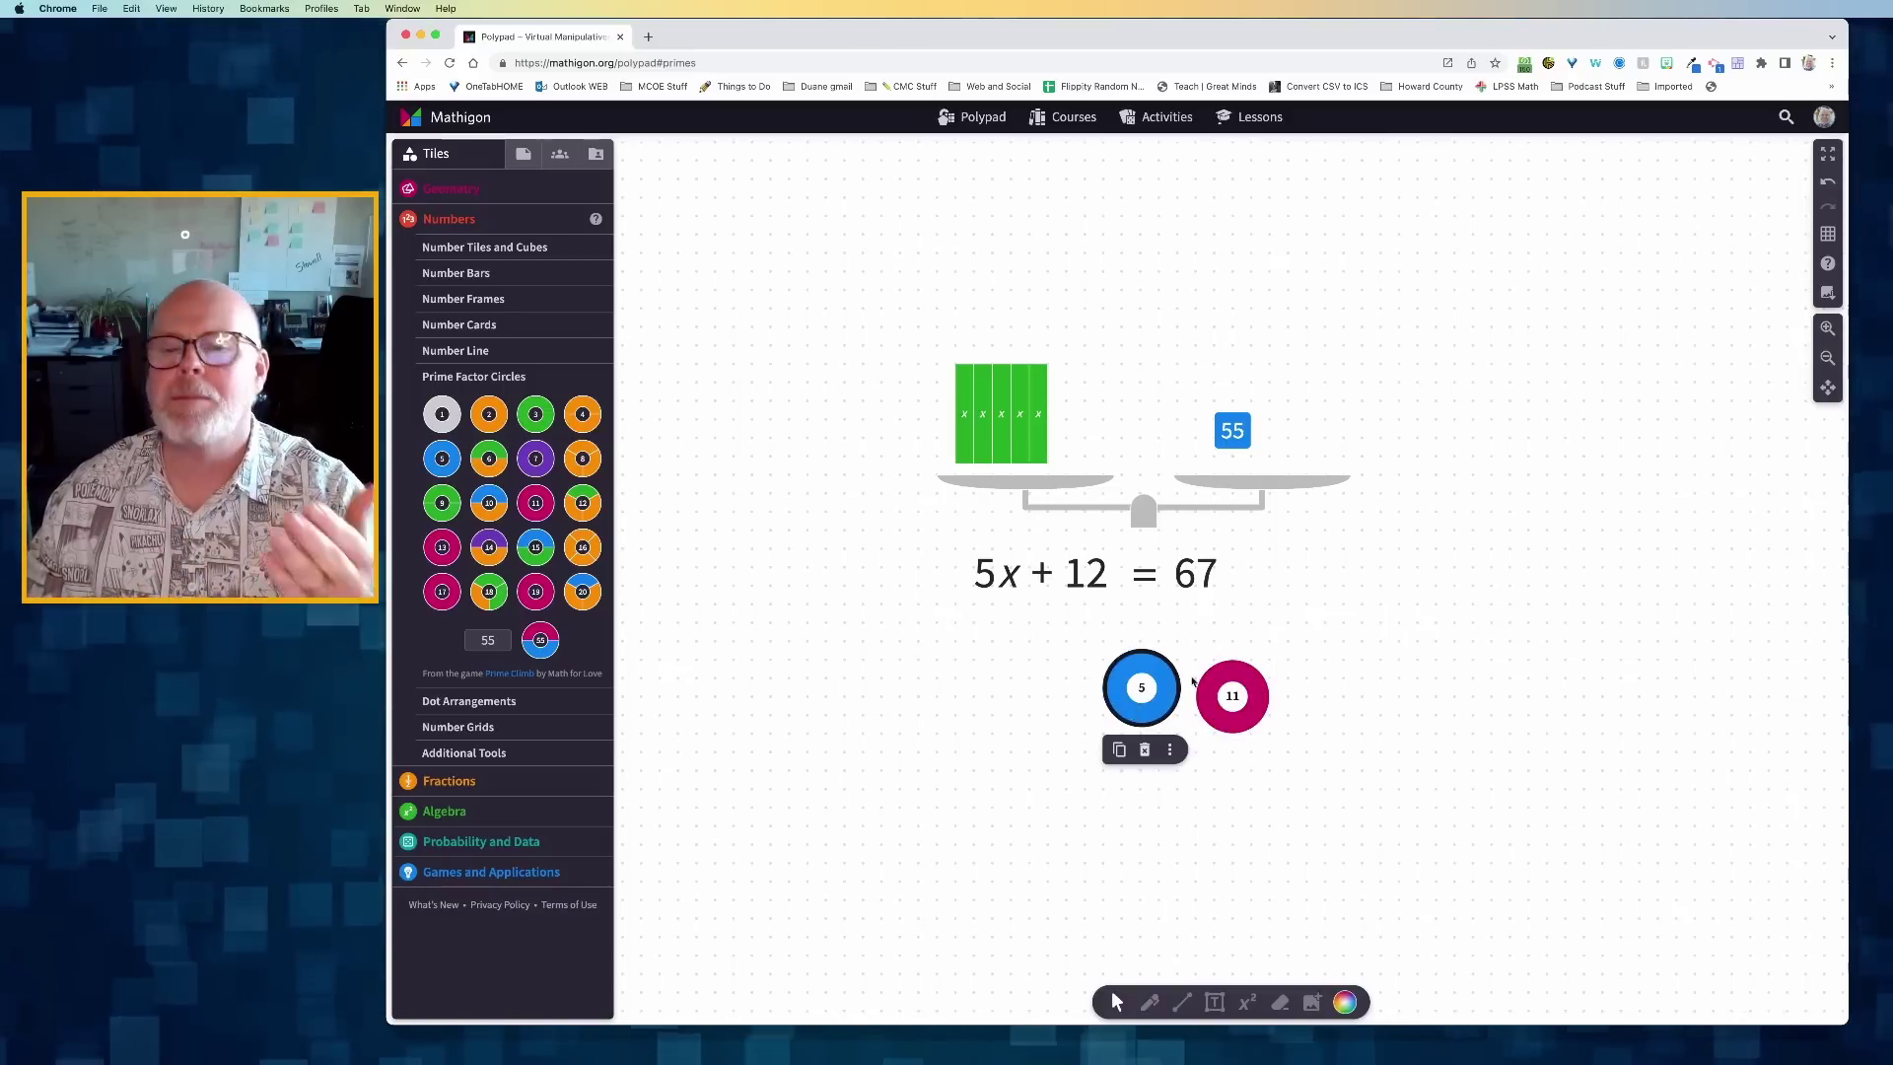
Step: Put five 11 number cards on the right pan and move the 55 card off the scale
scroll(1183, 690, "right", 1)
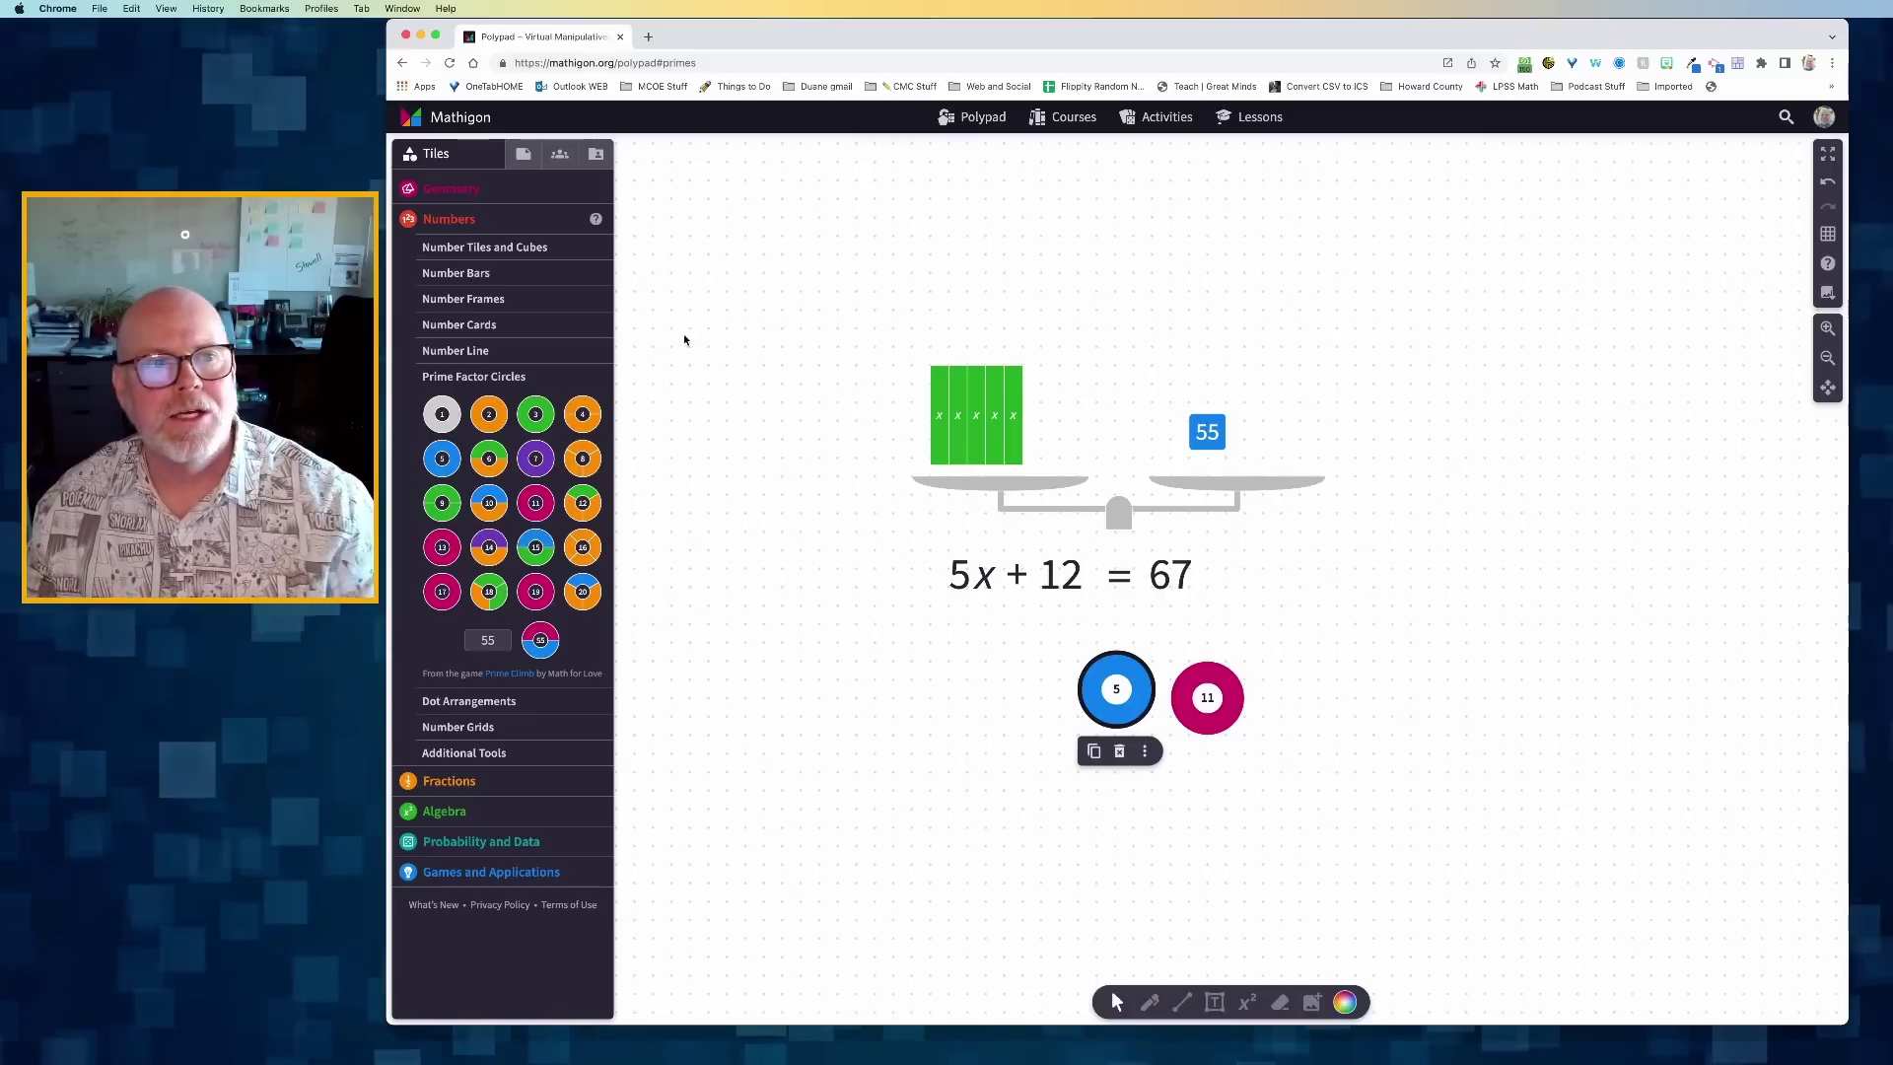
left_click(463, 324)
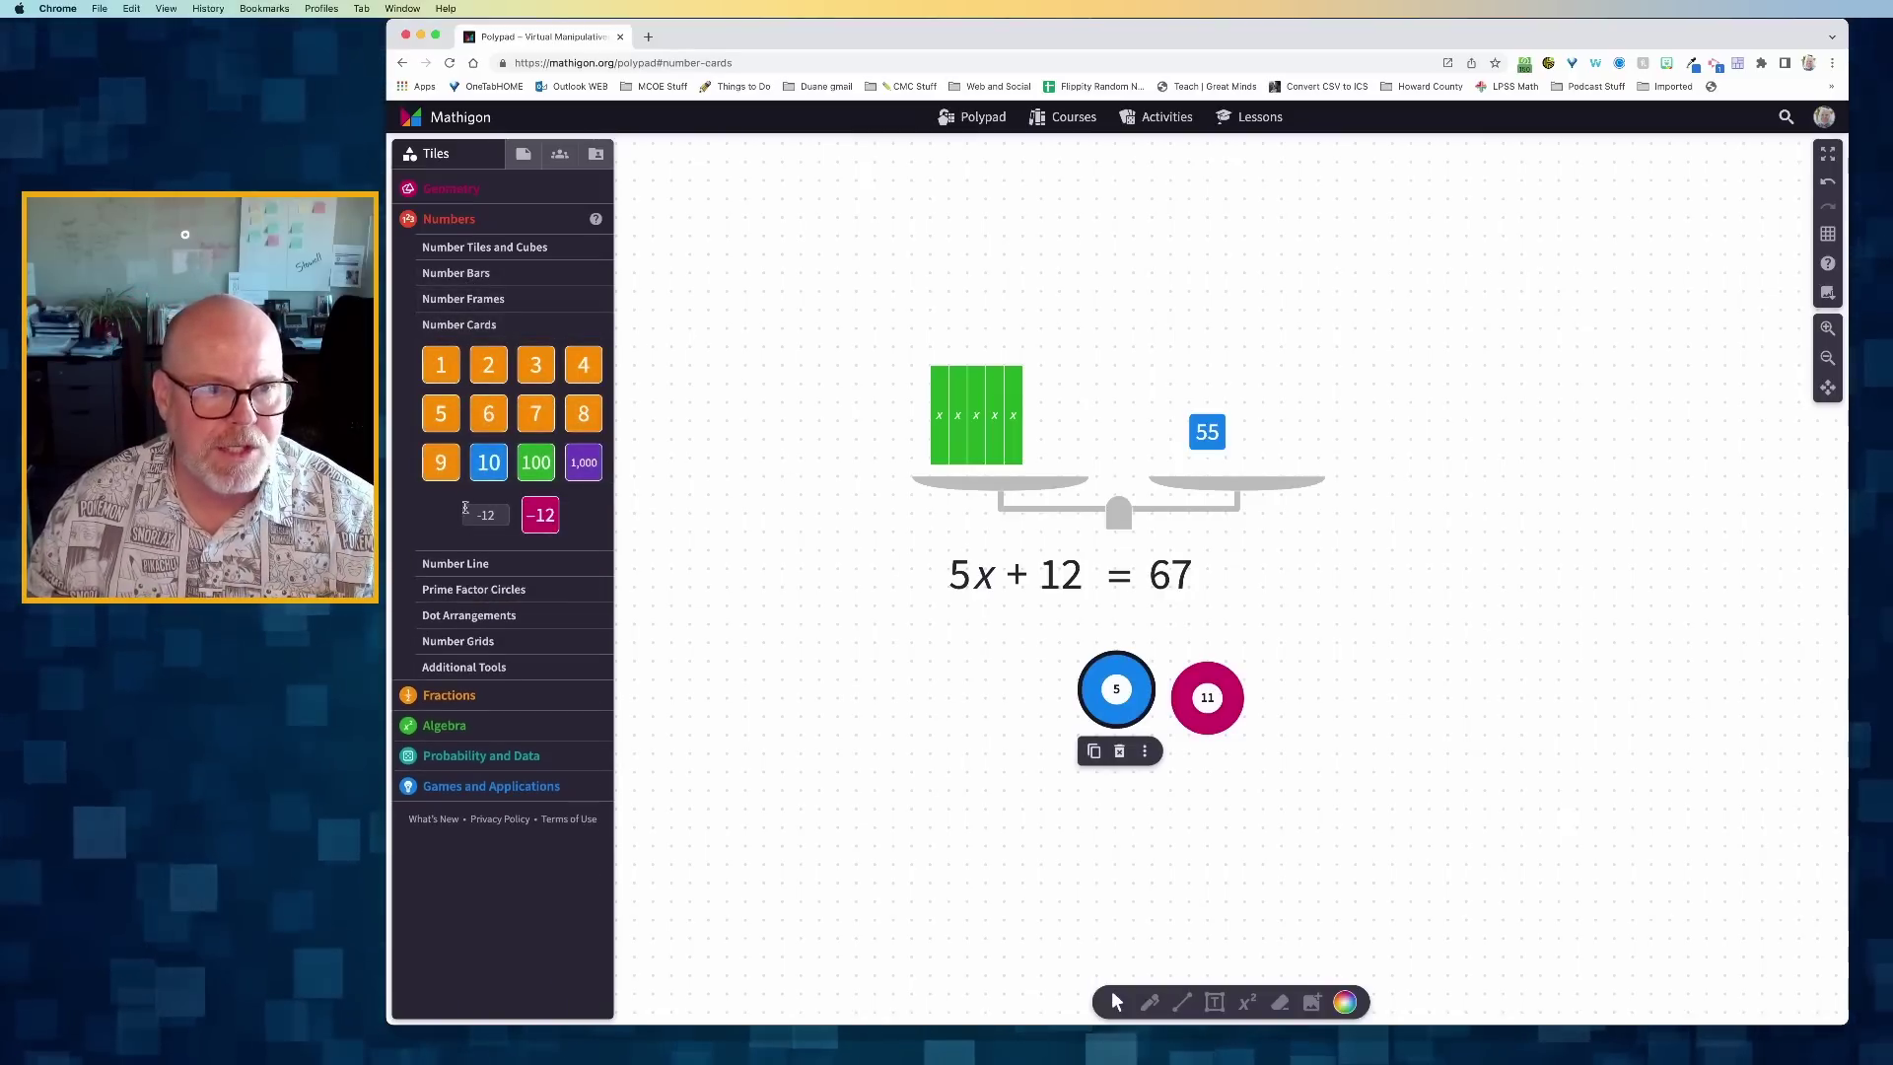
type("11")
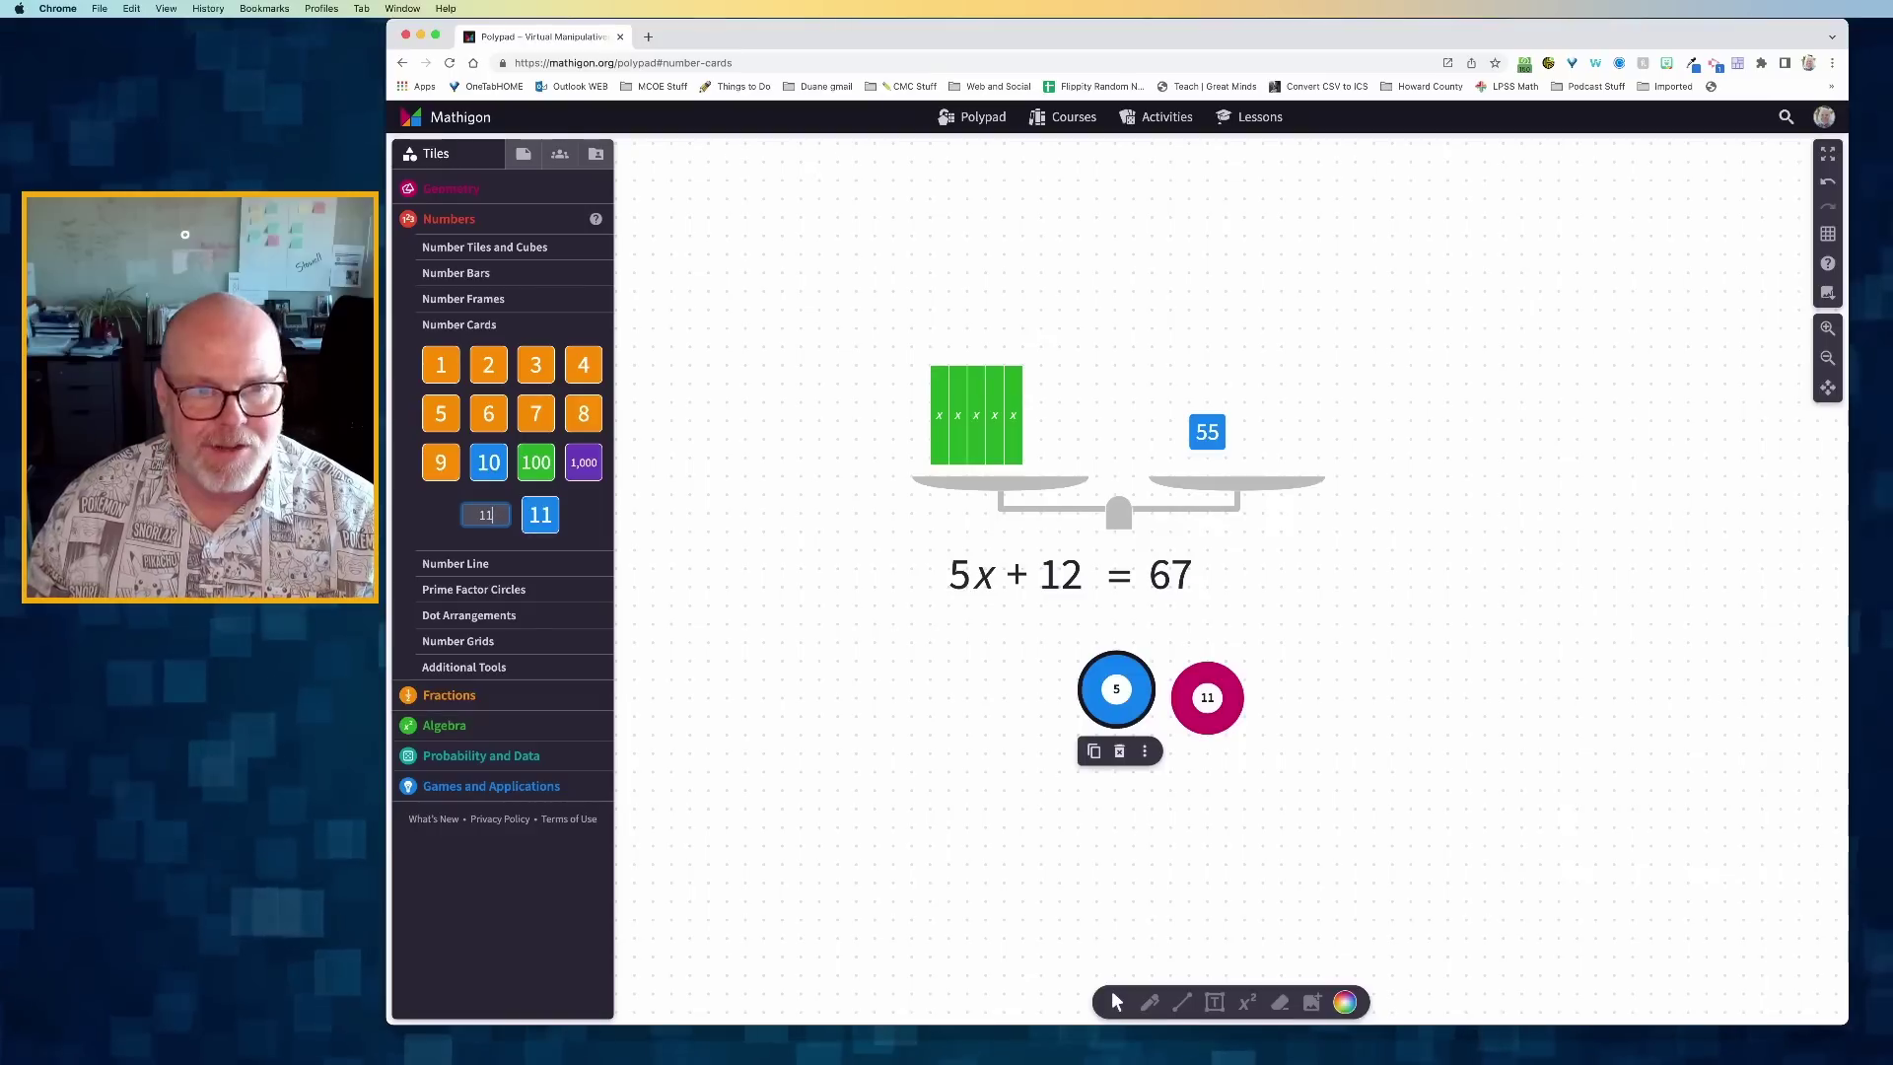
left_click_drag(541, 522, 1577, 608)
left_click_drag(1201, 431, 1429, 731)
left_click_drag(1400, 572, 1309, 430)
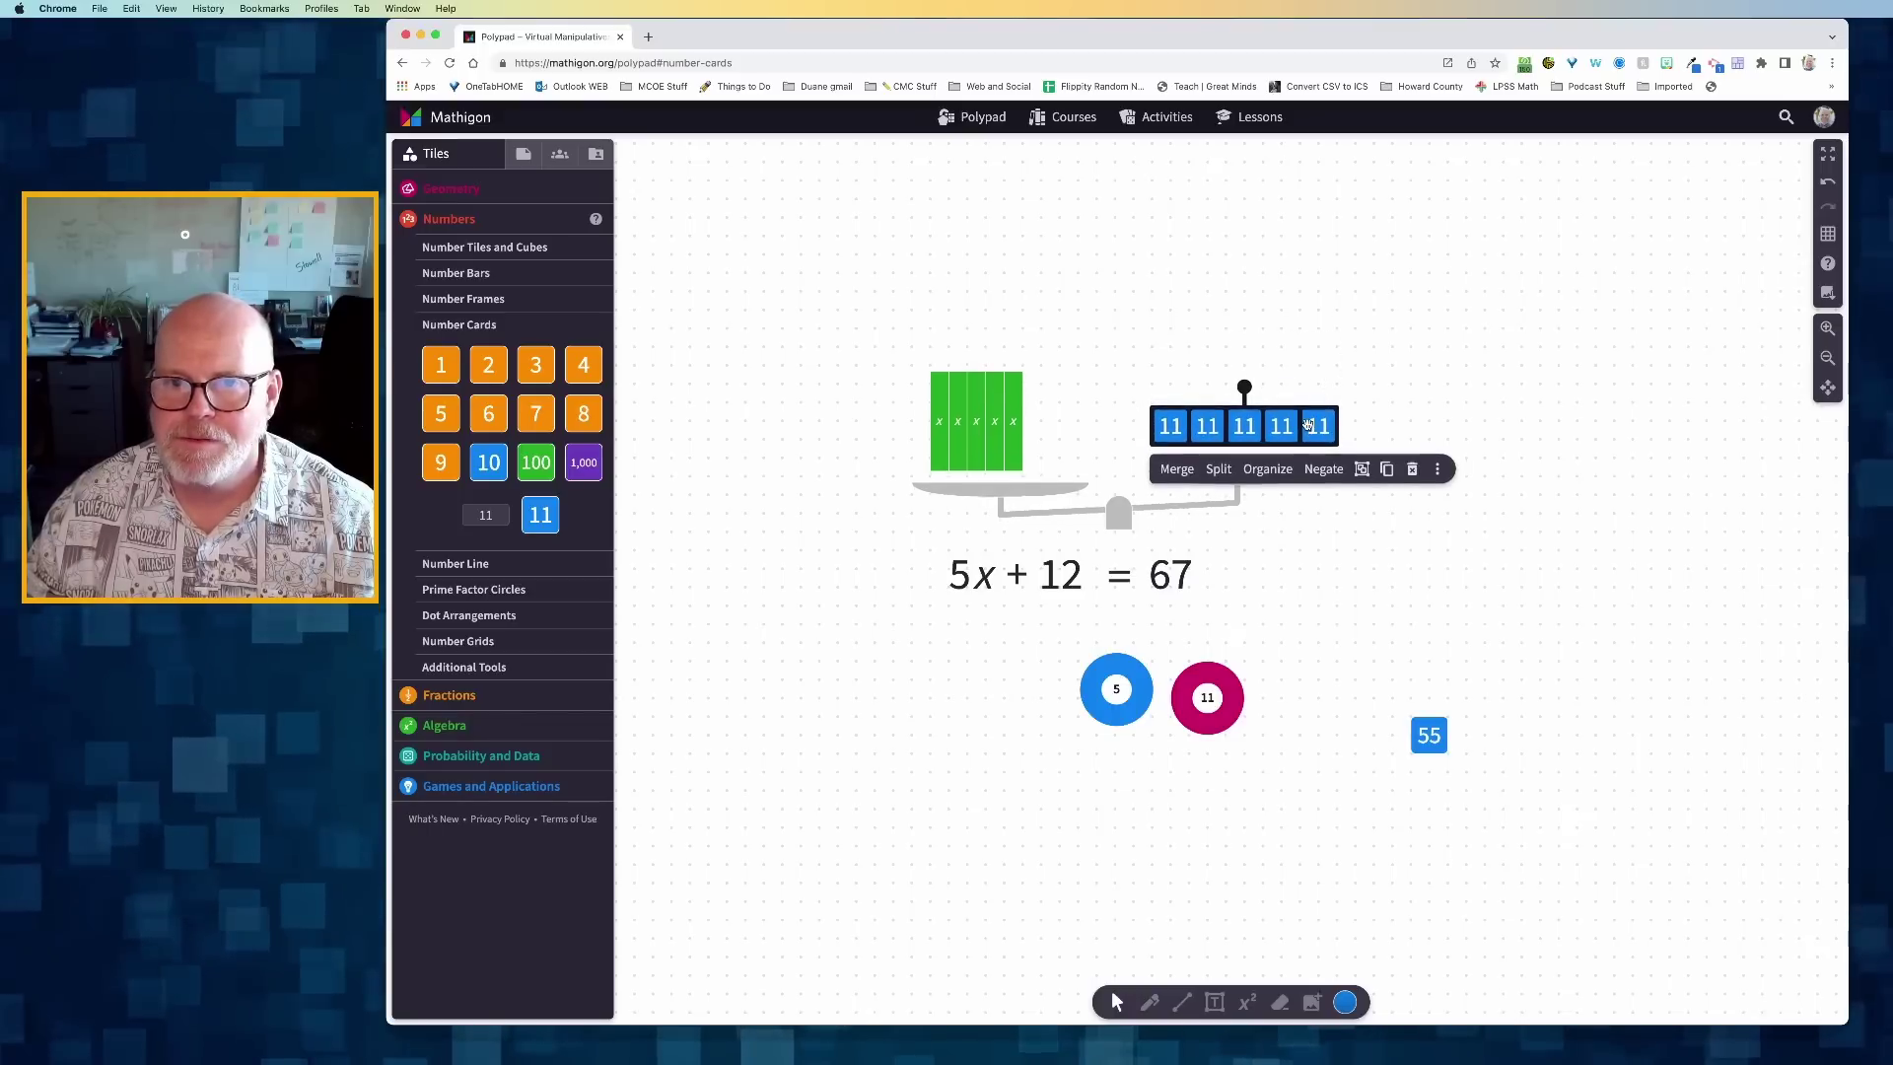
left_click(1387, 592)
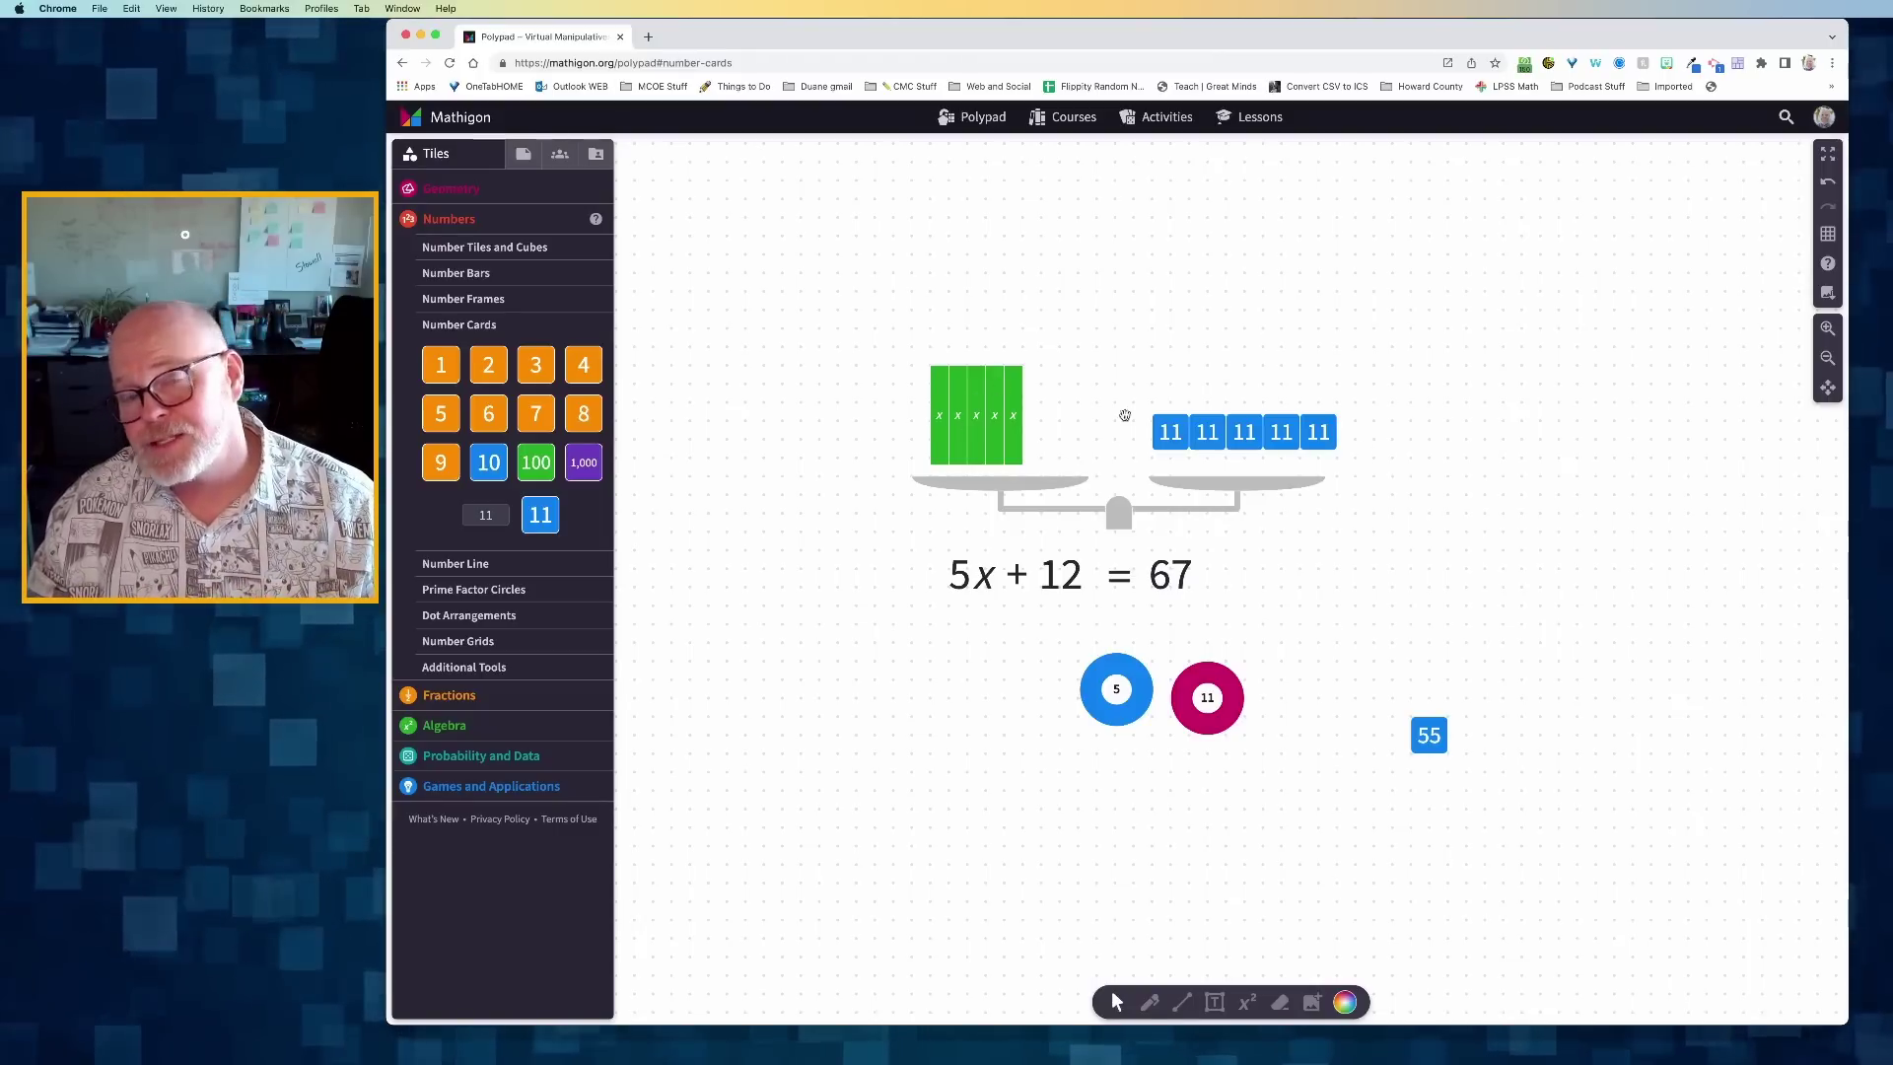
Step: Delete four x tiles and four 11 cards, leaving one x balancing one 11
left_click(1000, 434)
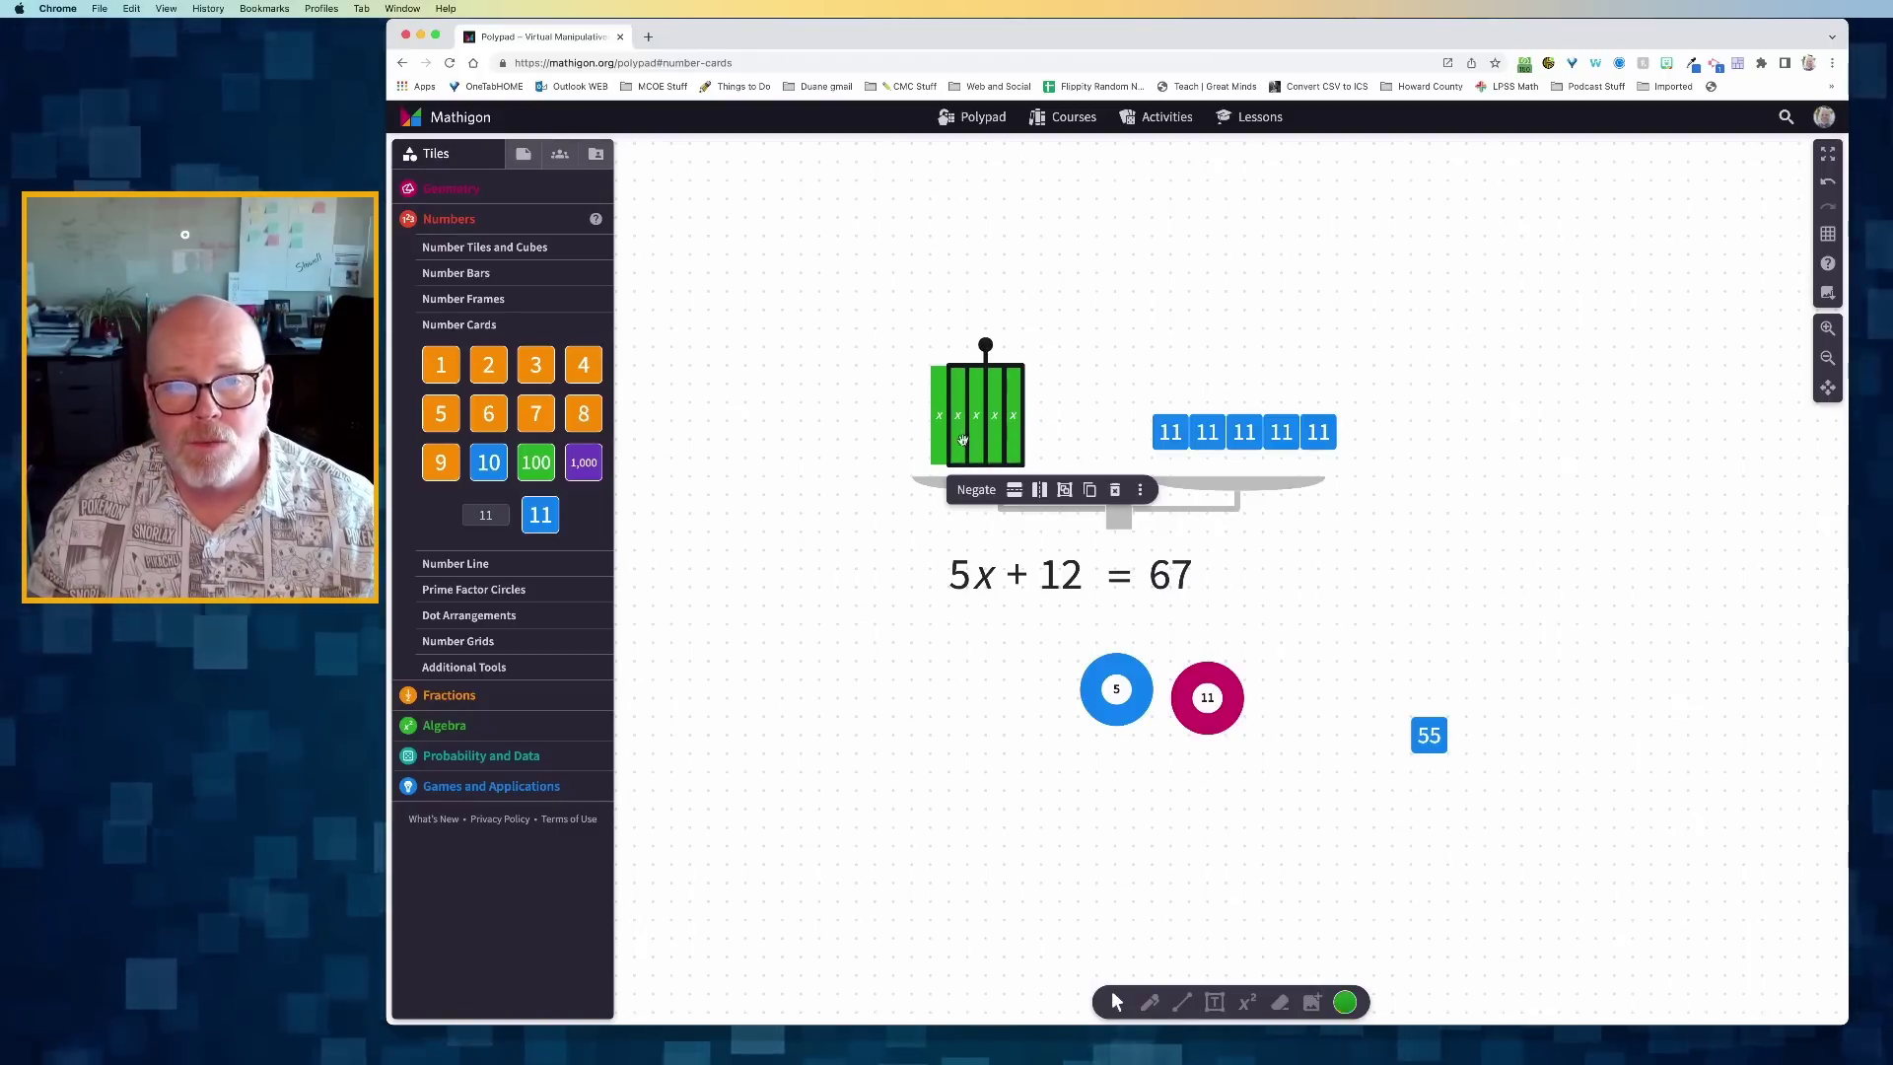
key("BackSpace")
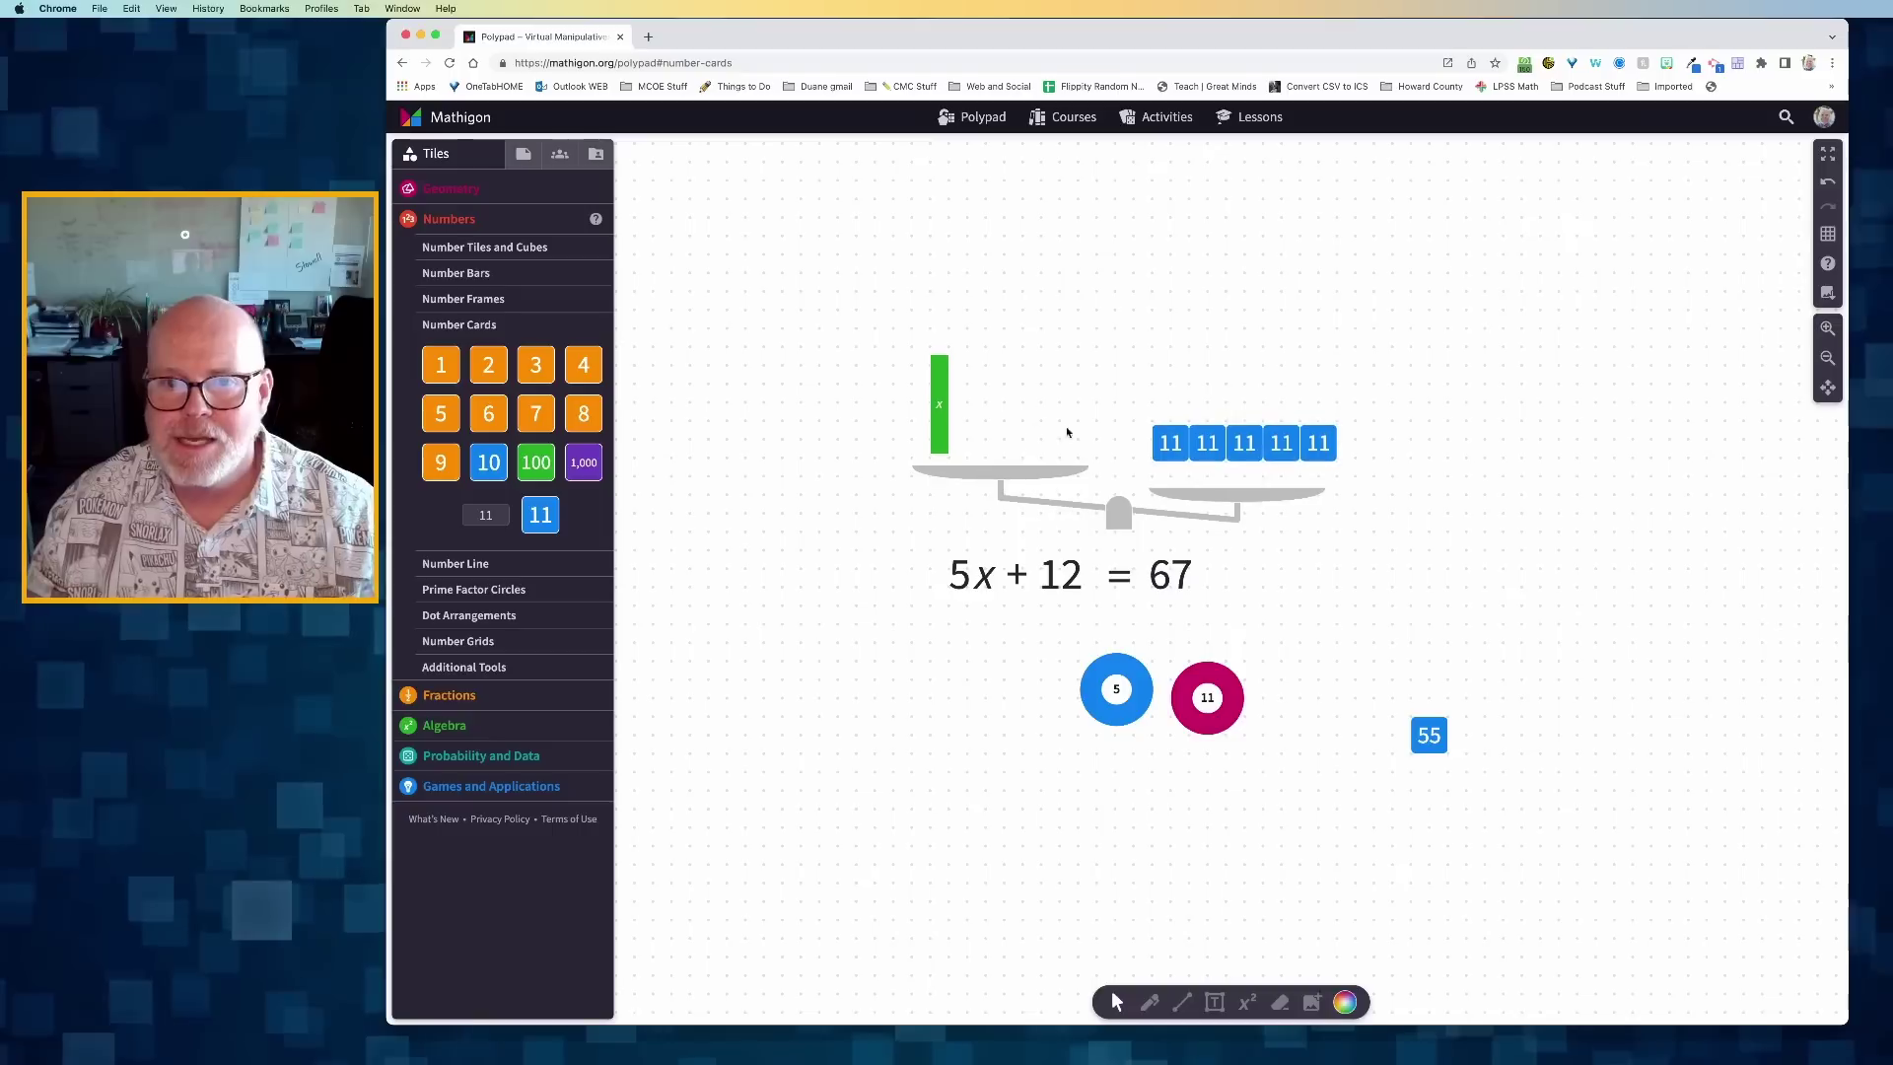
left_click_drag(1141, 418, 1256, 436)
key("BackSpace")
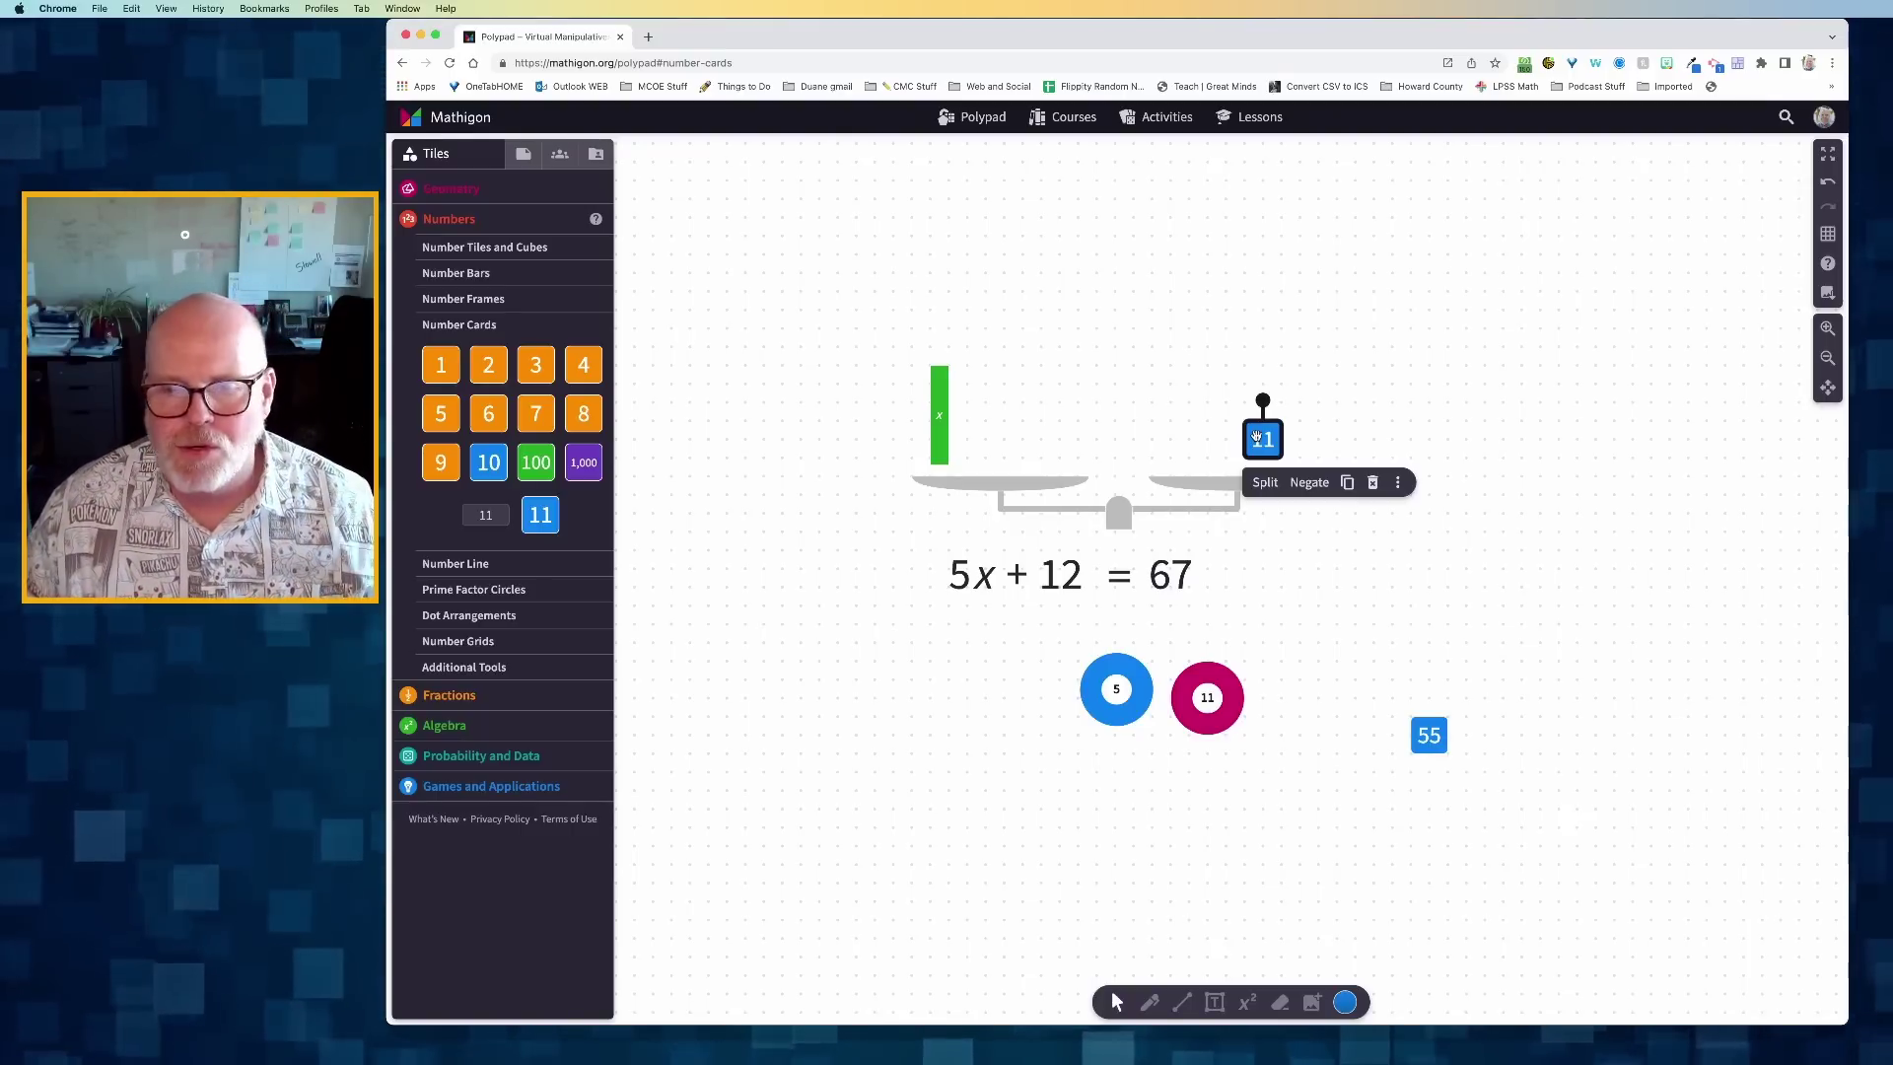
scroll(1256, 438, "down", 5)
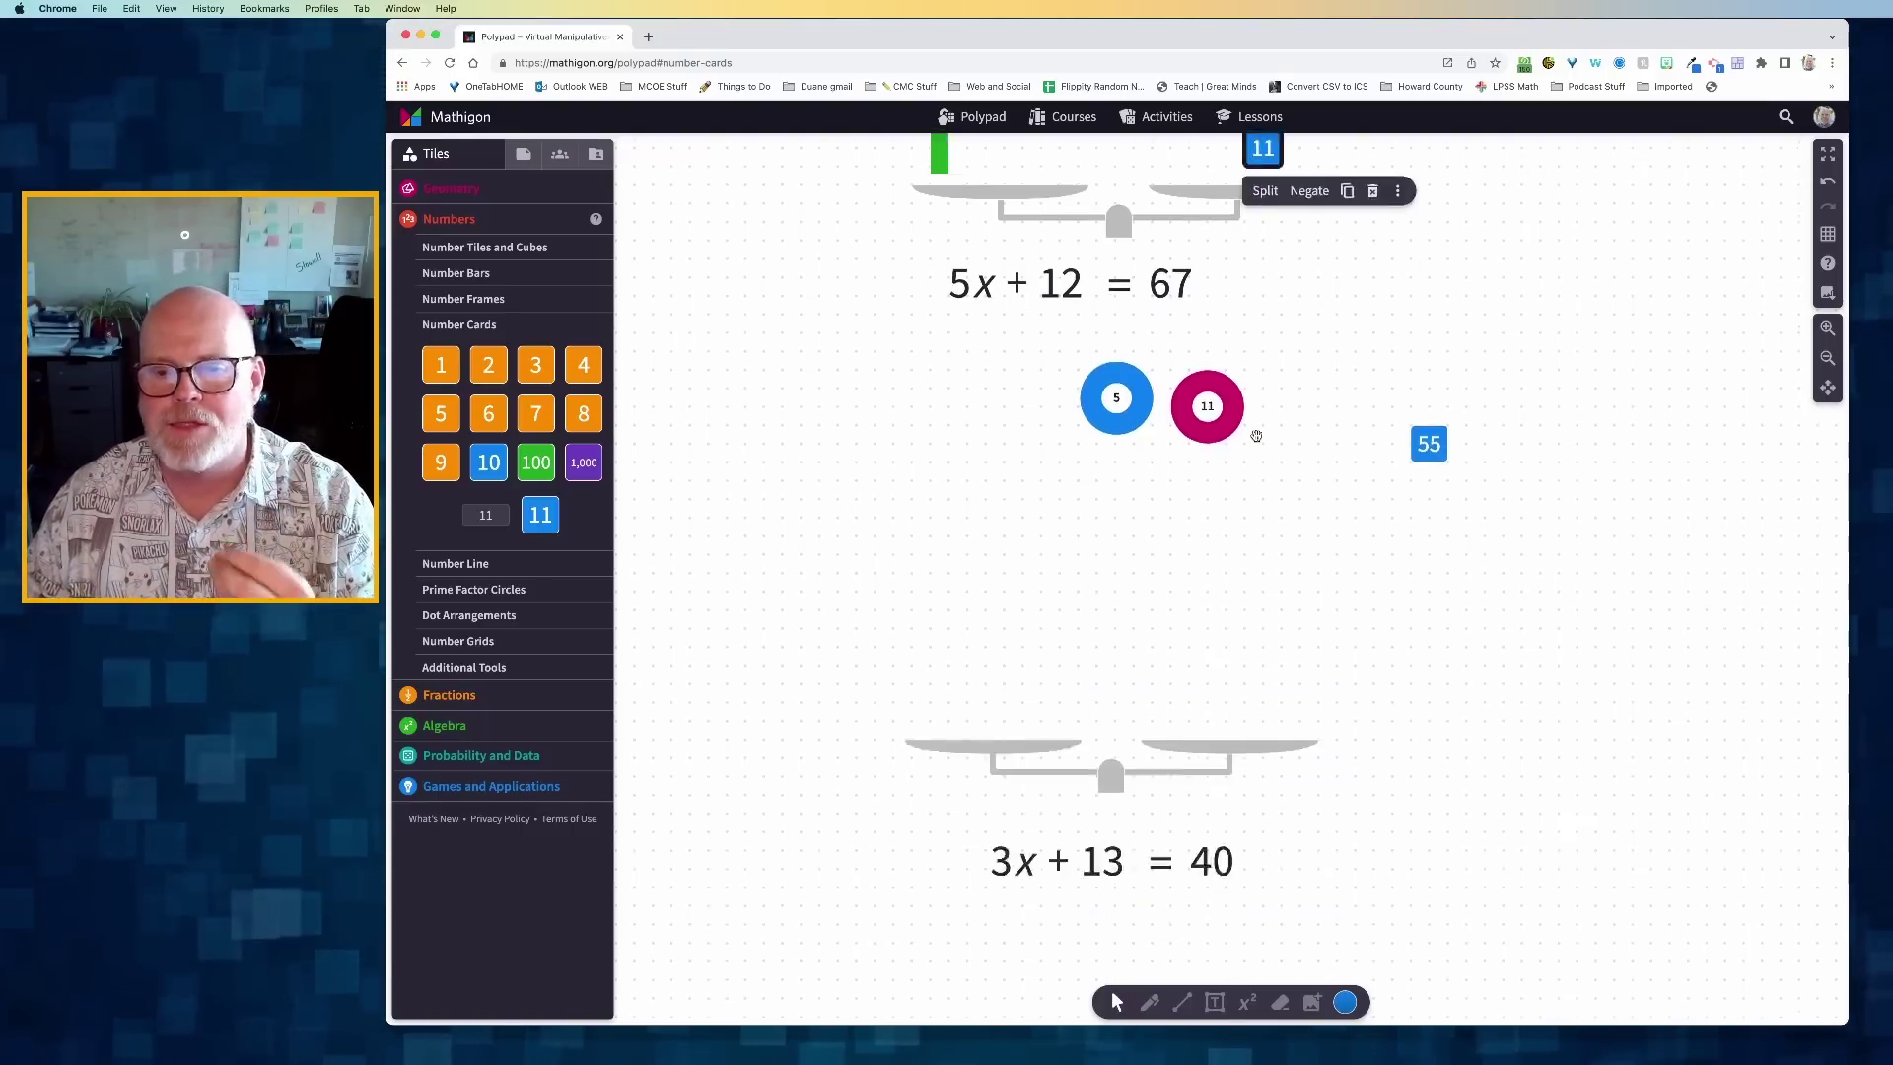
scroll(1256, 436, "up", 6)
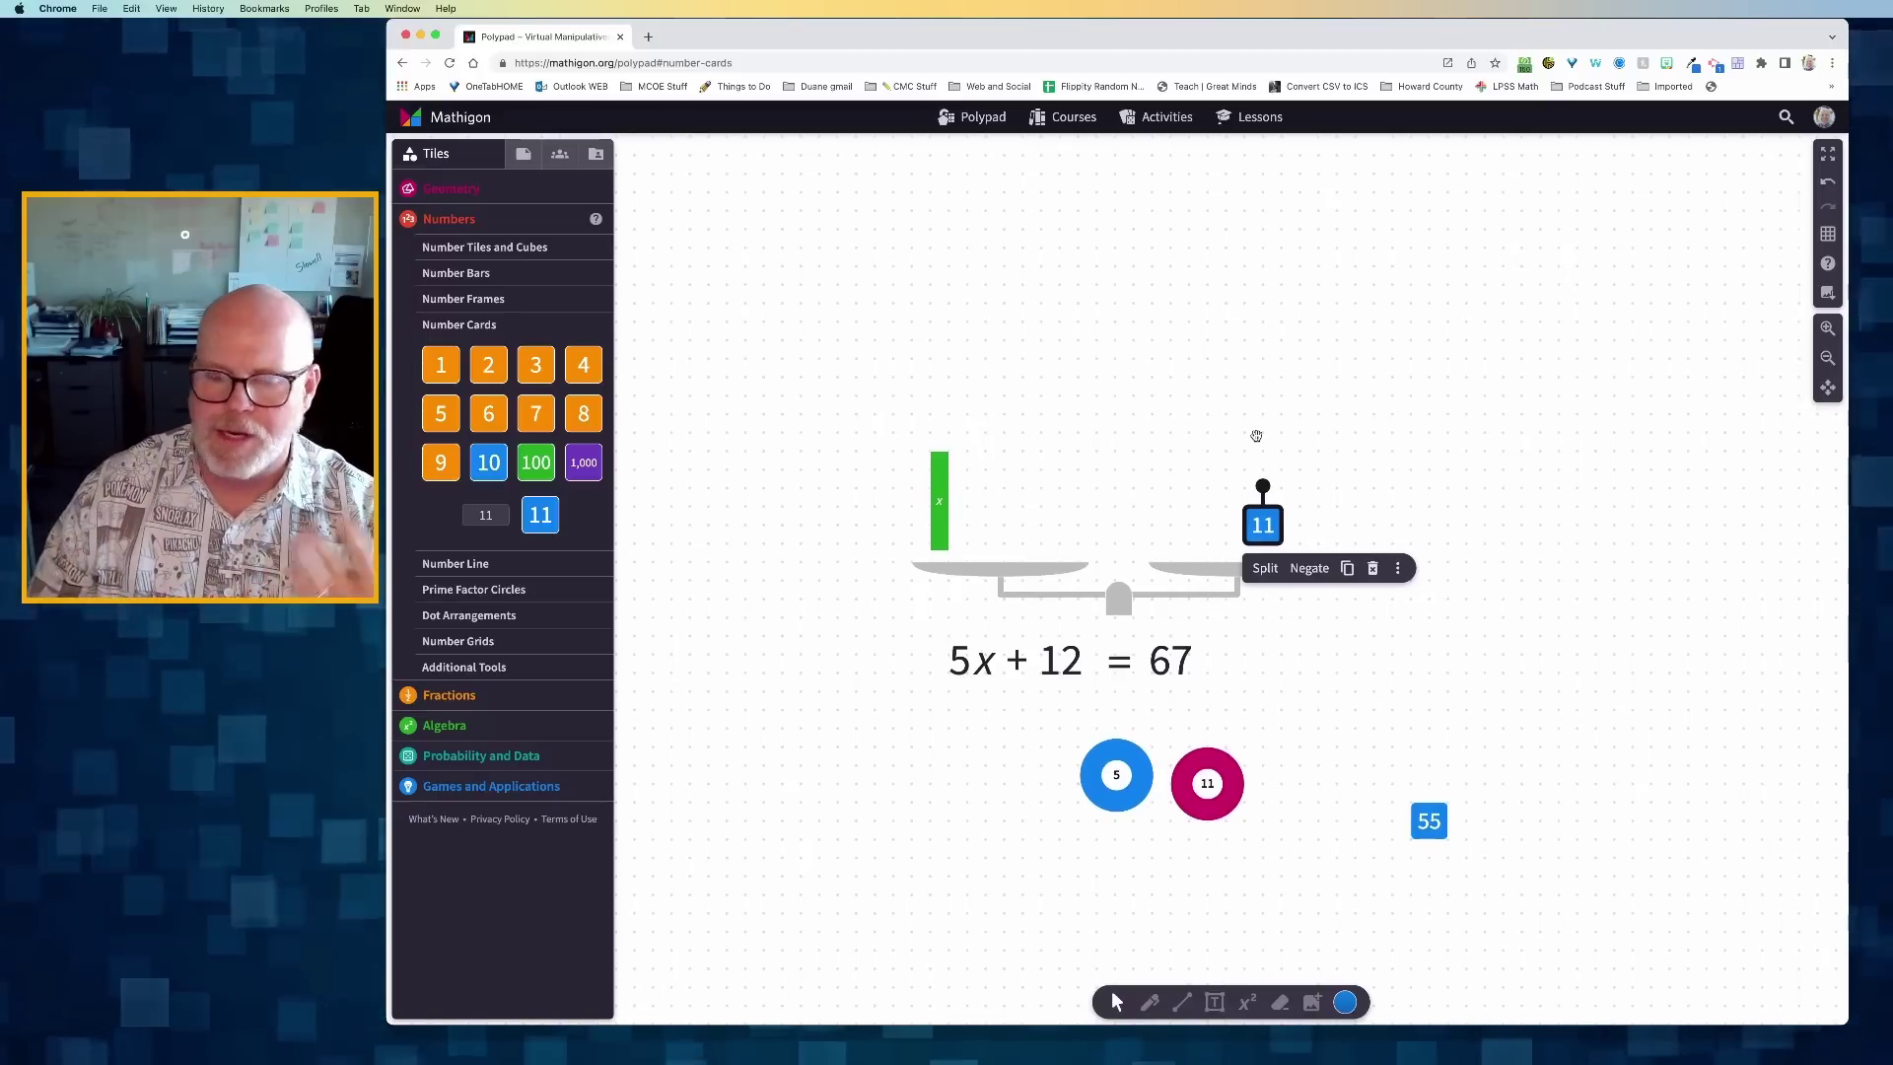
Step: Undo four times to the earlier setup and restore the fifth x tile on the left pan
key("ctrl+z")
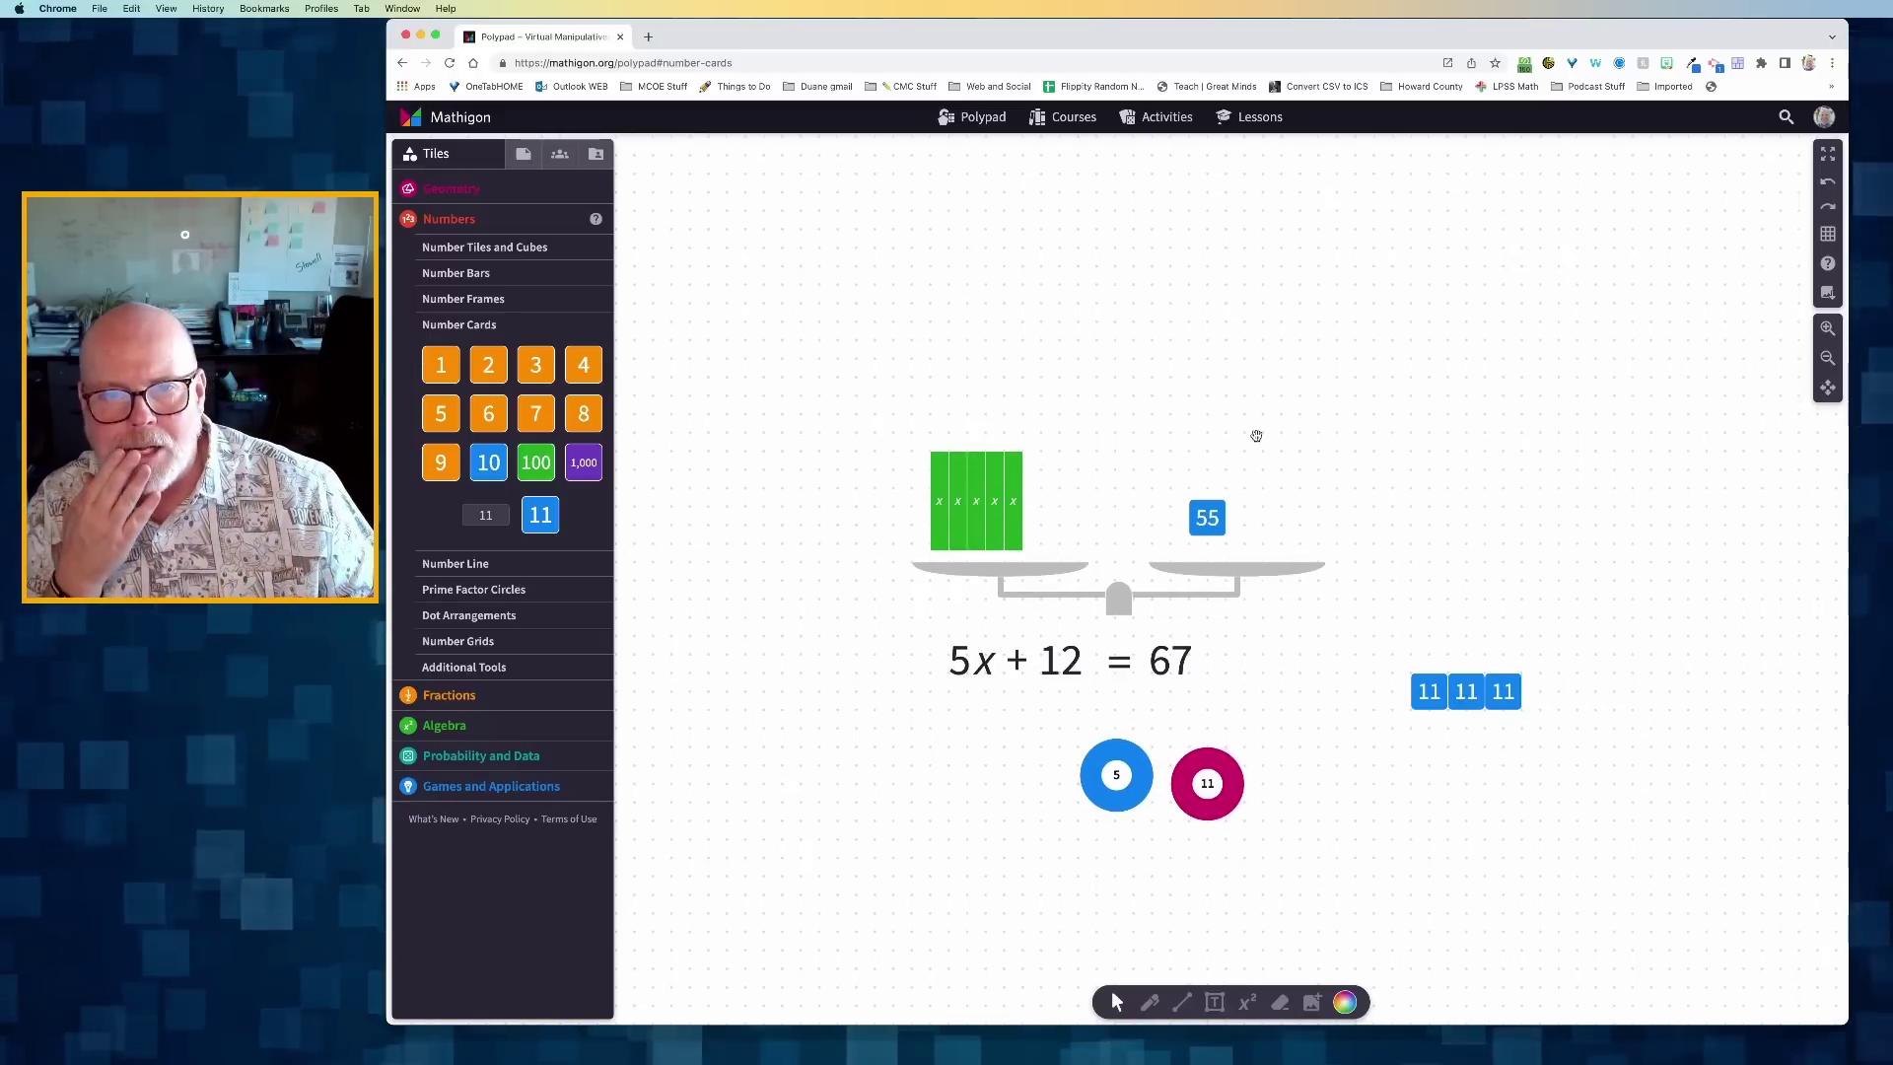
key("ctrl+z")
key("ctrl+z")
key("ctrl+z")
key("ctrl+z")
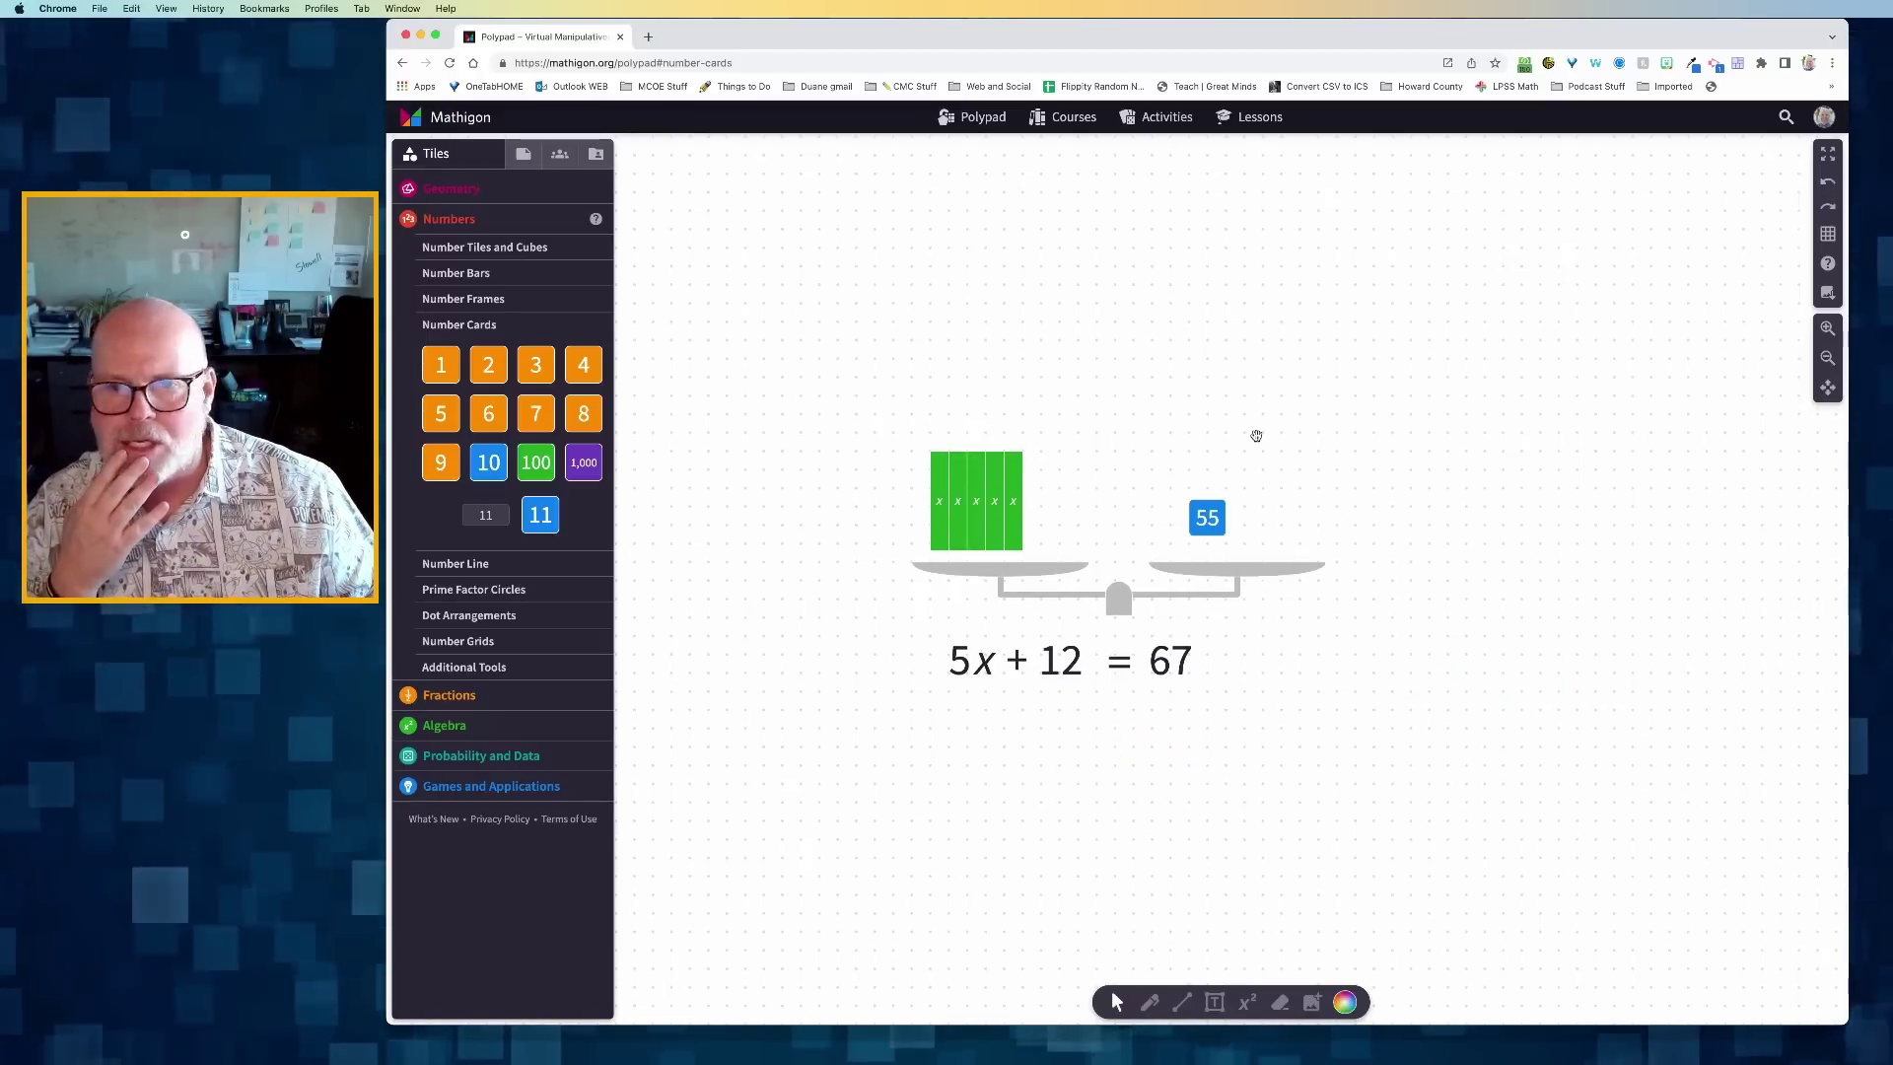
key("ctrl+z")
key("ctrl+z")
key("ctrl+z")
key("ctrl+z")
key("ctrl+z")
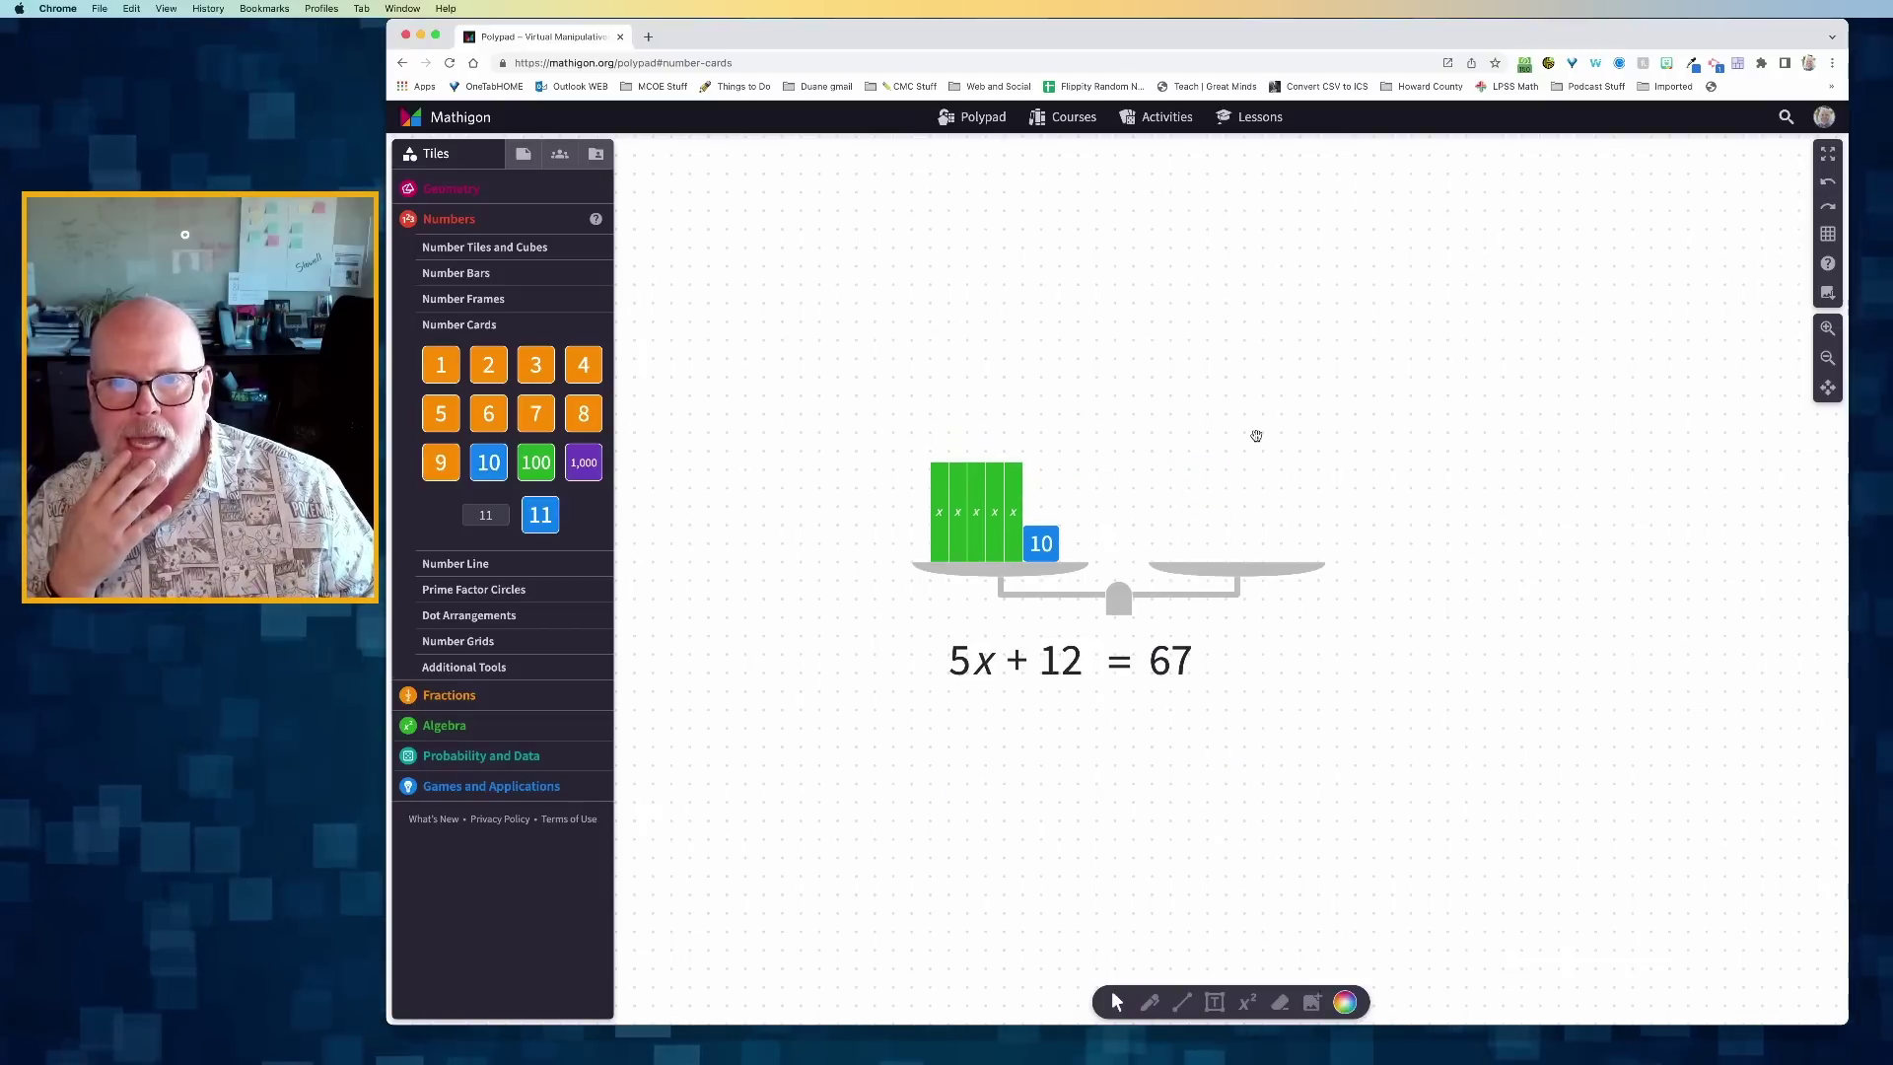
key("ctrl+z")
key("ctrl+z")
key("ctrl+z")
key("ctrl+z")
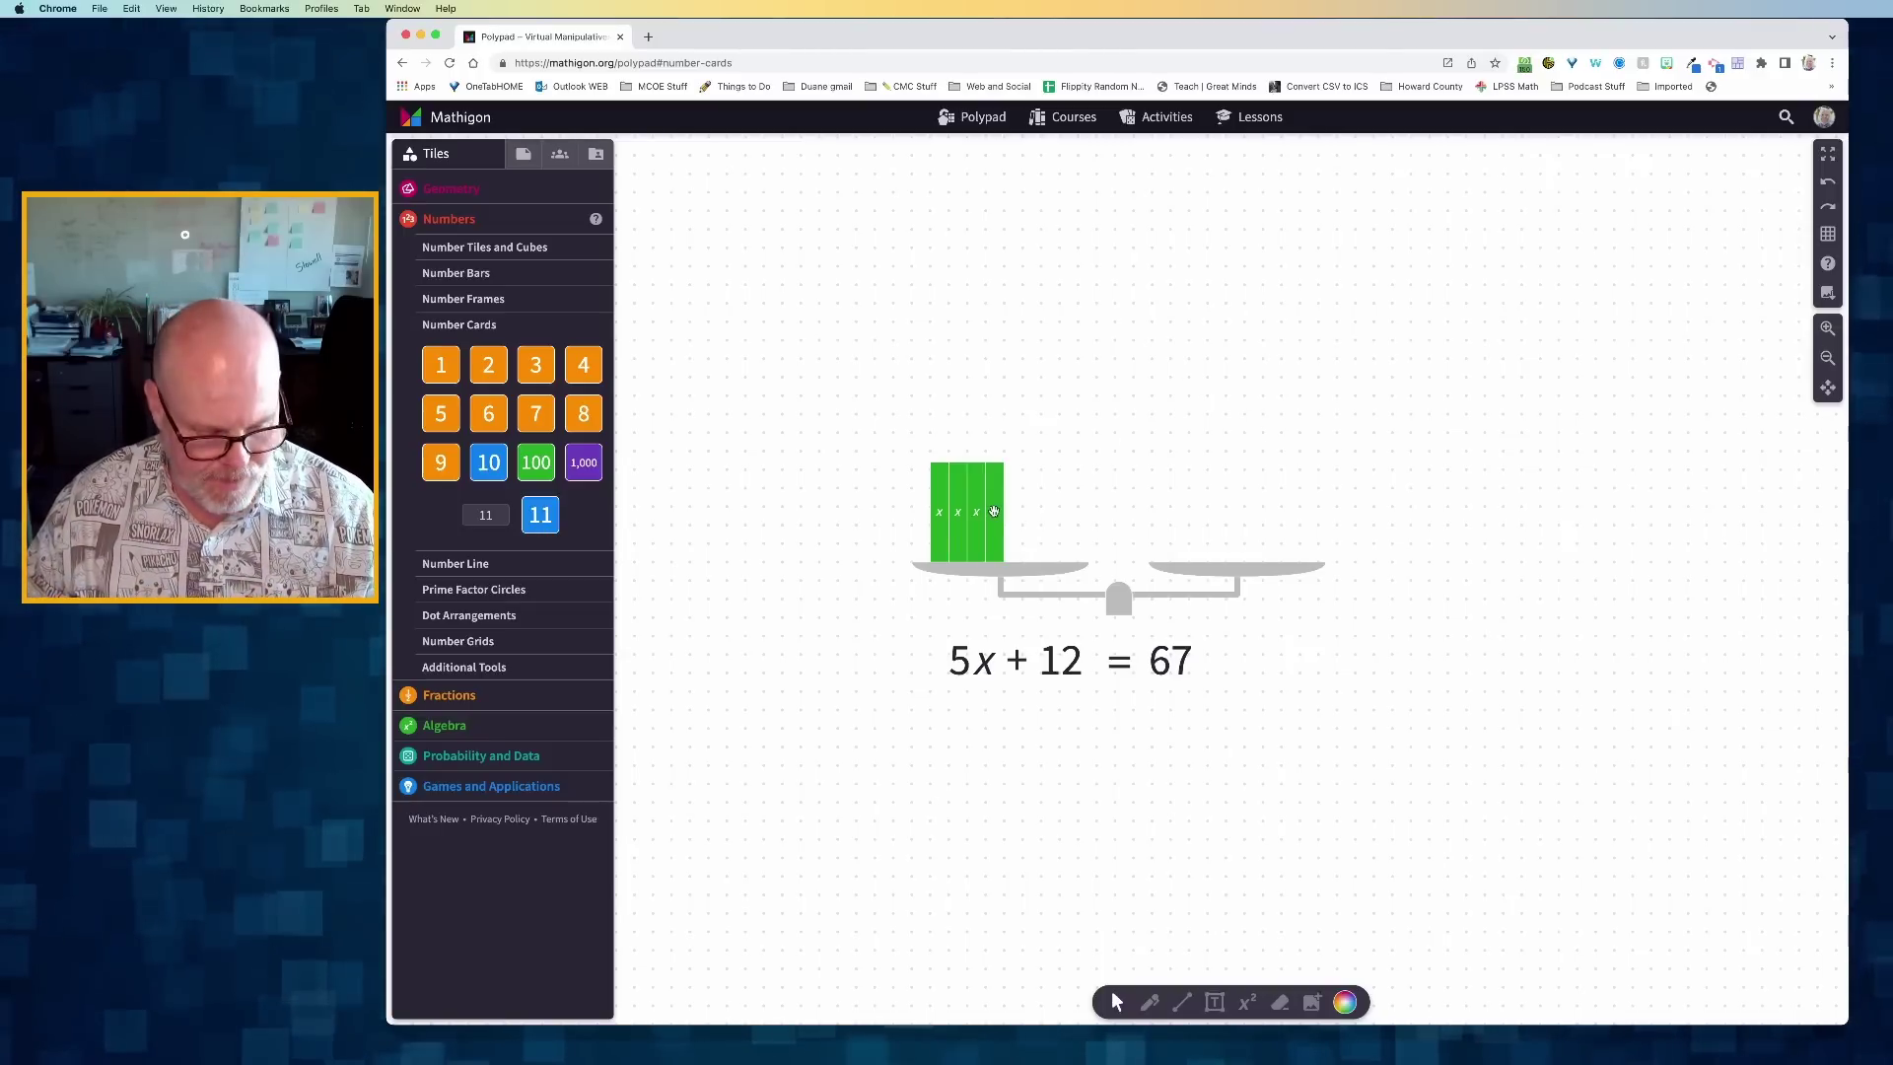
left_click_drag(994, 511, 1016, 511)
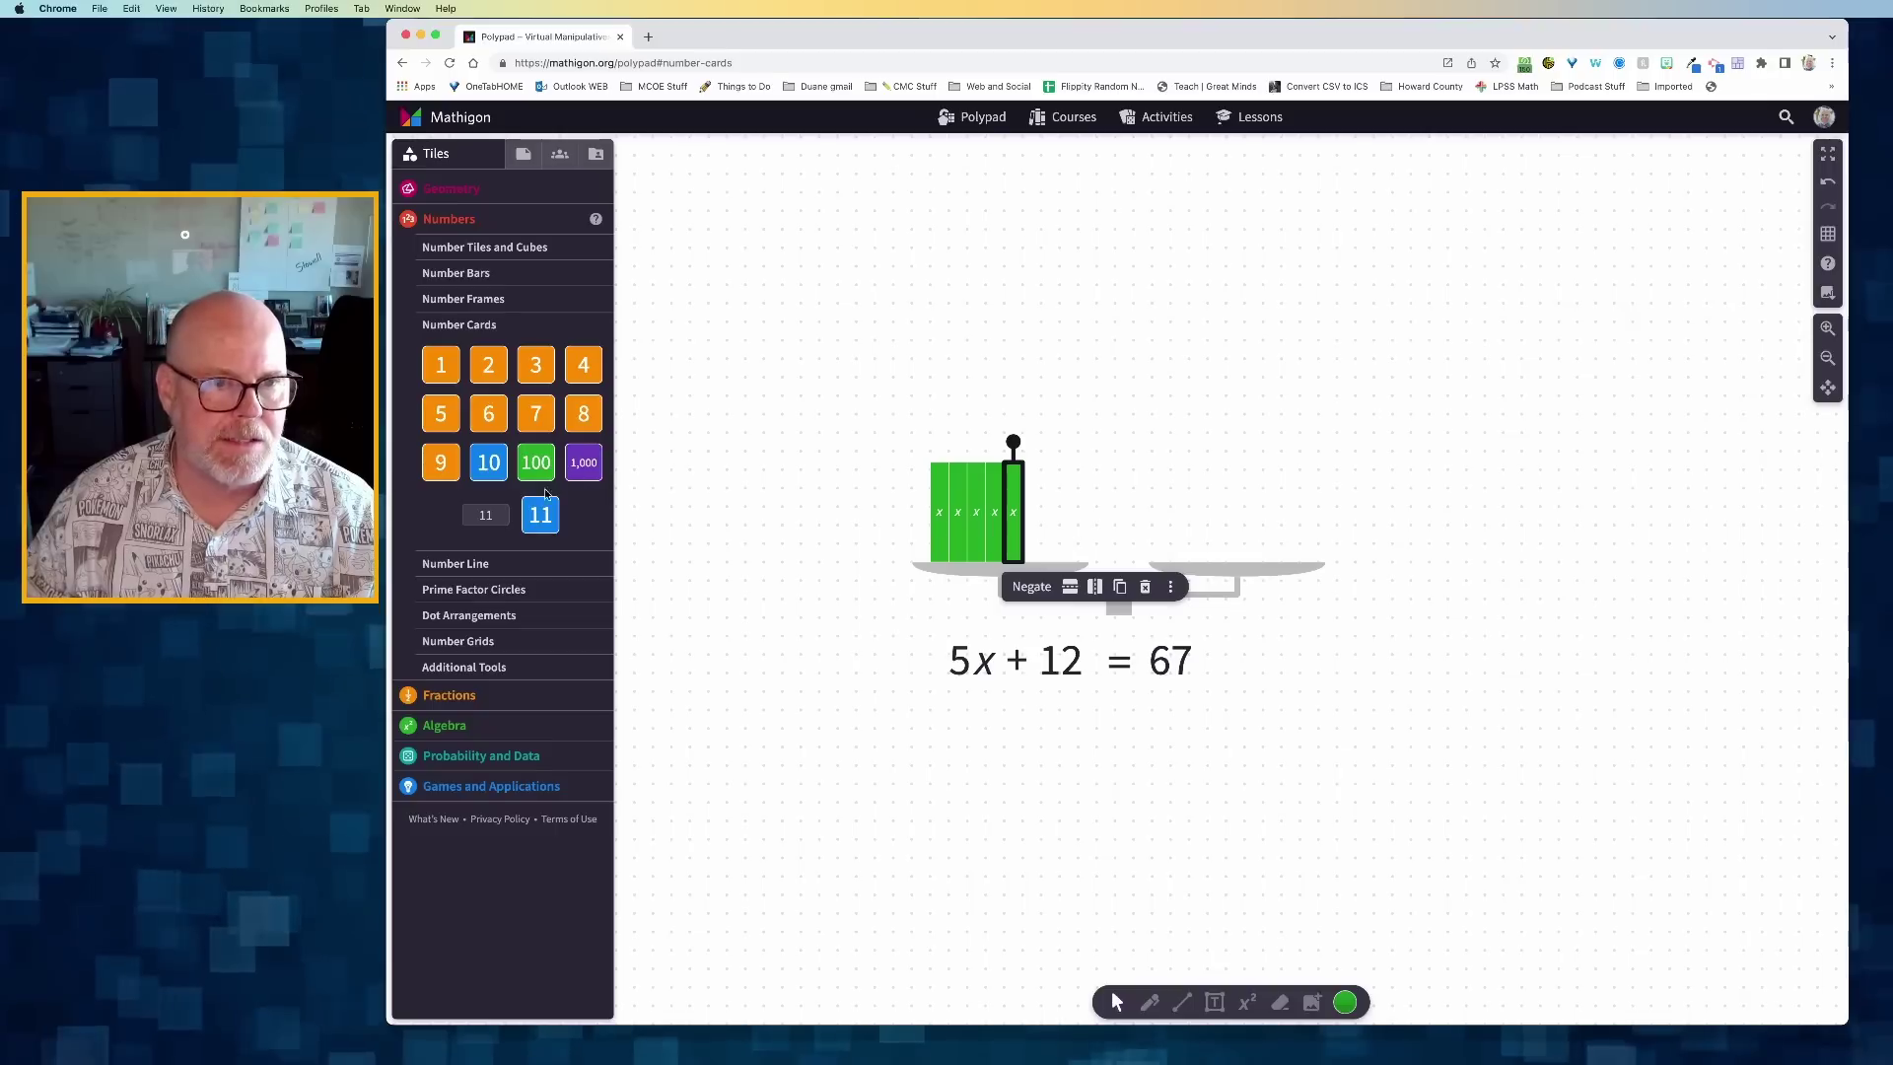
Step: Place a 12 card beside the x tiles and a 67 card on the right pan
left_click(477, 513)
key("Up")
left_click_drag(533, 523, 1052, 532)
double_click(486, 513)
type("67")
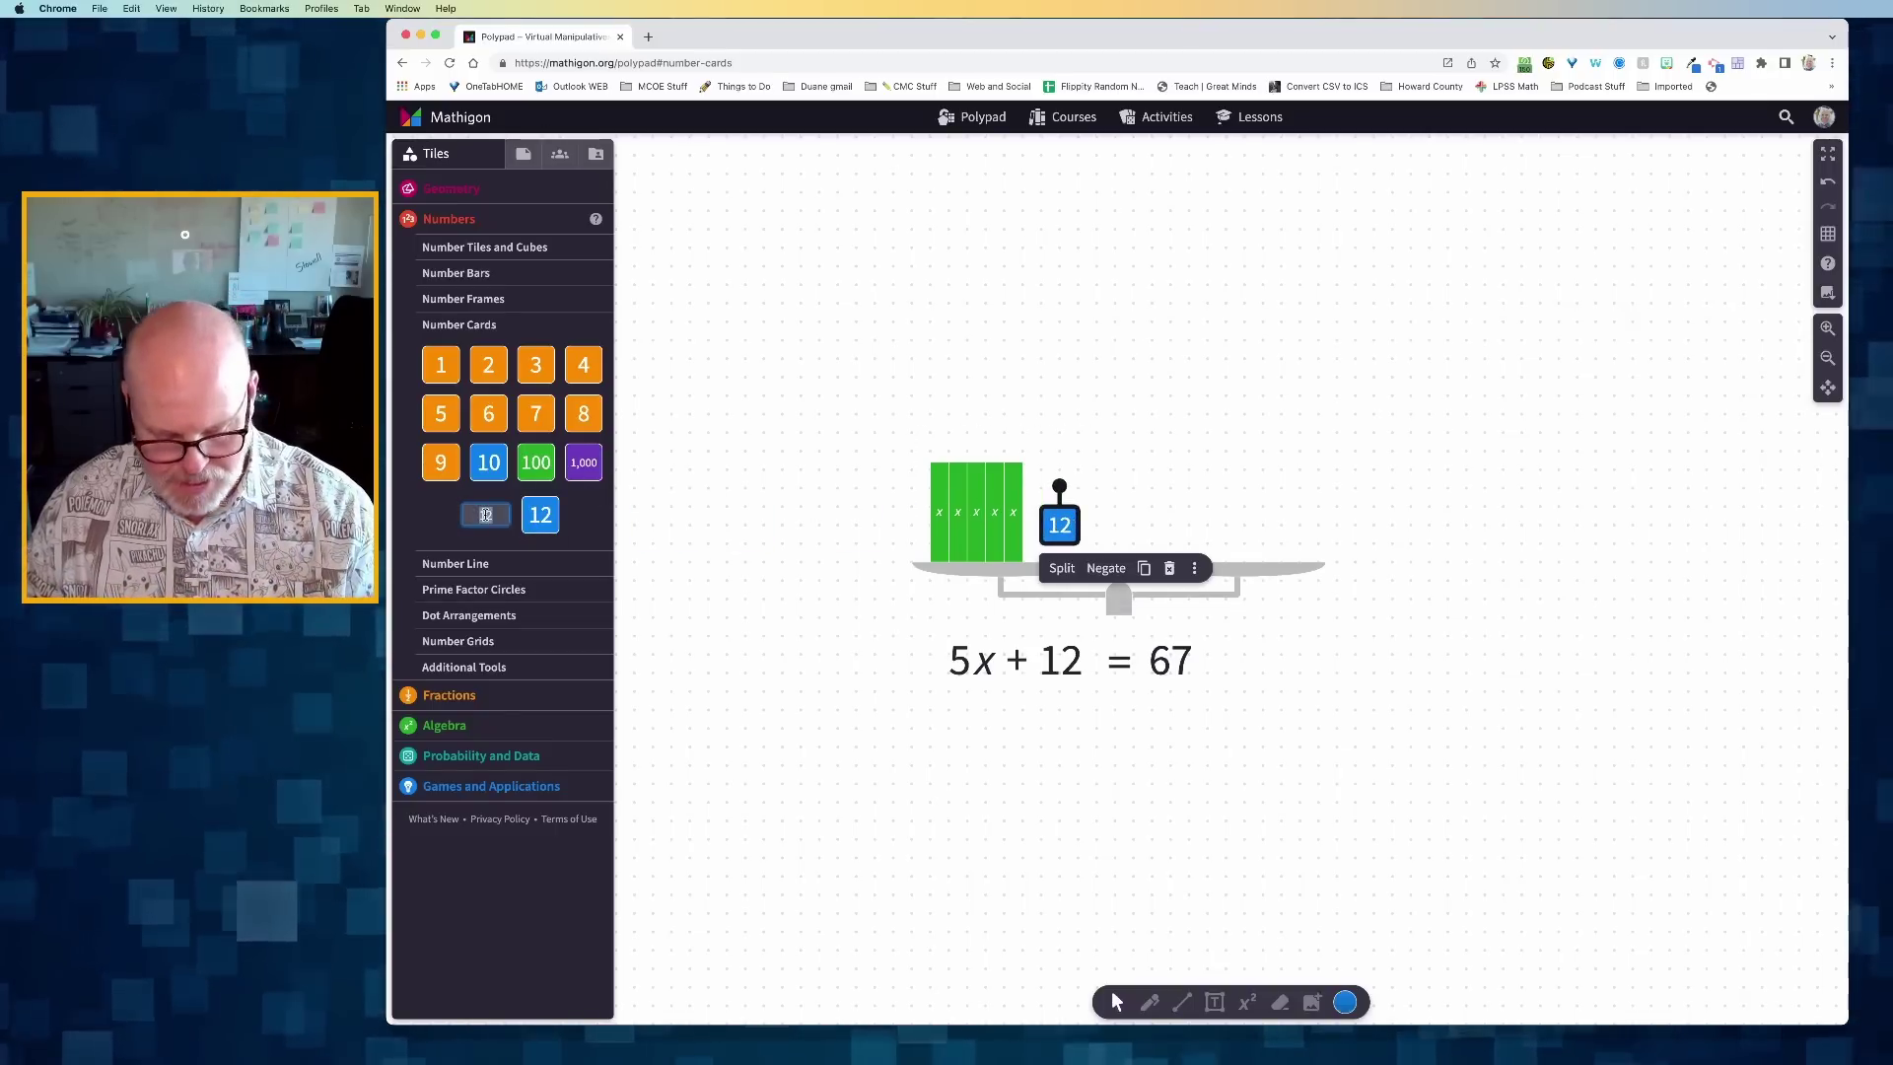
left_click_drag(540, 515, 1225, 523)
left_click(1049, 609)
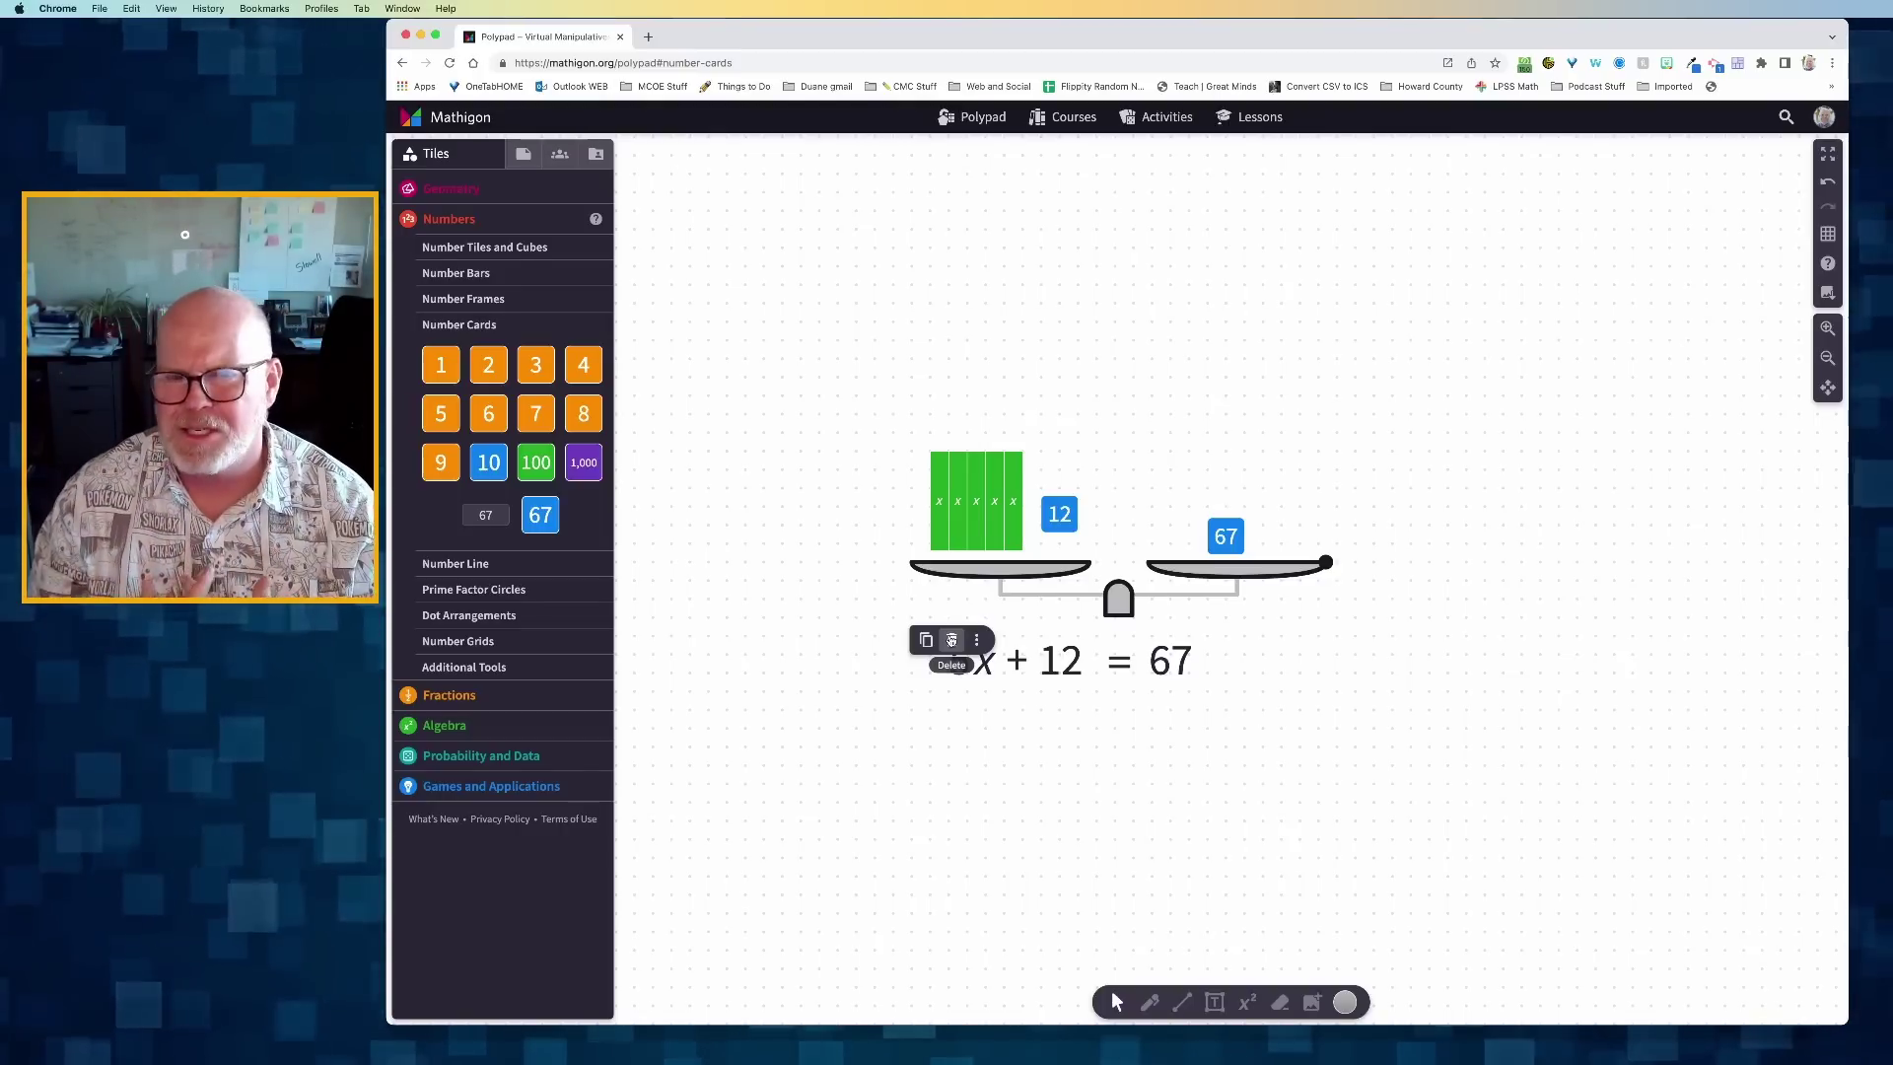
left_click(1152, 770)
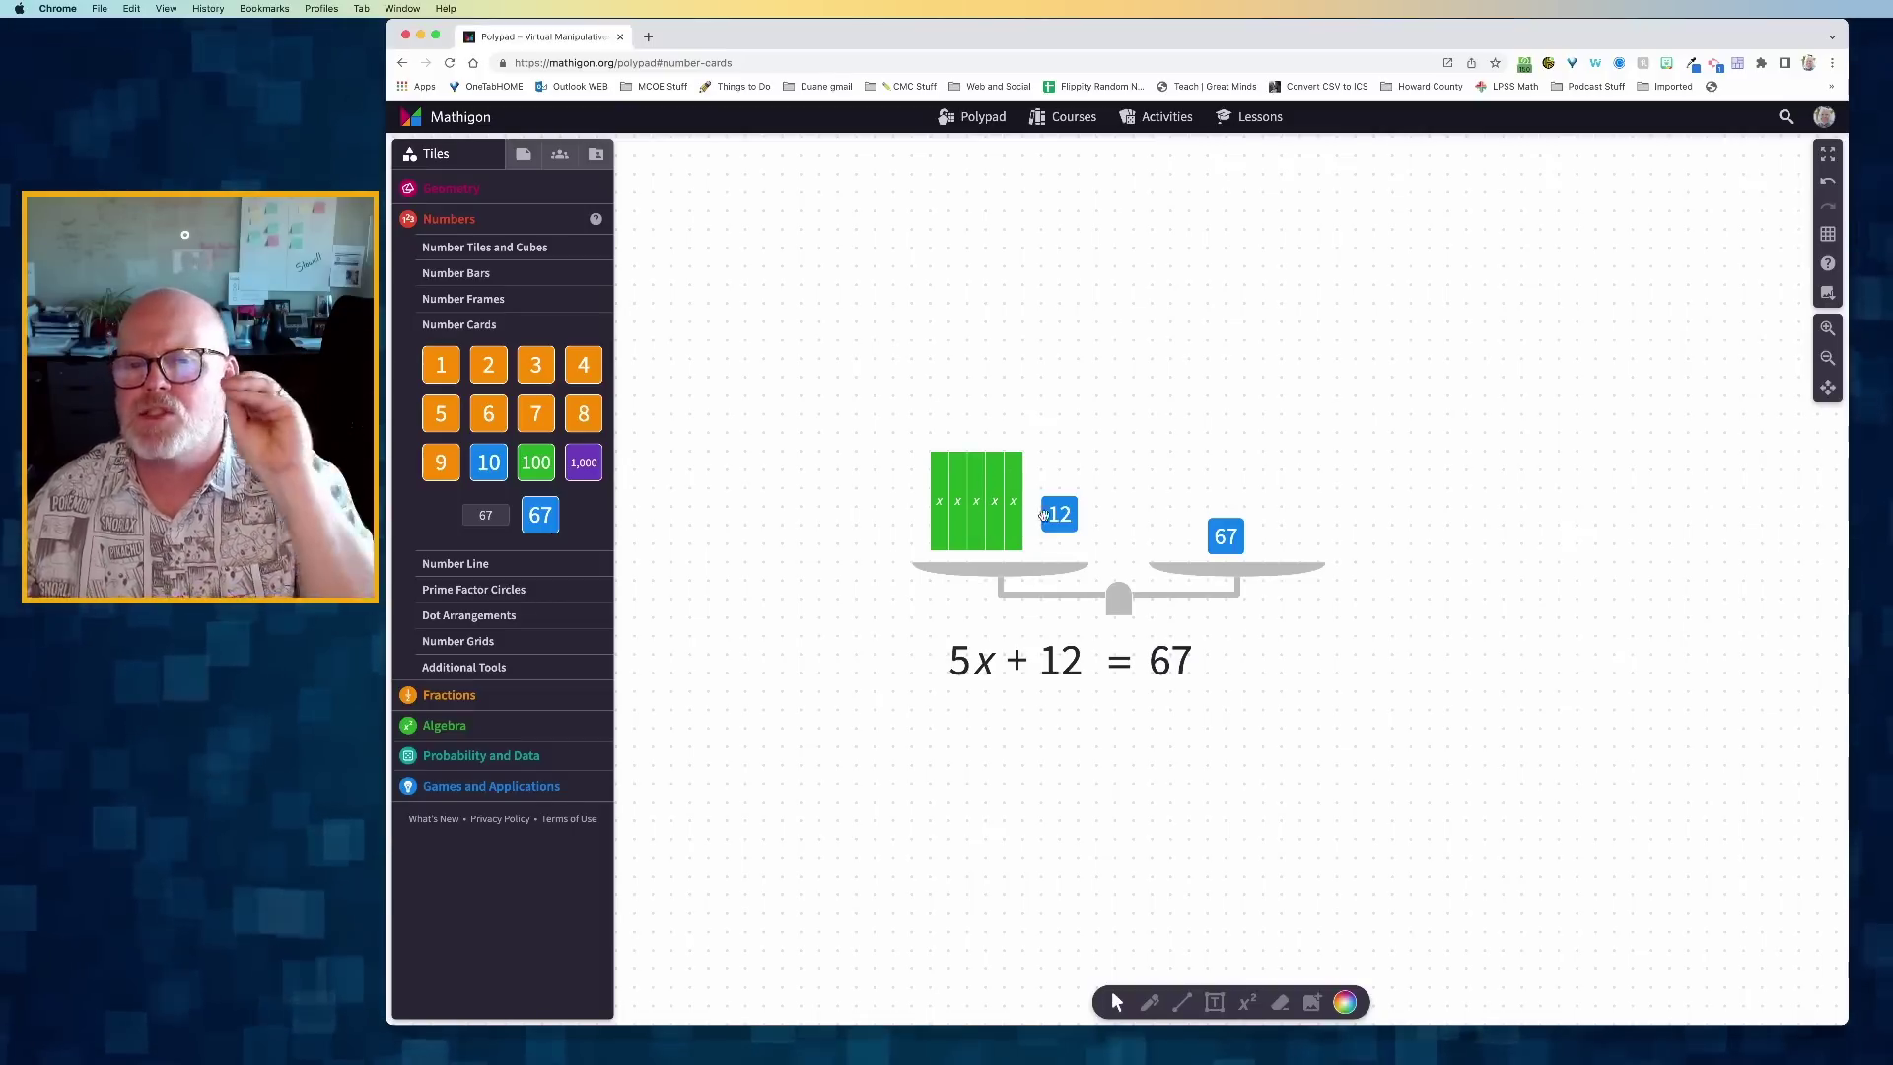
Step: Create a 12 number card and a 55 number card below the balance
left_click(1227, 533)
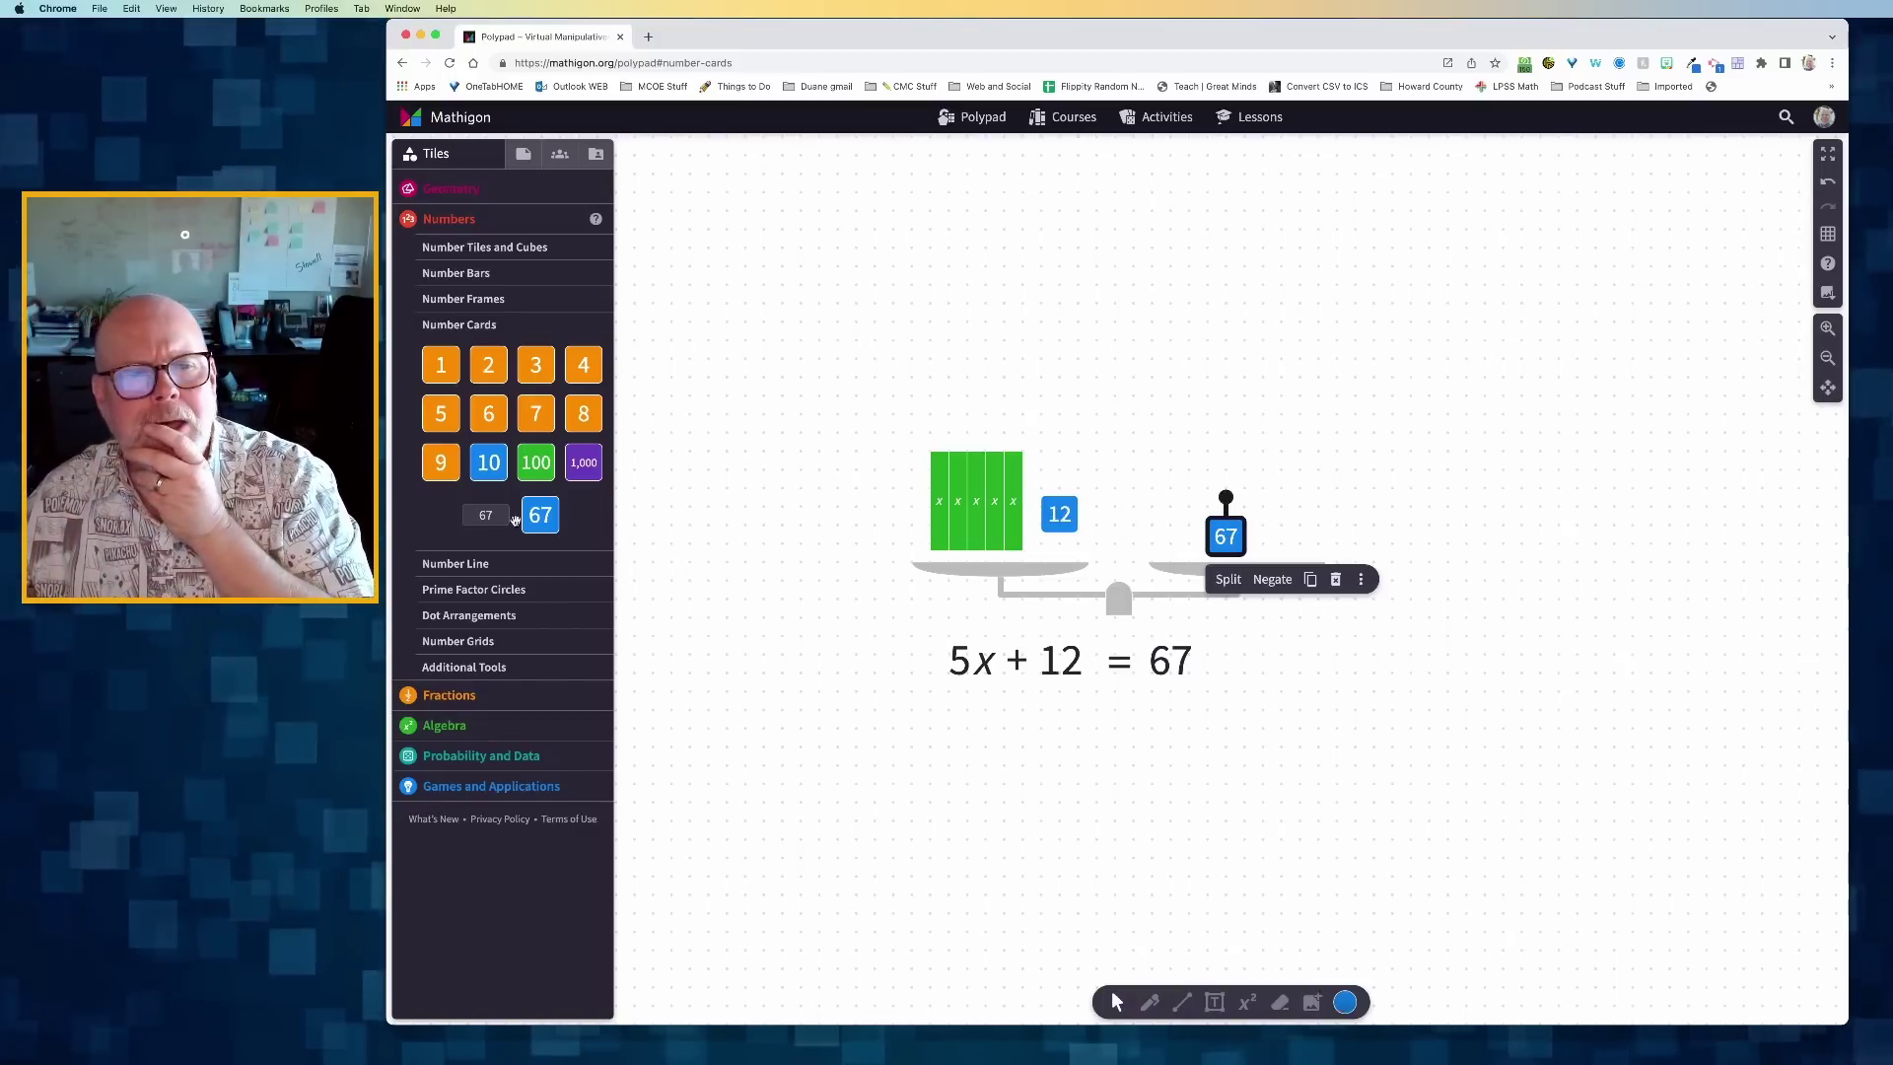
left_click_drag(503, 514, 482, 511)
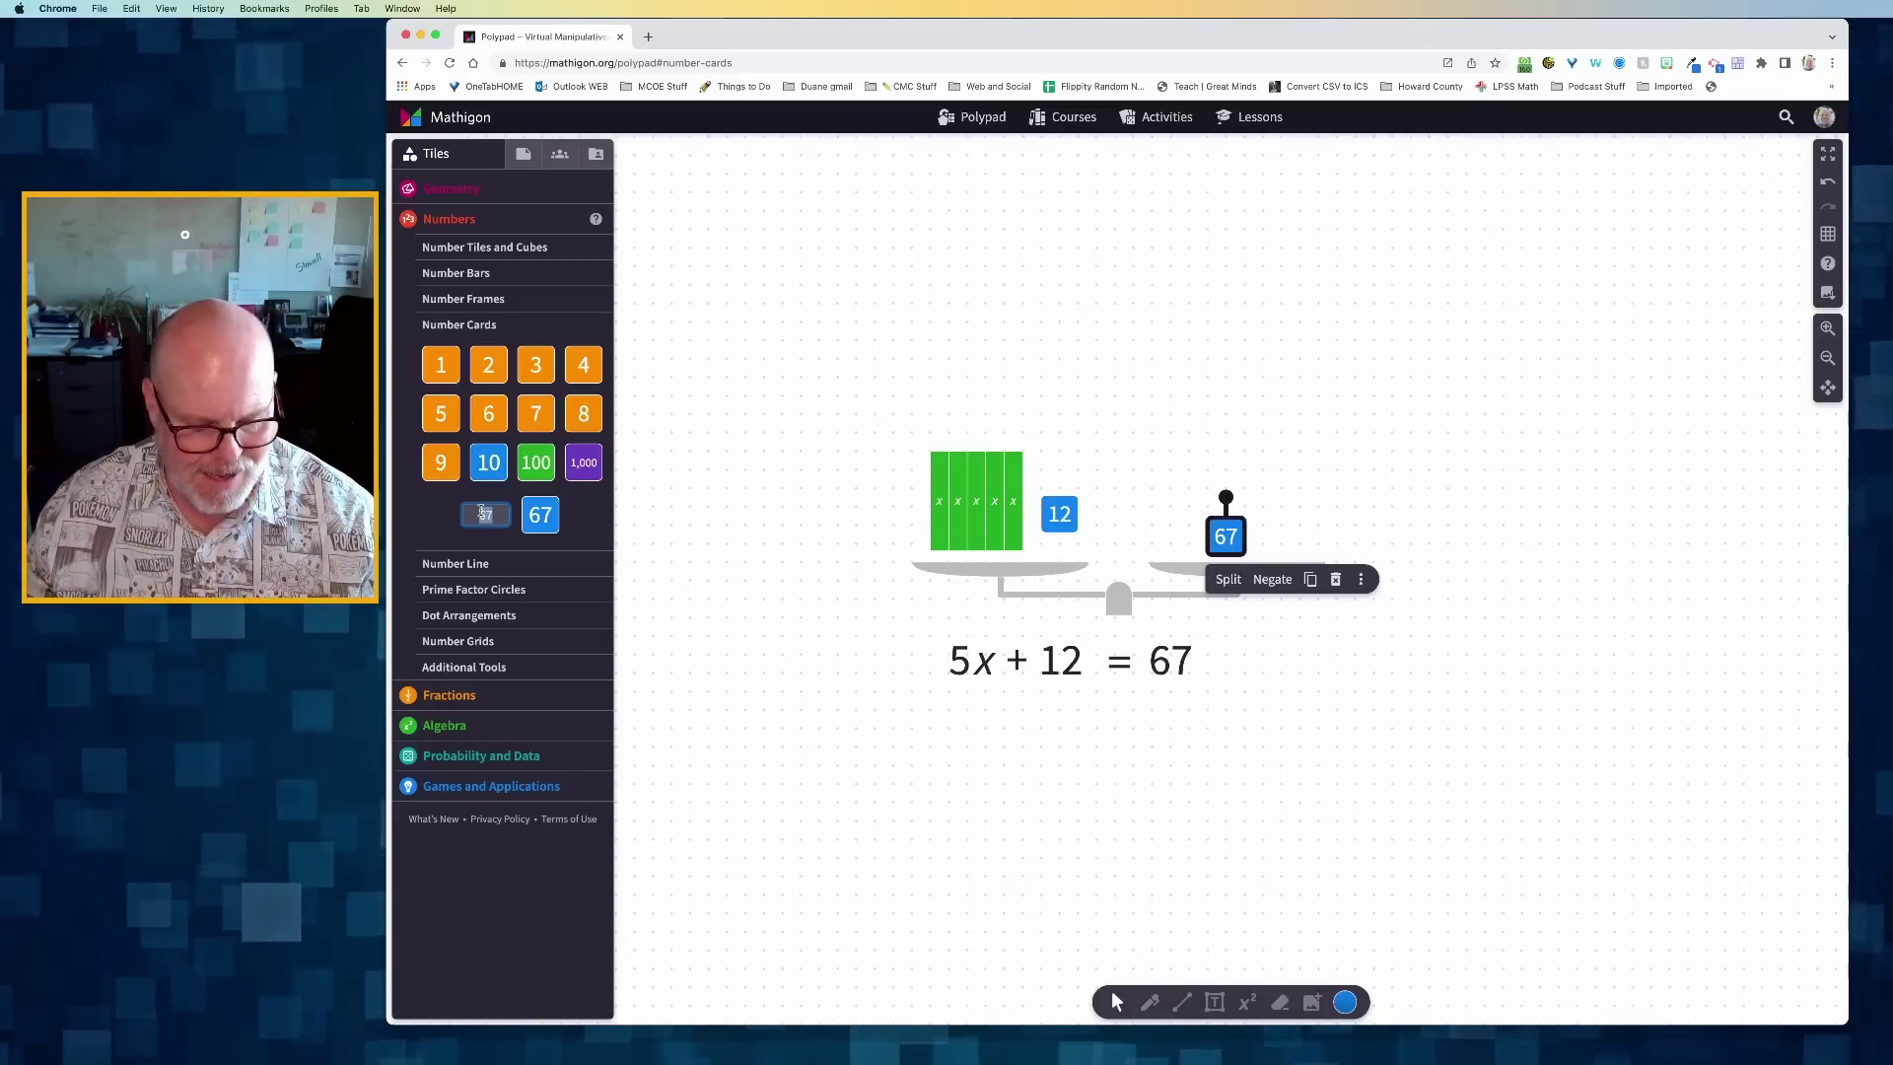
type("12")
left_click_drag(540, 515, 1280, 769)
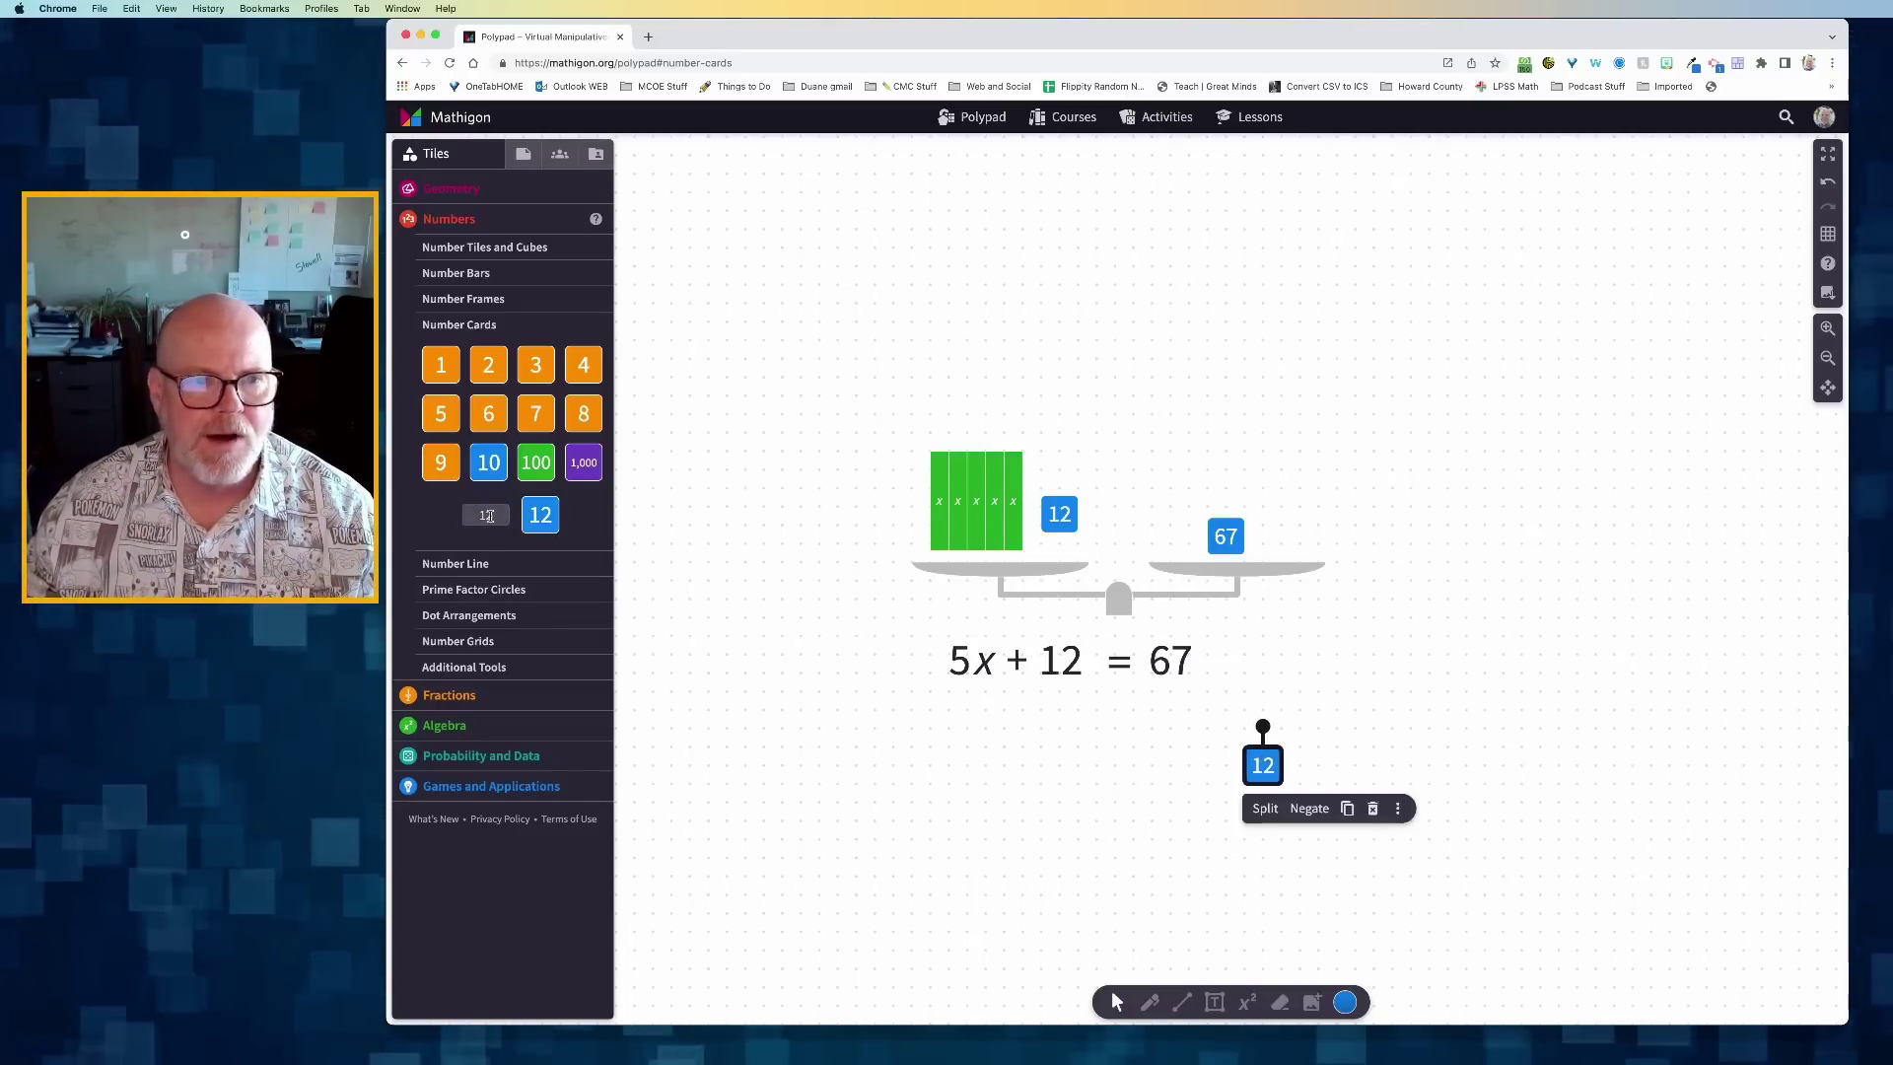
double_click(488, 515)
type("55")
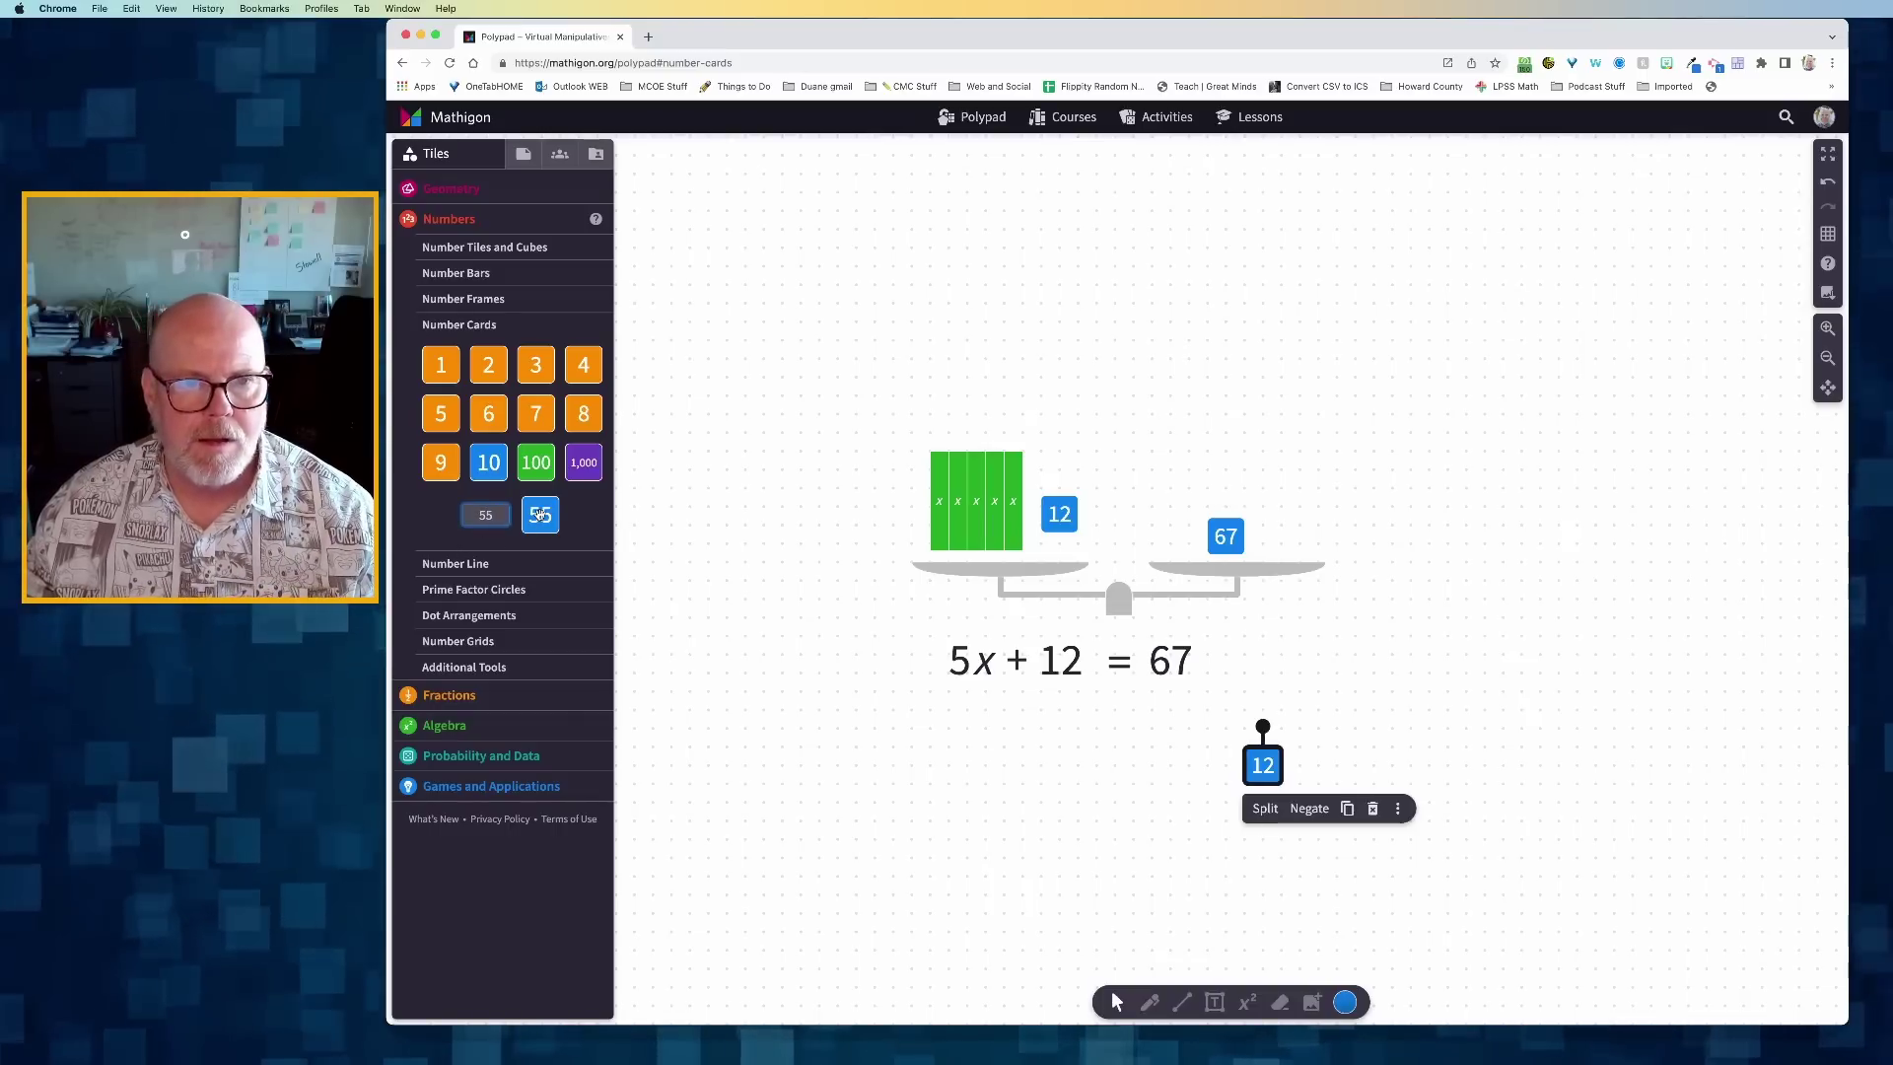
left_click_drag(540, 514, 1207, 766)
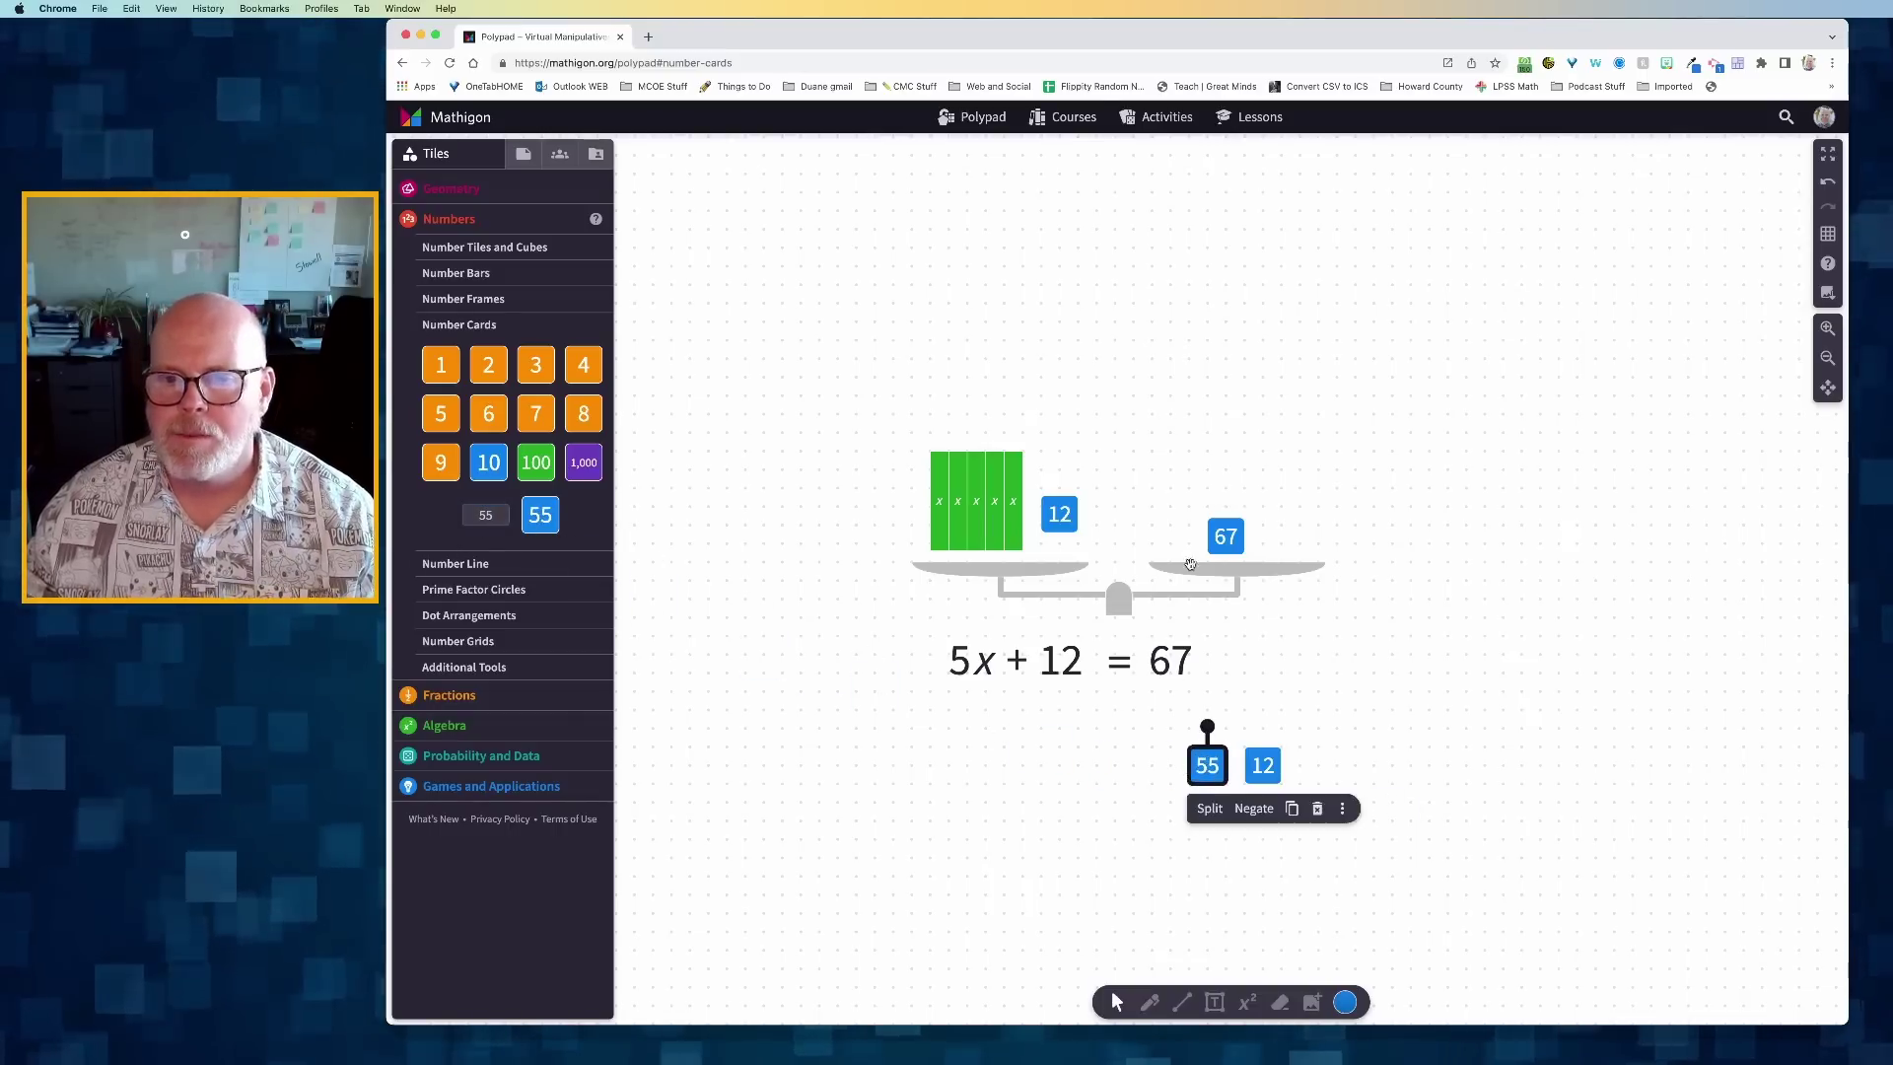
Step: Move the 67 card off the right pan and place the 55 and 12 cards there
left_click_drag(1226, 538, 1559, 710)
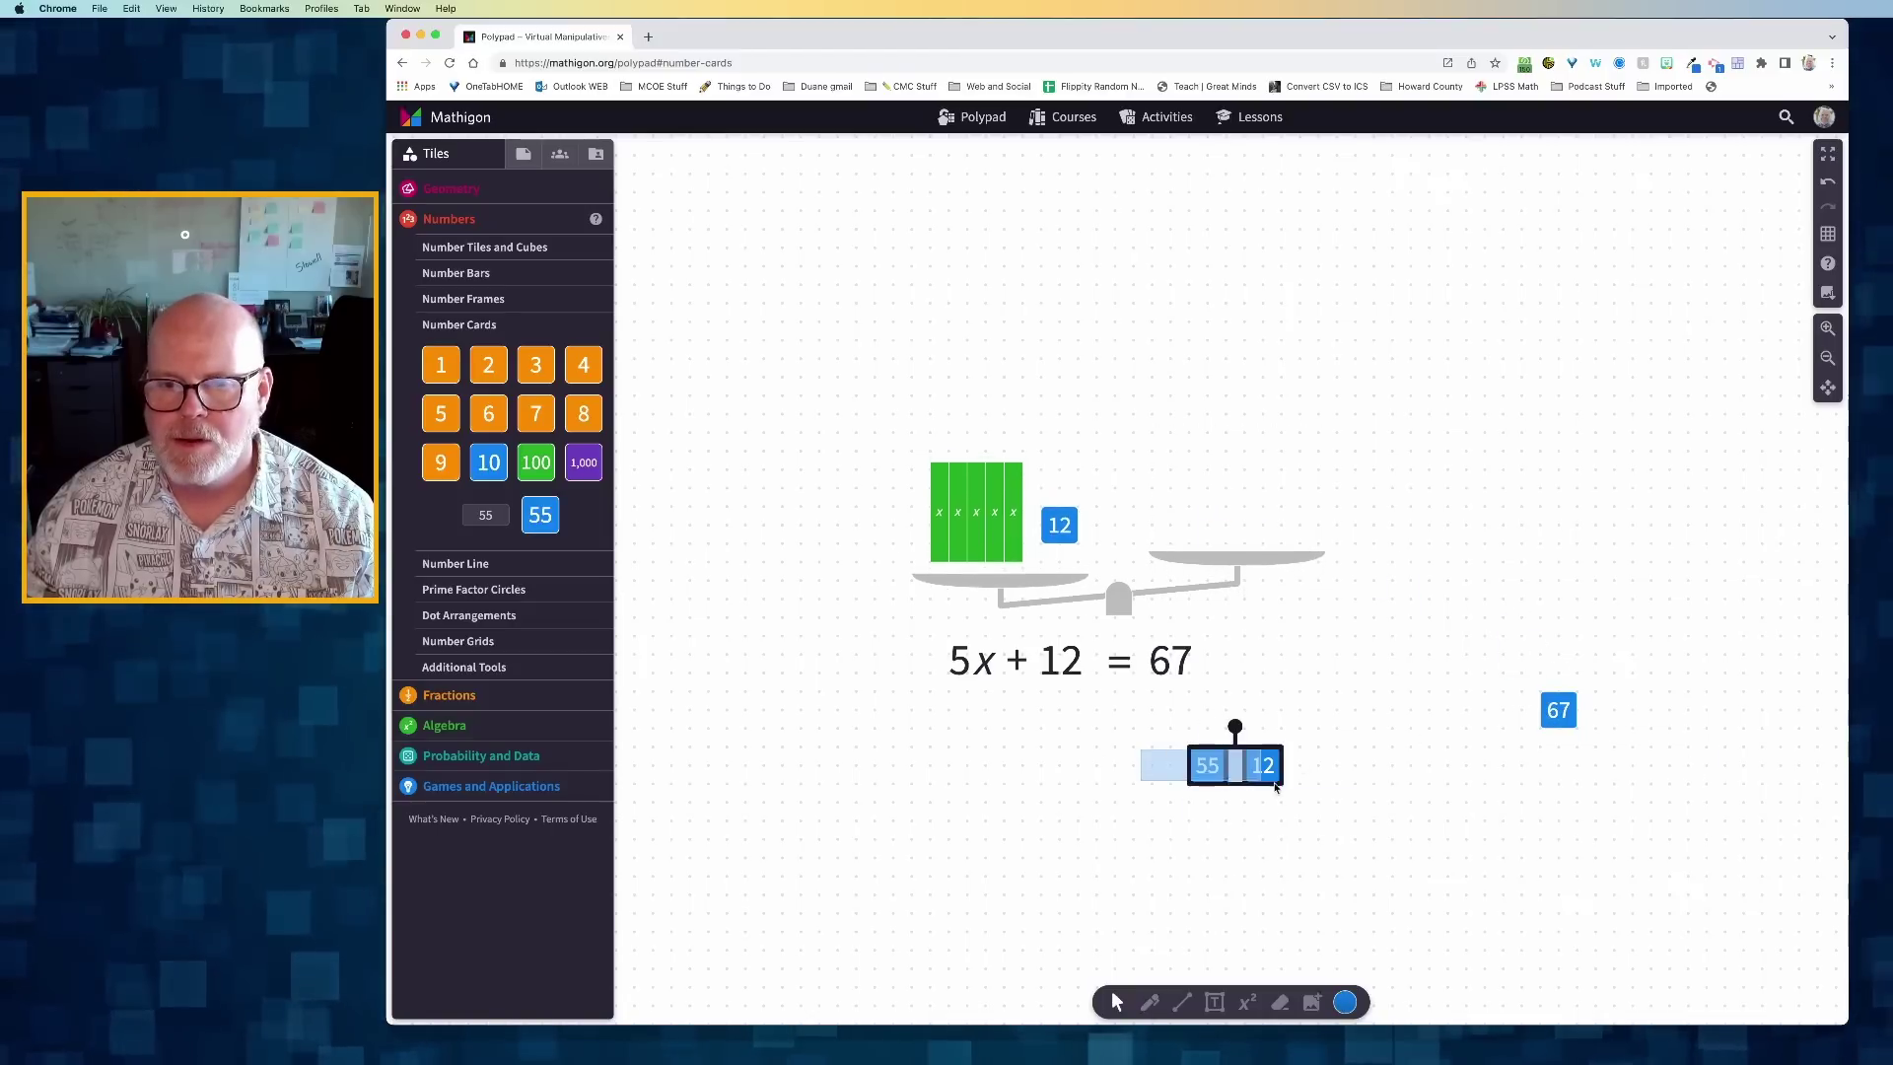
left_click_drag(1275, 786, 1248, 523)
left_click(1281, 744)
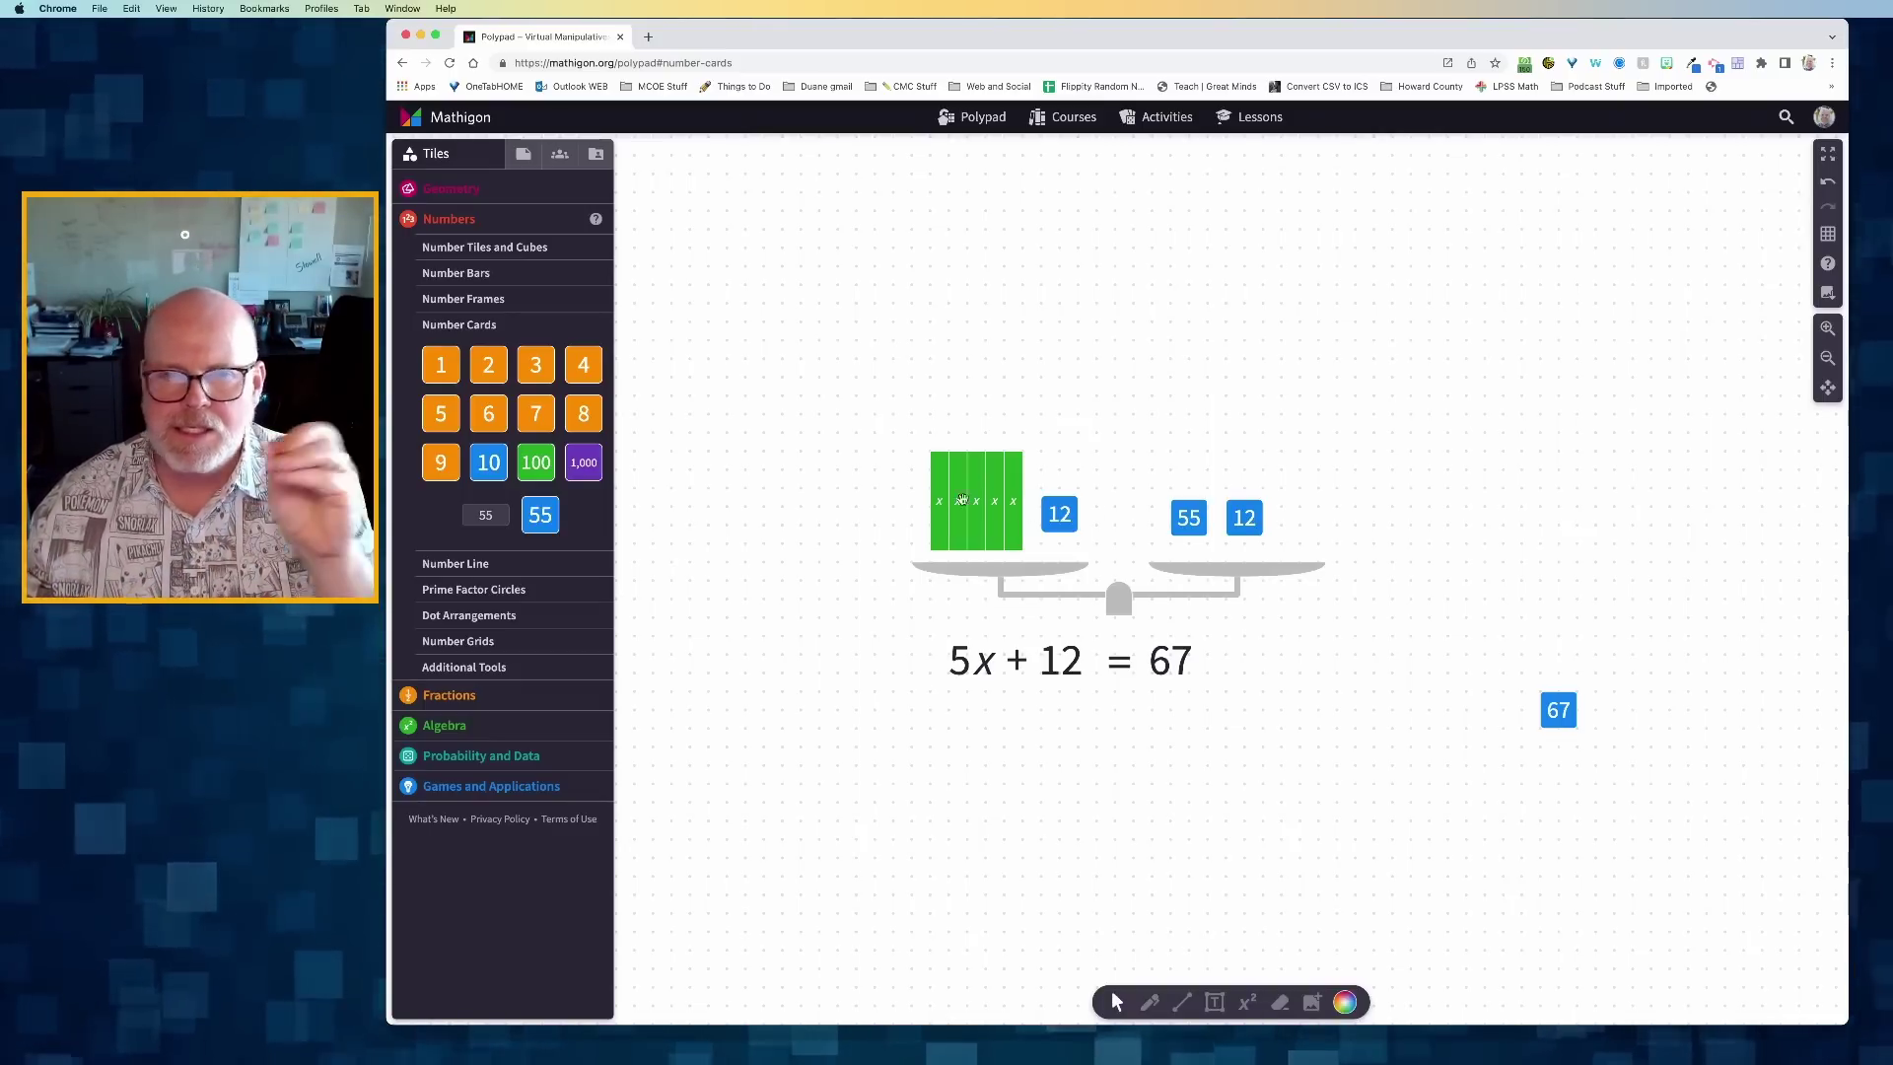
scroll(1000, 498, "right", 1)
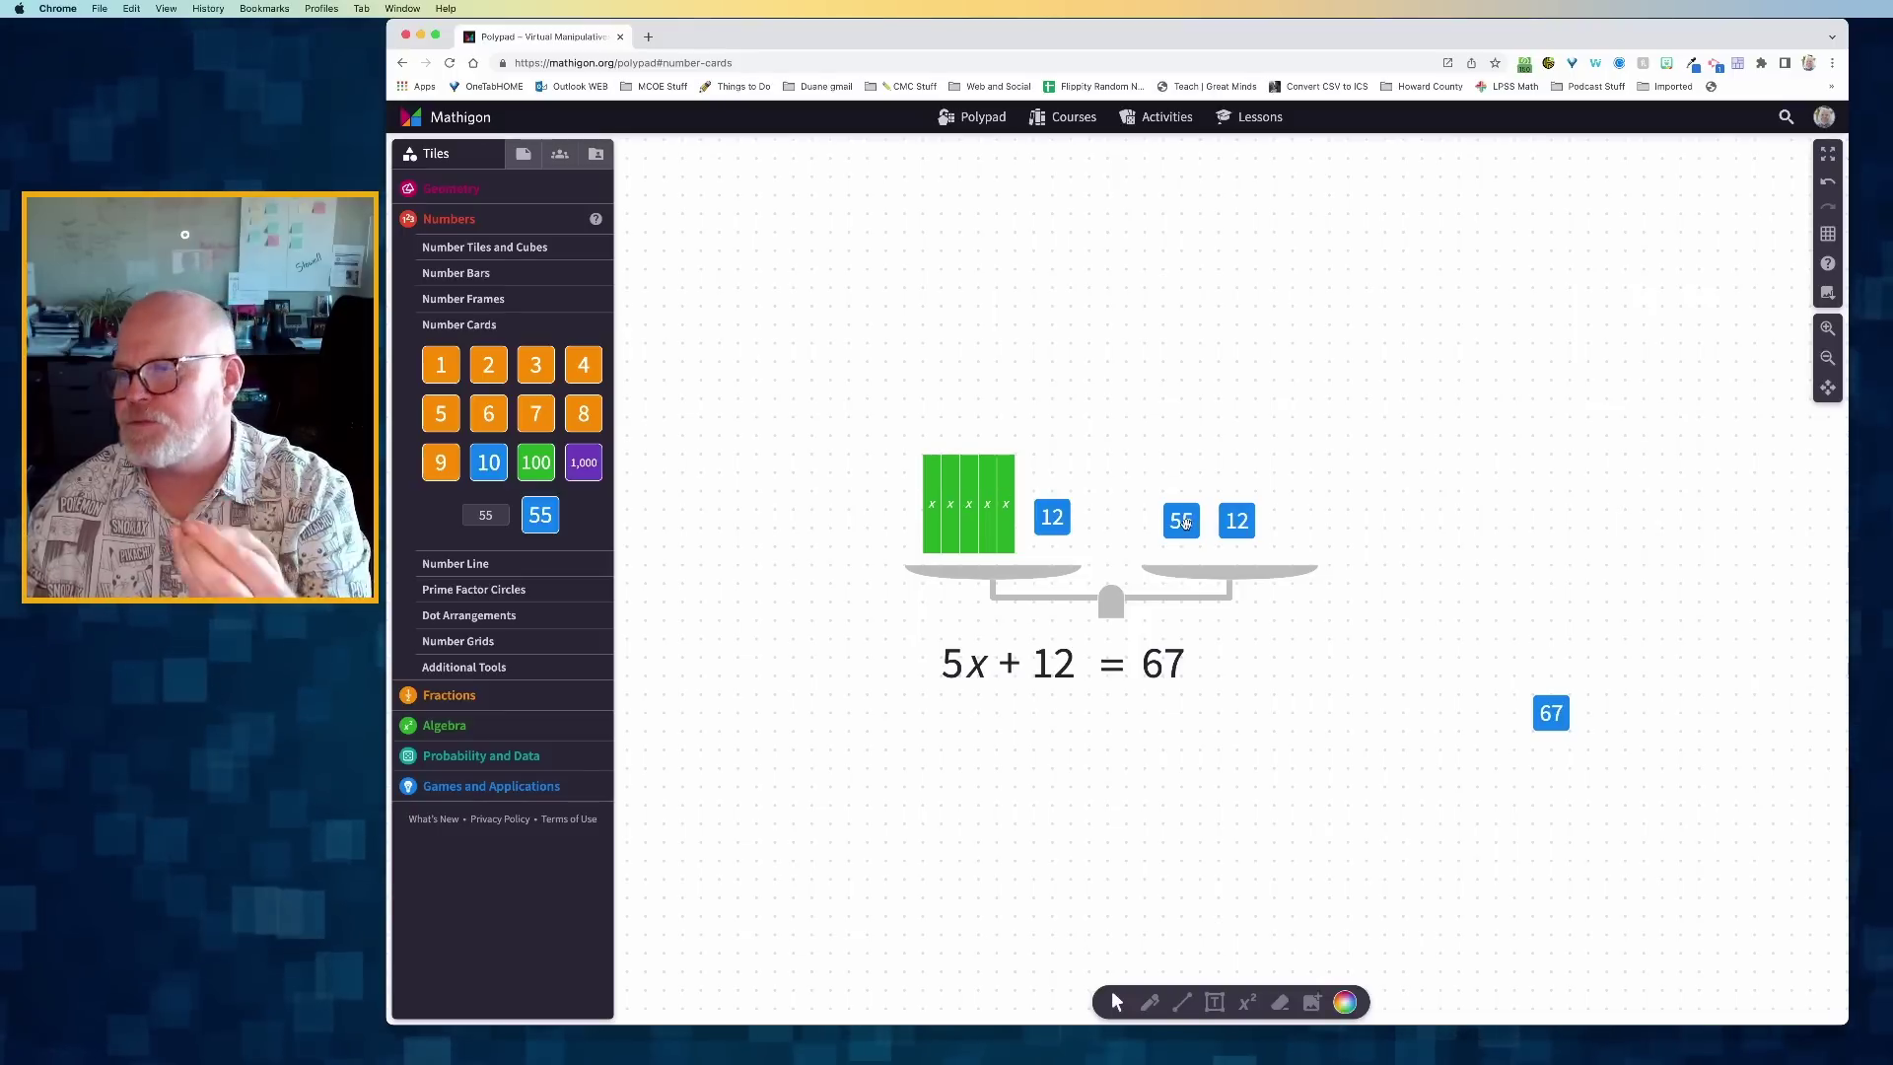
scroll(1186, 522, "right", 1)
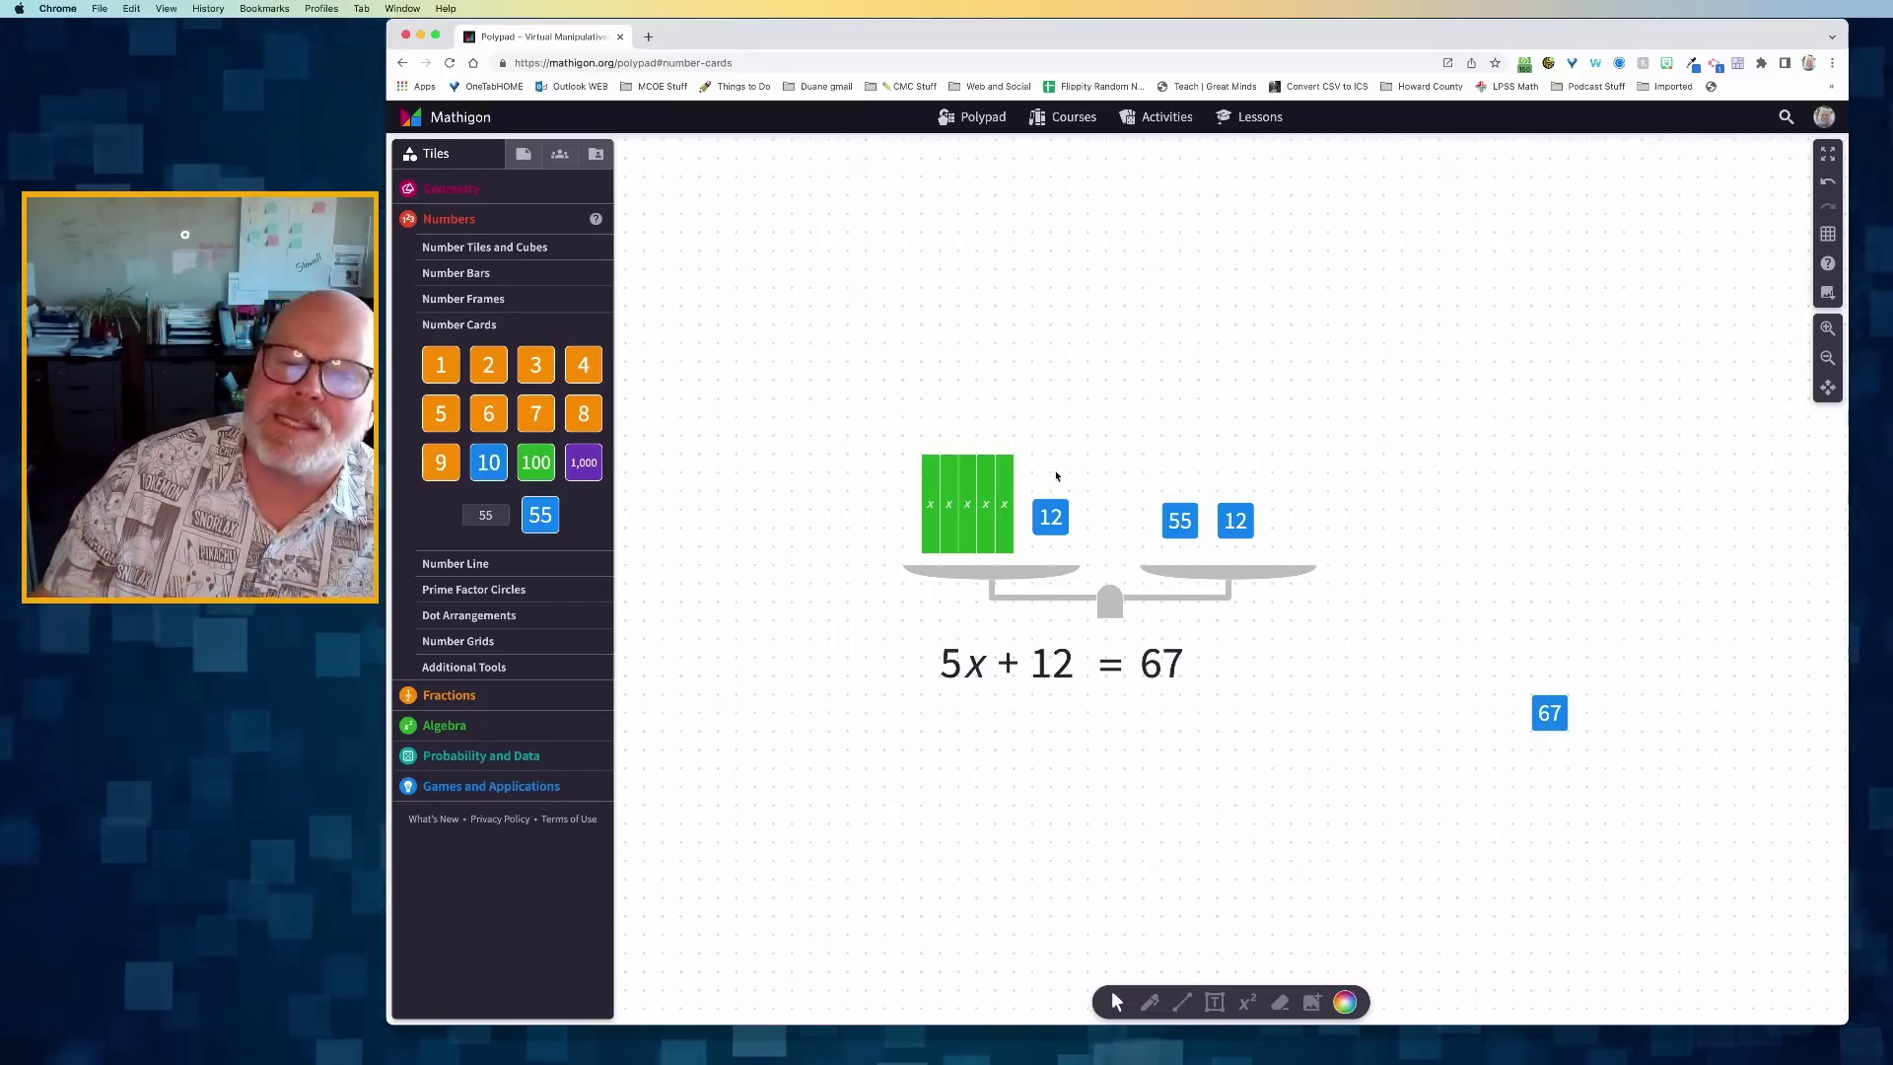
Step: Take the 12 card off each pan and group both 12s with the 67 card
left_click(1052, 532)
left_click_drag(1052, 537, 1347, 789)
left_click_drag(1235, 530, 1442, 730)
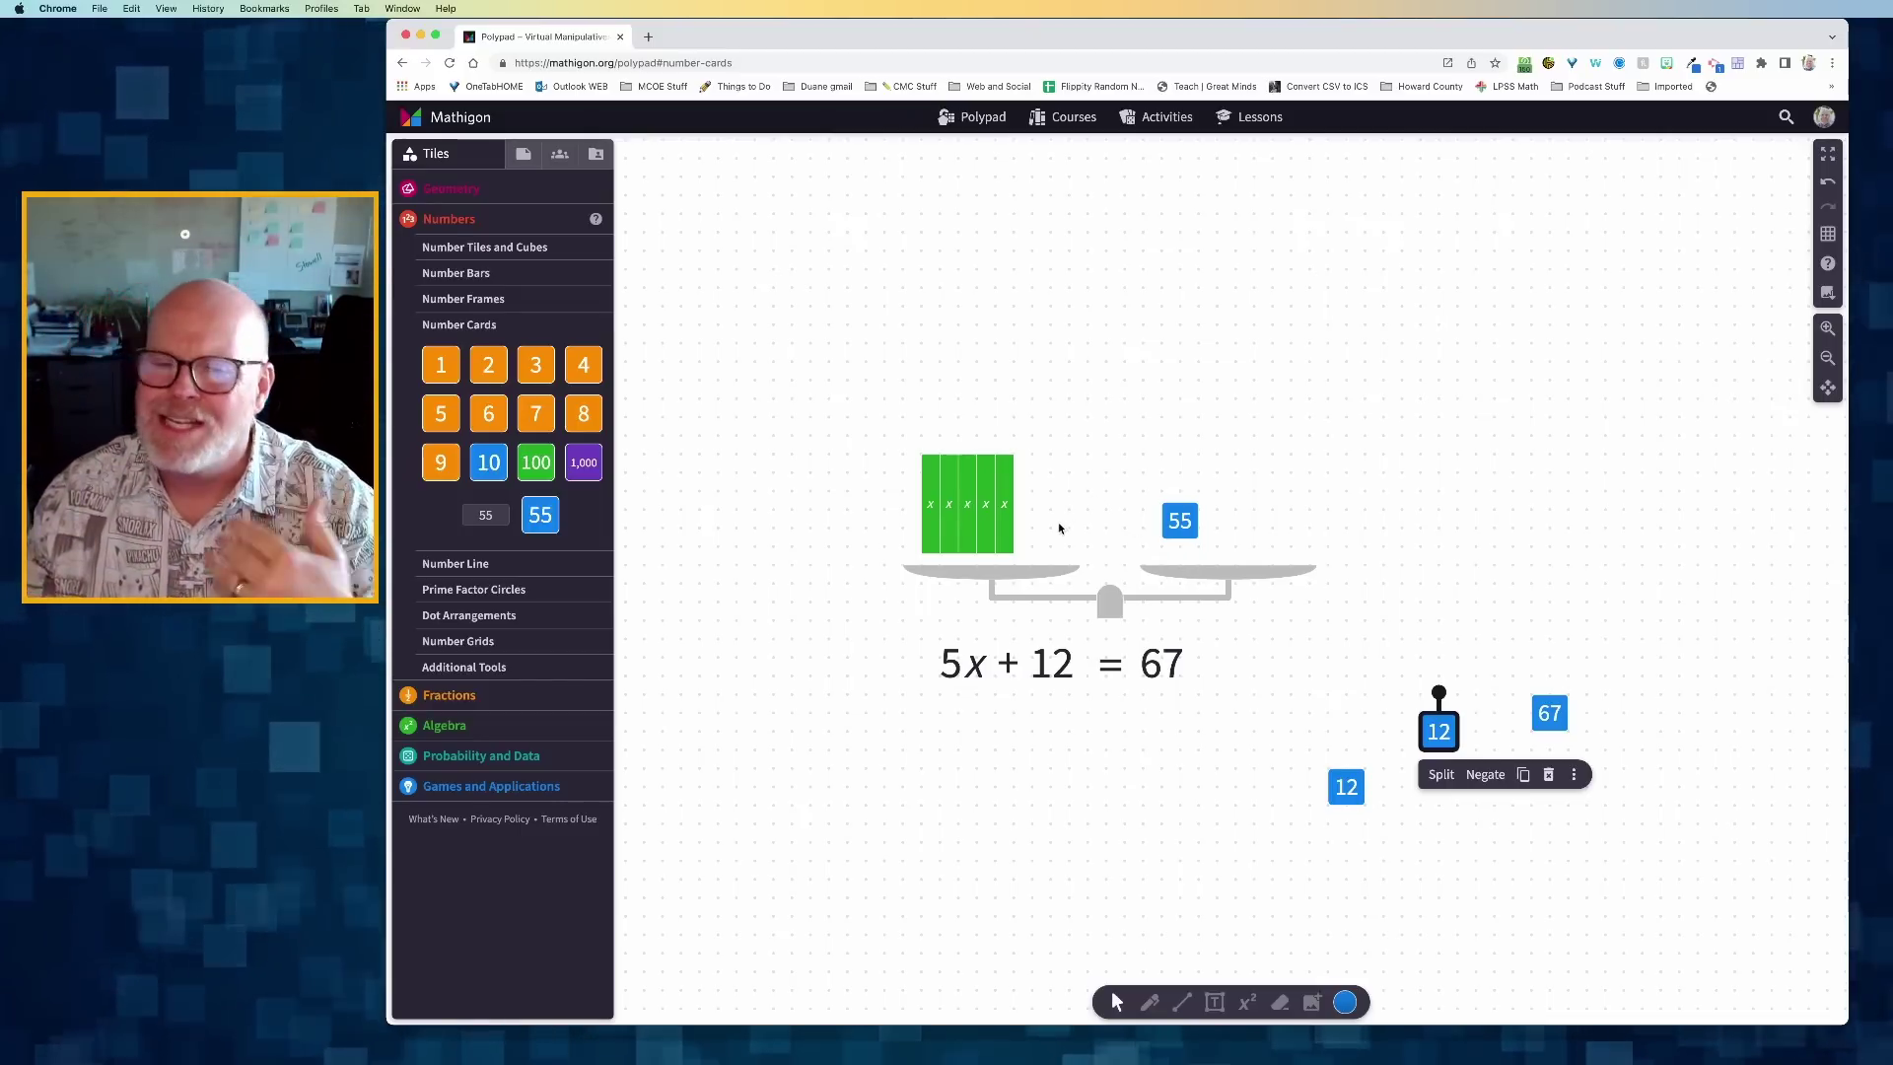
left_click_drag(1292, 808, 1645, 520)
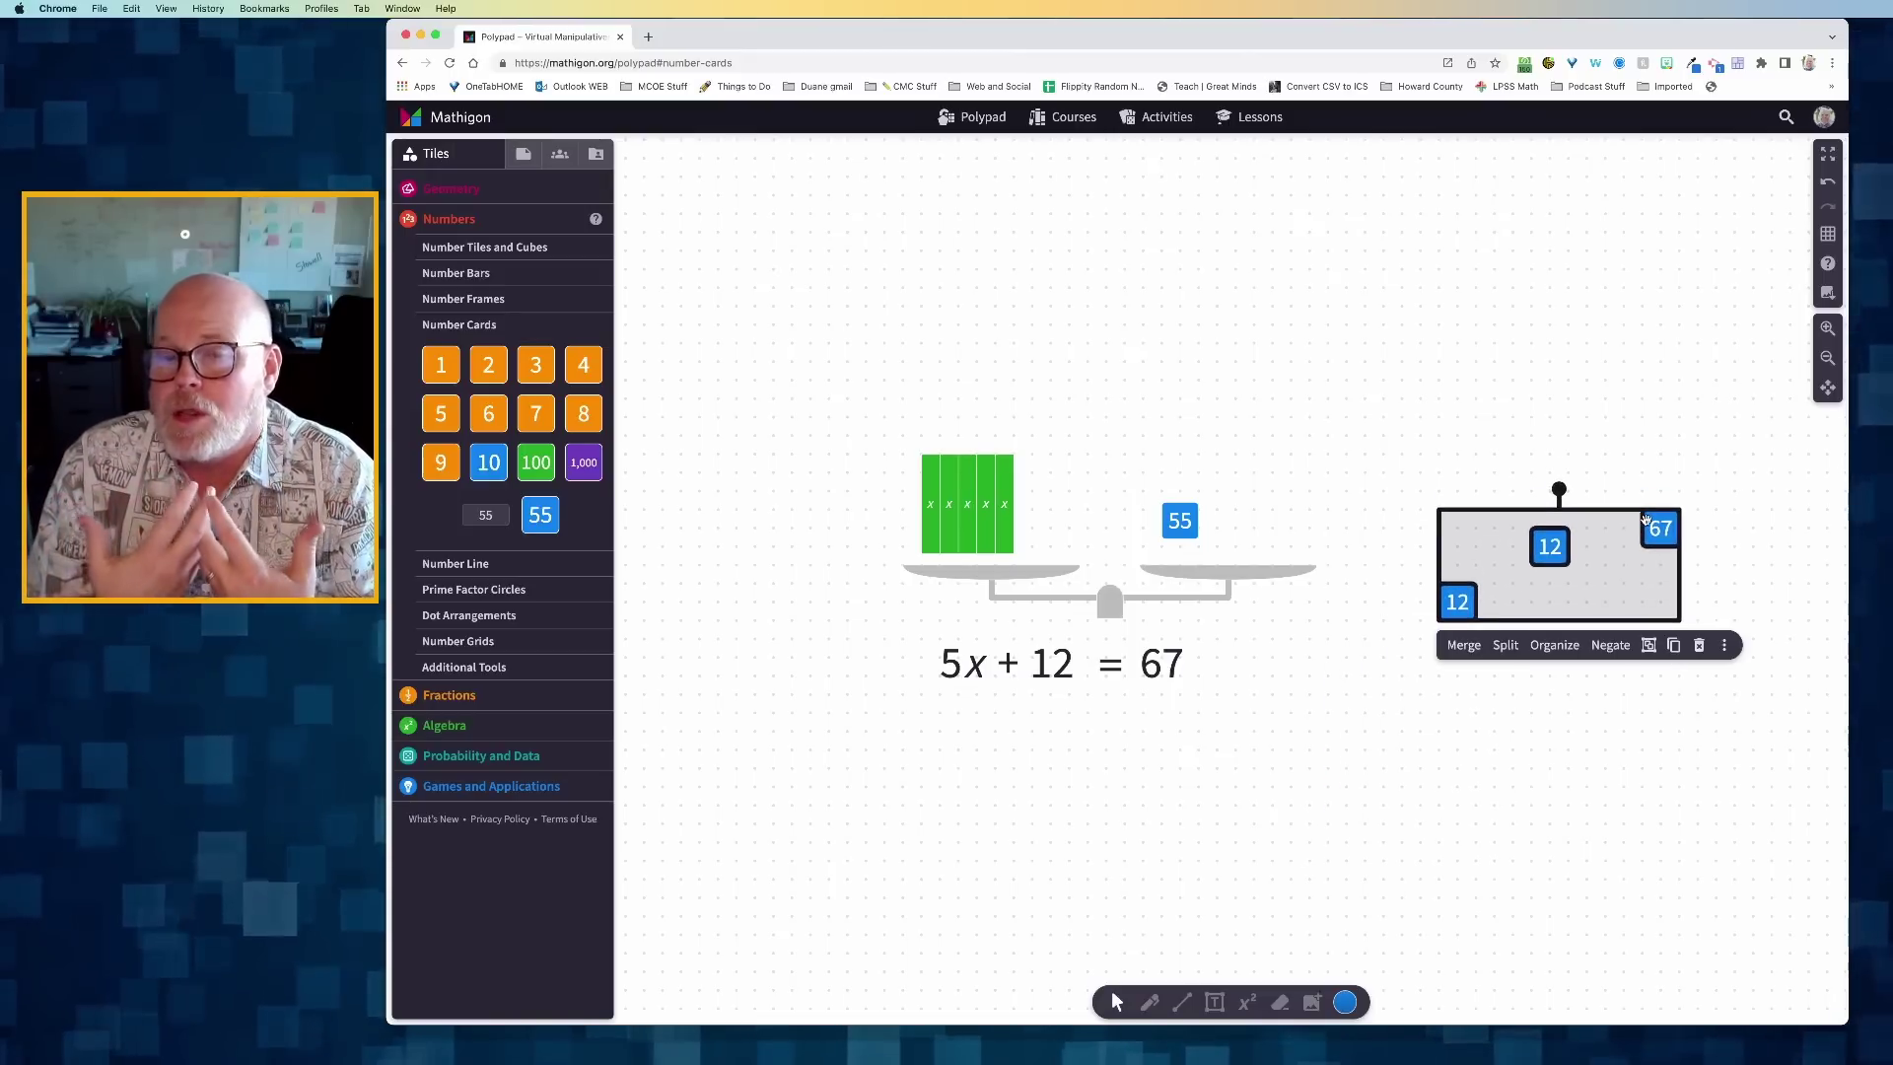
Step: Zoom in and place four x algebra tiles on the left pan
scroll(1627, 552, "down", 6)
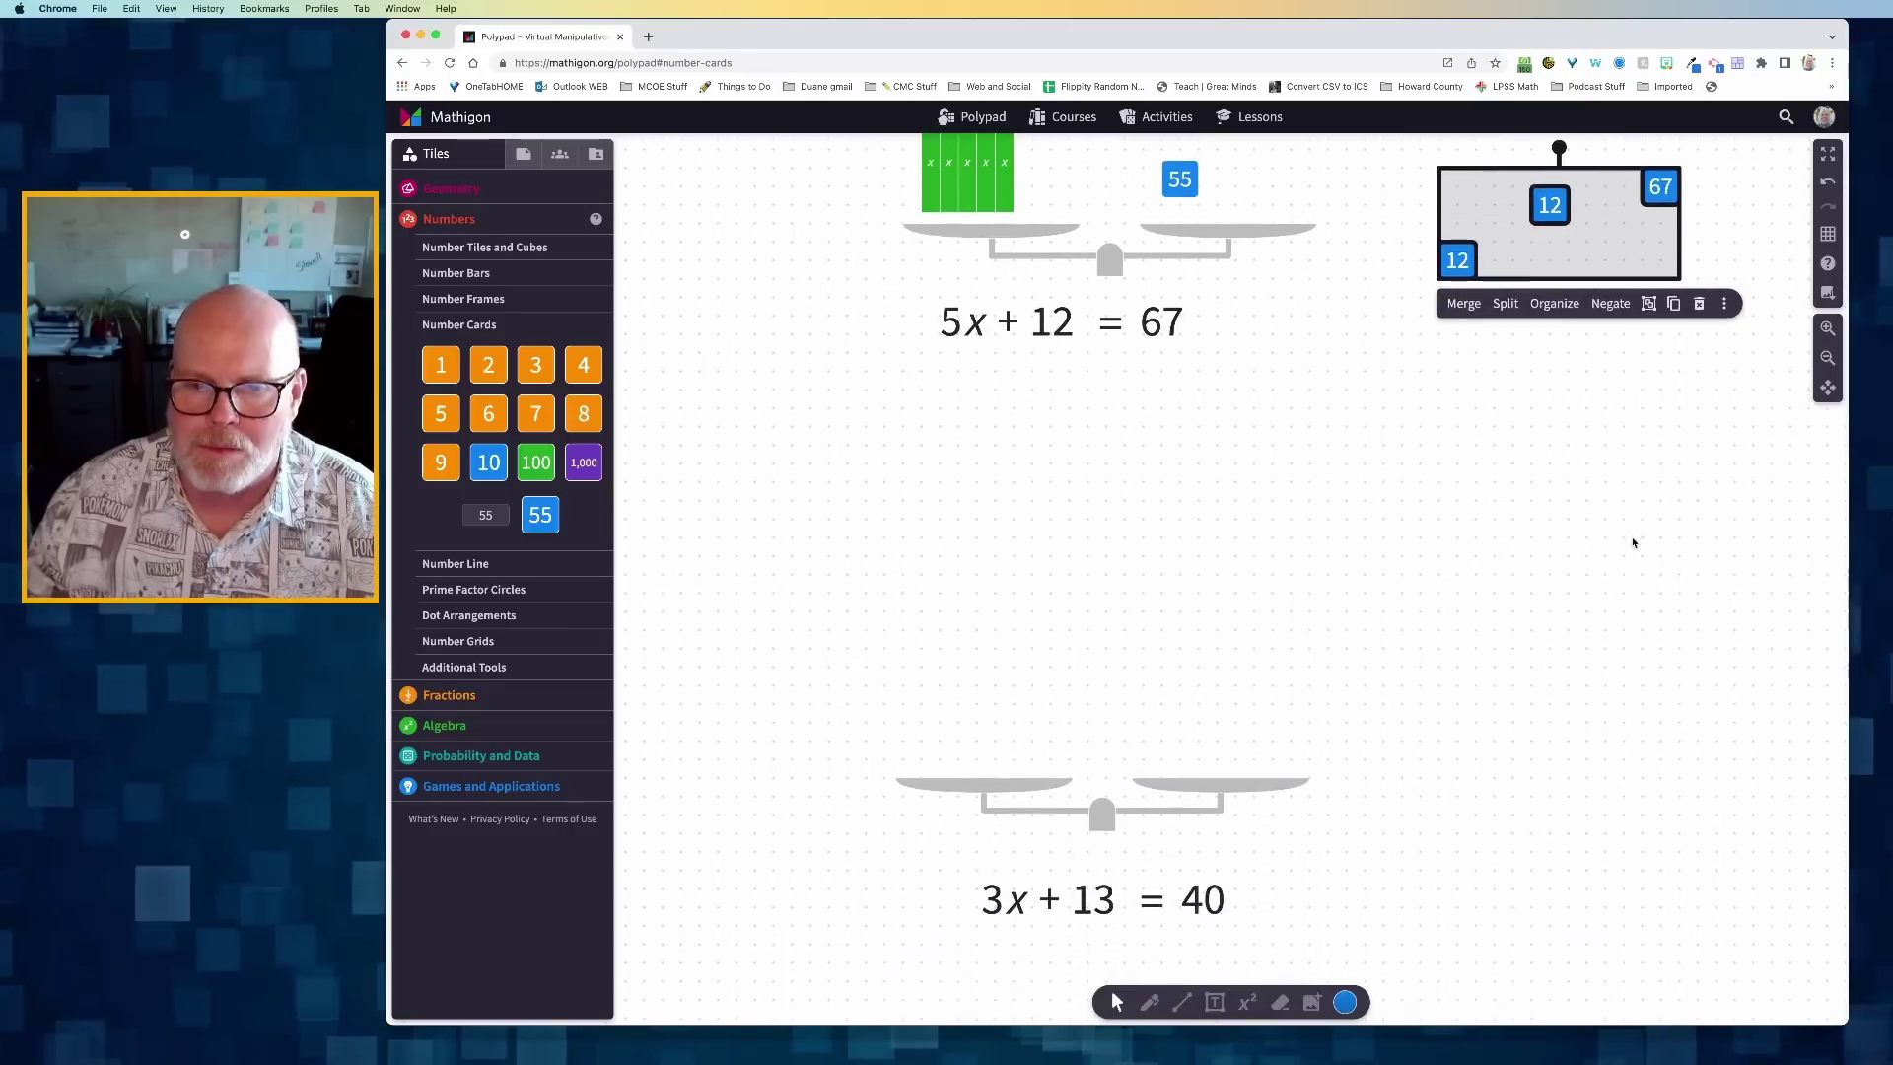
scroll(1551, 607, "down", 1)
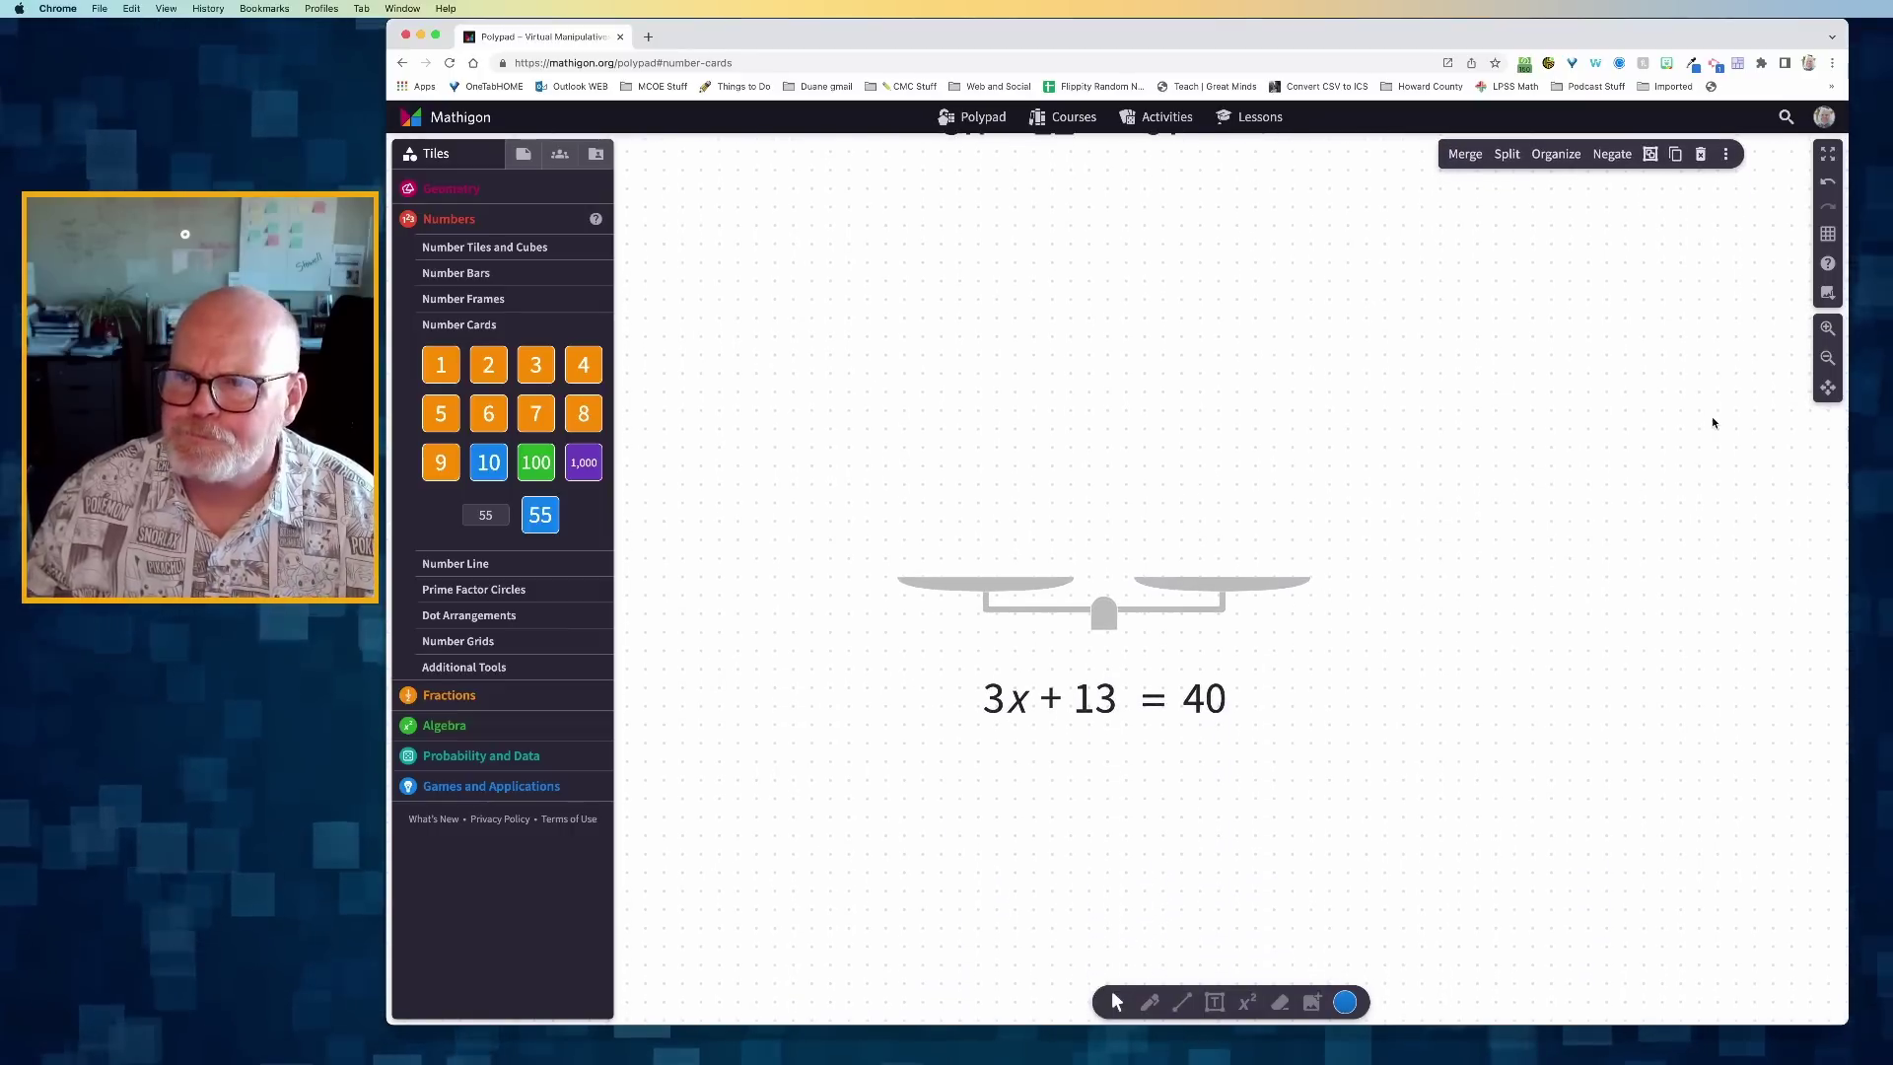
left_click(1822, 331)
scroll(1622, 411, "down", 3)
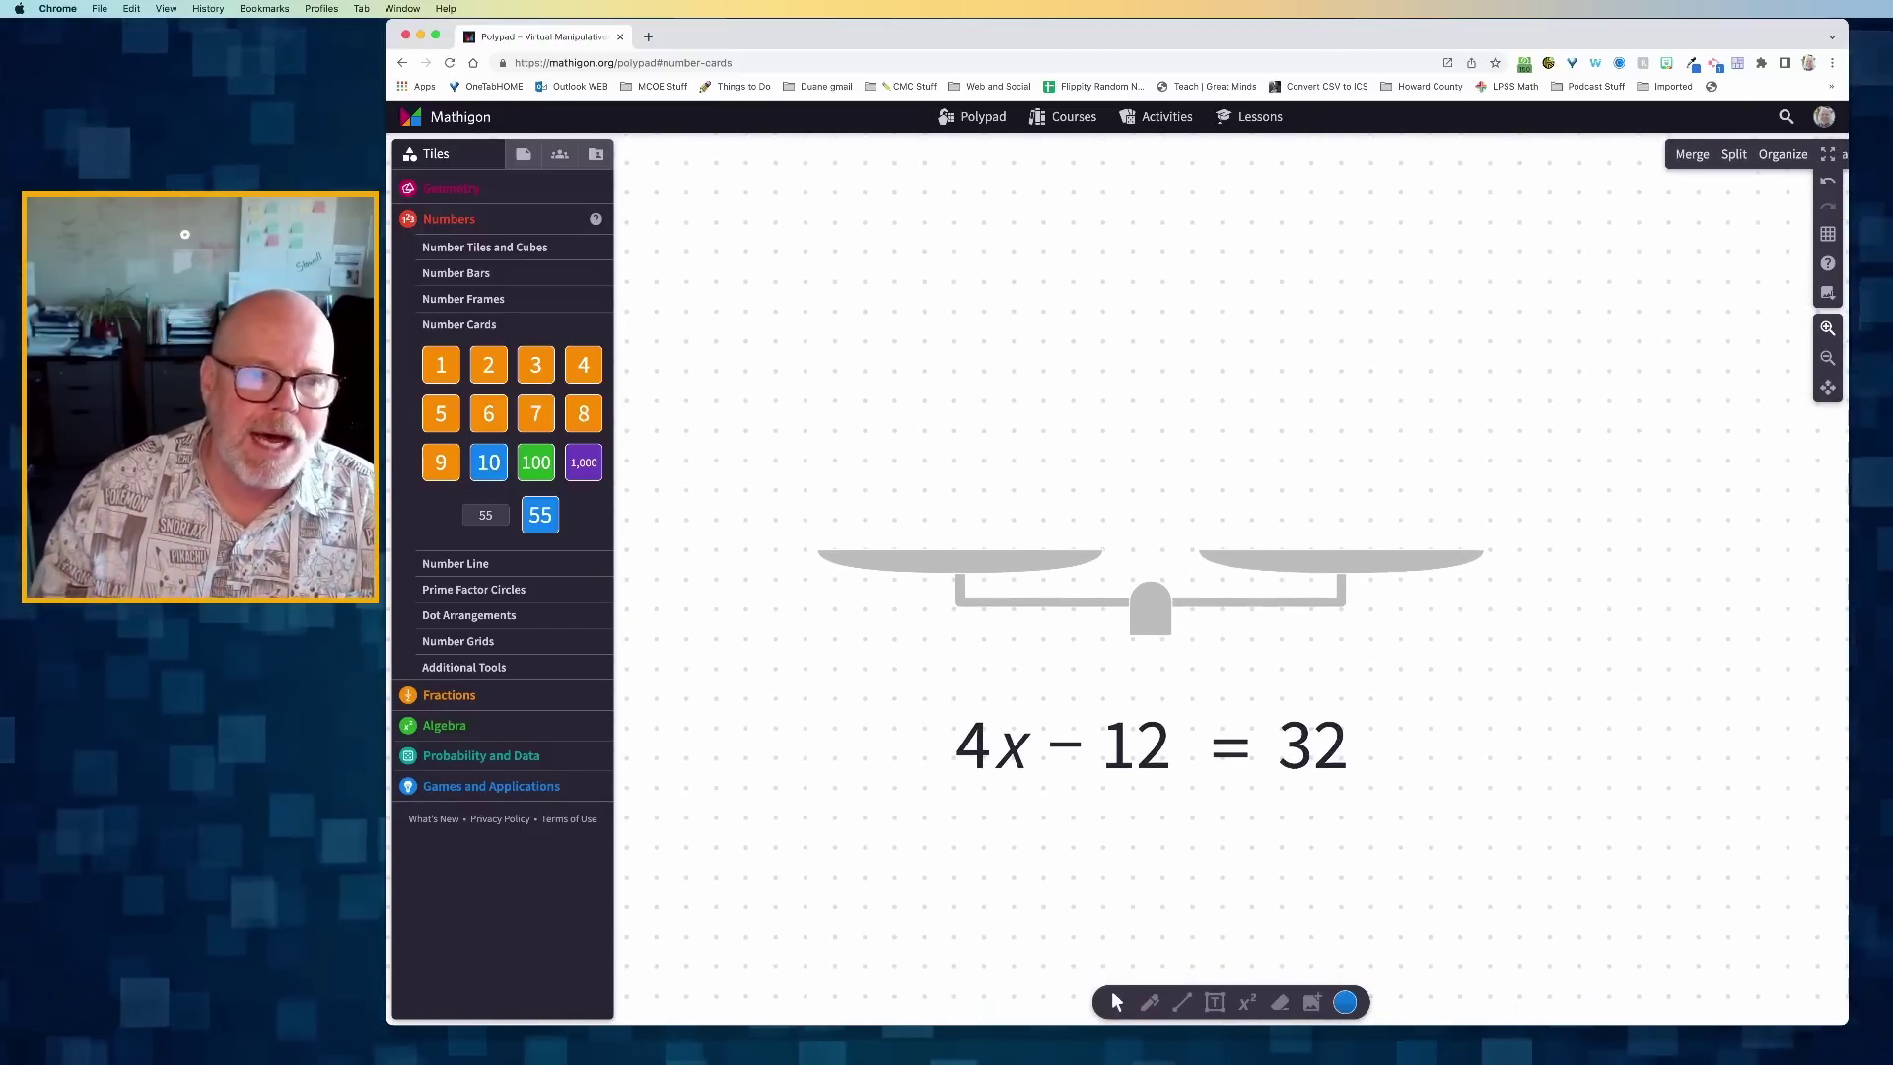
left_click(444, 725)
left_click_drag(456, 380, 859, 446)
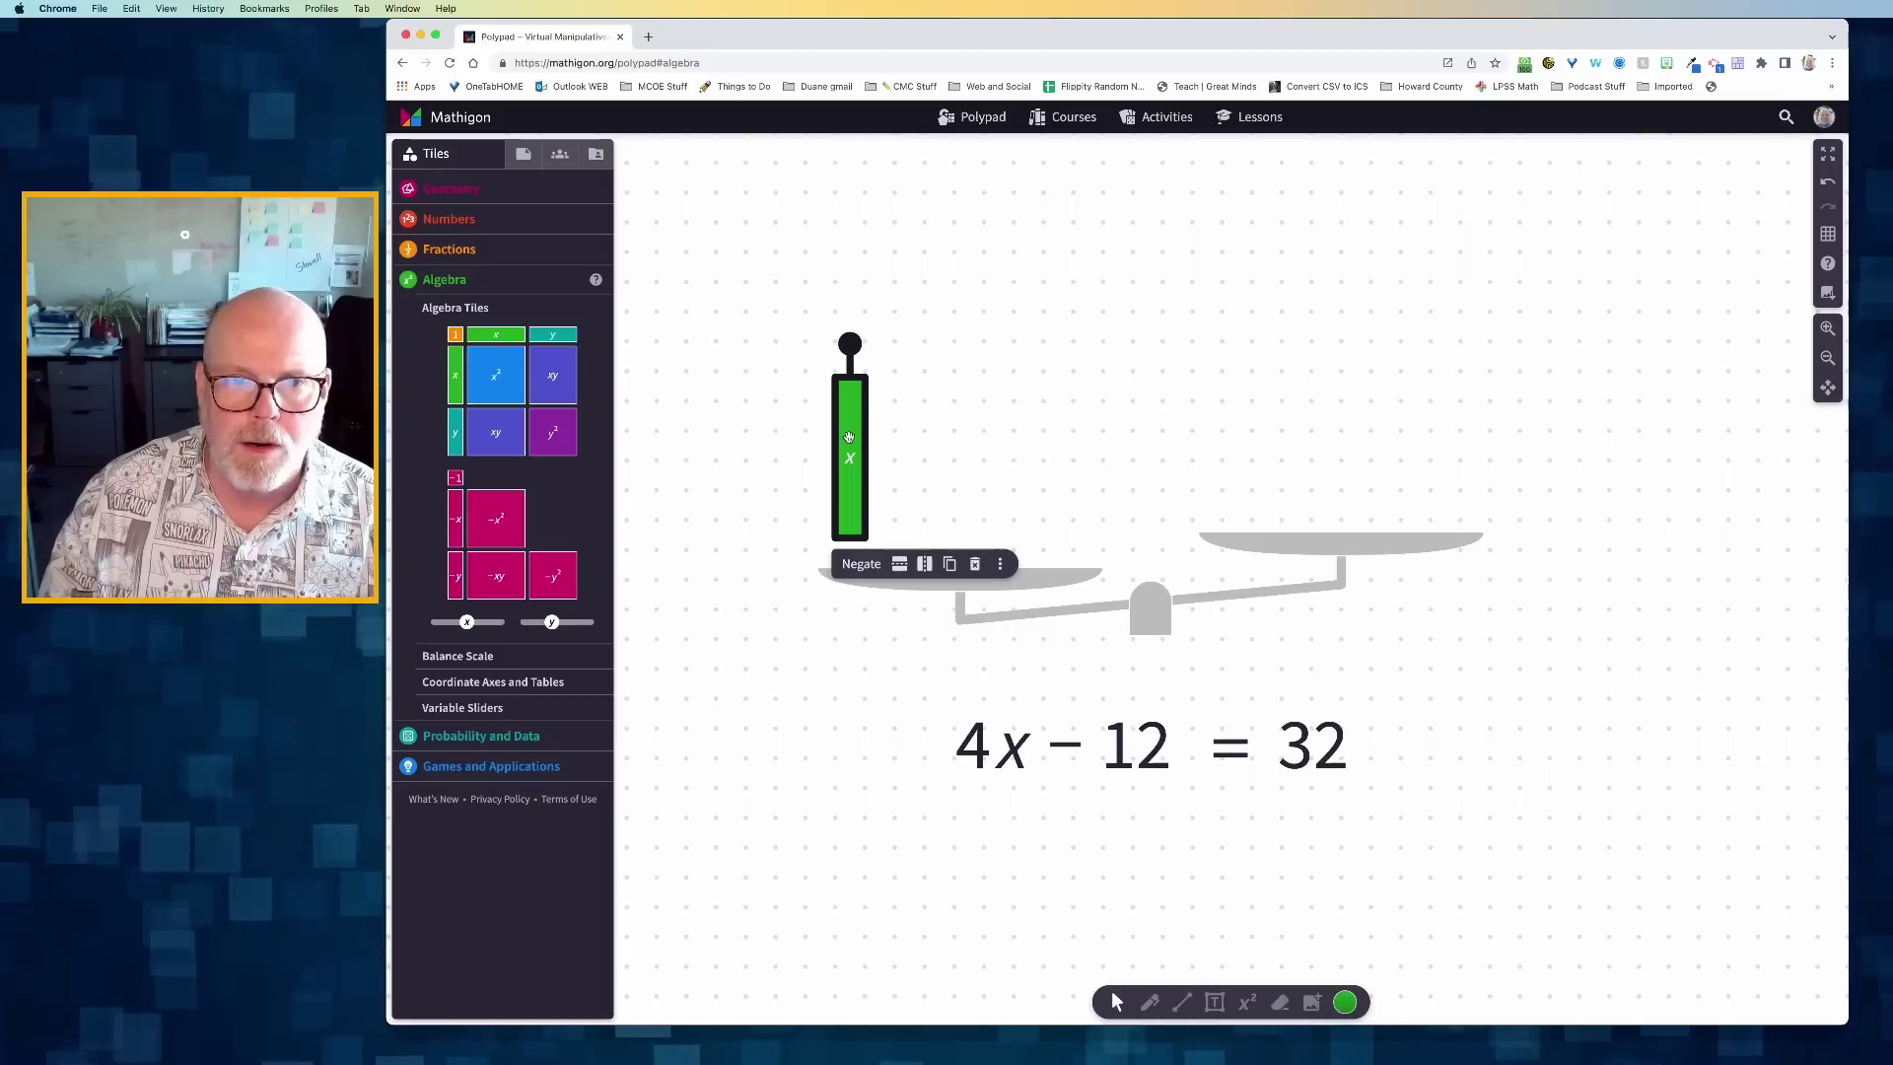
left_click_drag(456, 380, 877, 438)
left_click_drag(456, 379, 909, 439)
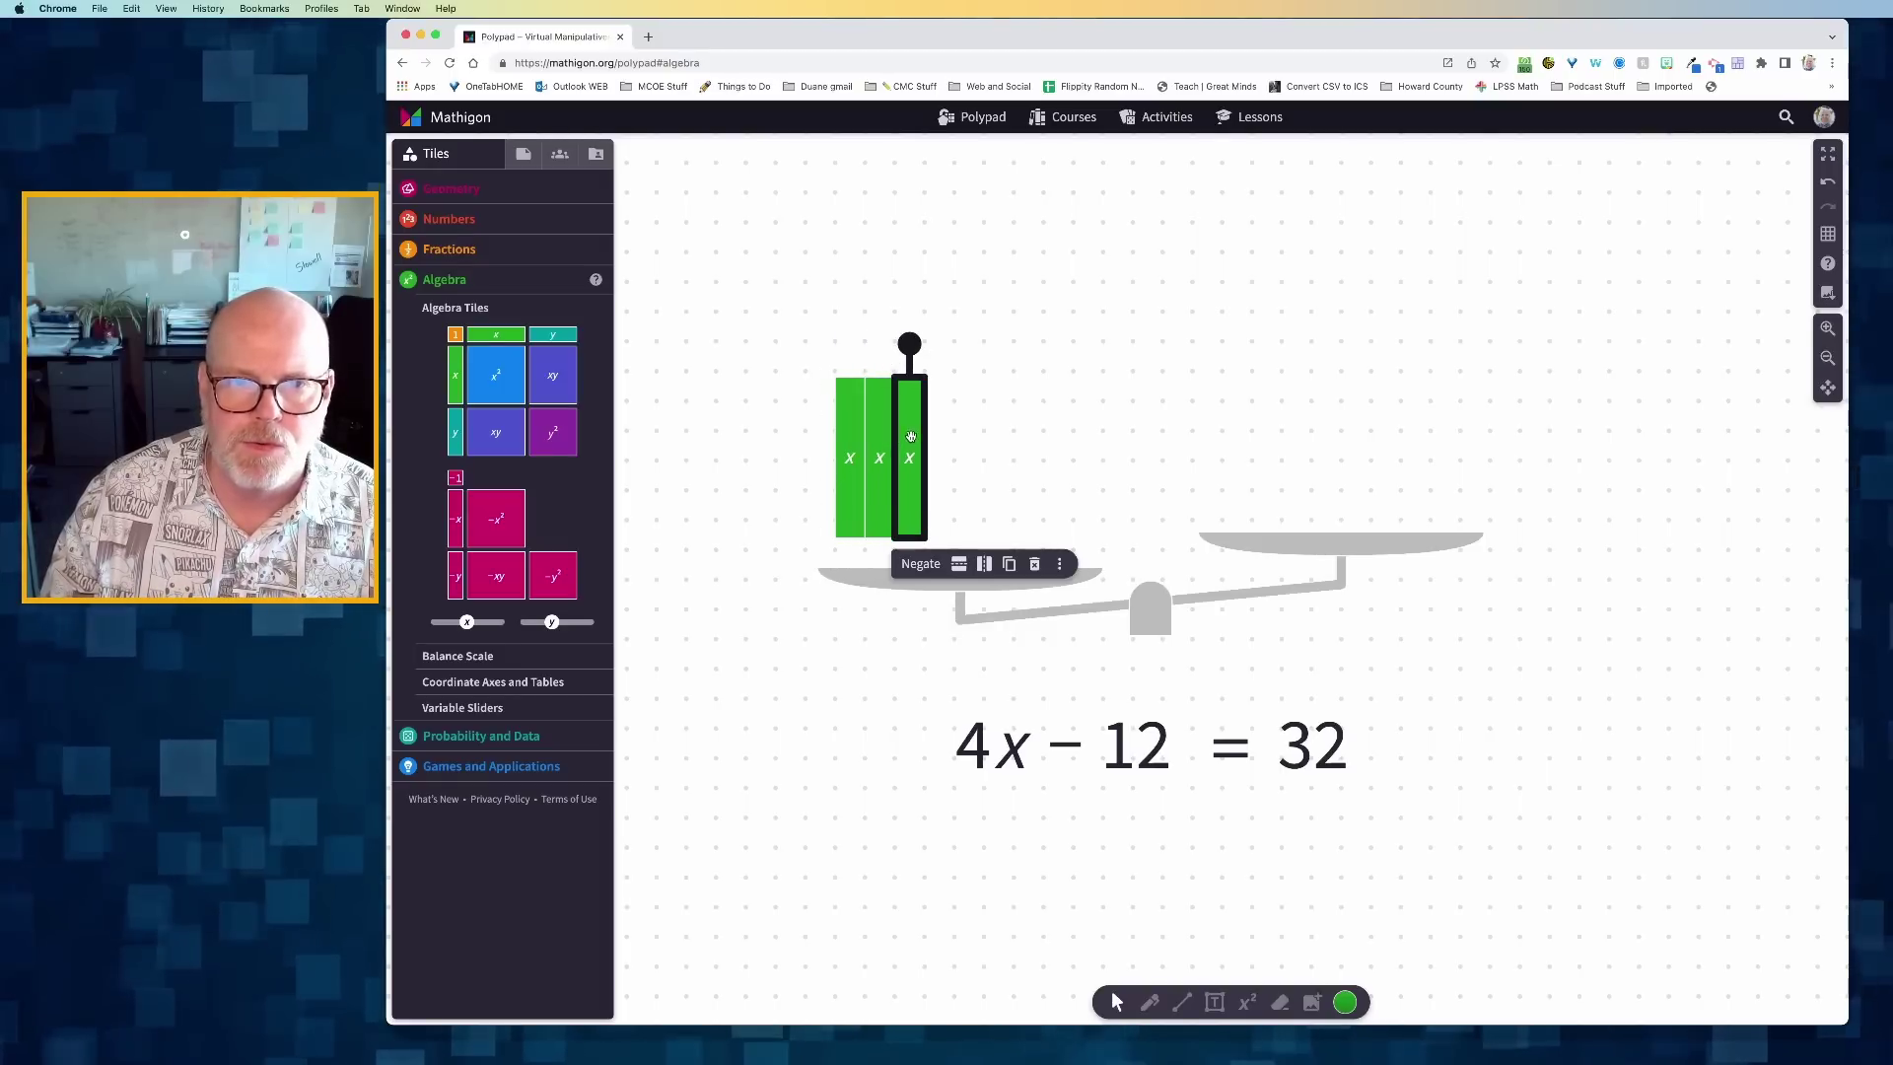
left_click_drag(455, 380, 942, 439)
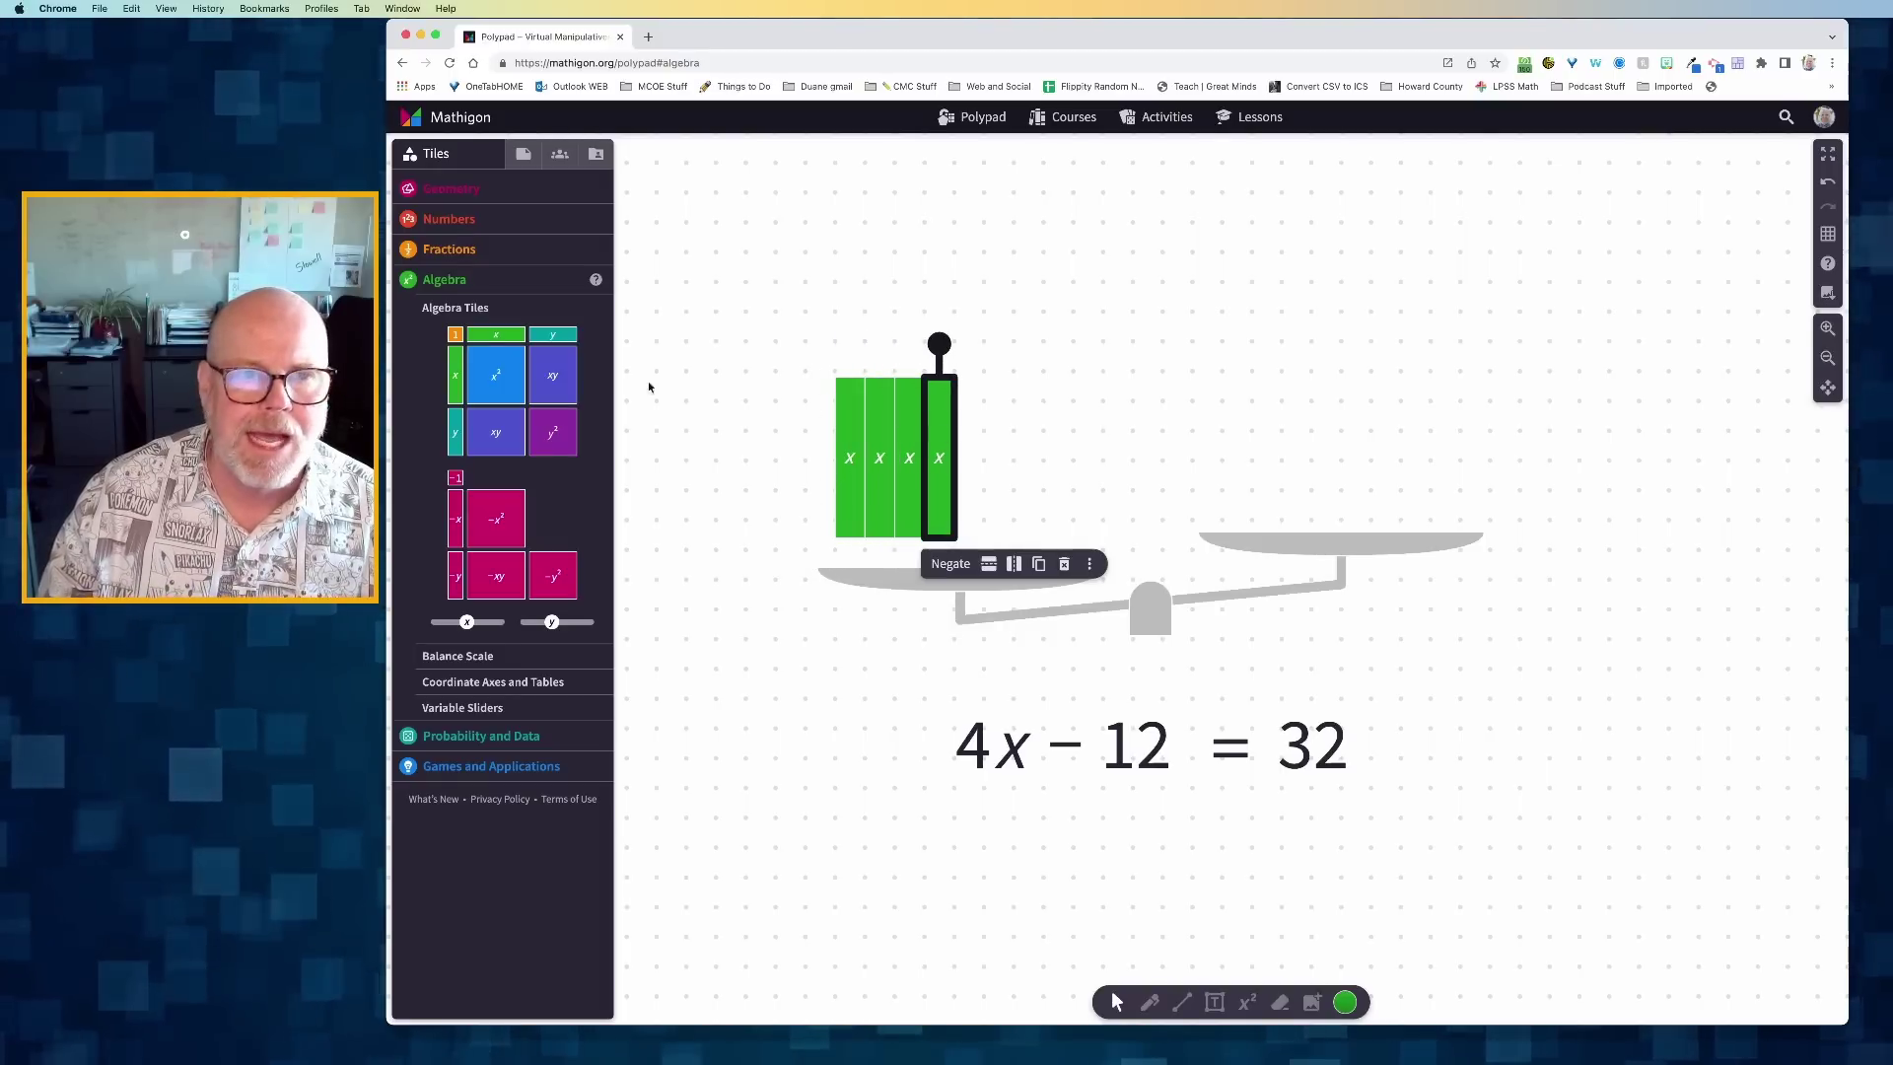
Step: Add a −12 card to the left pan and a 32 card to the right pan
left_click(448, 219)
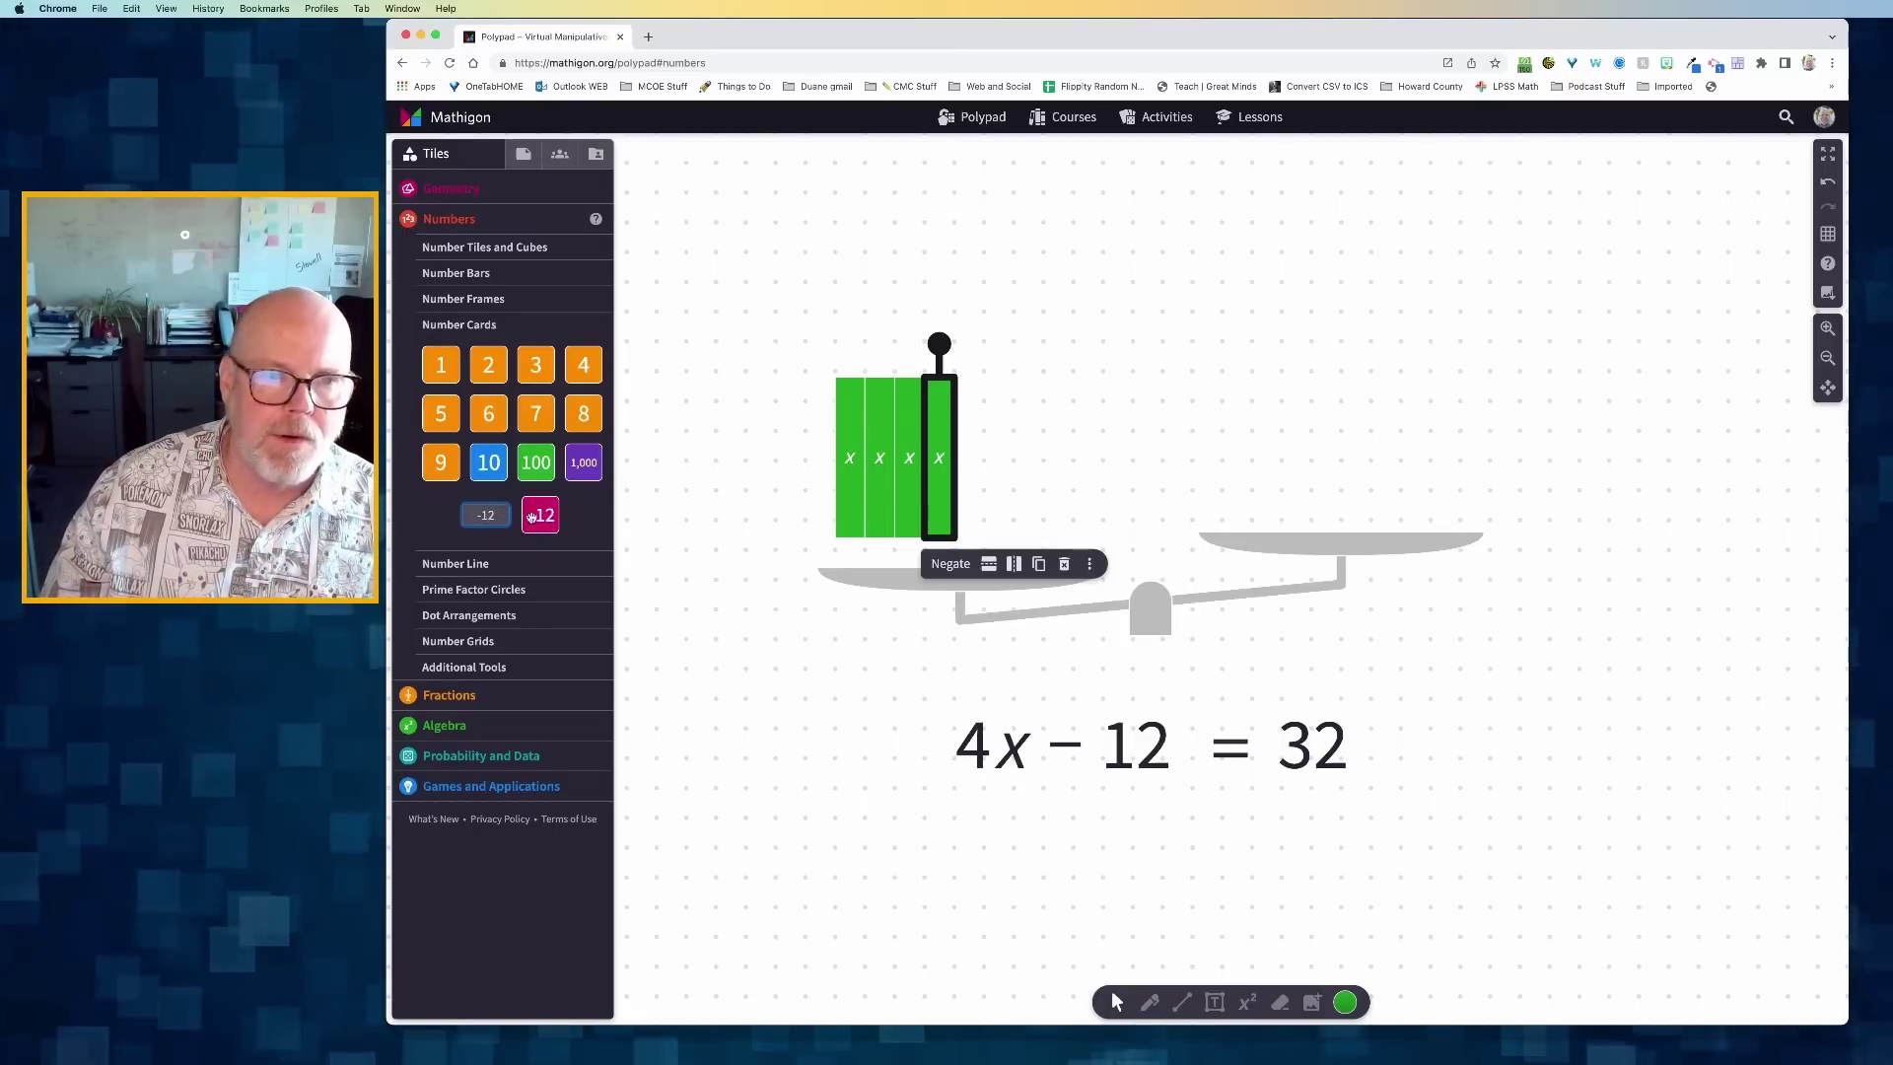
left_click_drag(533, 517, 1003, 483)
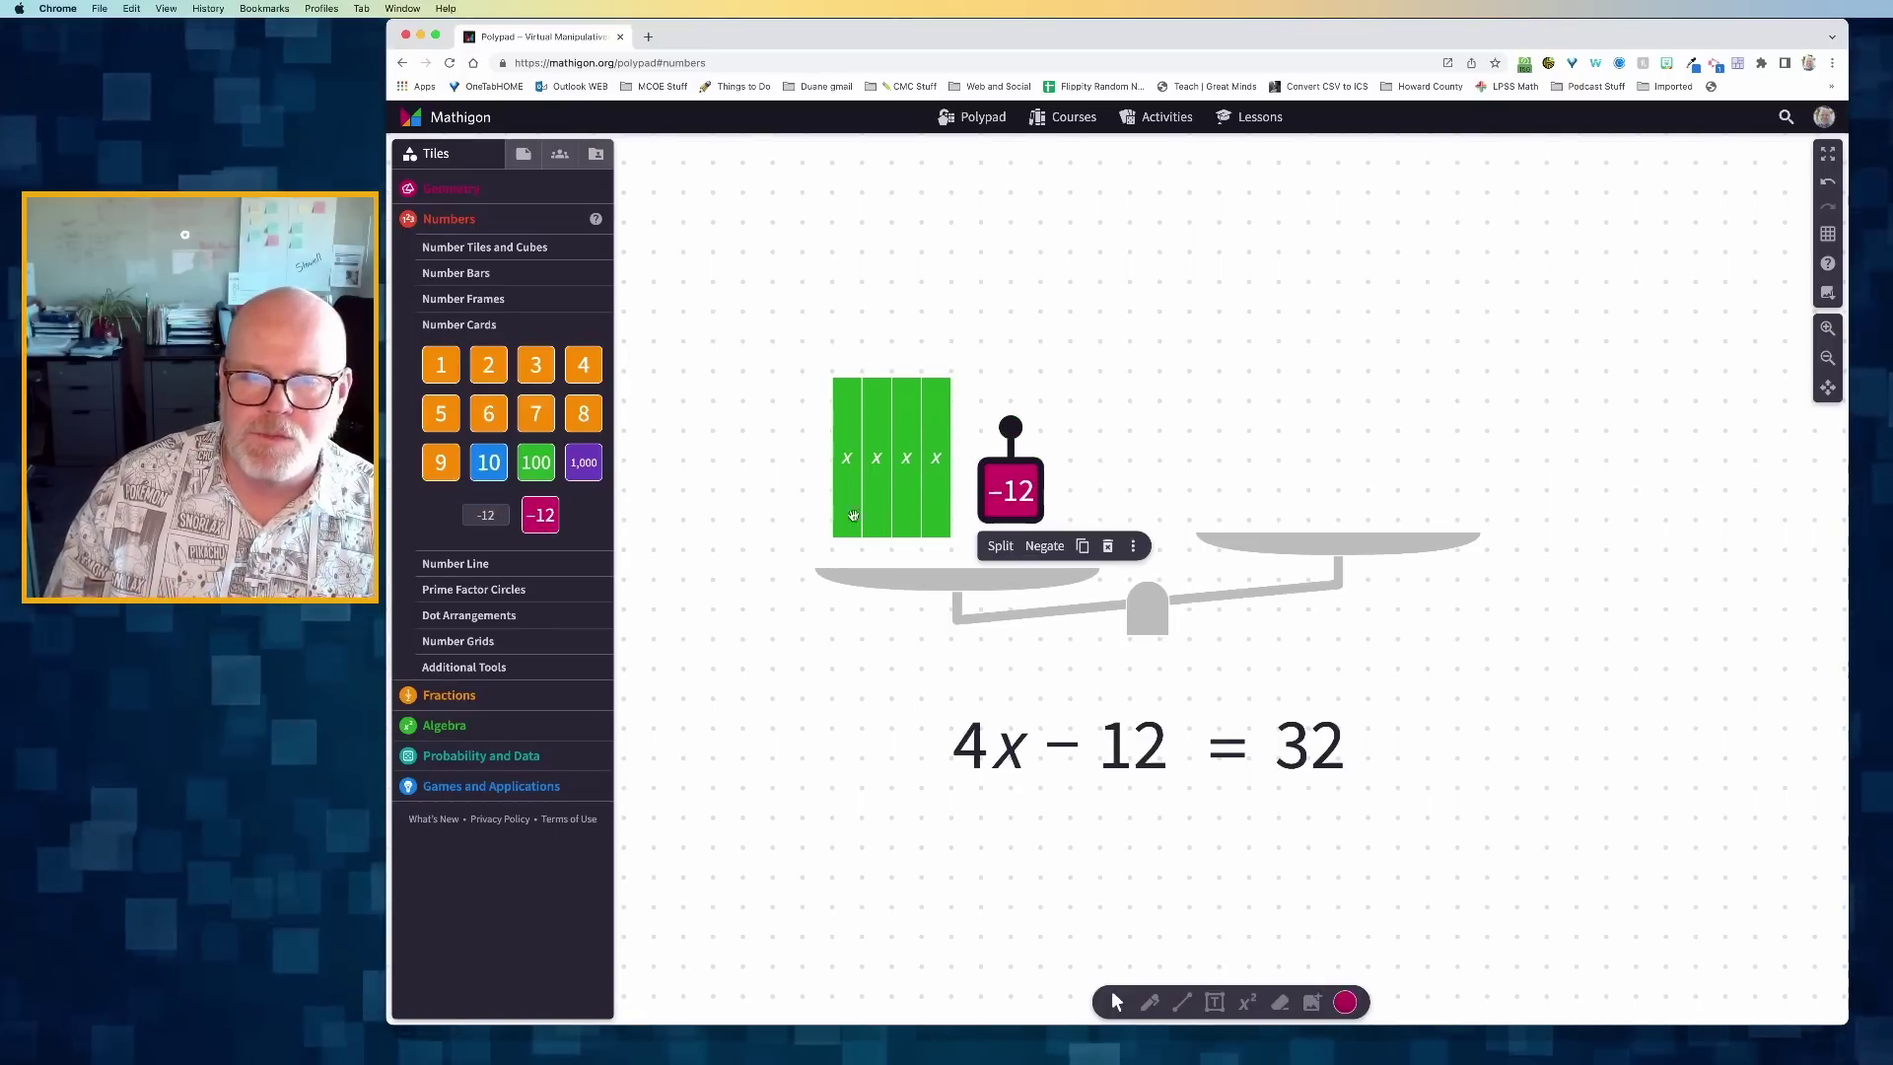
left_click(486, 515)
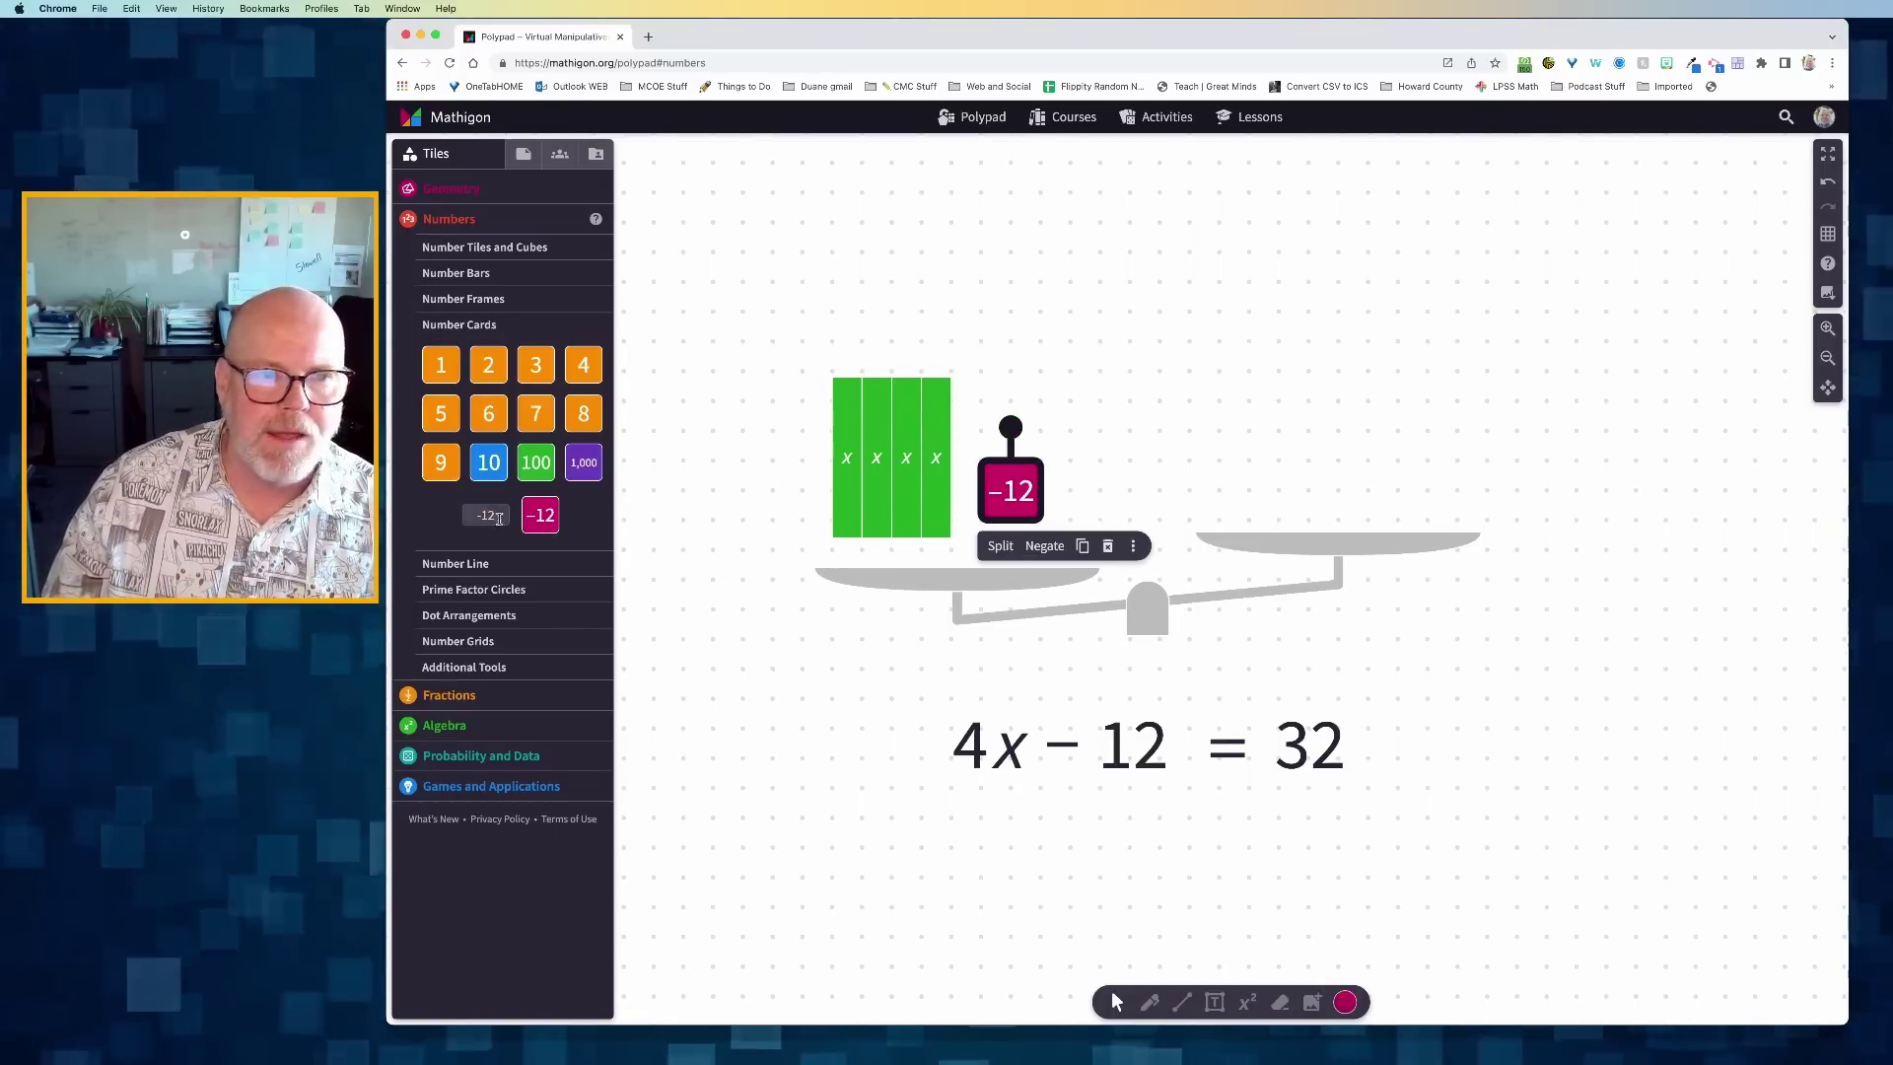
type("32")
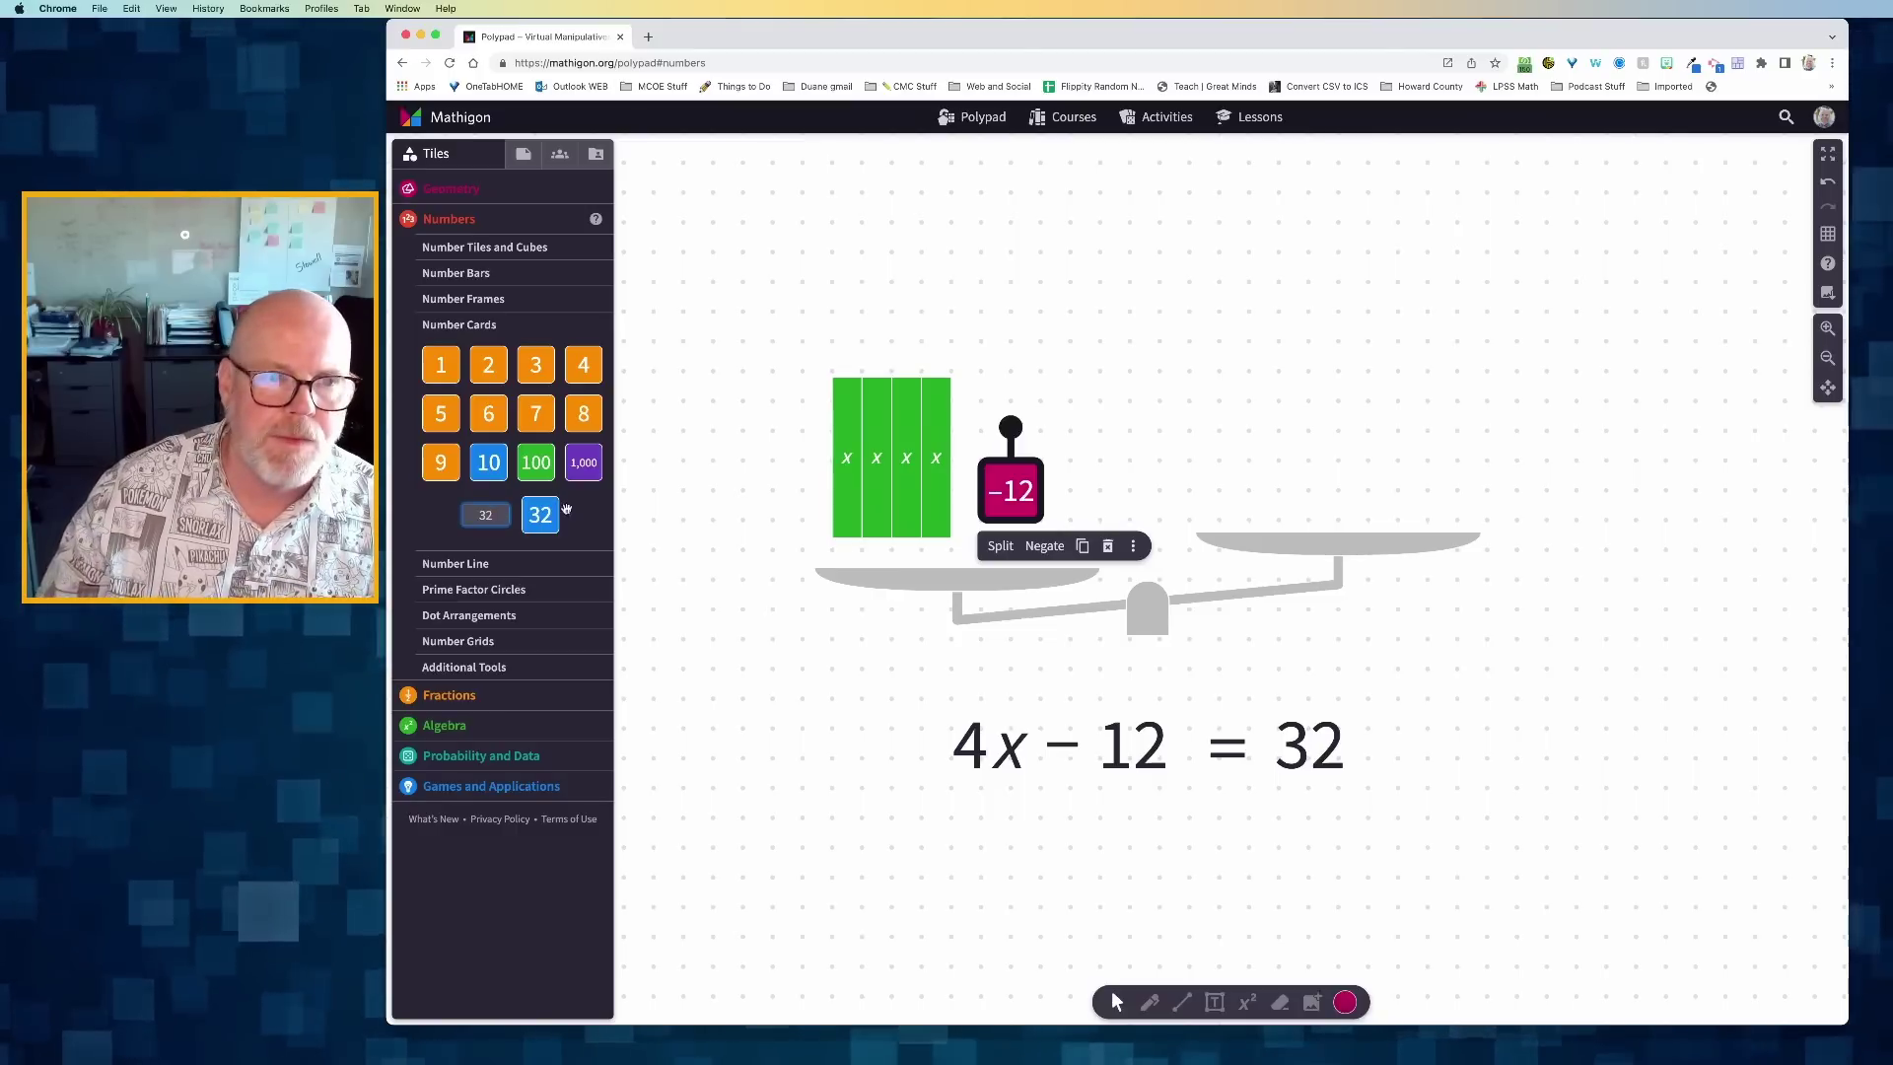
left_click_drag(542, 517, 1369, 462)
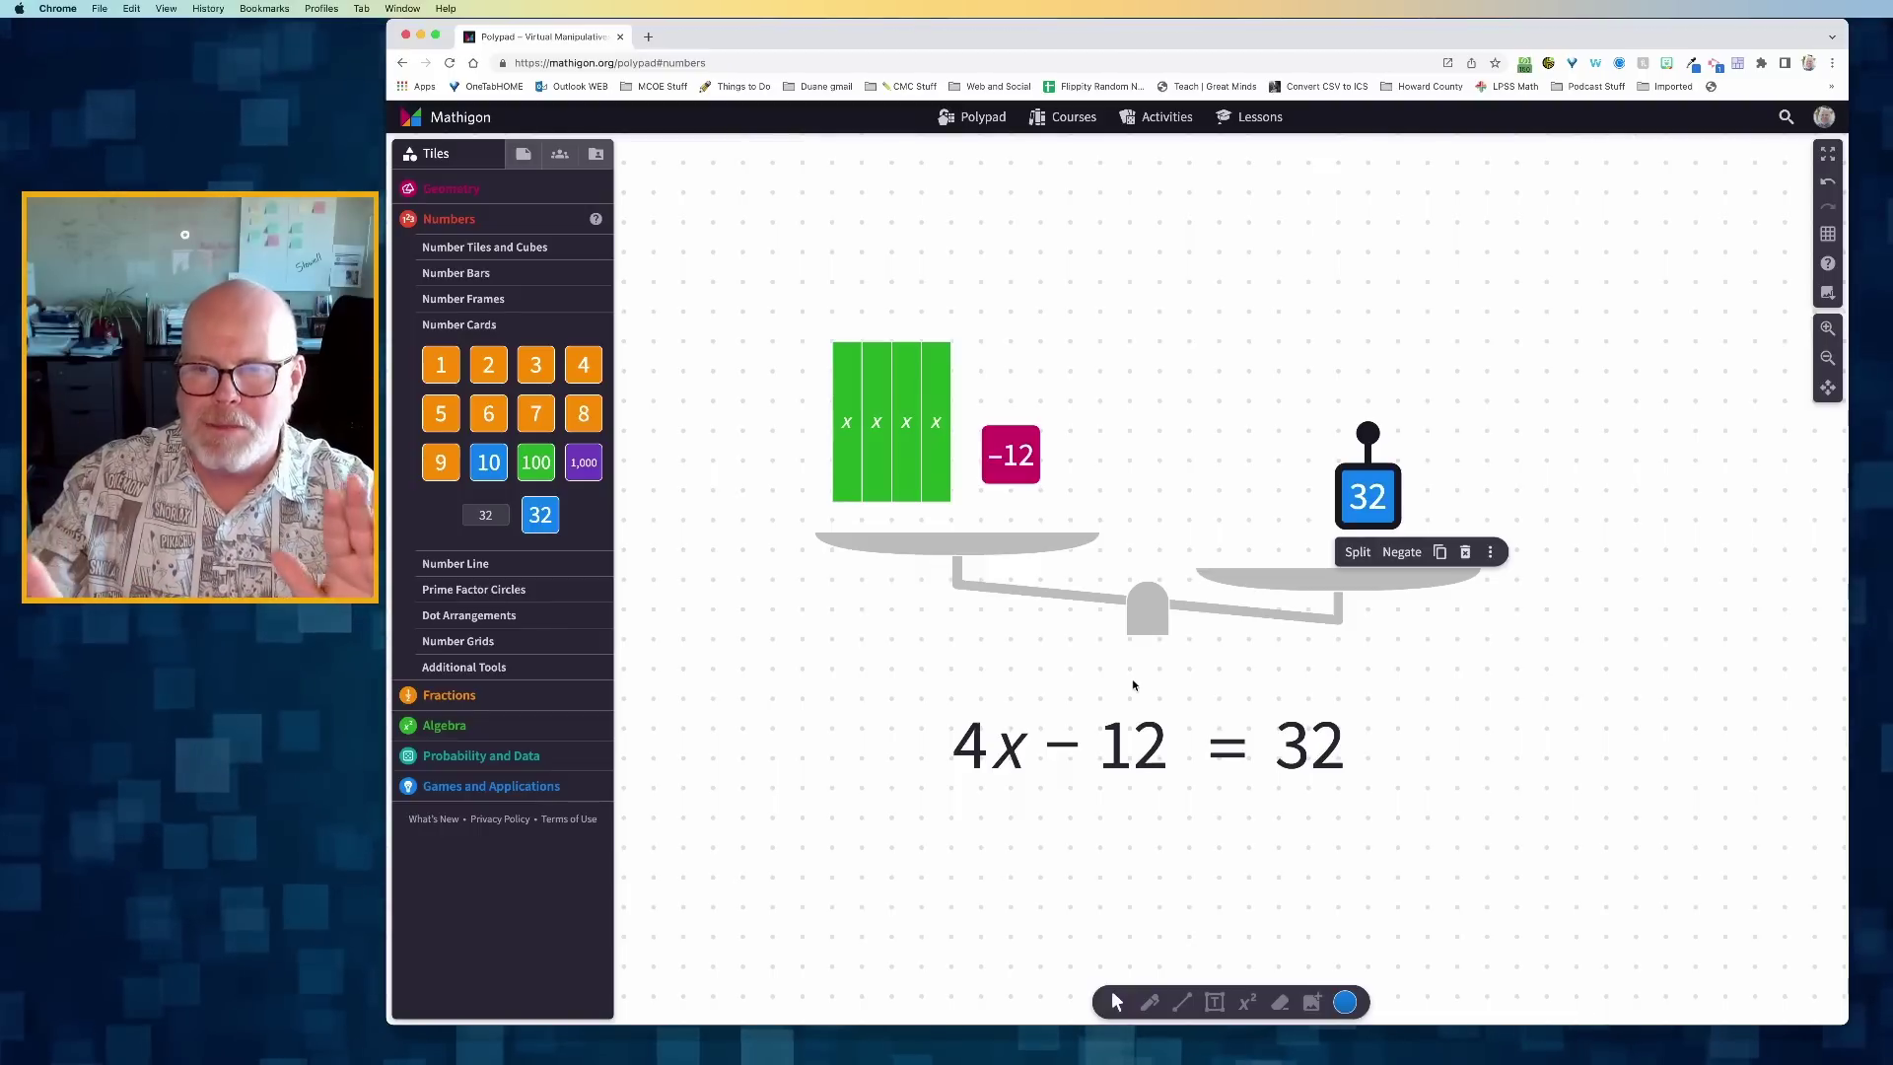
Step: Put a 12 card on each pan and merge them with −12 and 32, giving 0 and 44
left_click(1149, 608)
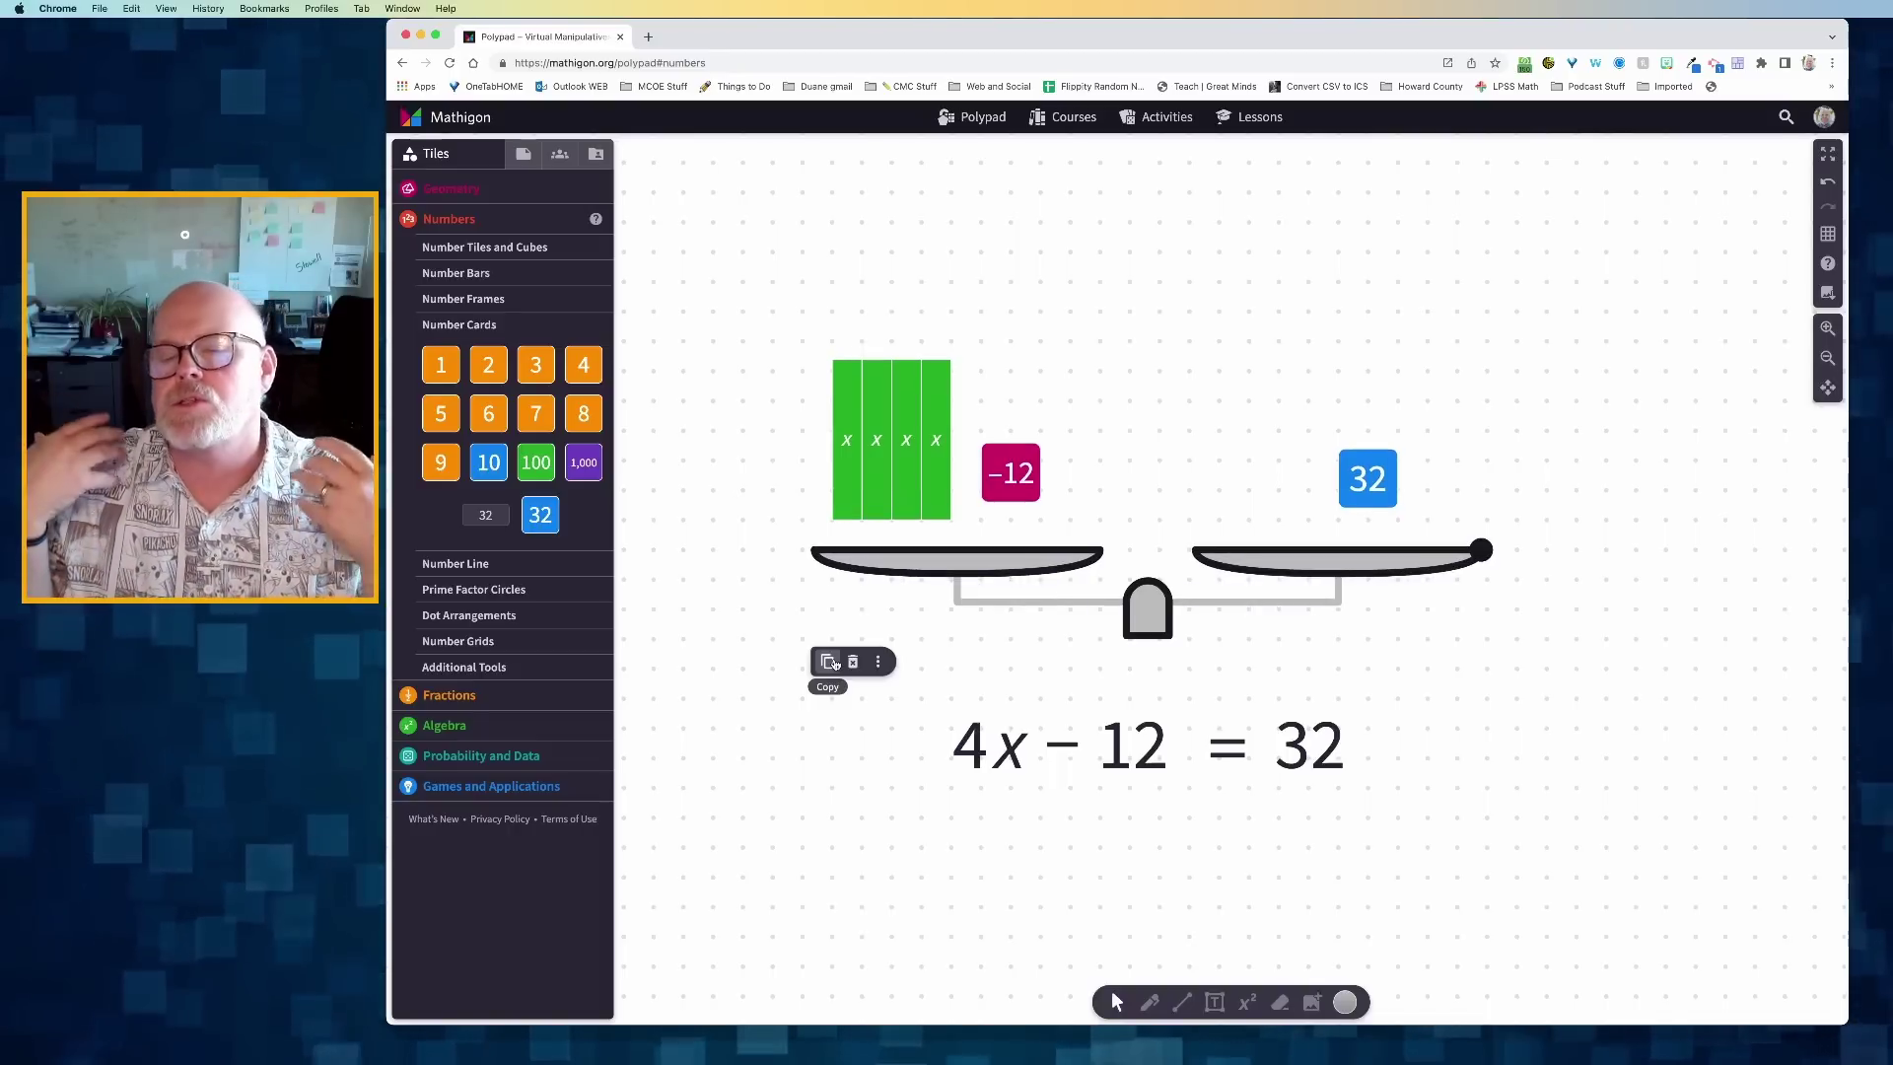
left_click(983, 797)
double_click(485, 515)
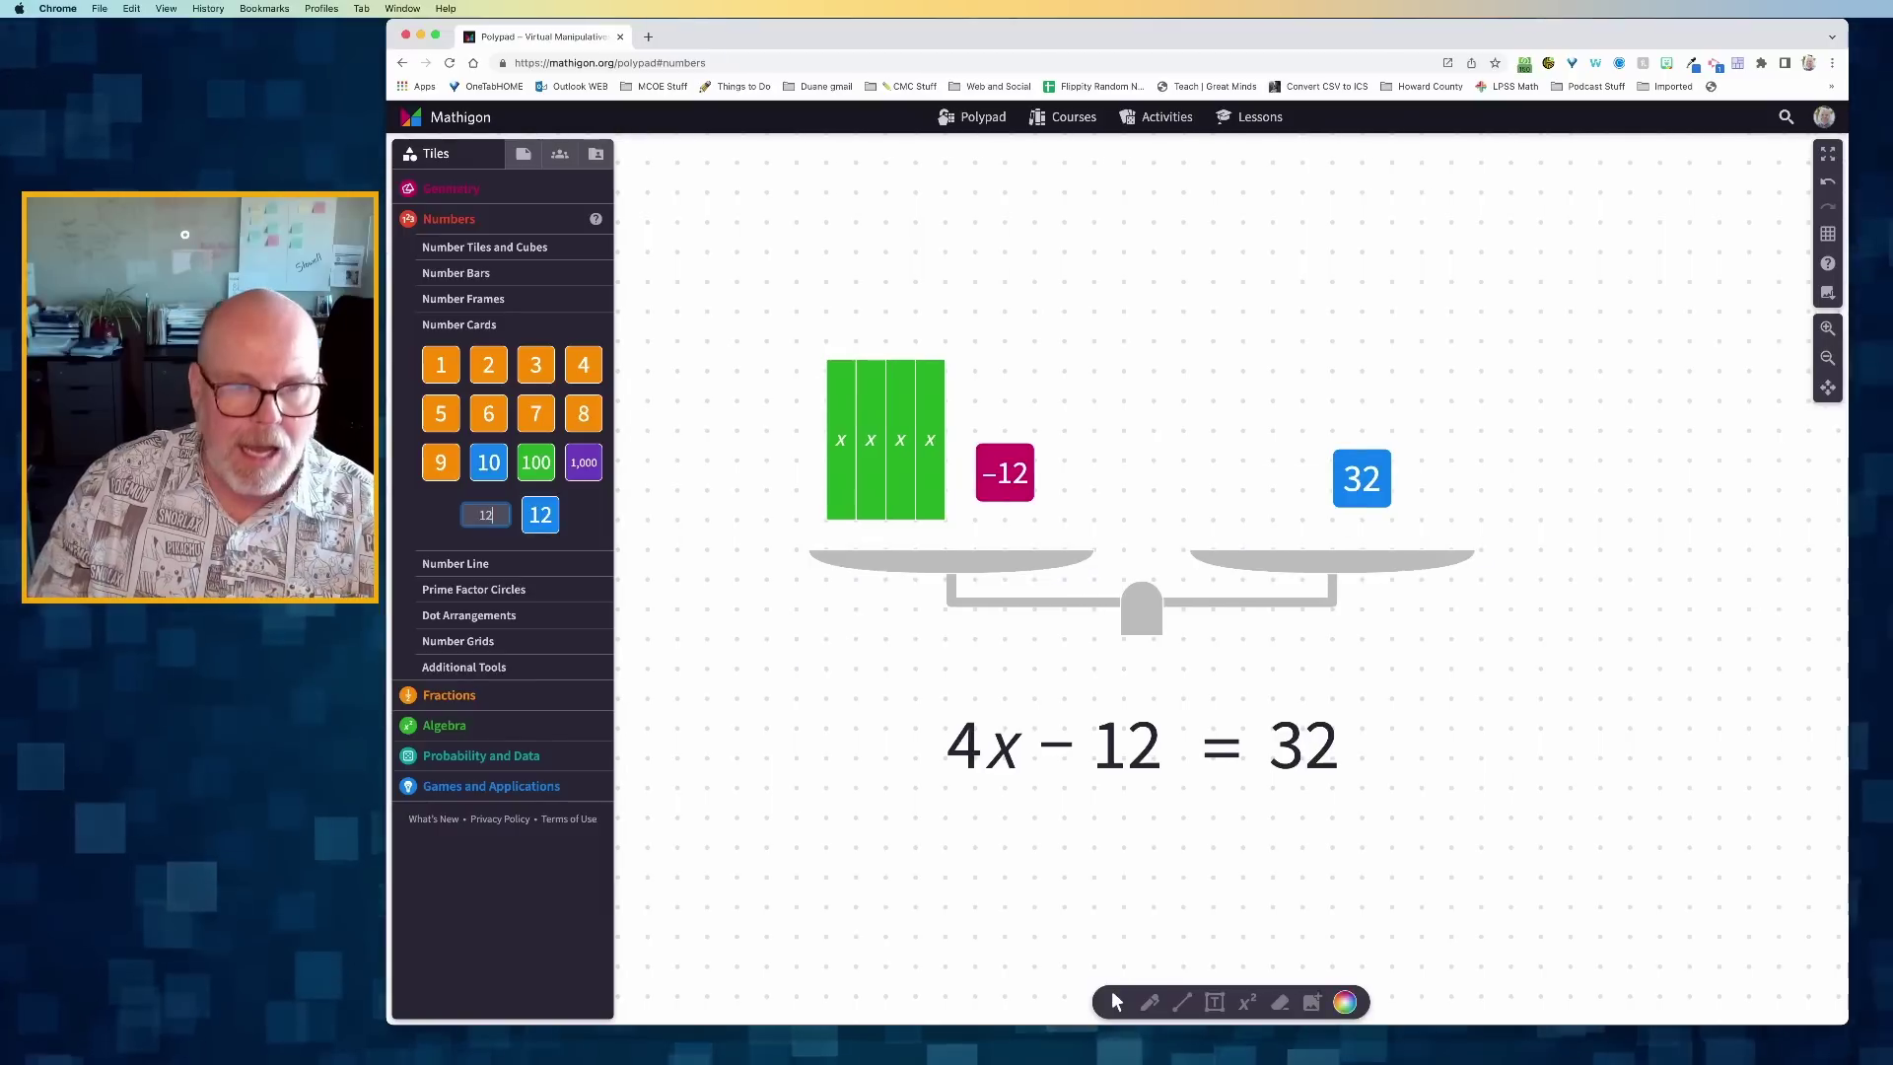
type("12")
left_click_drag(540, 514, 1363, 226)
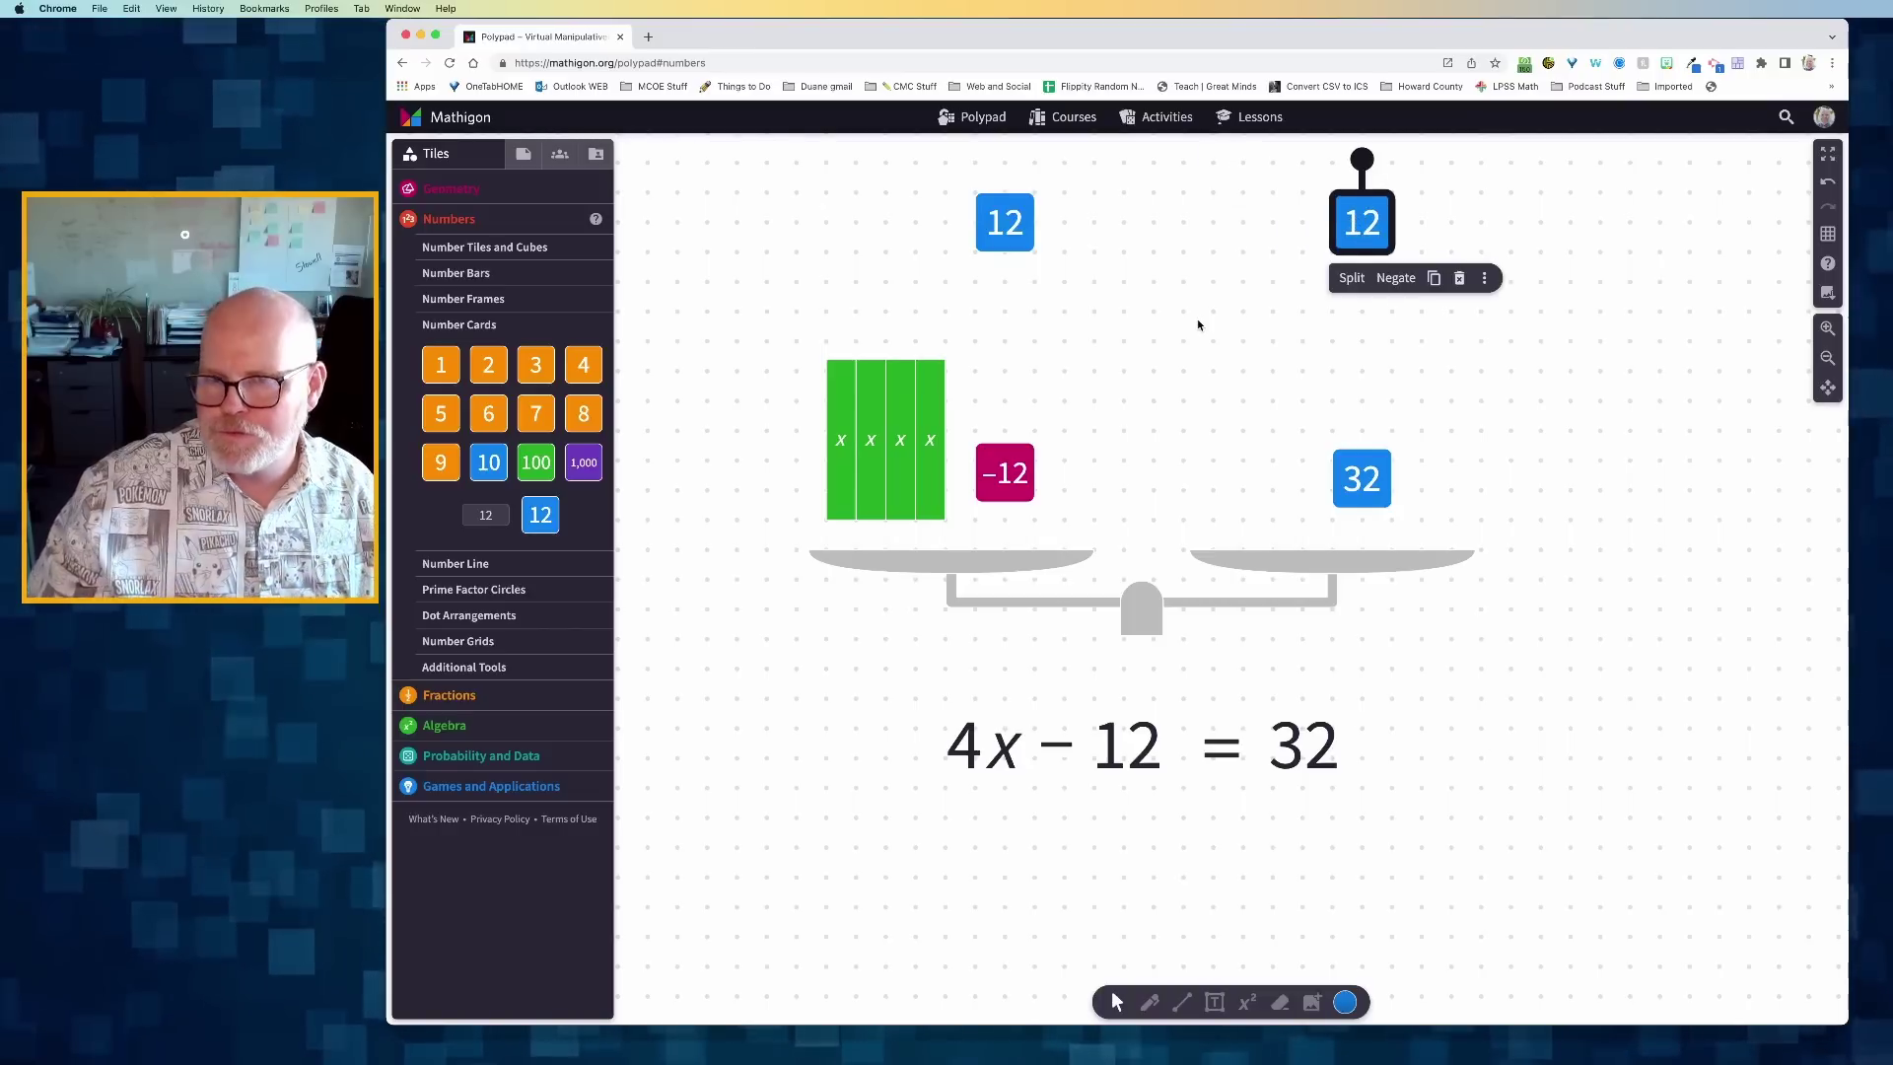
left_click_drag(934, 215, 1350, 399)
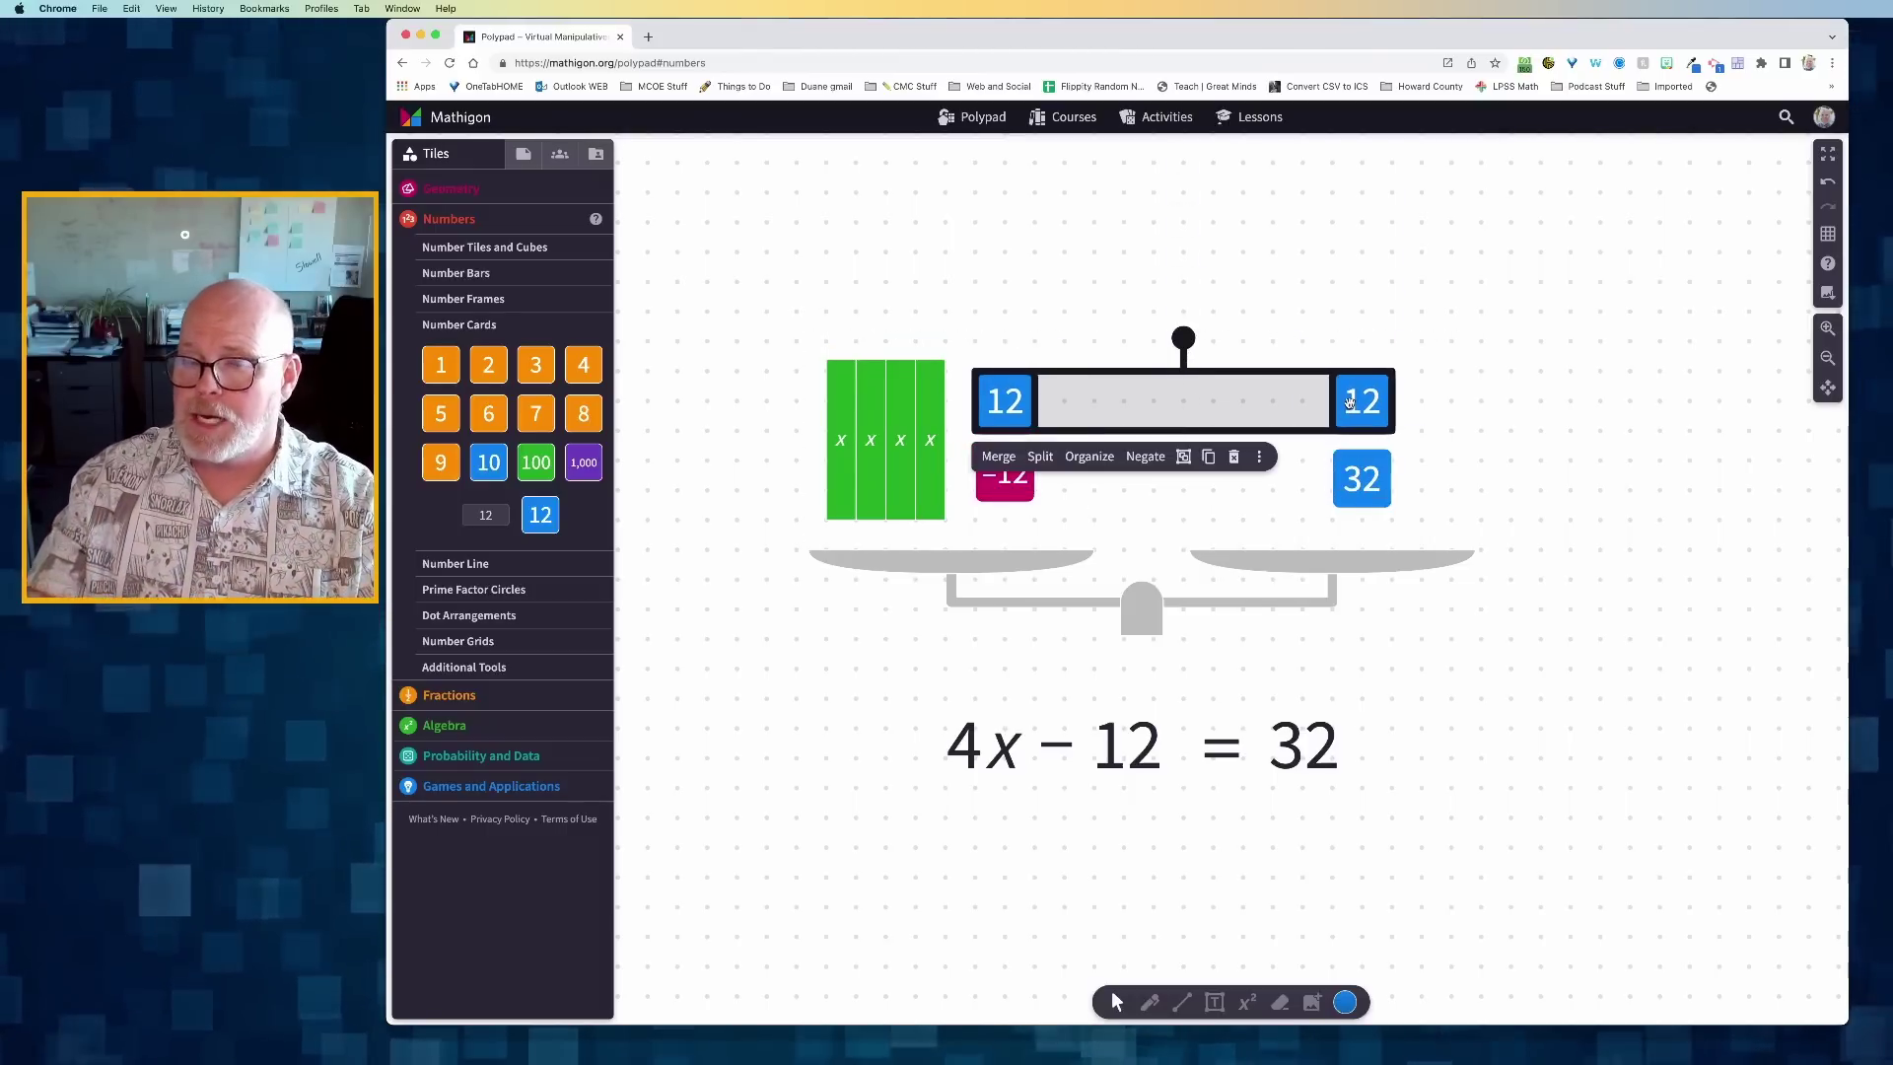
left_click(1233, 237)
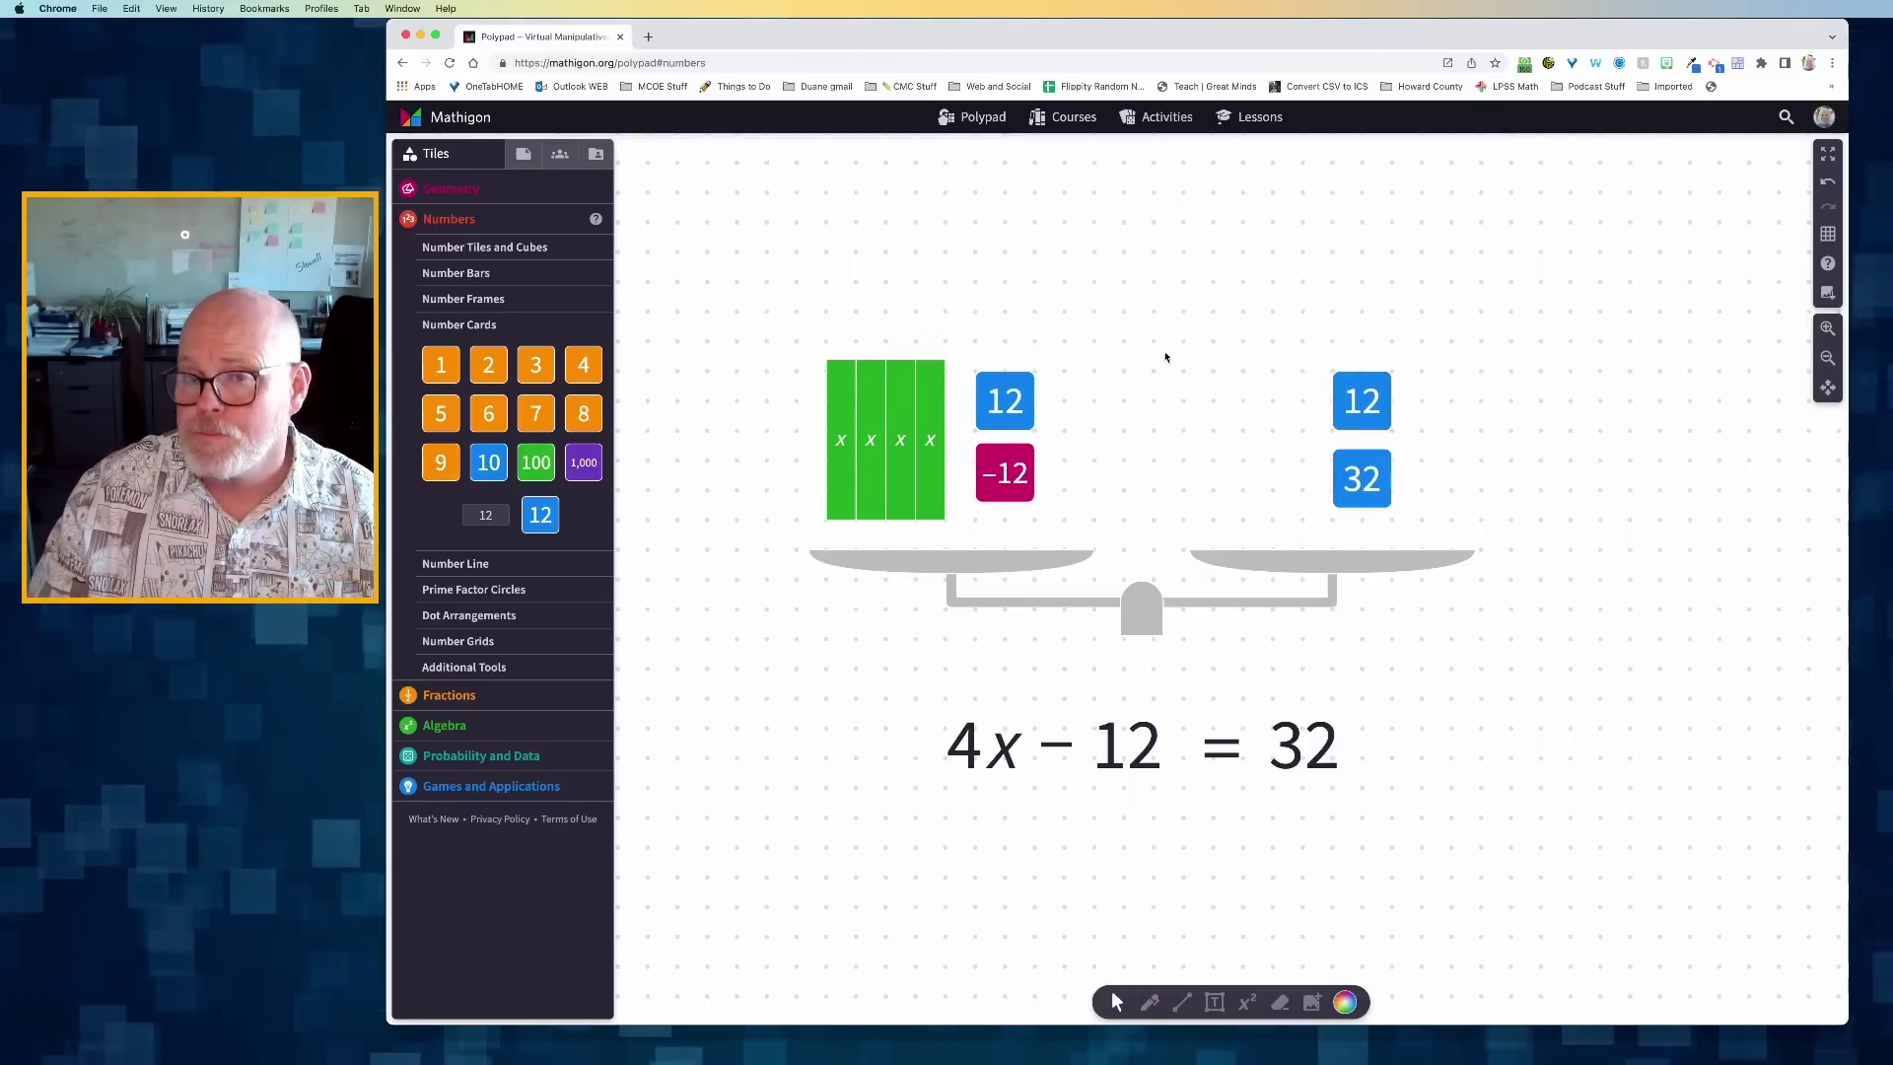
left_click_drag(995, 396, 1003, 481)
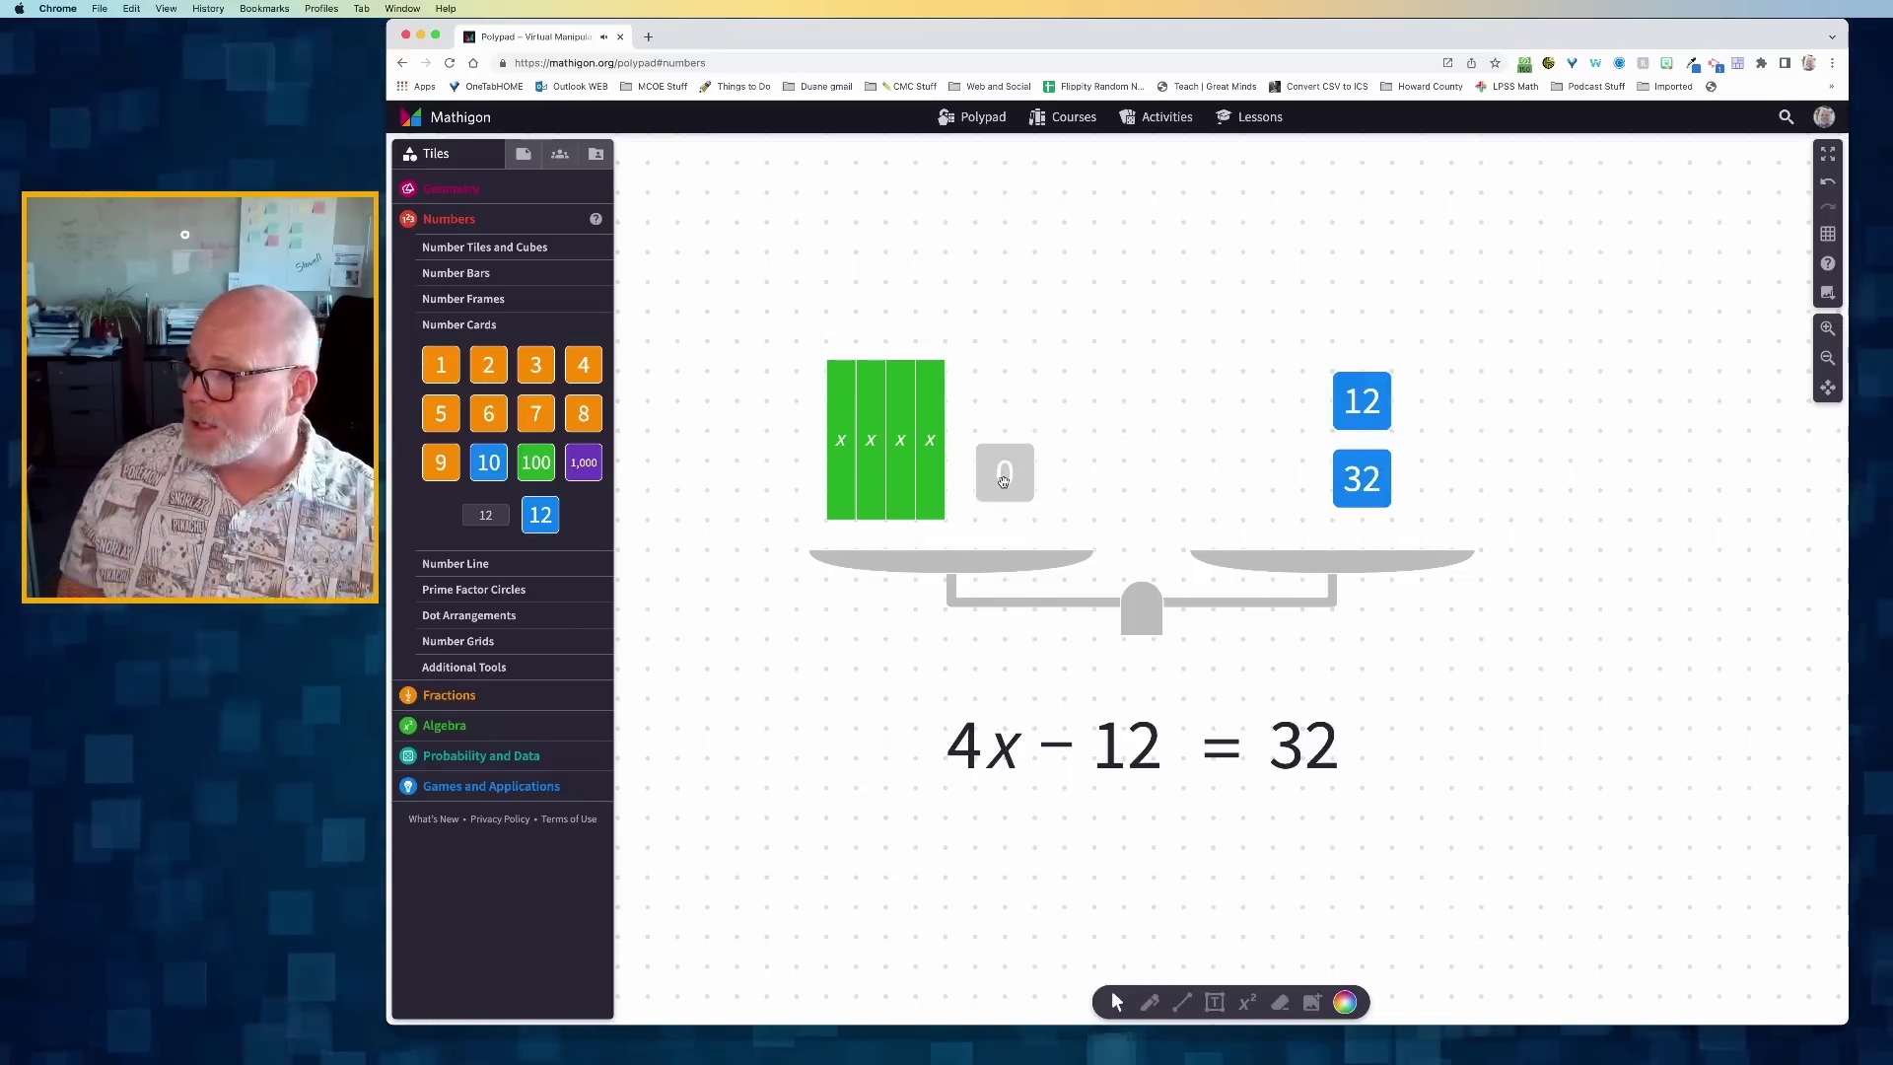
left_click_drag(1364, 397, 1366, 475)
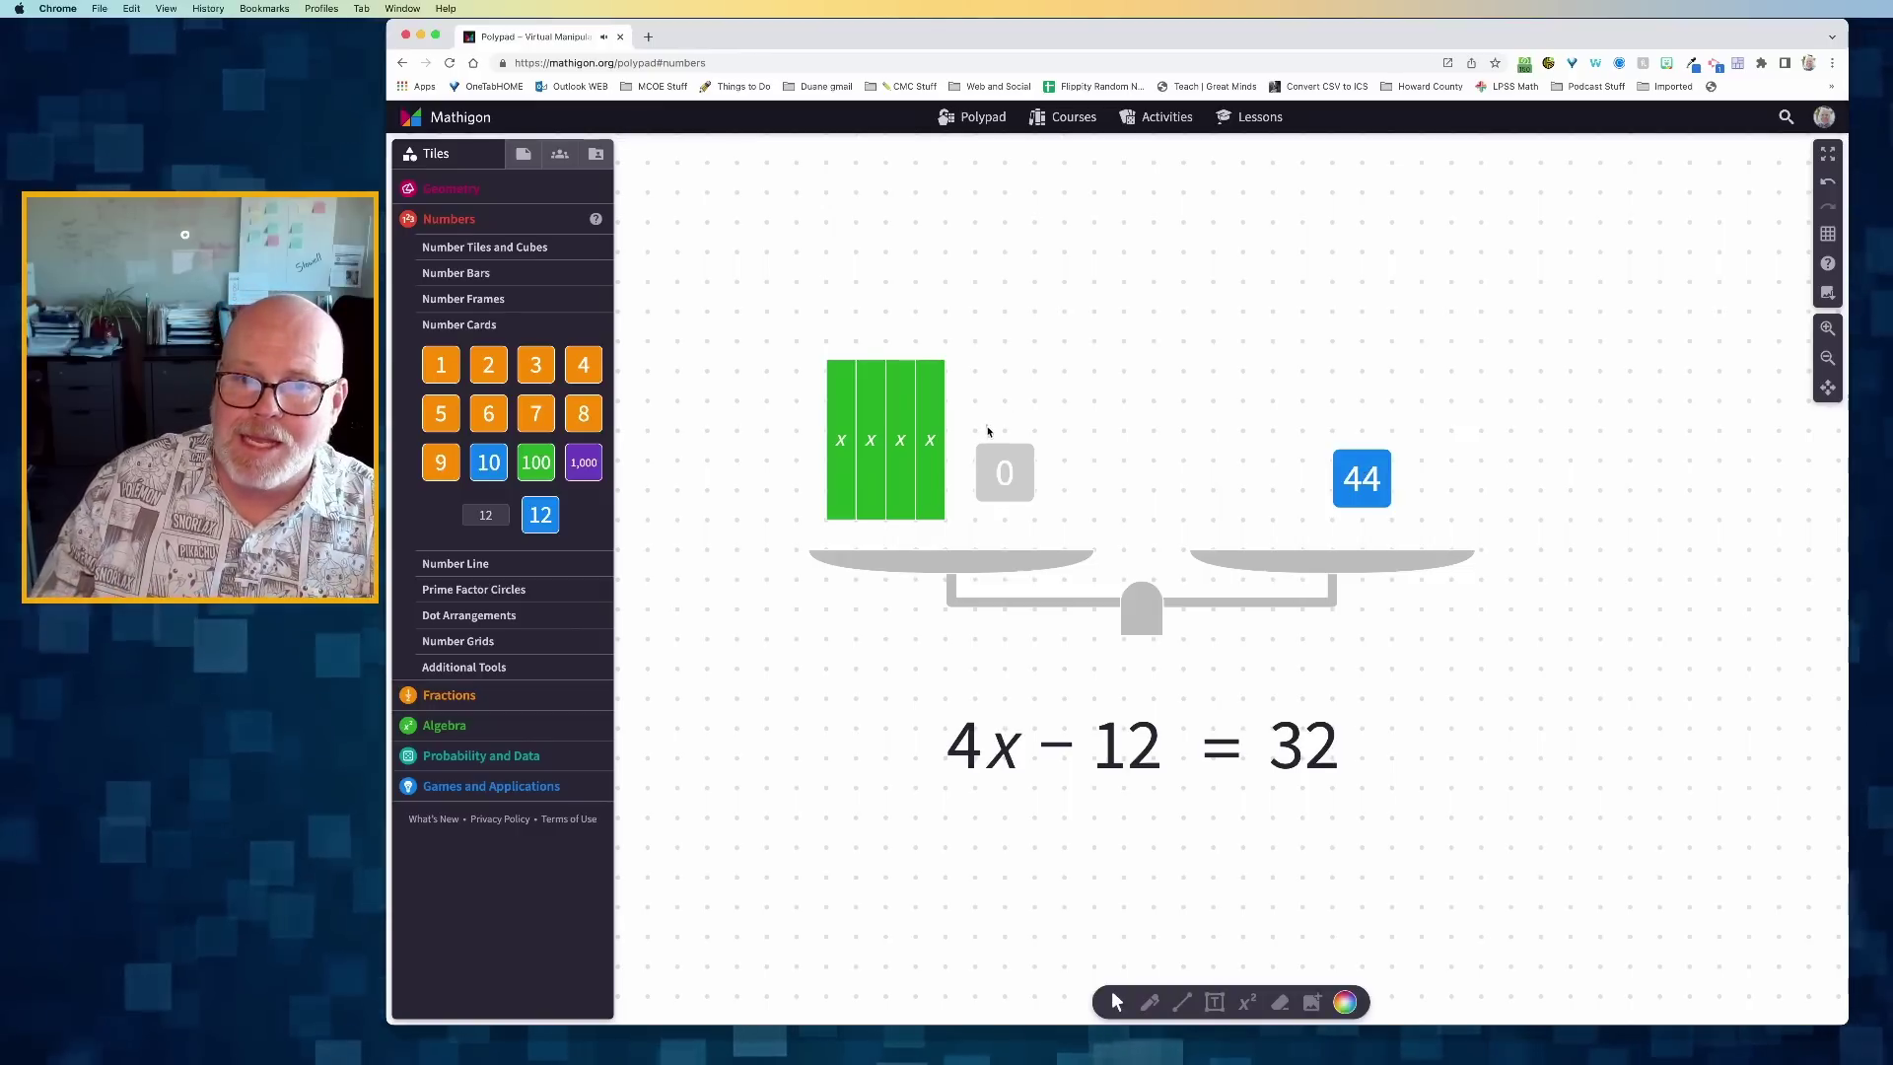
Step: Delete the 0 card and place a 44 prime factor circle below the equation
left_click(998, 458)
key("Delete")
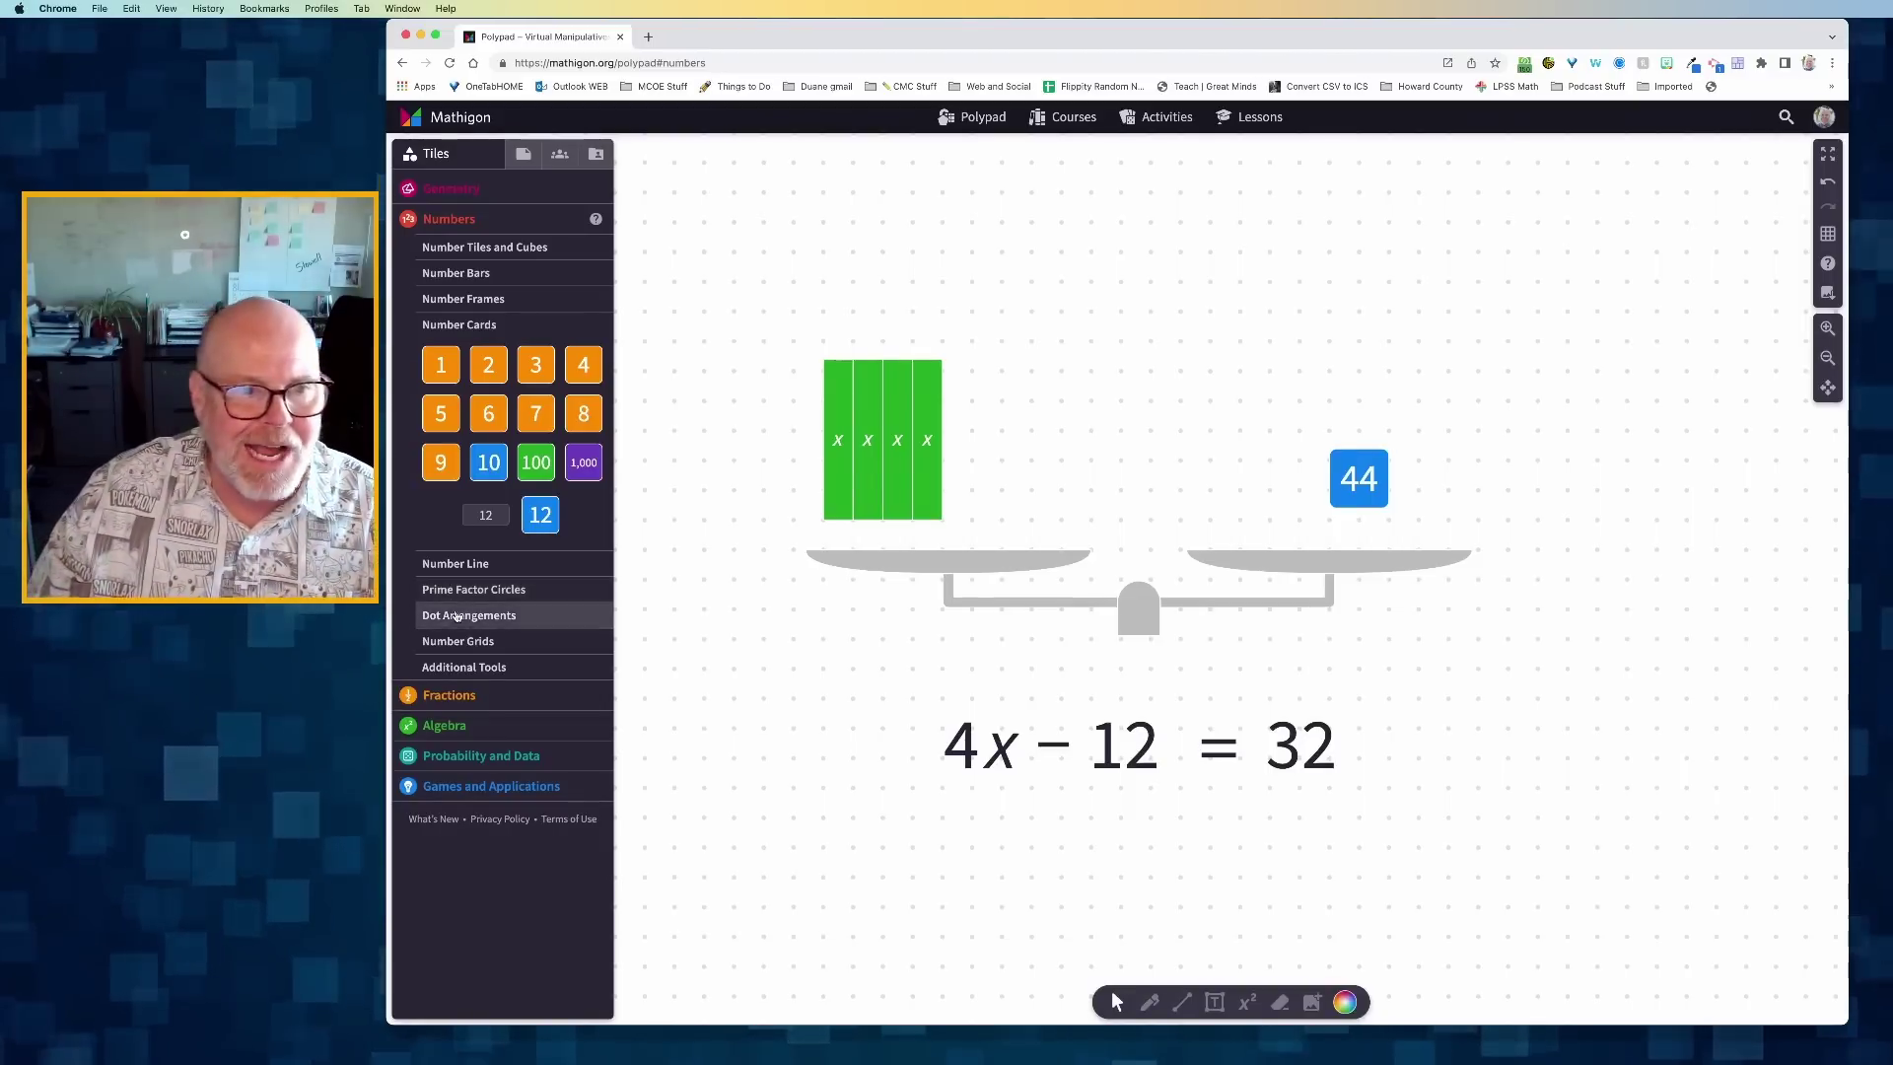
left_click(448, 589)
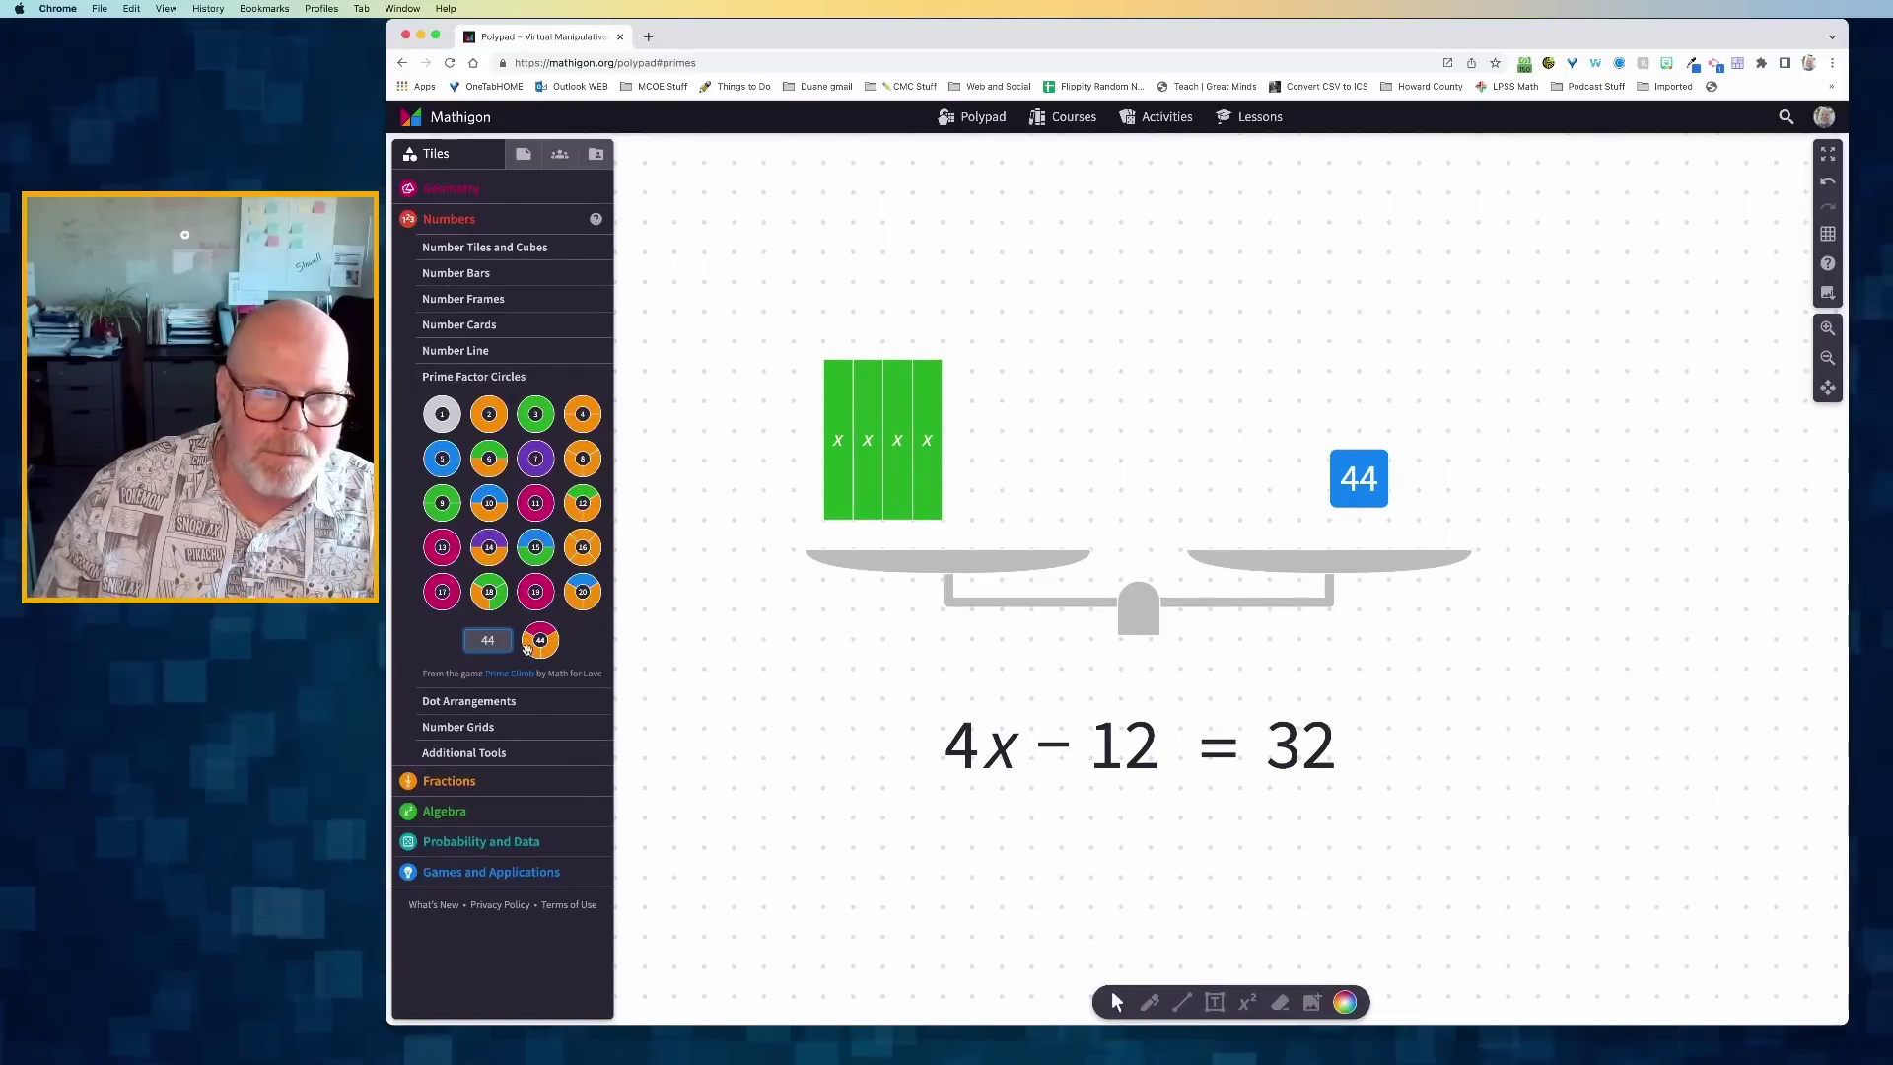
left_click_drag(532, 647, 868, 885)
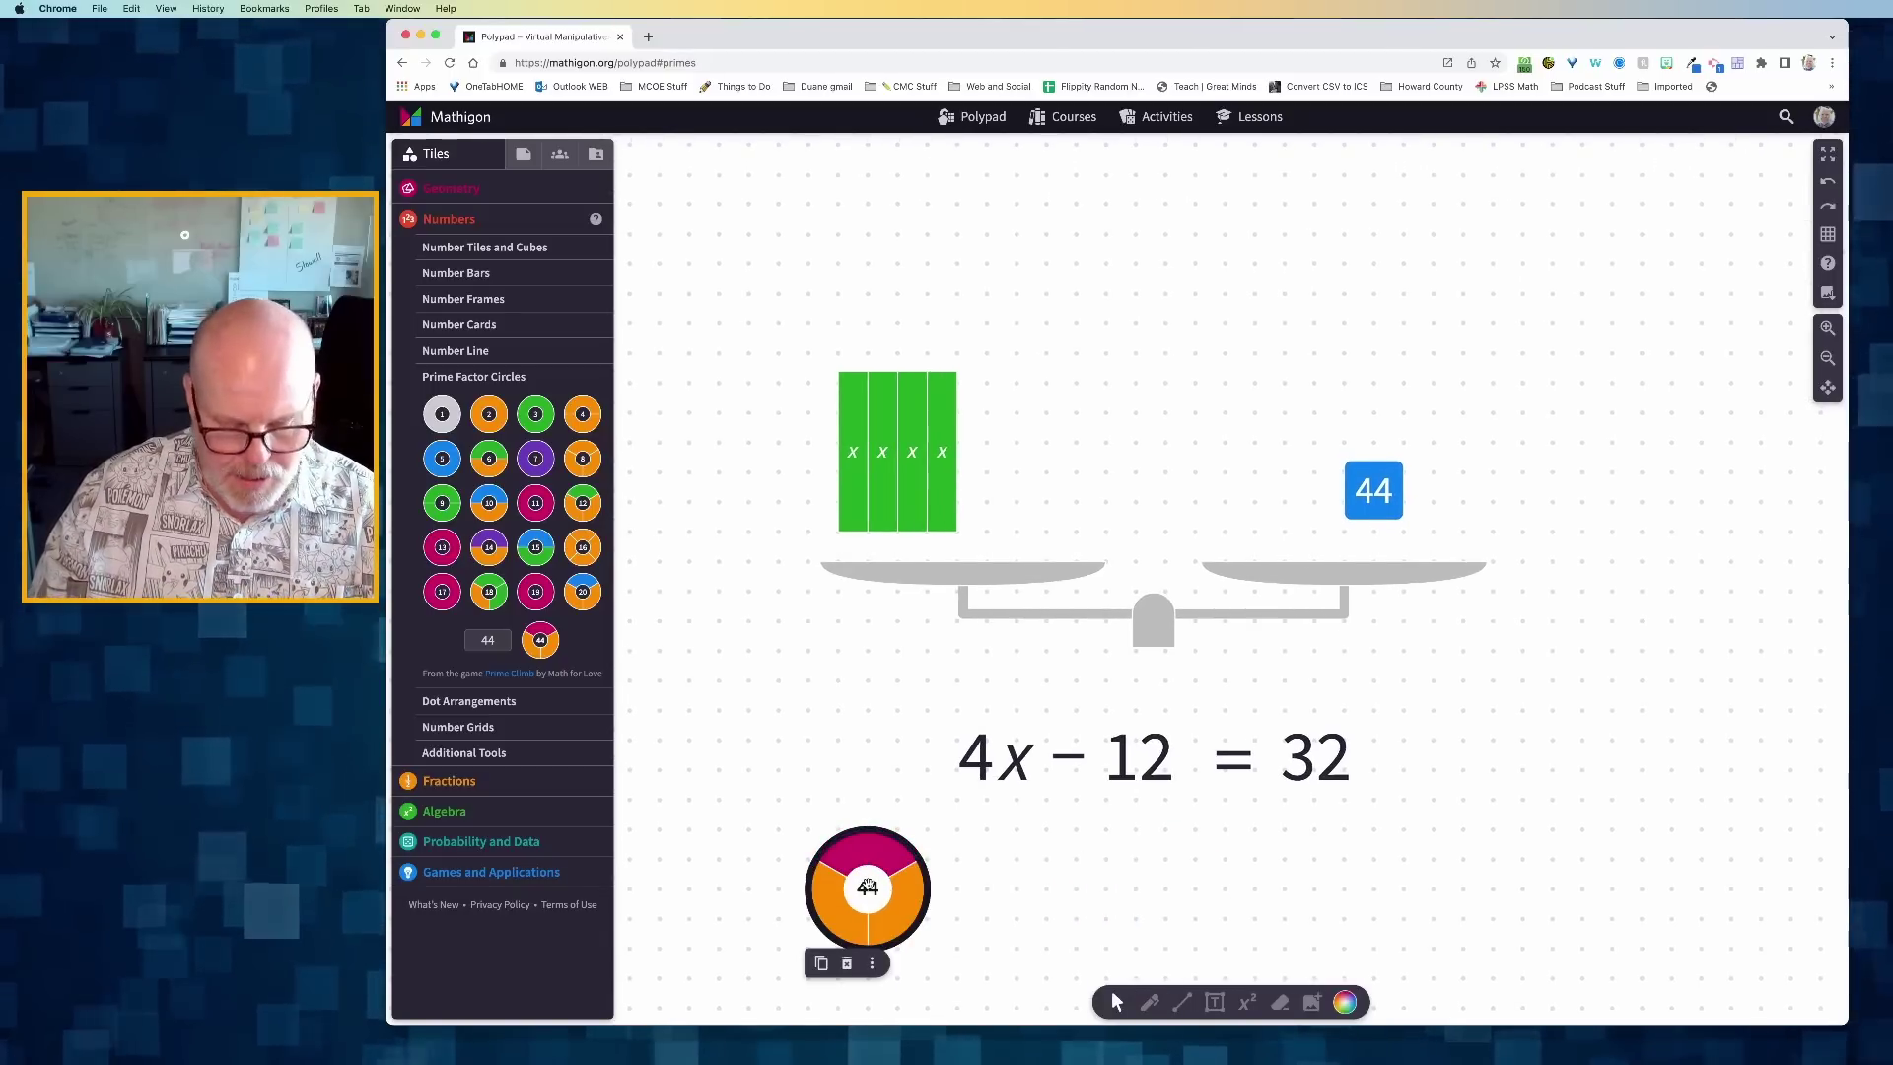
Step: Duplicate the 44 circle, split the copy into 2, 2 and 11, and merge the 2s into 4
left_click(821, 963)
left_click_drag(893, 912, 1219, 892)
left_click_drag(1084, 908, 1374, 860)
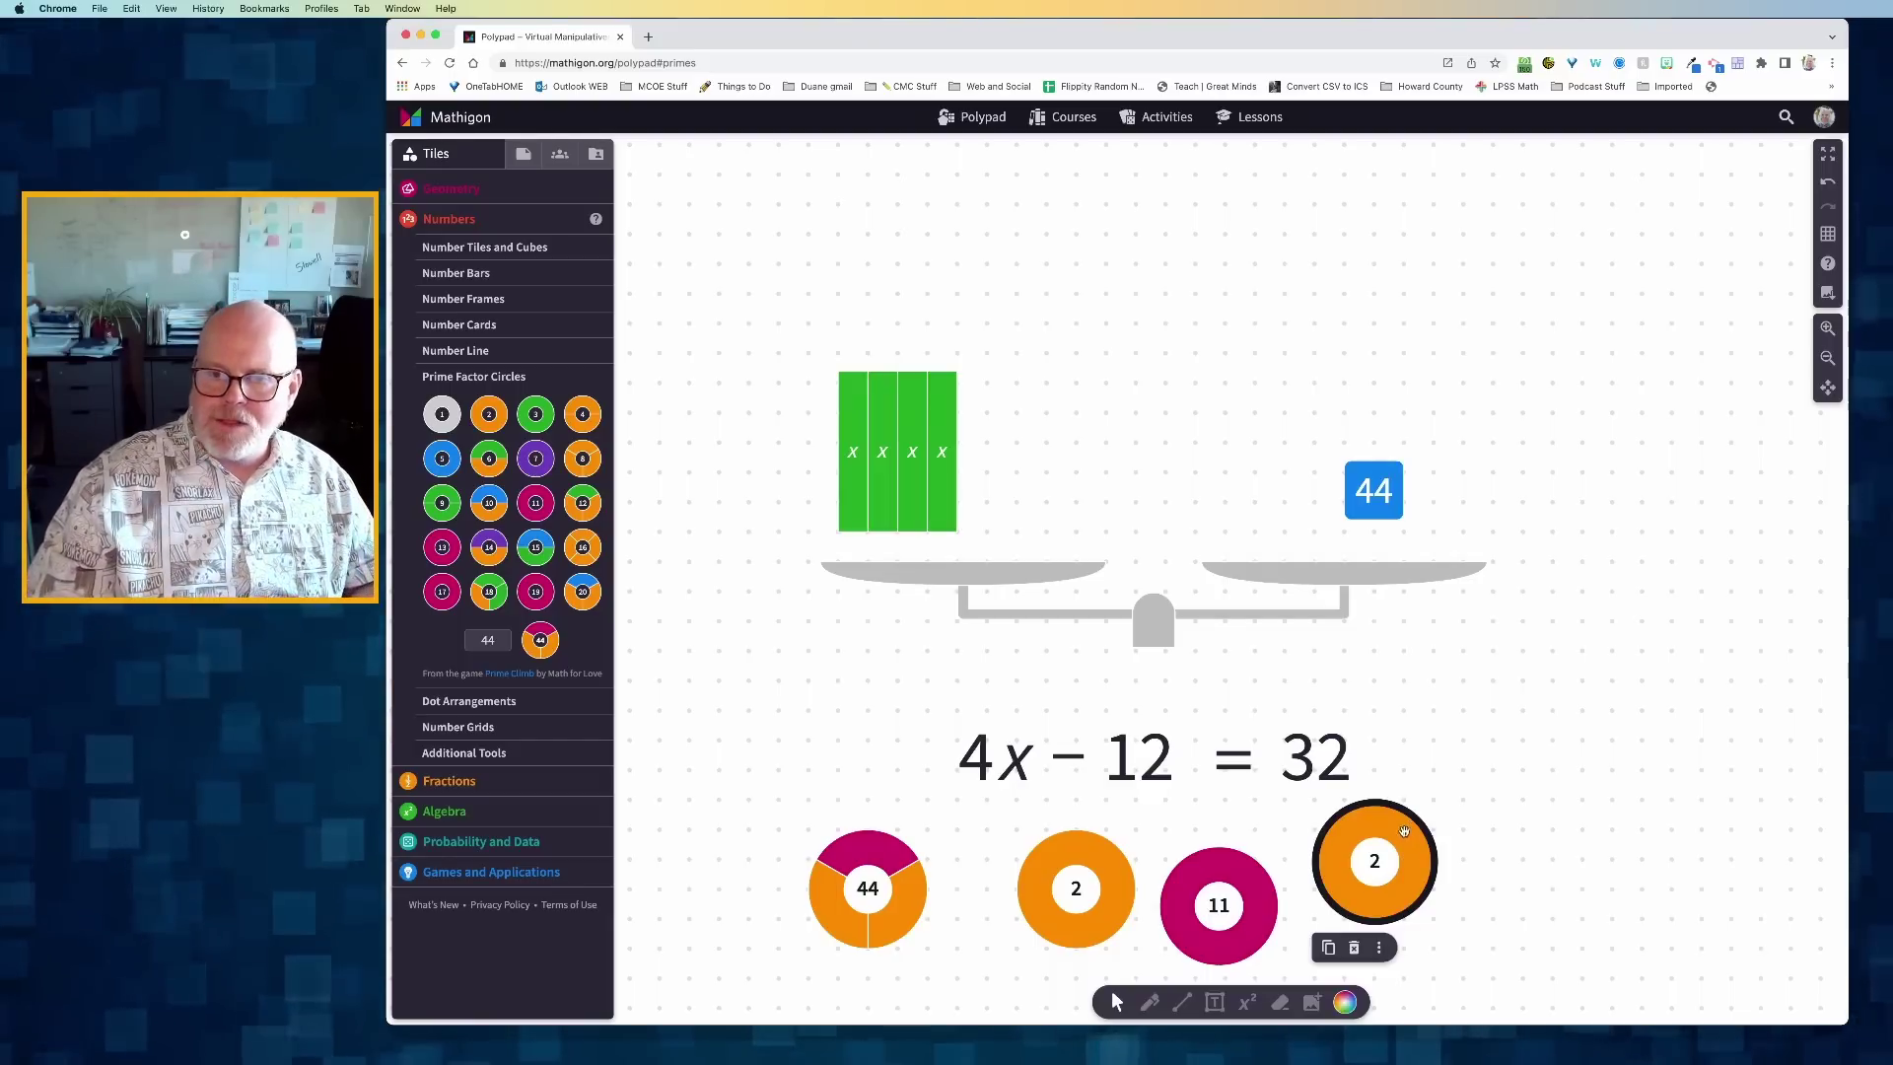
left_click_drag(1404, 830, 1085, 839)
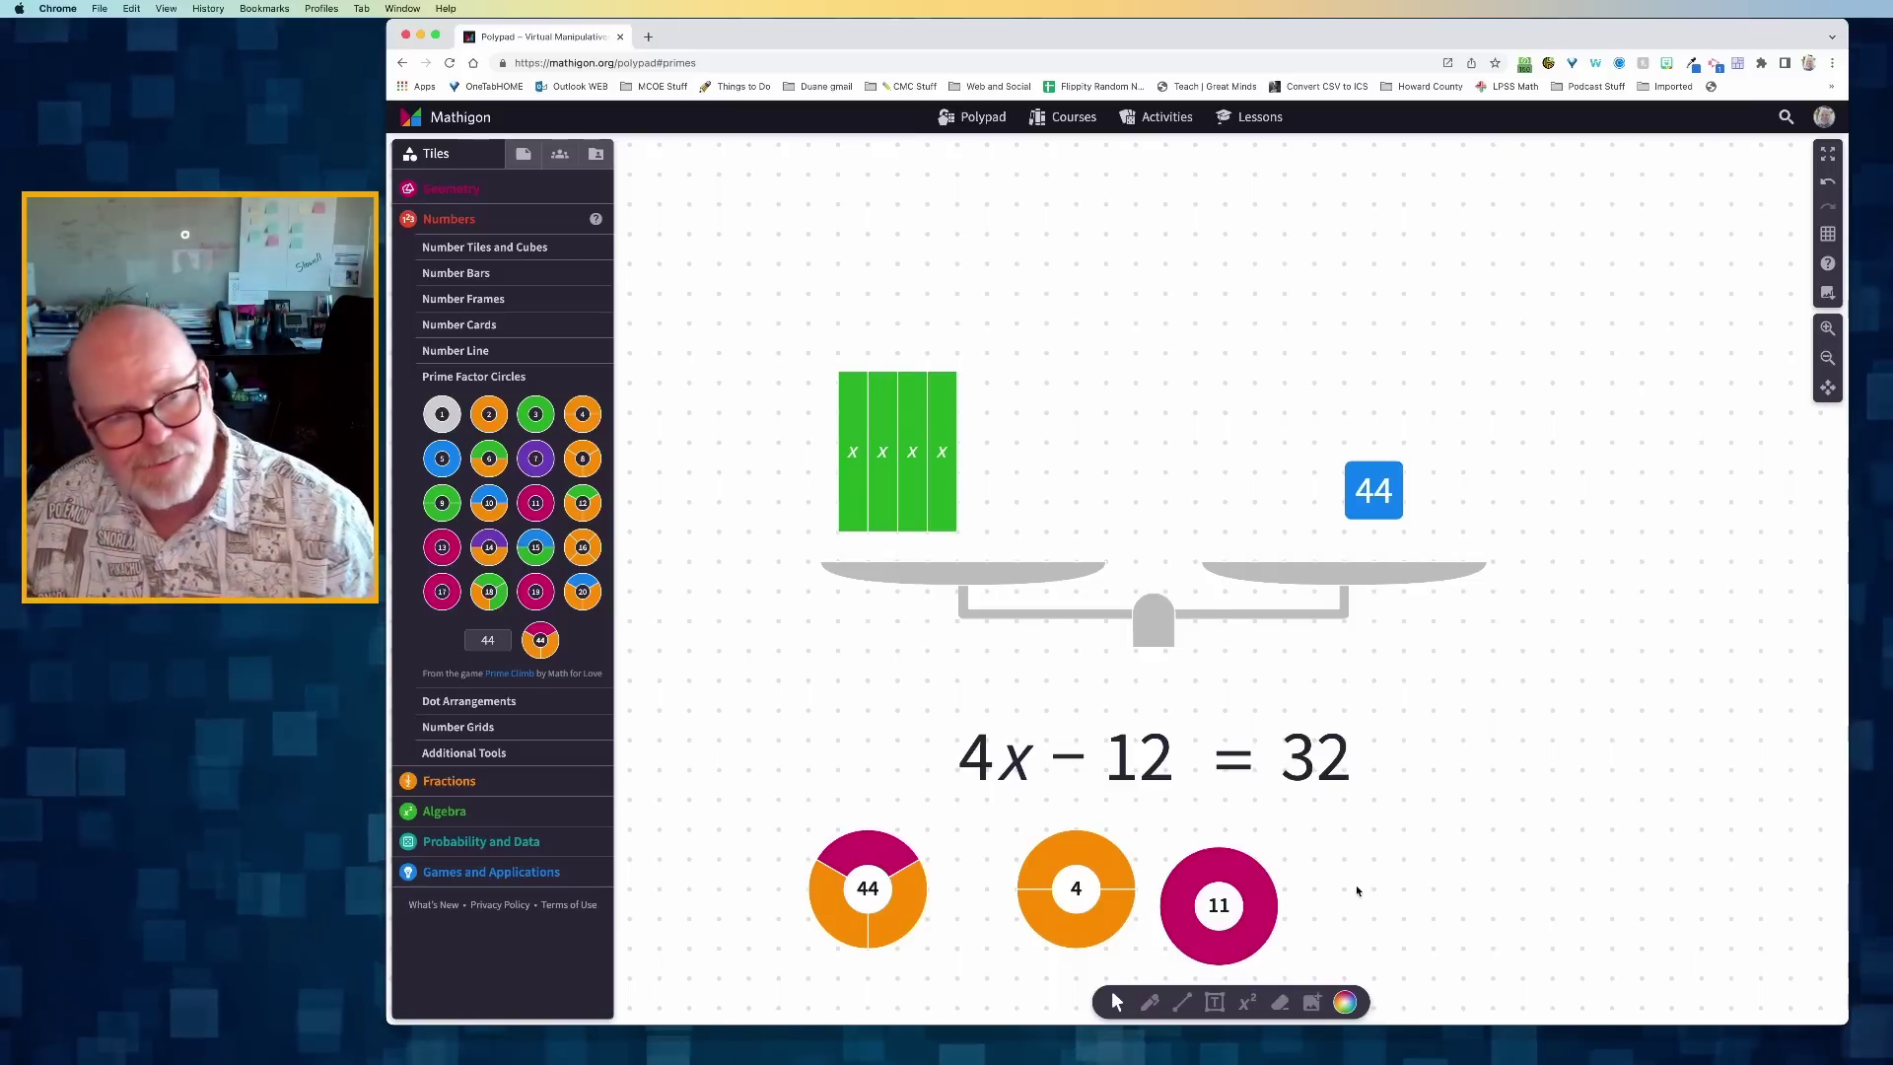
Step: Create four 11 number cards above the balance
left_click(459, 324)
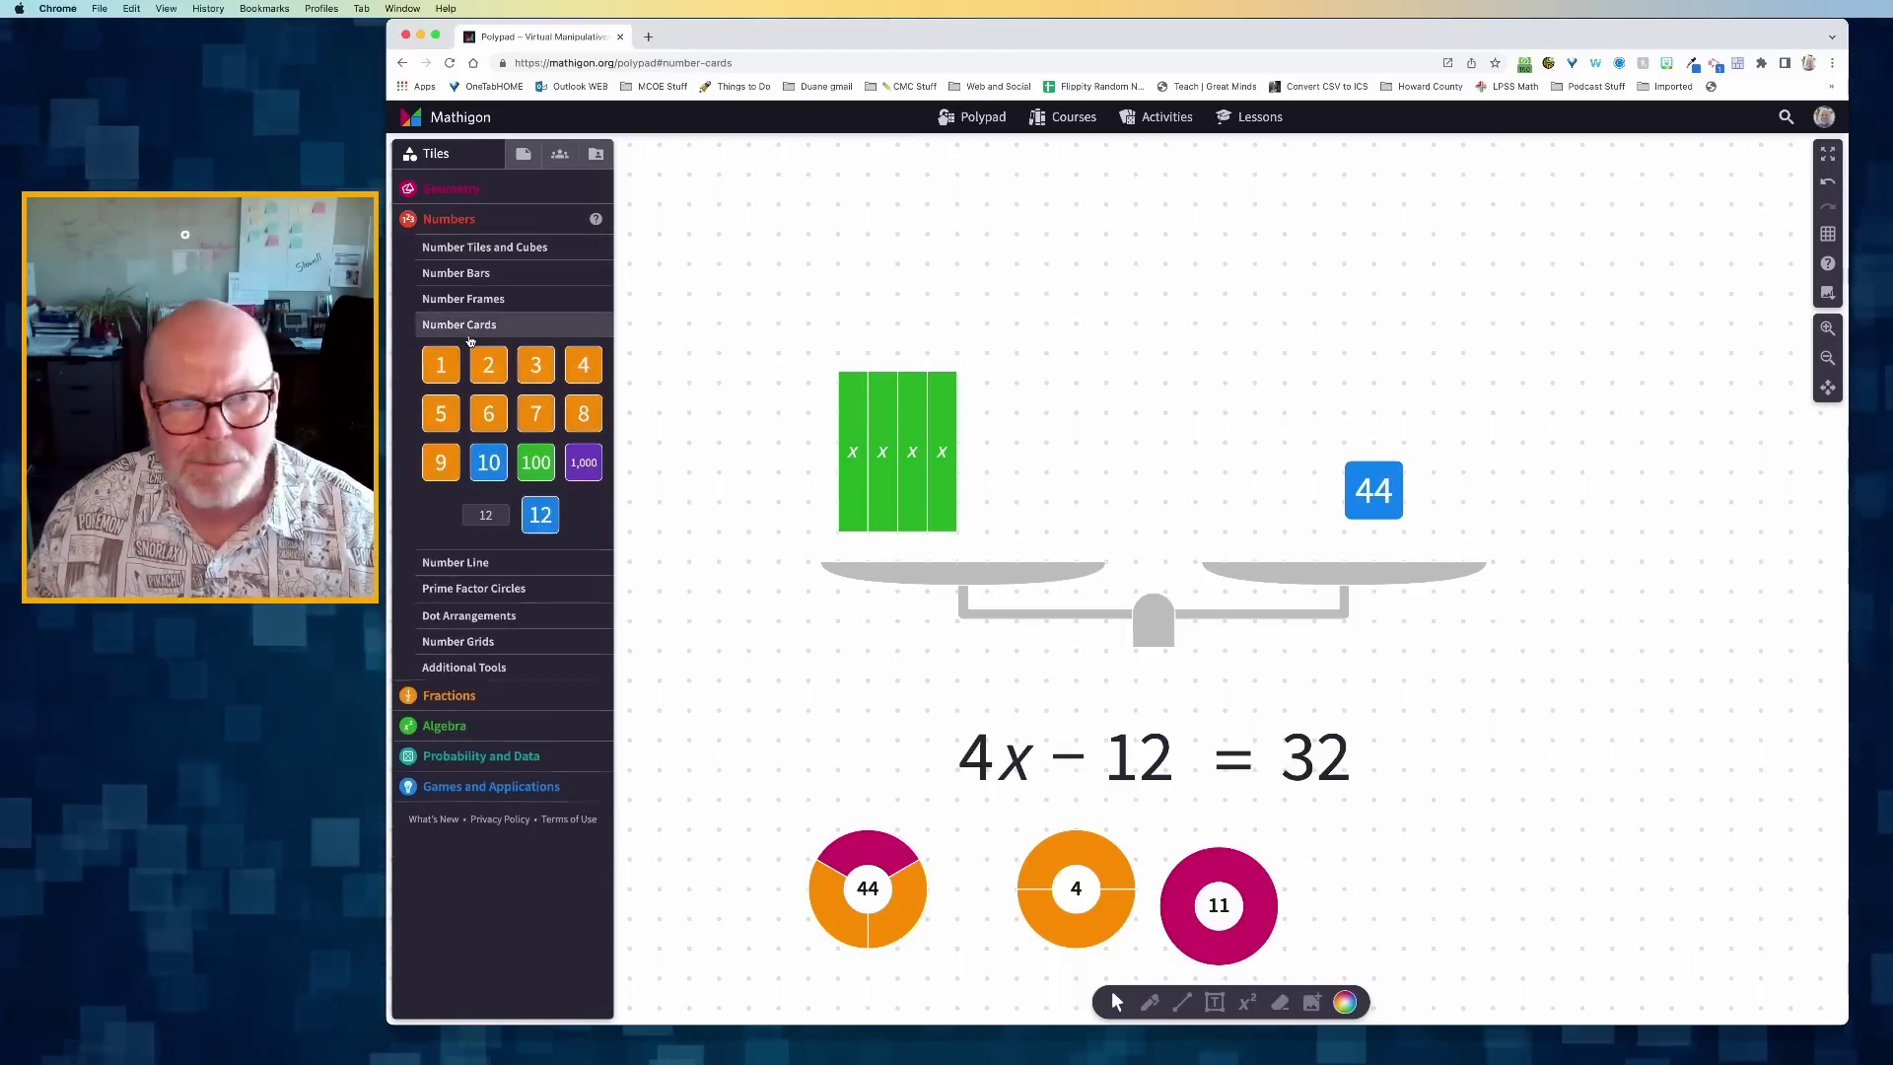
double_click(481, 516)
type("11")
left_click_drag(534, 520, 1243, 257)
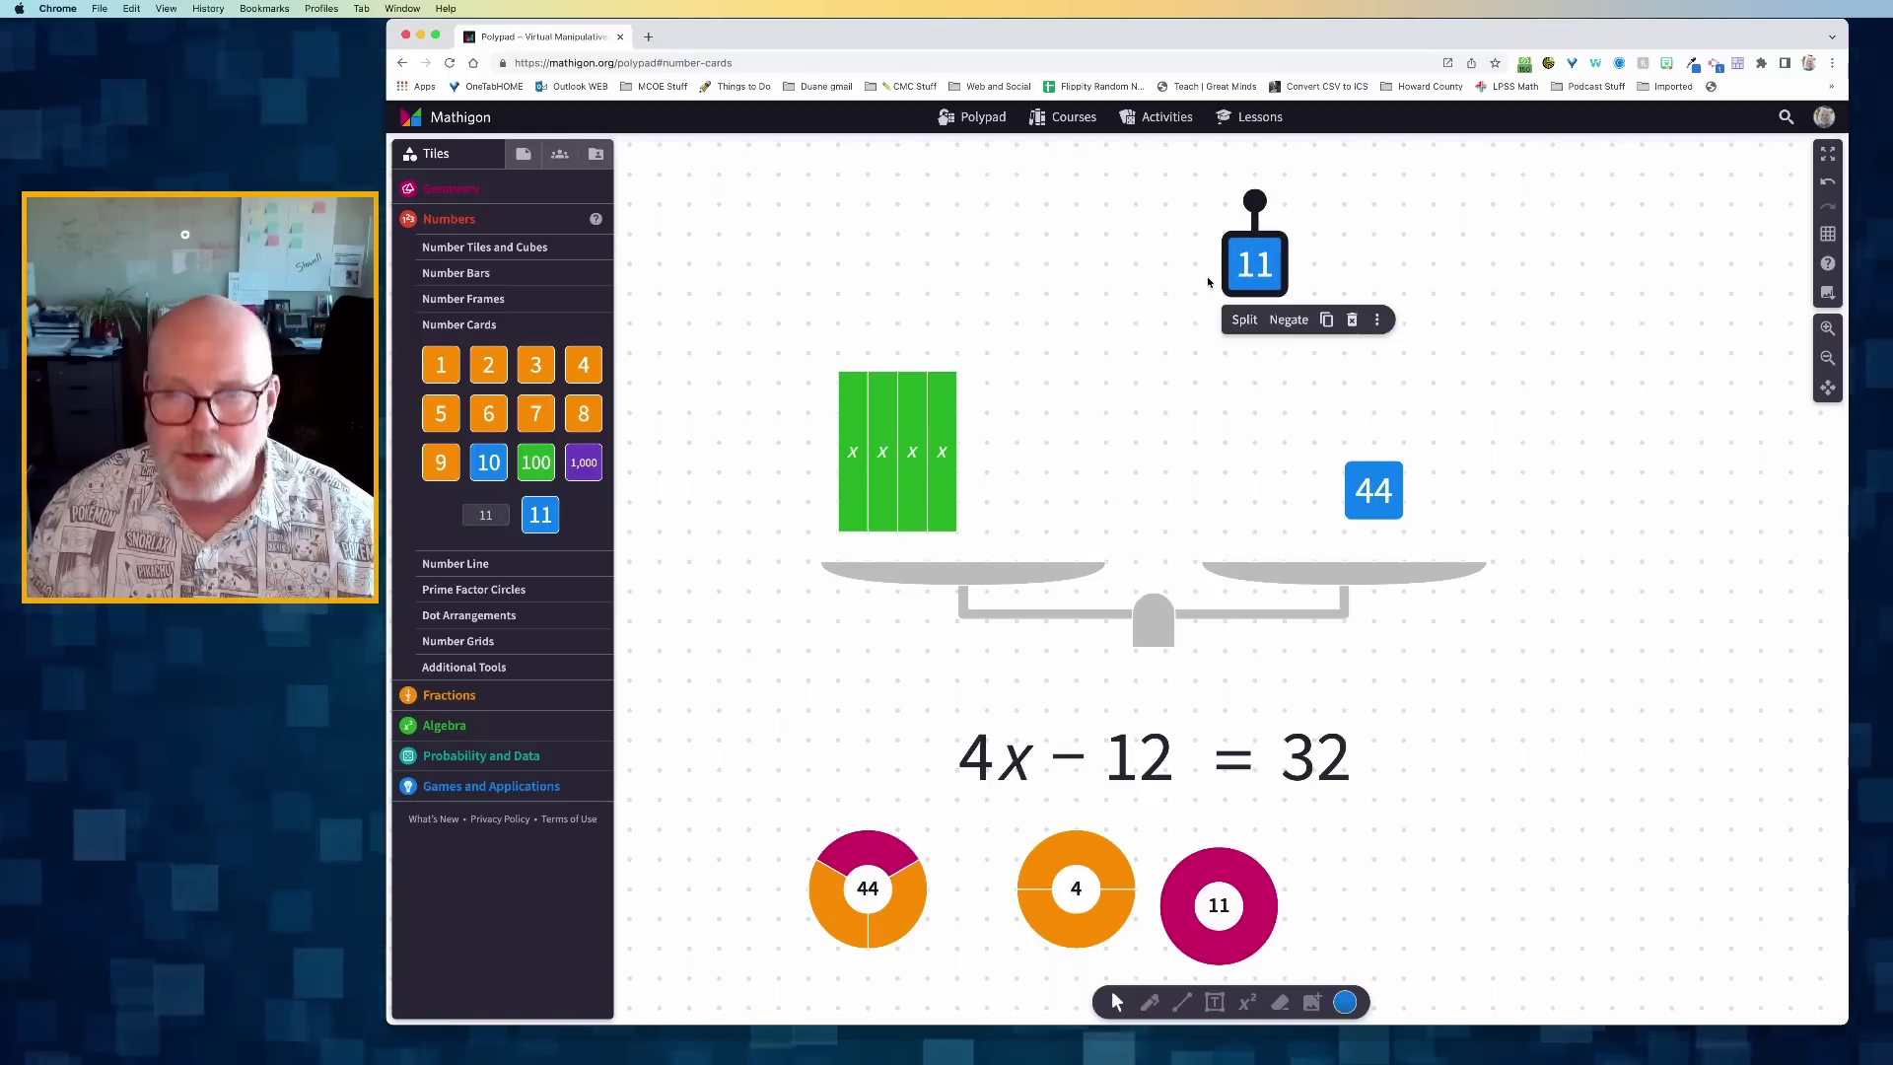
left_click(1326, 316)
left_click(1310, 263)
left_click_drag(1310, 262, 1427, 266)
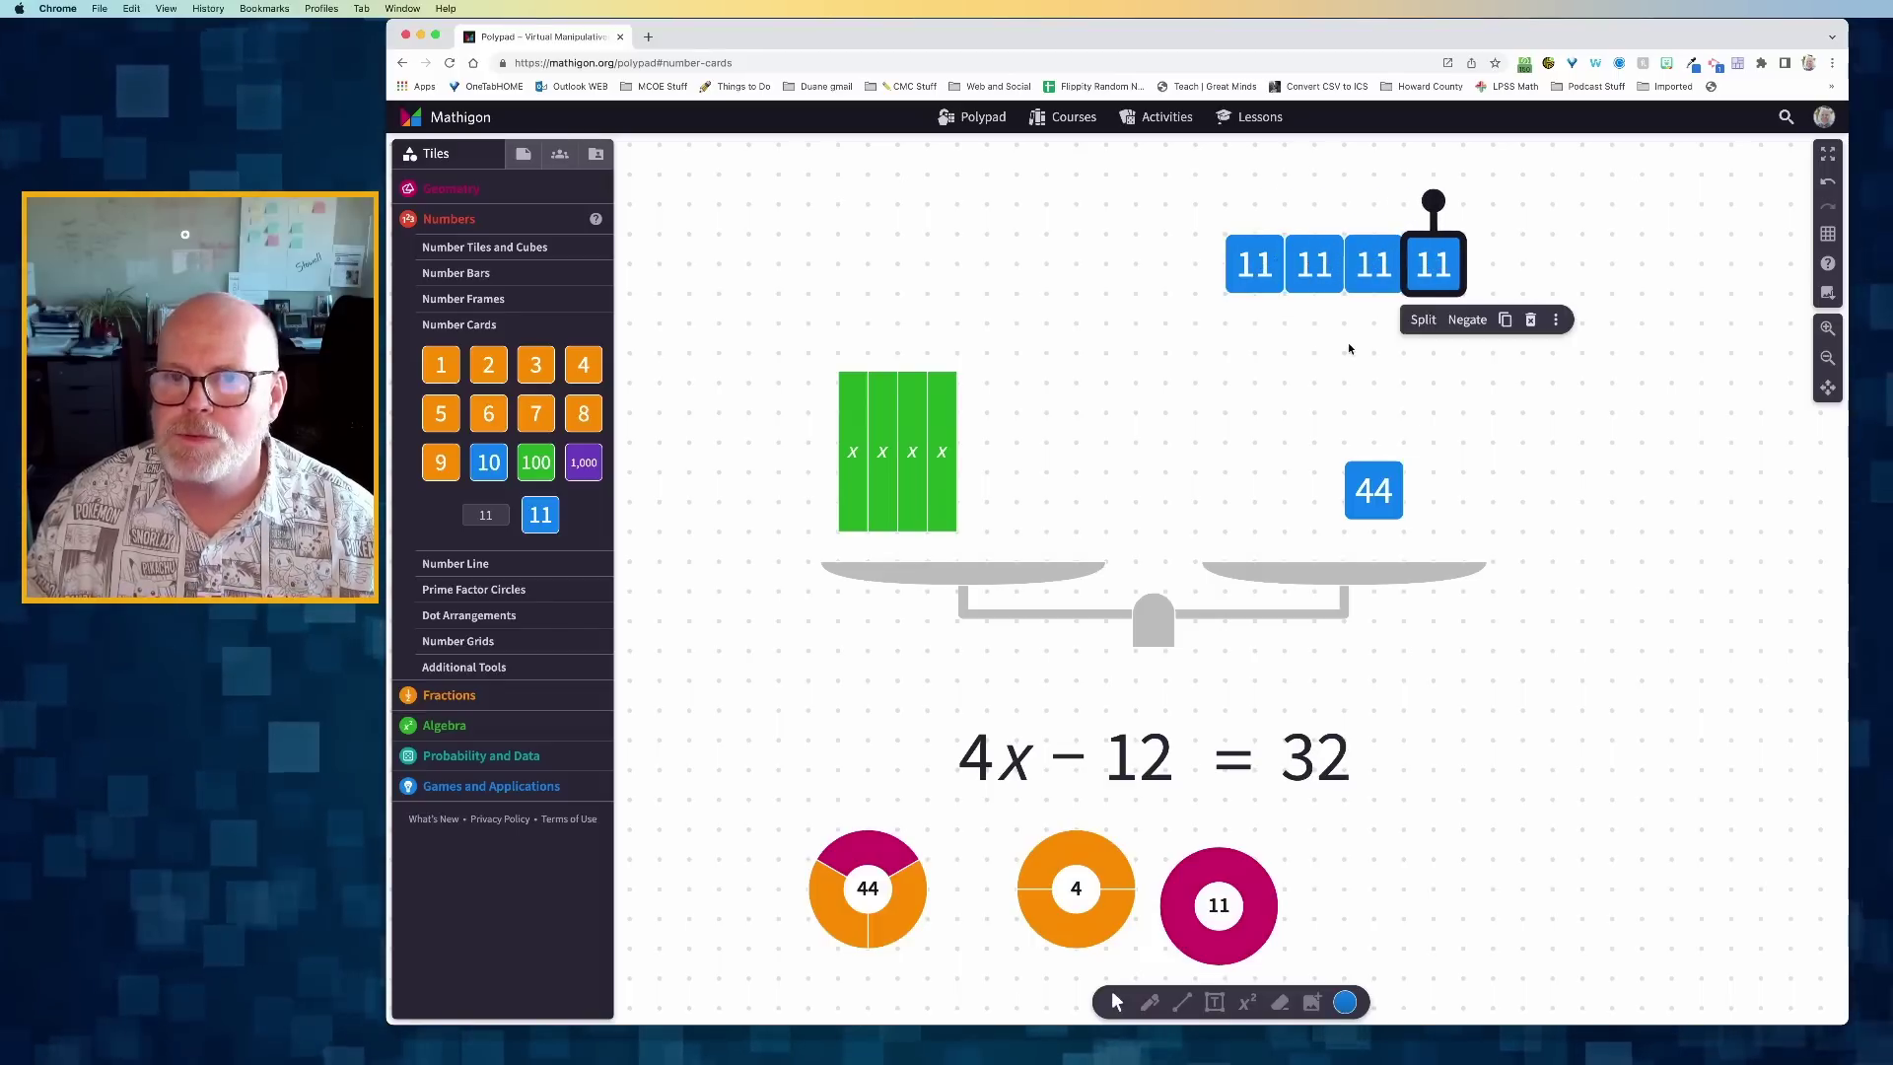
Step: Move 44 off the scale, put the four 11s on the right pan, and select three x tiles and three 11s
scroll(1336, 501, "right", 2)
left_click_drag(1343, 498, 1570, 861)
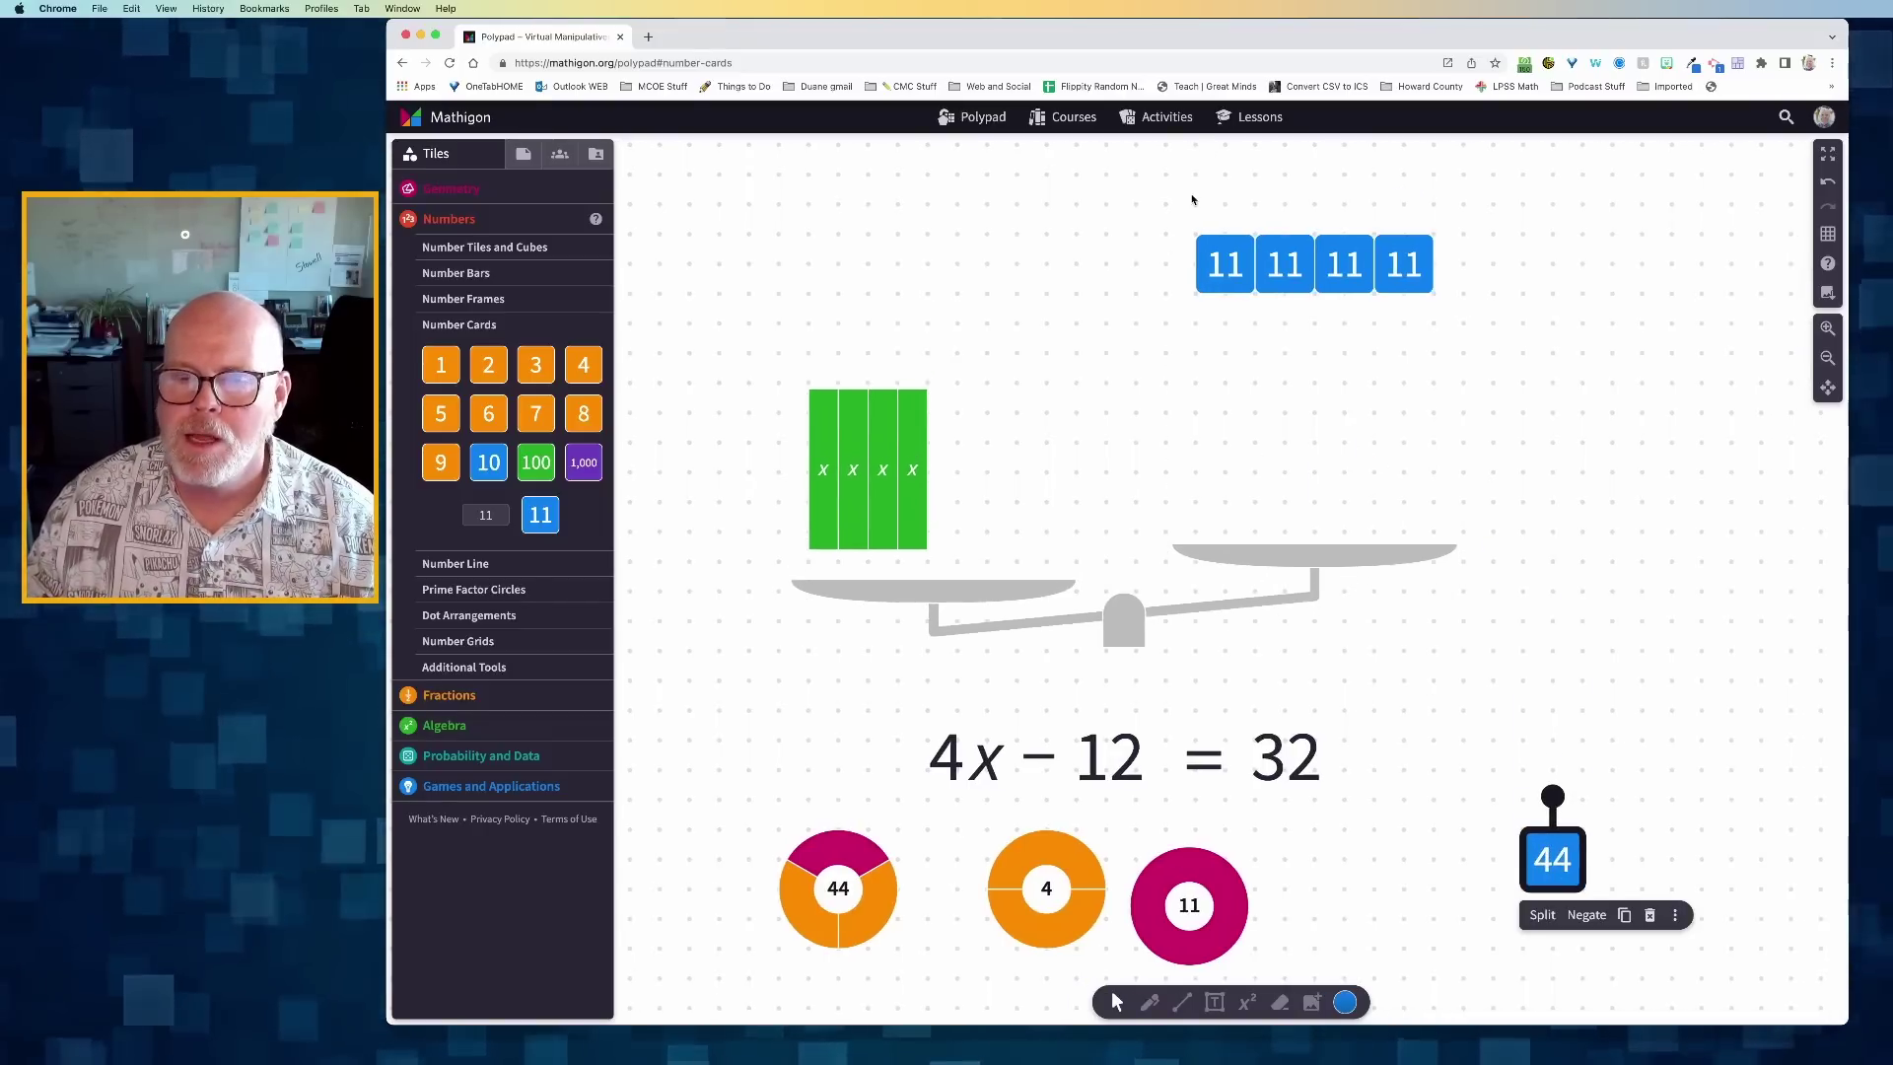
left_click(1425, 283)
left_click_drag(1425, 283, 1425, 470)
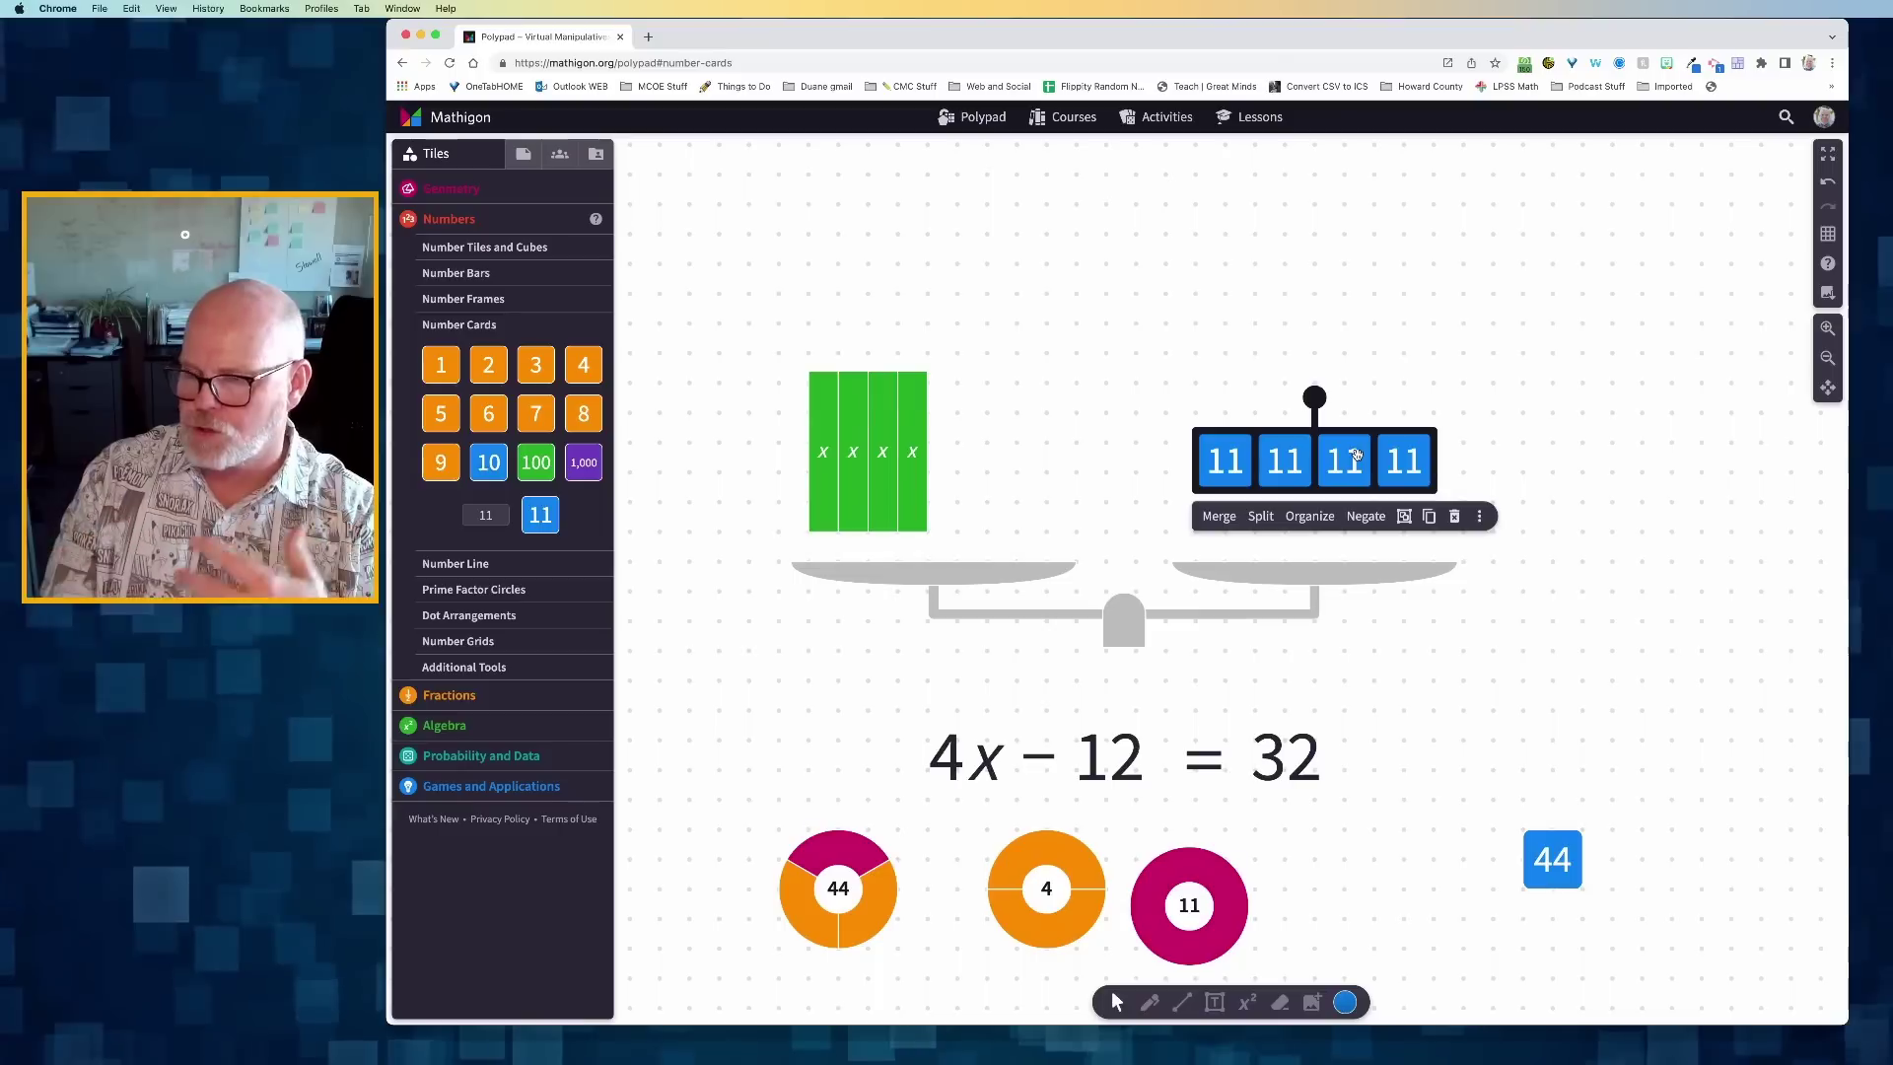
left_click_drag(948, 394, 876, 437)
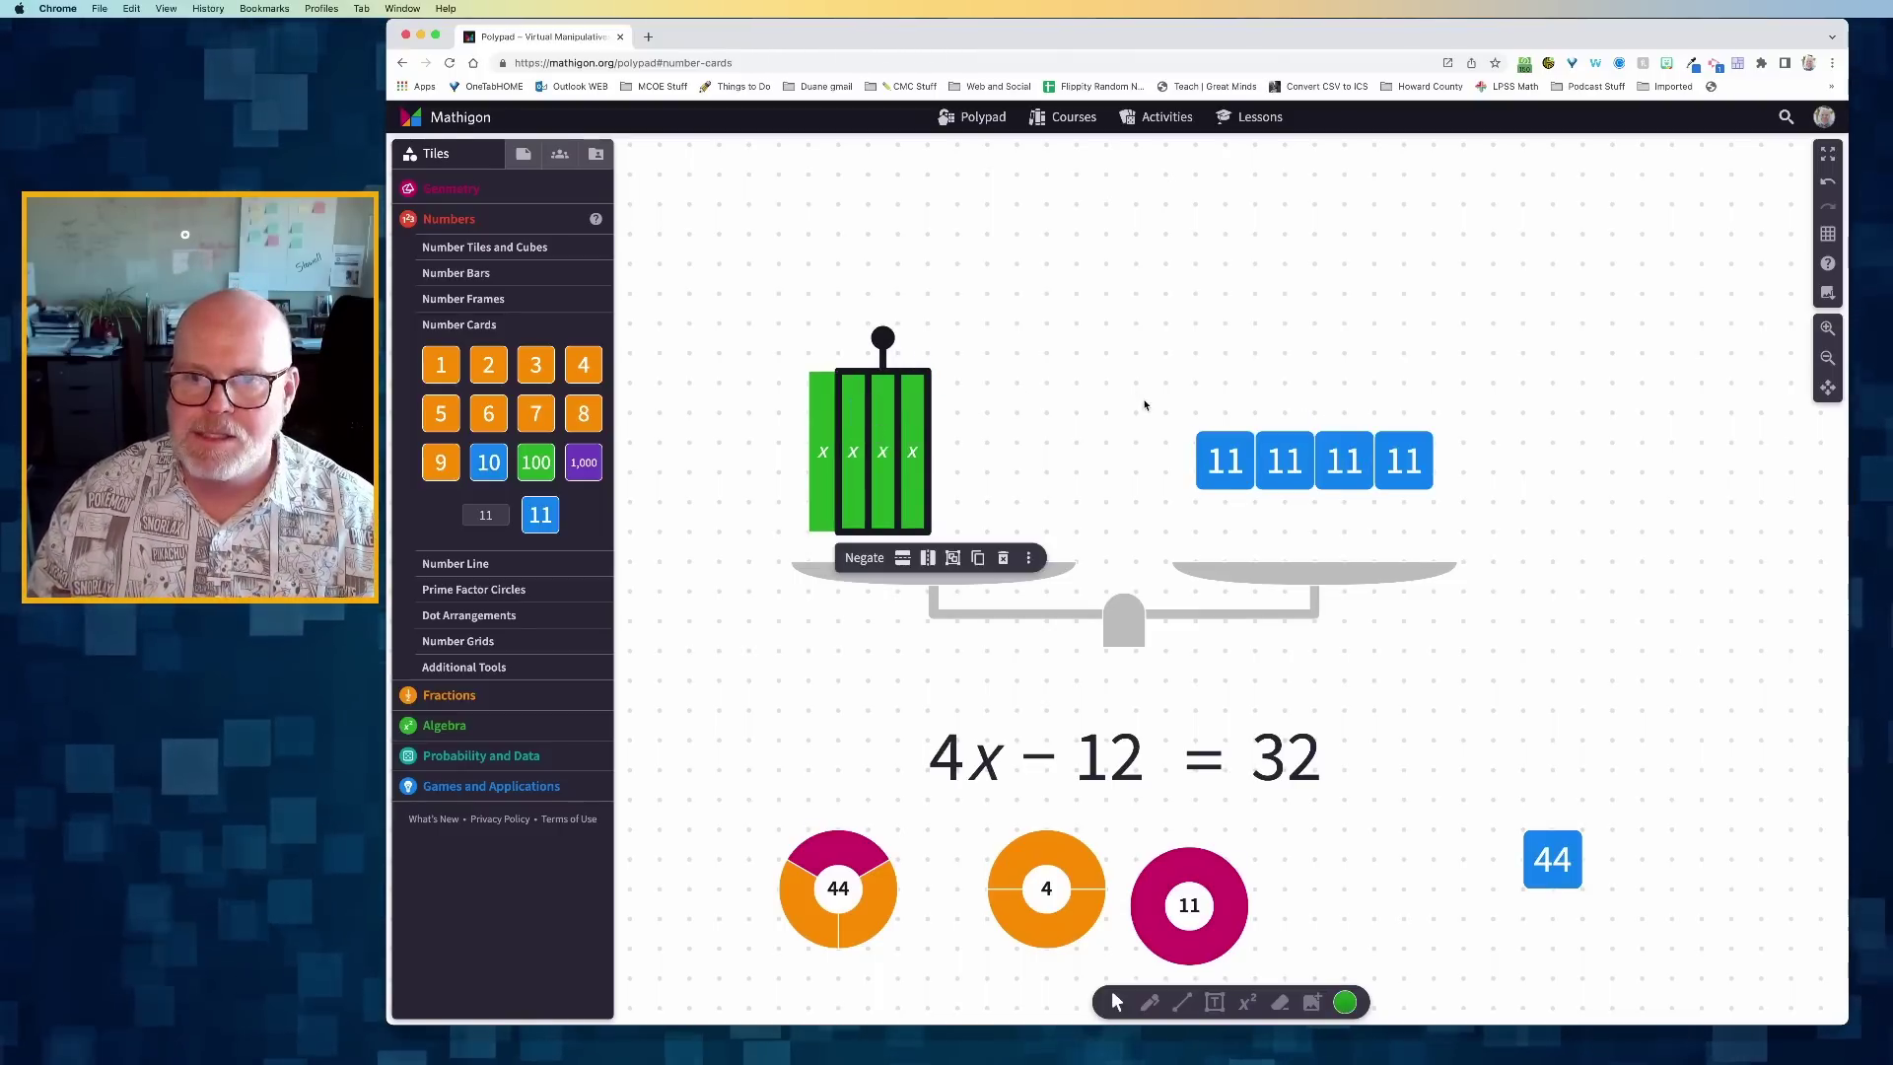
left_click_drag(1150, 409, 1335, 478)
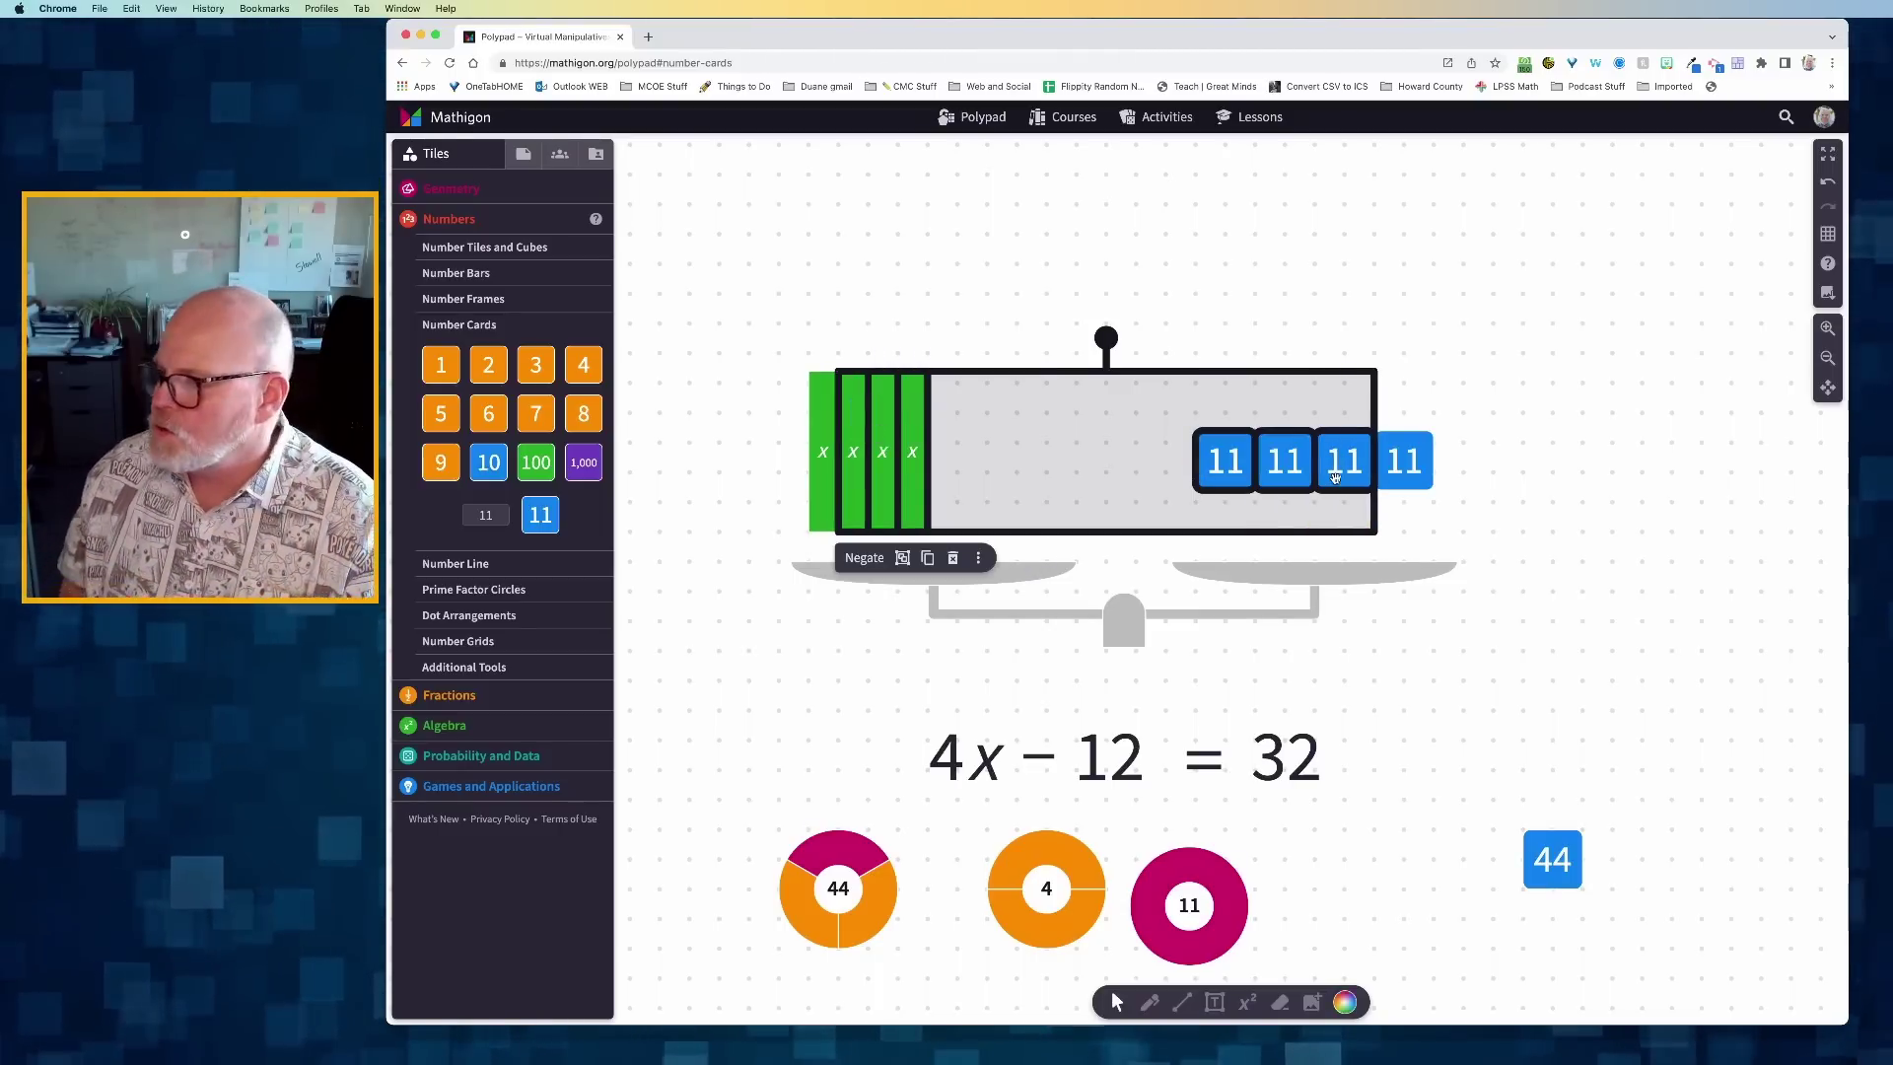
key("Delete")
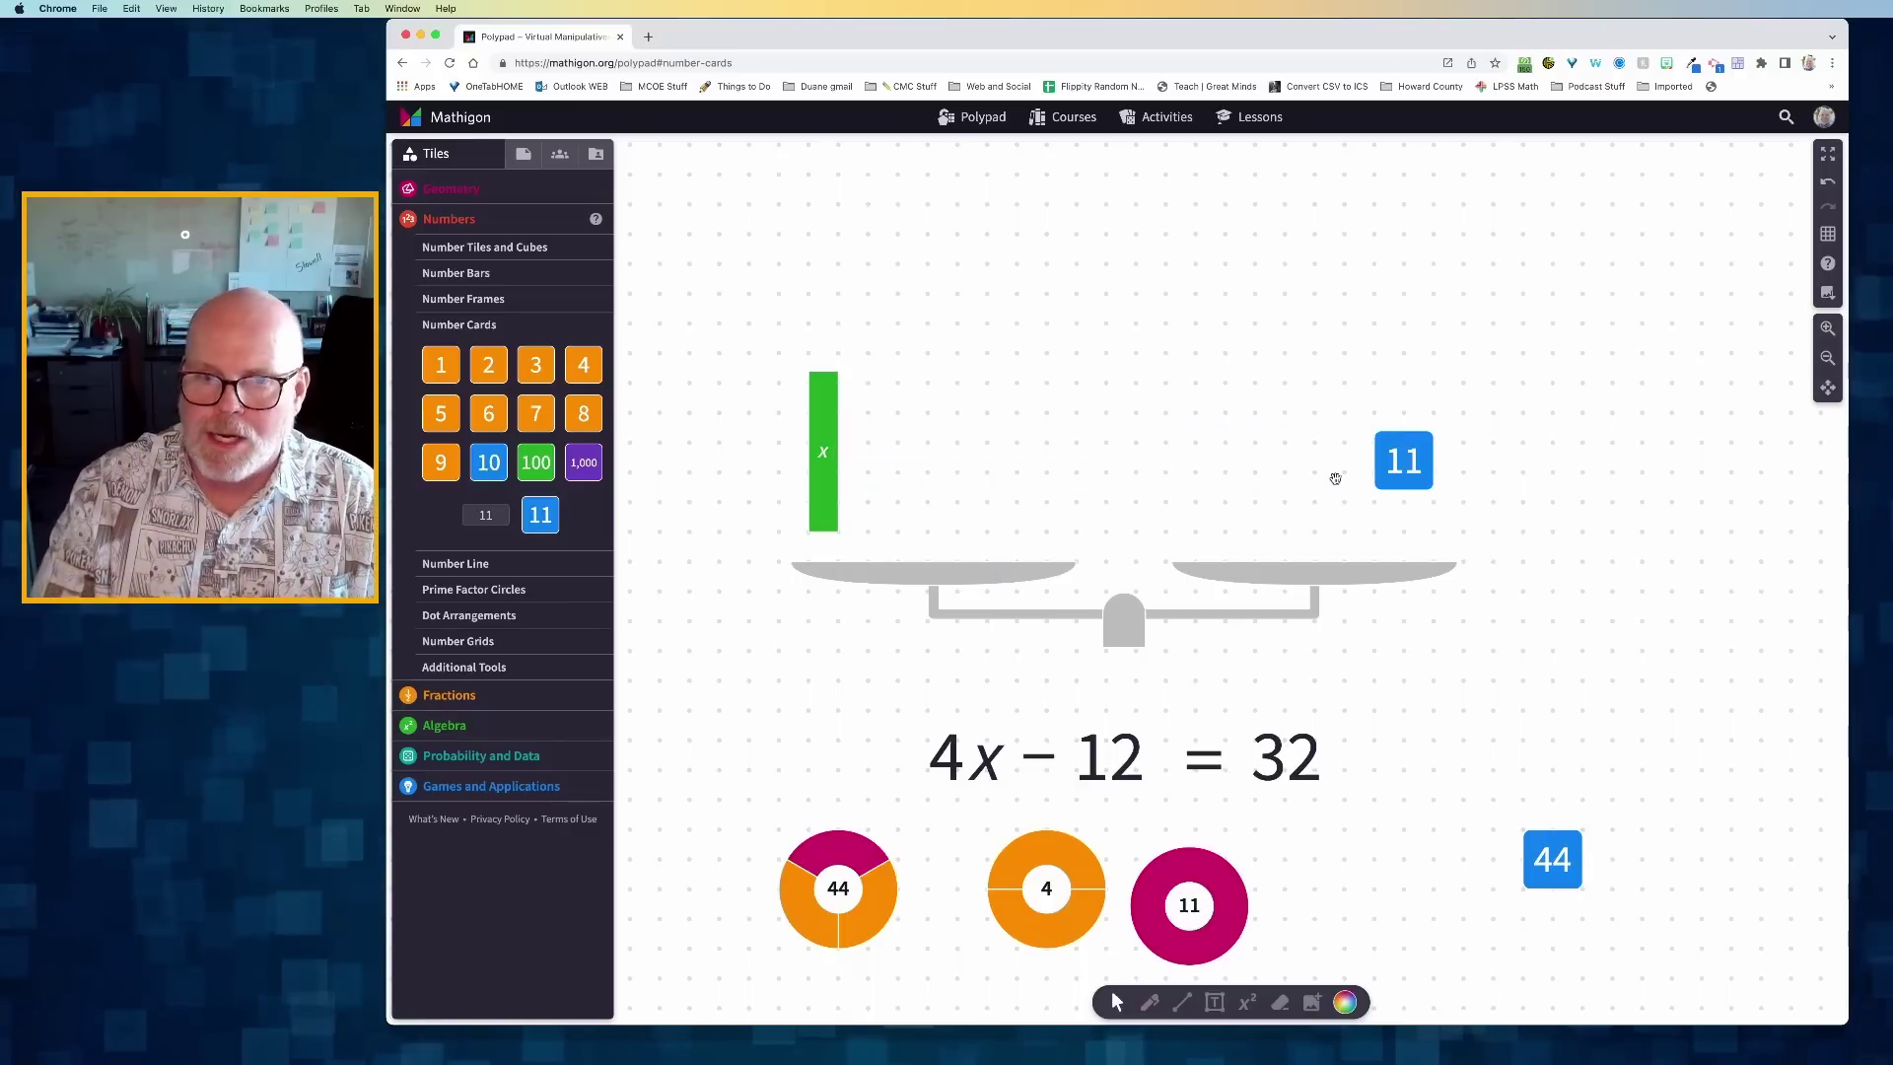